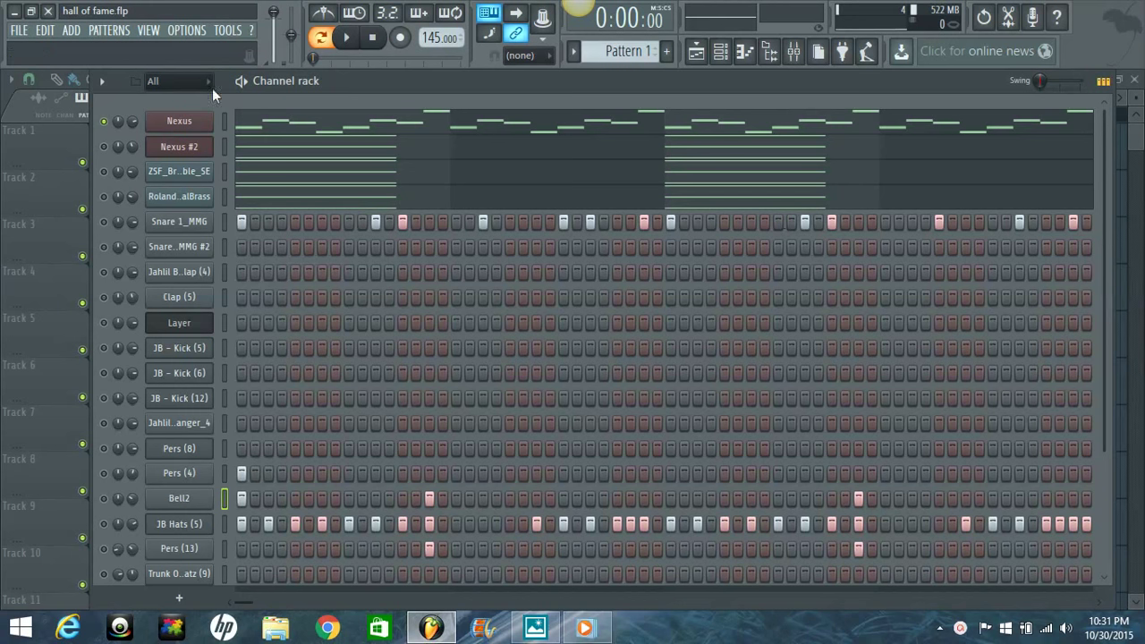
Inspect the Nexus channel's preset and play its melody with the notes open in the piano roll
{"action": "left_click", "coordinate": [179, 125]}
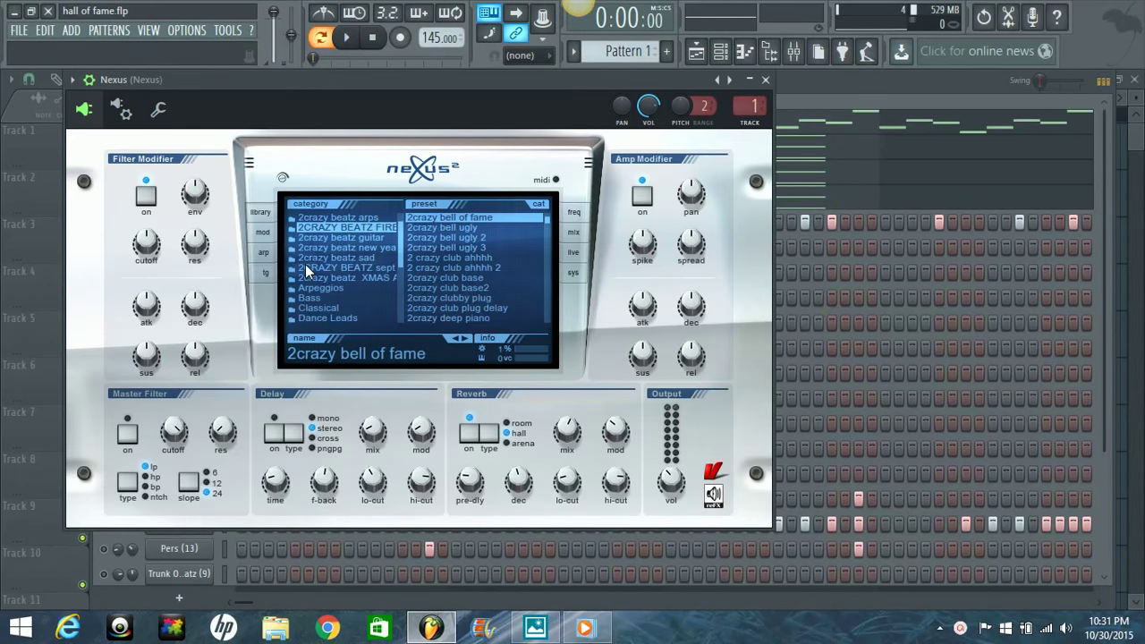
{"action": "left_click", "coordinate": [764, 79]}
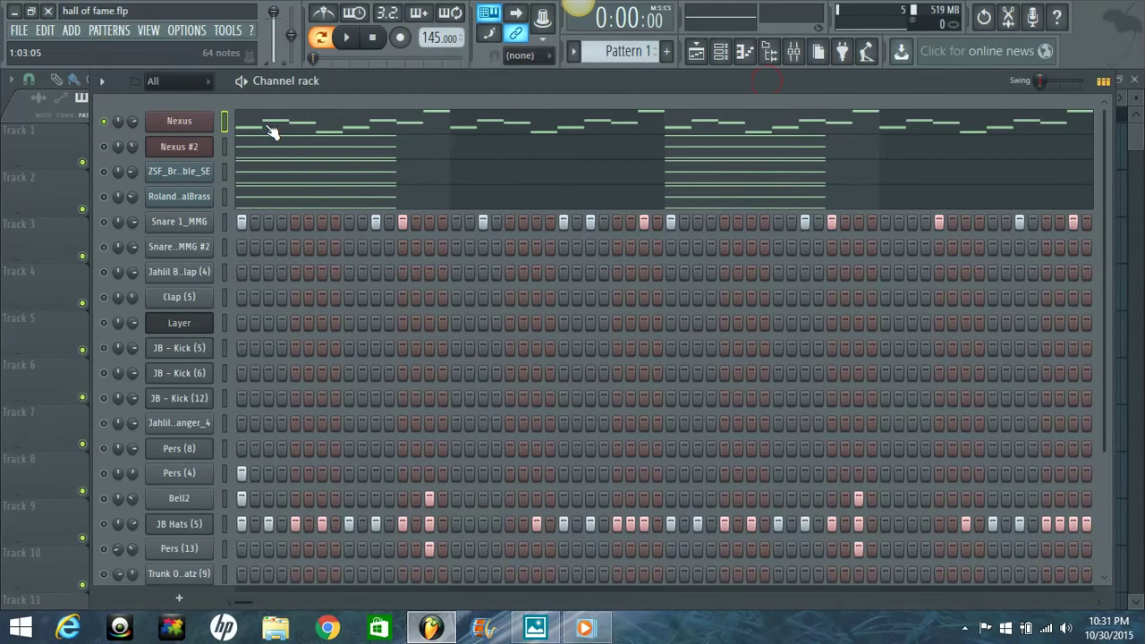
{"action": "key", "text": "space"}
{"action": "left_click", "coordinate": [307, 133]}
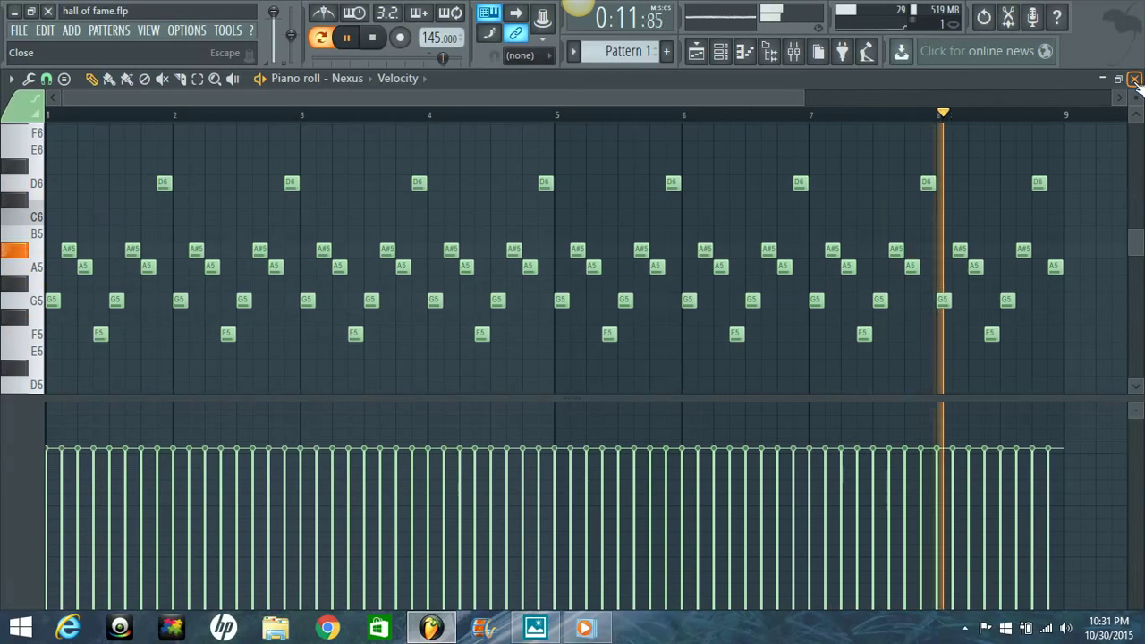
{"action": "key", "text": "space"}
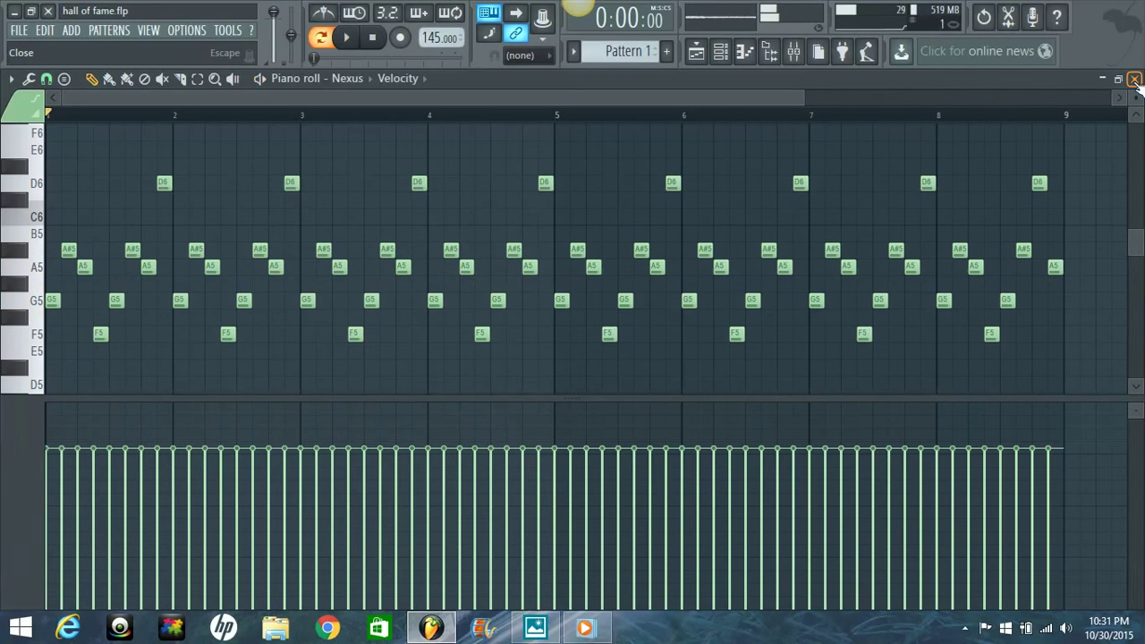
{"action": "left_click", "coordinate": [1133, 79]}
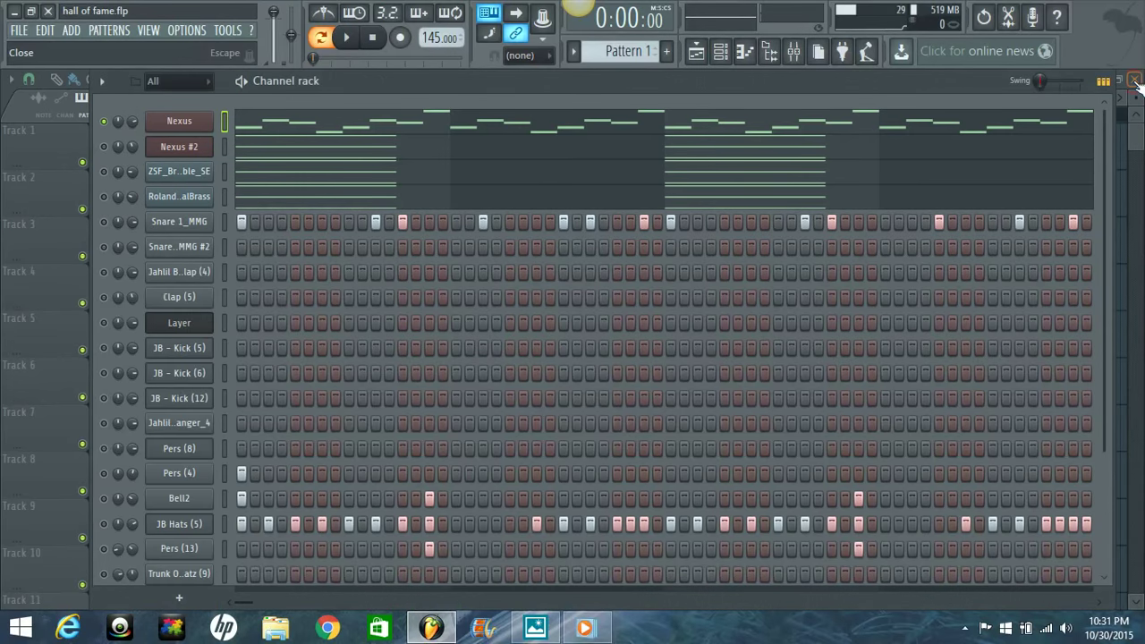
Unmute the Nexus #2 channel and inspect its preset in the plugin window
{"action": "left_click", "coordinate": [104, 146]}
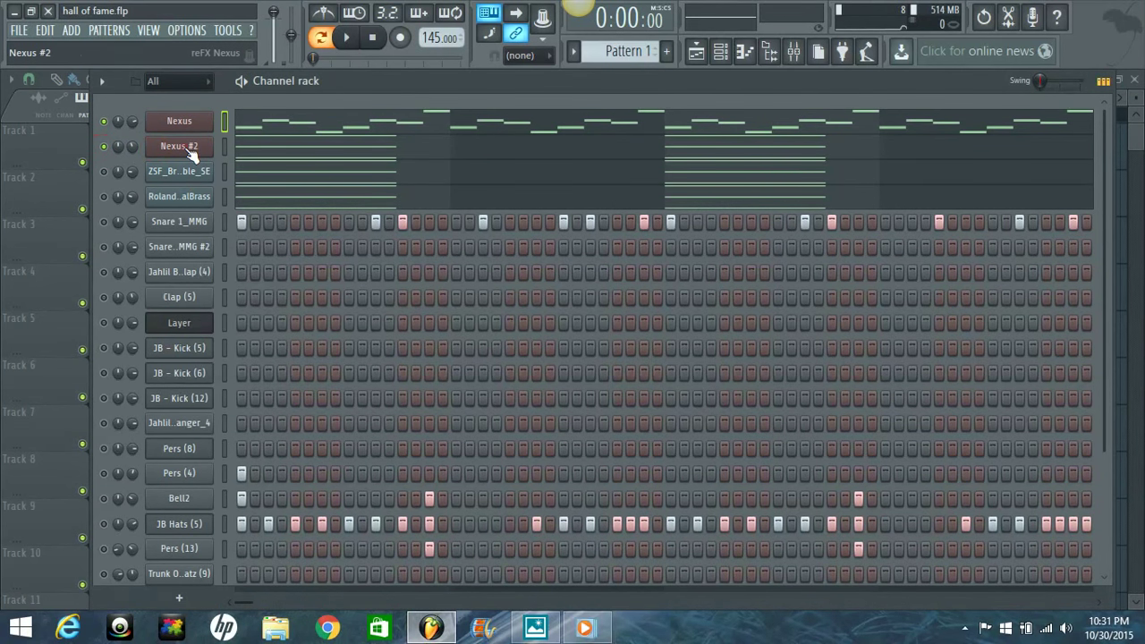
{"action": "left_click", "coordinate": [189, 150]}
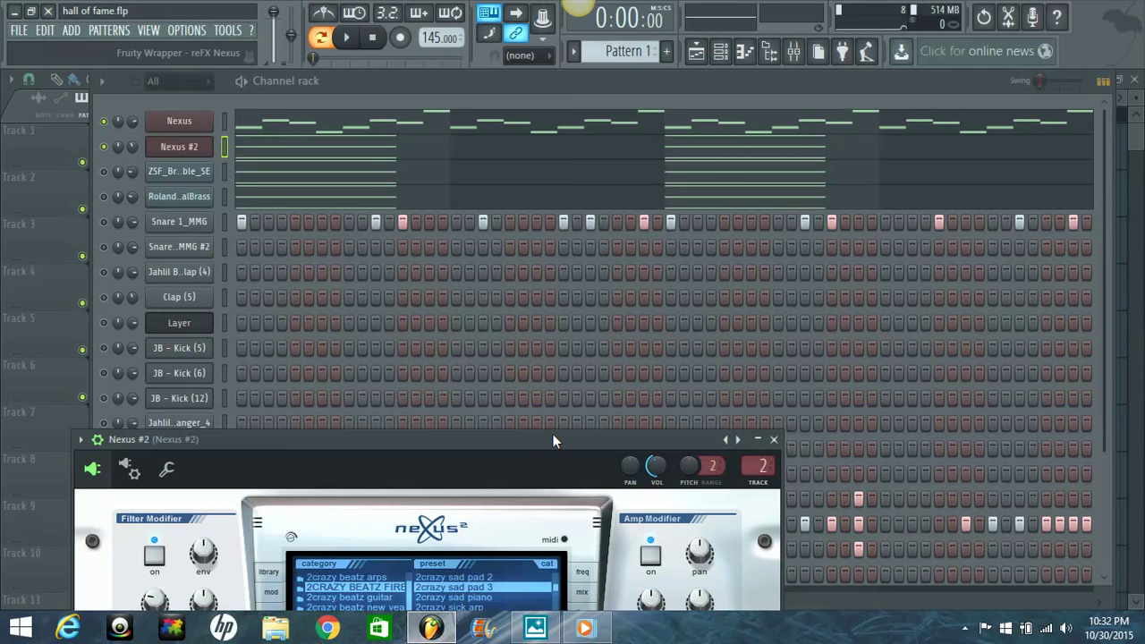
{"action": "left_click_drag", "start_coordinate": [553, 439], "coordinate": [573, 122]}
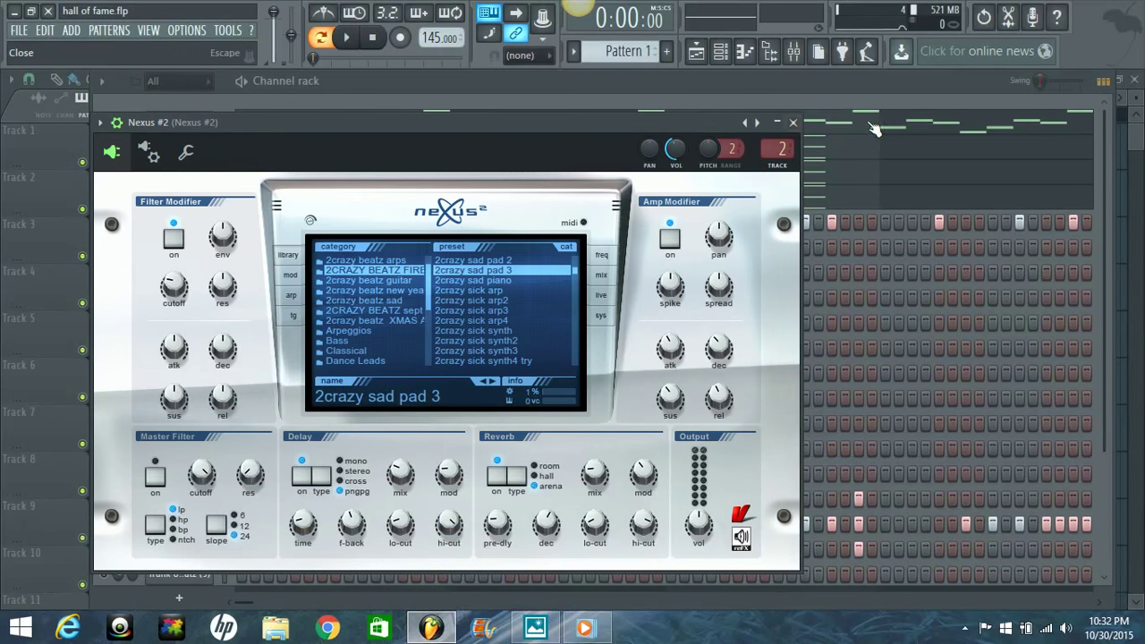
{"action": "left_click", "coordinate": [792, 123]}
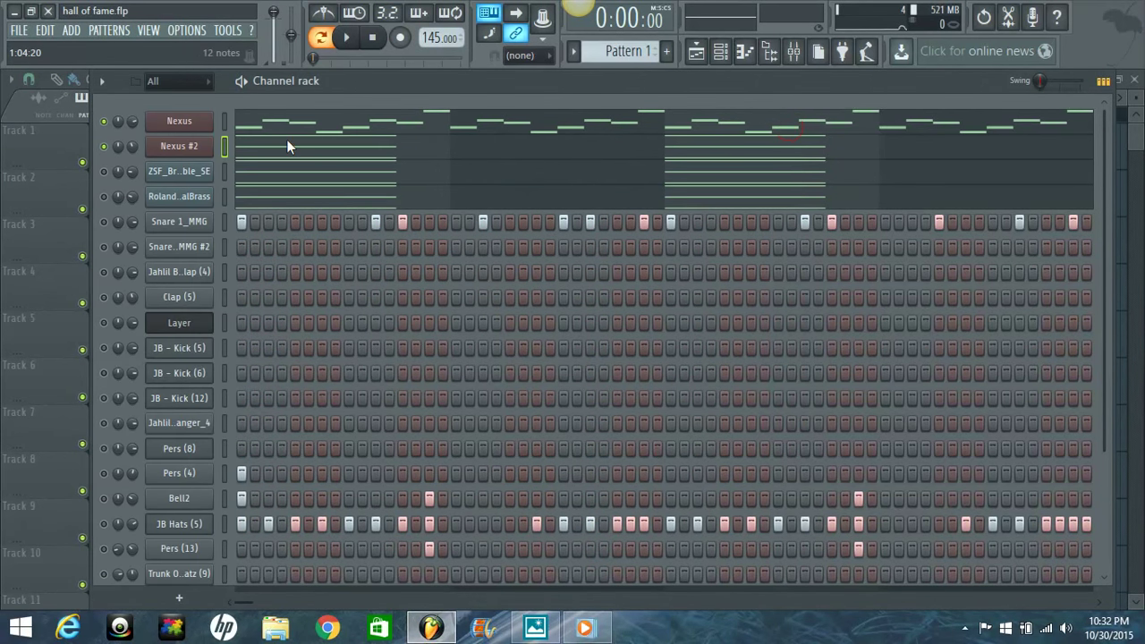
Play Pattern 1 with the Nexus #2 notes open in the piano roll, ending with playback stopped
{"action": "key", "text": "space"}
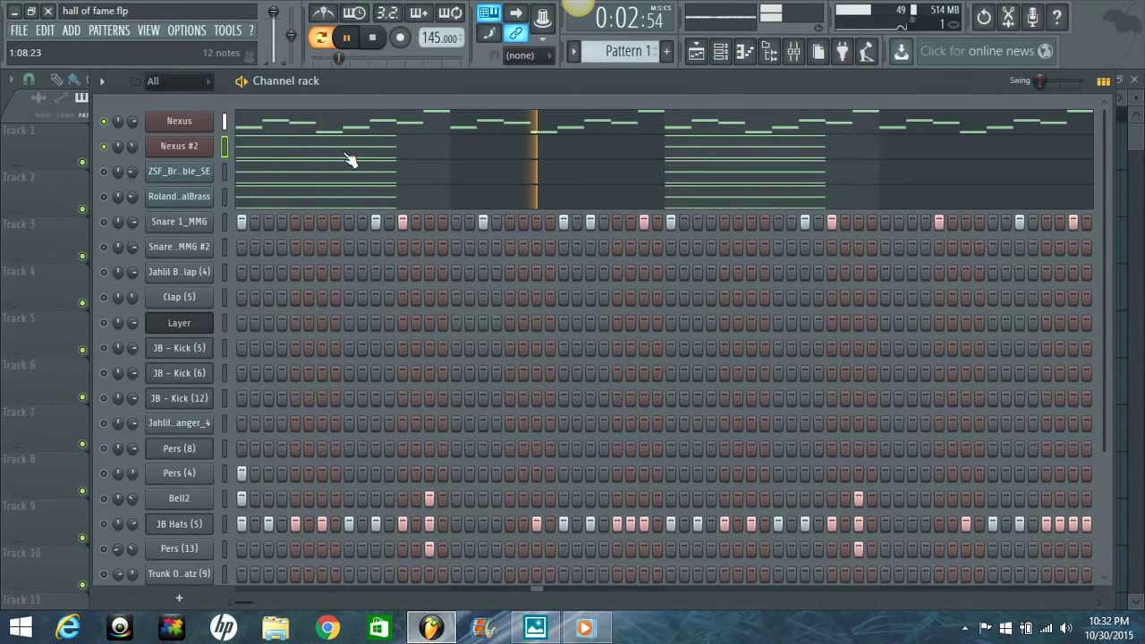
{"action": "left_click", "coordinate": [348, 159]}
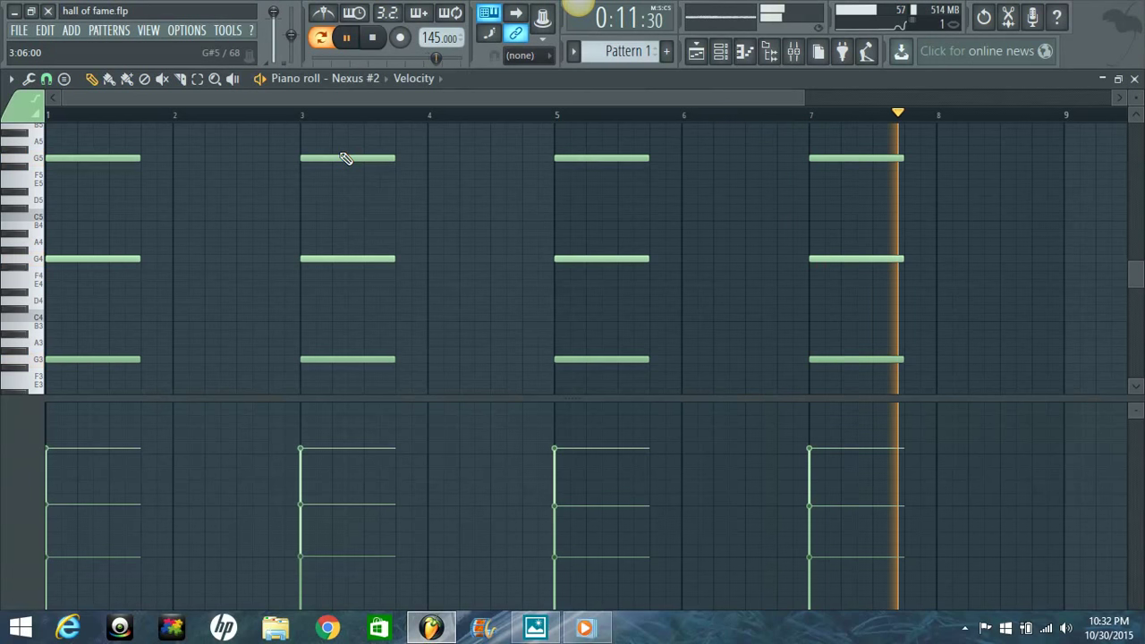
{"action": "key", "text": "space"}
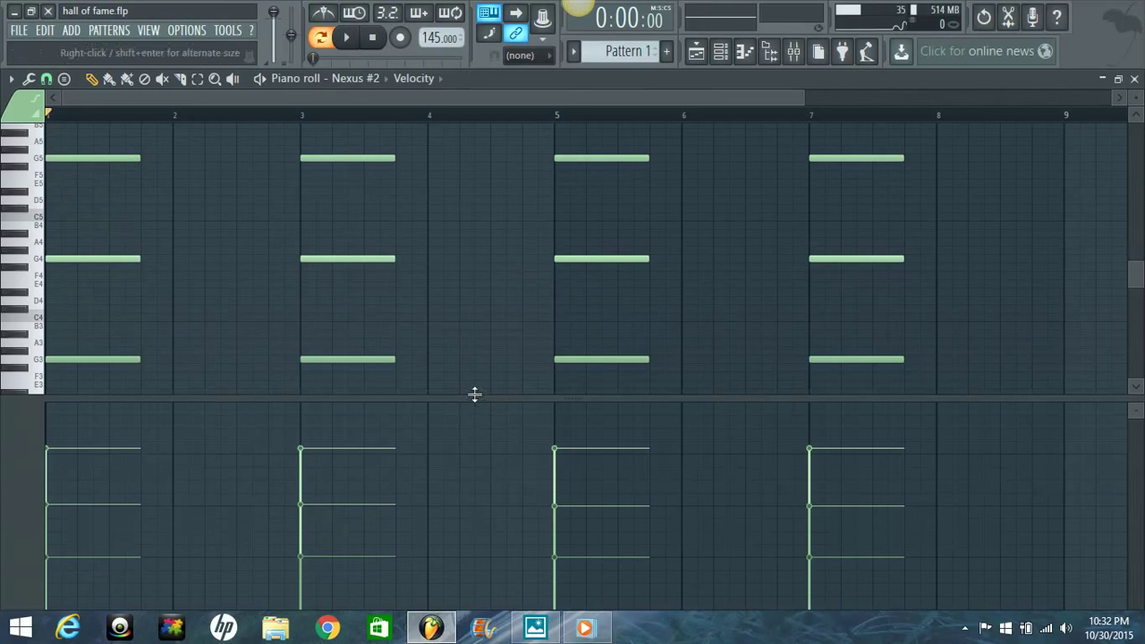
Examine the Nexus #2 note panning in an enlarged control lane set to Pan, selecting the G5 row and the G4 row in turn
{"action": "left_click_drag", "start_coordinate": [474, 394], "coordinate": [475, 271]}
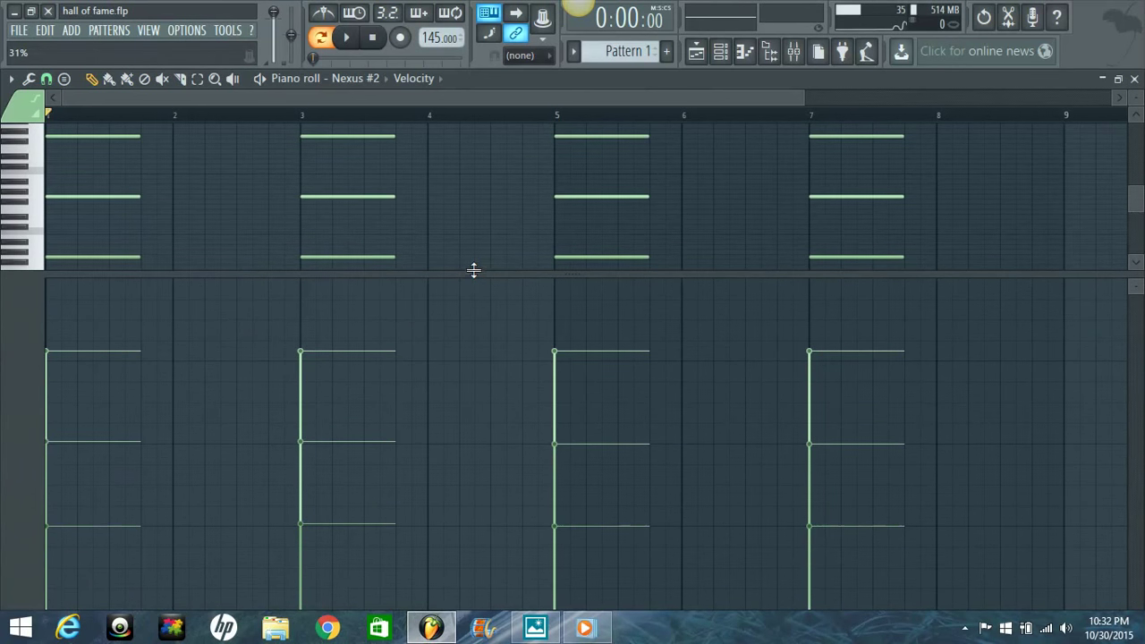
{"action": "mouse_move", "coordinate": [135, 143]}
{"action": "left_mouse_down"}
{"action": "mouse_move", "coordinate": [99, 136]}
{"action": "mouse_move", "coordinate": [815, 174]}
{"action": "mouse_move", "coordinate": [886, 160]}
{"action": "left_mouse_up"}
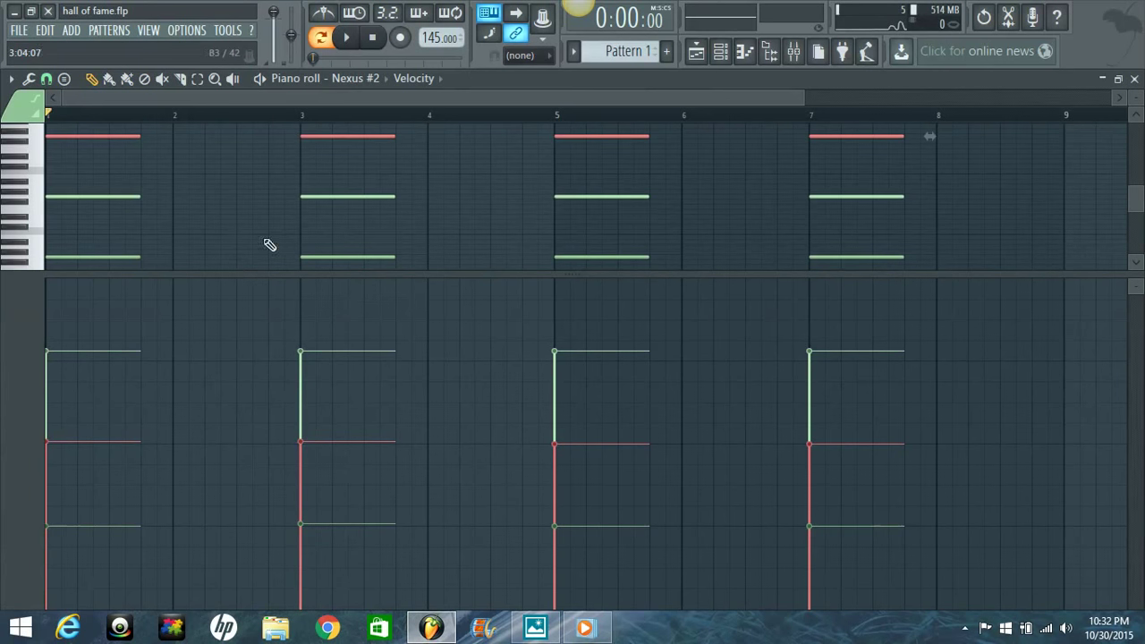
{"action": "left_click", "coordinate": [414, 79]}
{"action": "left_click", "coordinate": [431, 111]}
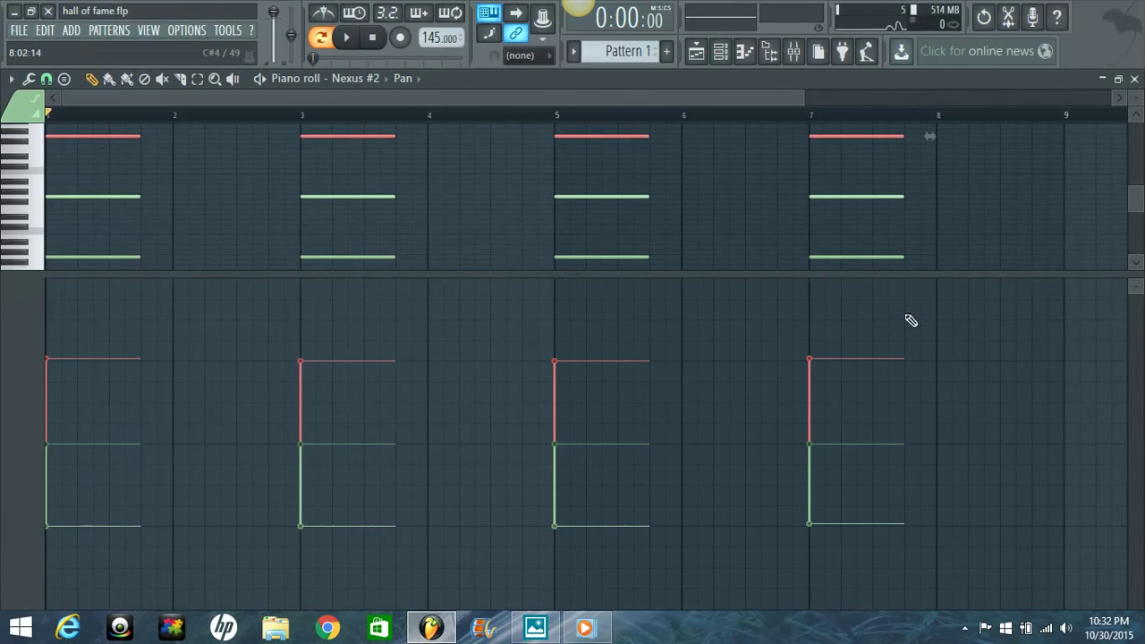
{"action": "left_click_drag", "start_coordinate": [109, 239], "coordinate": [331, 275]}
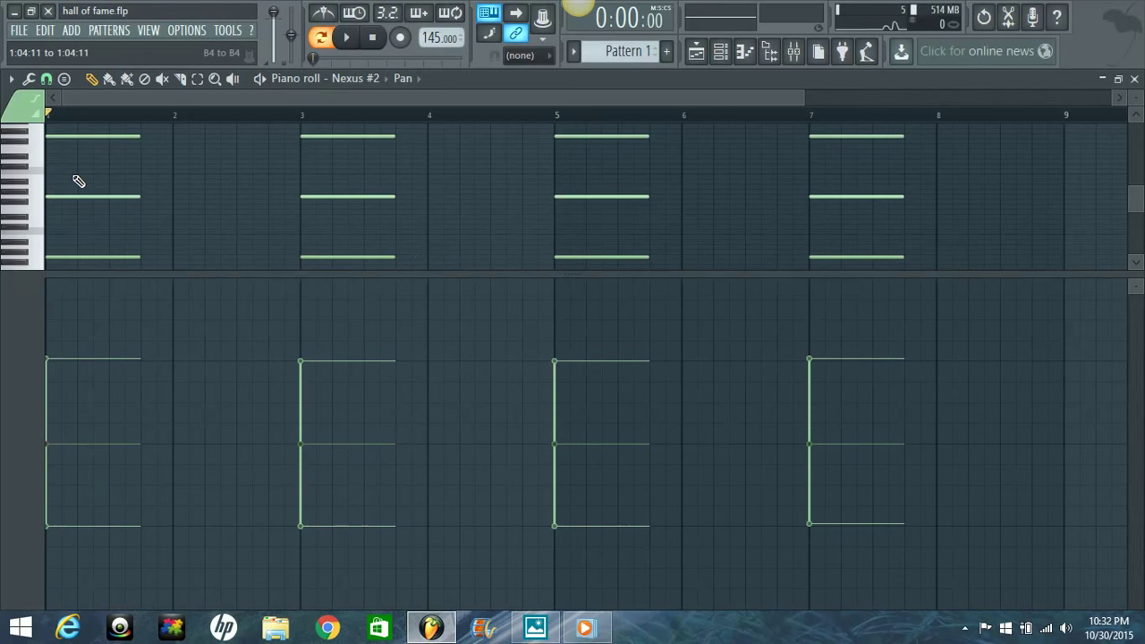
{"action": "left_click_drag", "start_coordinate": [75, 173], "coordinate": [908, 237]}
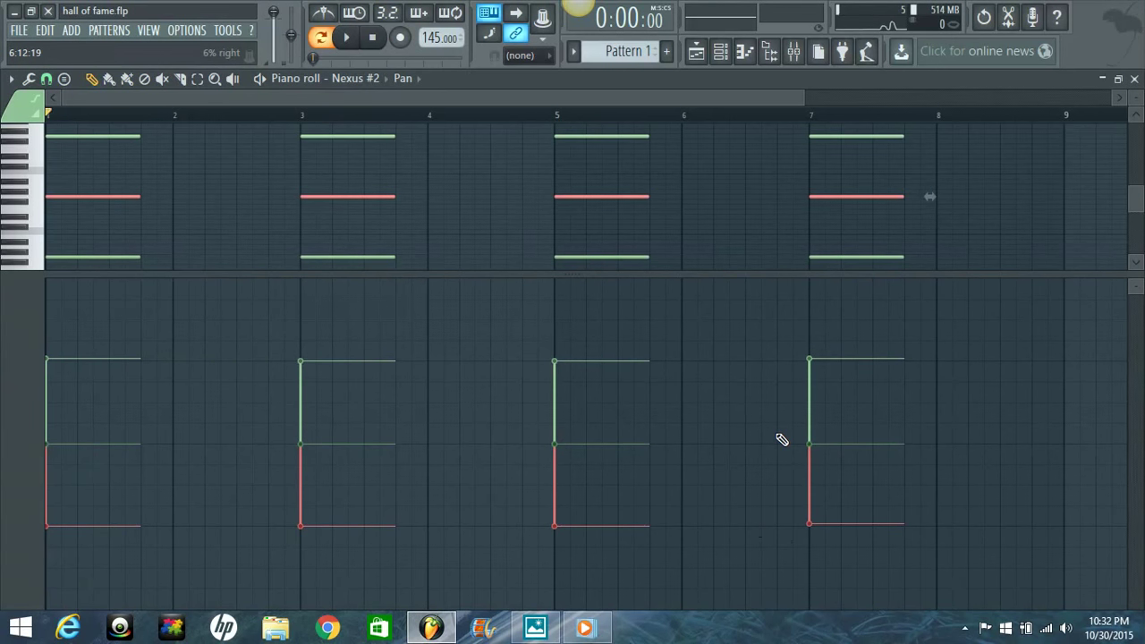
Unmute the ZSF_Brass_Ensemble_SE and Roland brass channels and check the ZSF brass notes' panning in the piano roll
{"action": "left_click", "coordinate": [720, 51]}
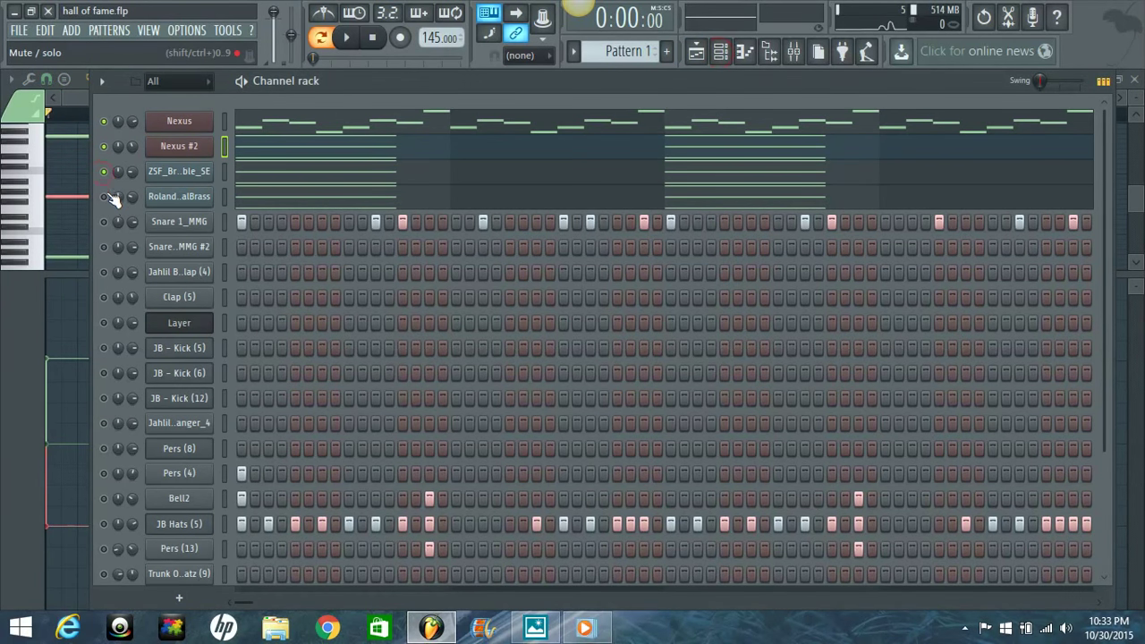
{"action": "left_click", "coordinate": [327, 174]}
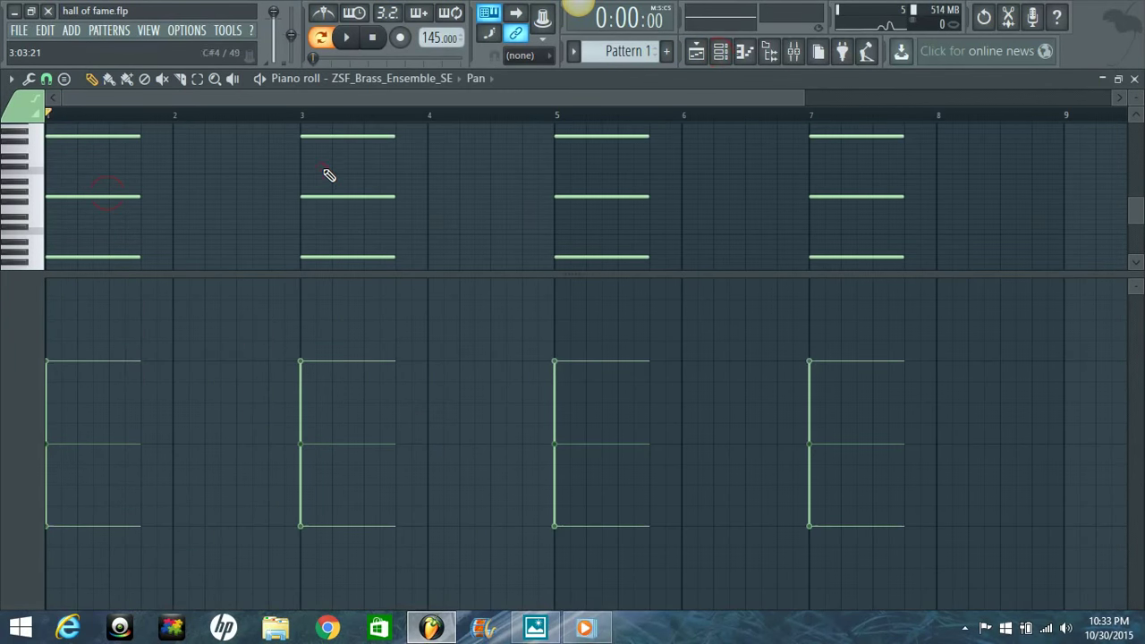
{"action": "left_click", "coordinate": [492, 79]}
{"action": "left_click", "coordinate": [494, 111]}
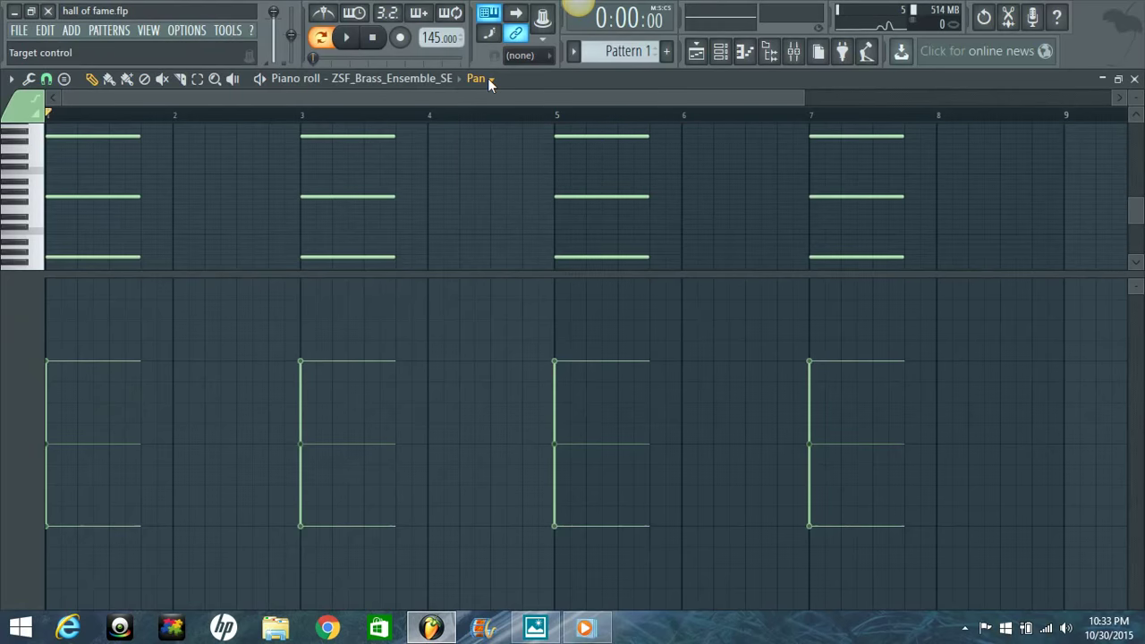
{"action": "left_click", "coordinate": [1134, 80]}
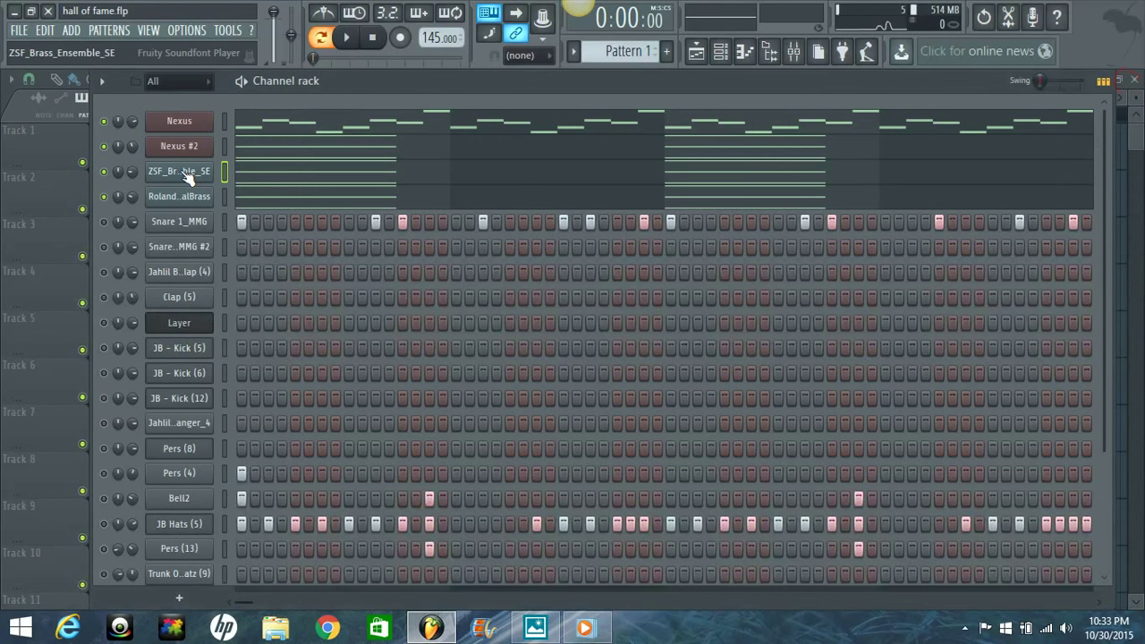
Play Pattern 1 with both Nexus channels and both brass channels, ending with playback stopped
{"action": "key", "text": "space"}
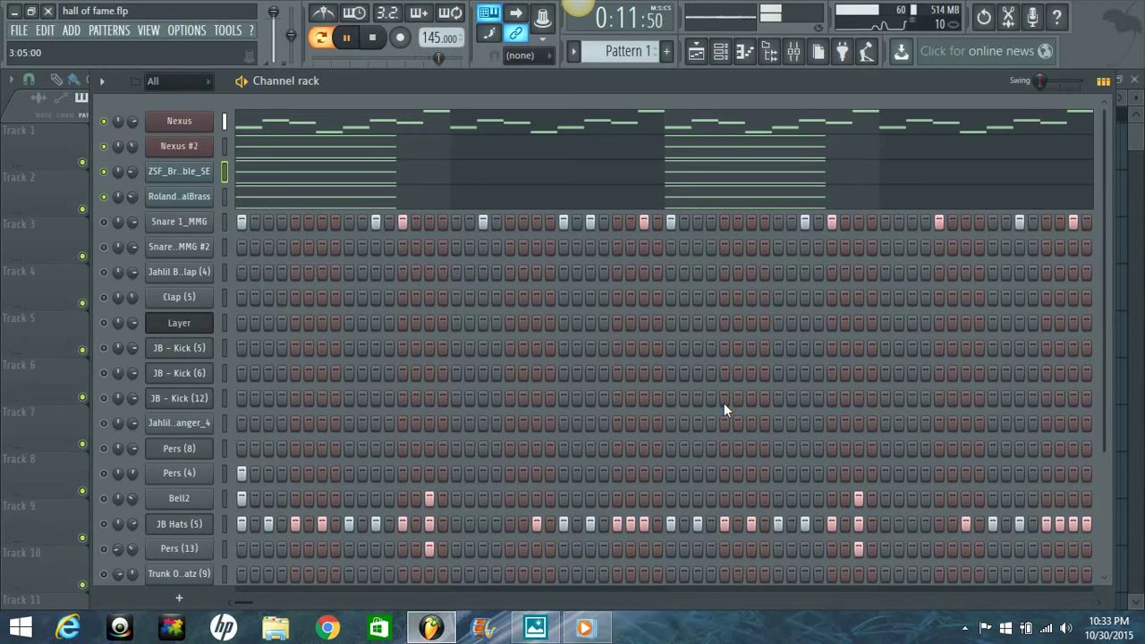
{"action": "key", "text": "space"}
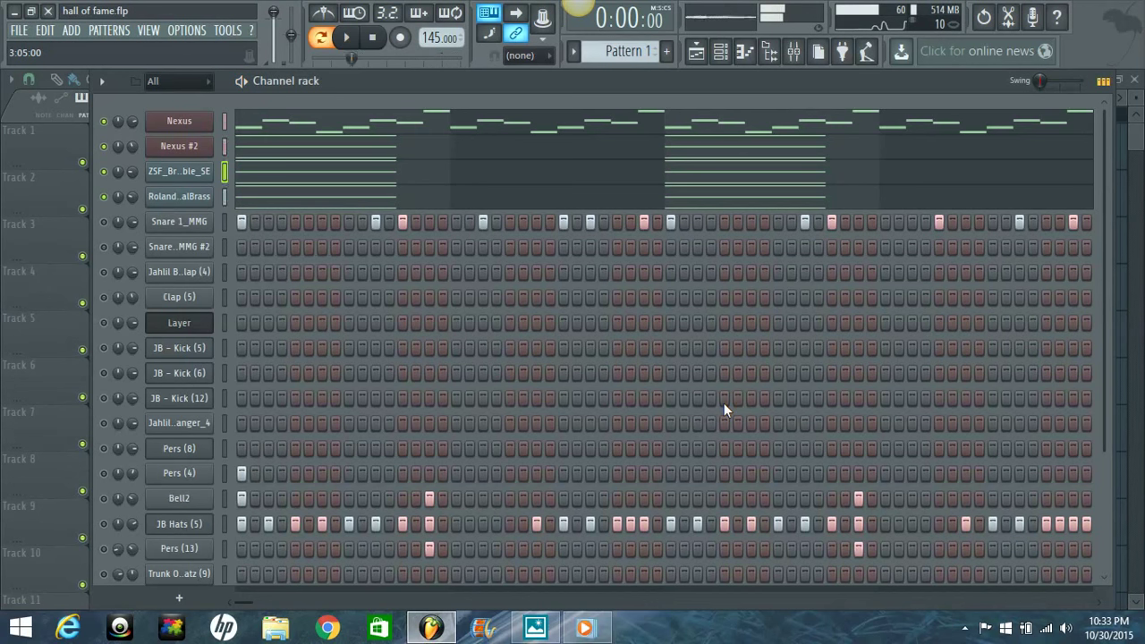
Play the playlist in song mode from bar 9, where the Pattern 2 clip starts
{"action": "left_click", "coordinate": [48, 185]}
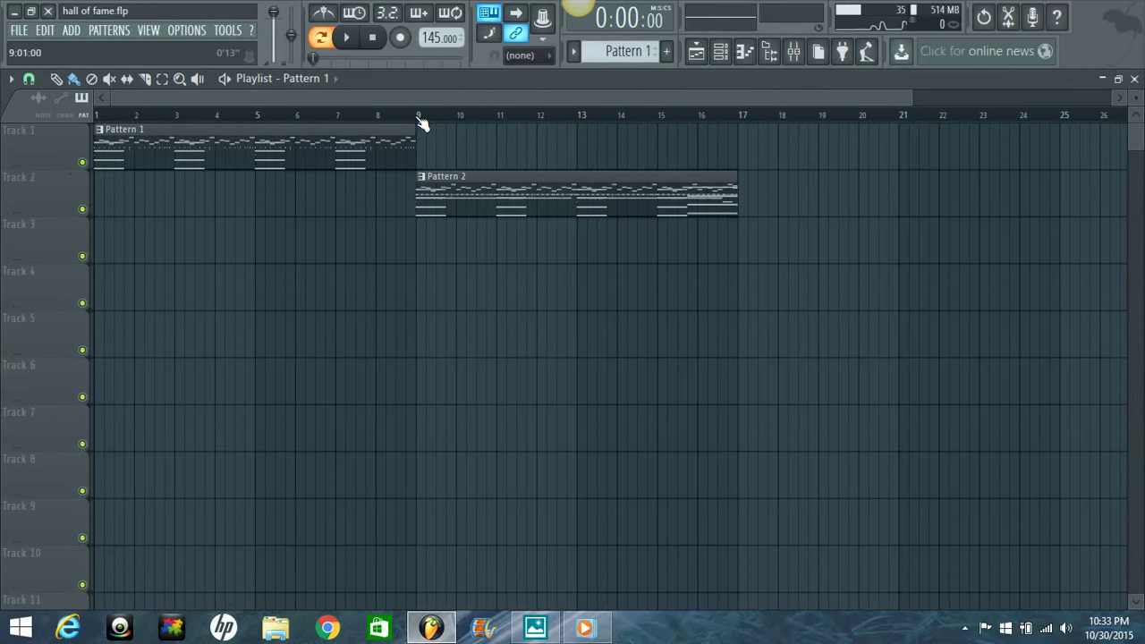
{"action": "left_click", "coordinate": [418, 116]}
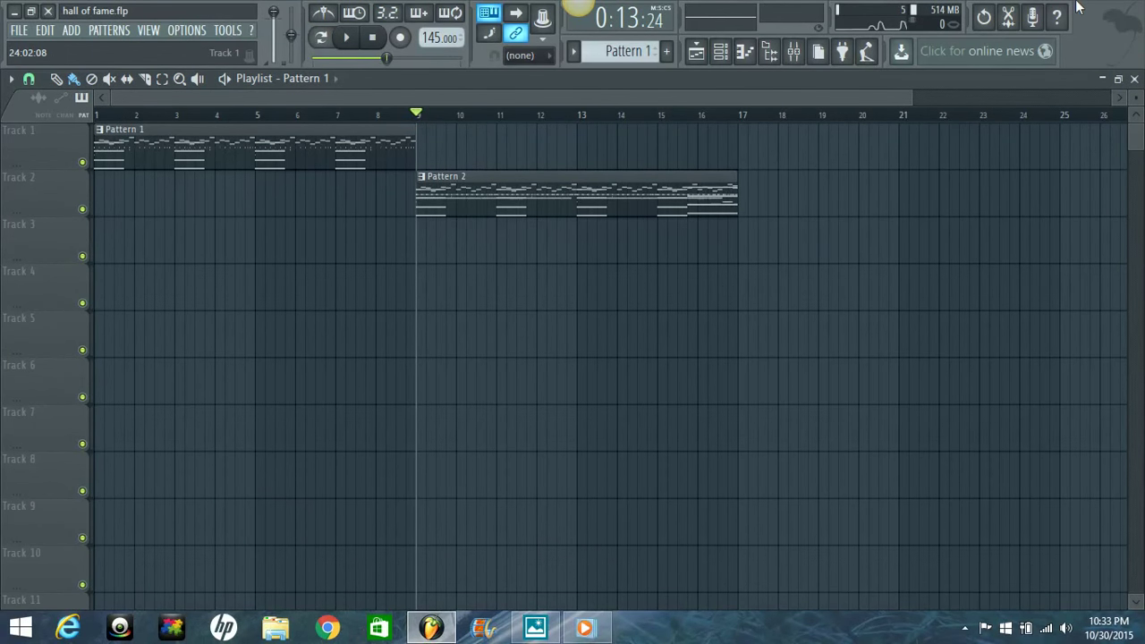
{"action": "key", "text": "space"}
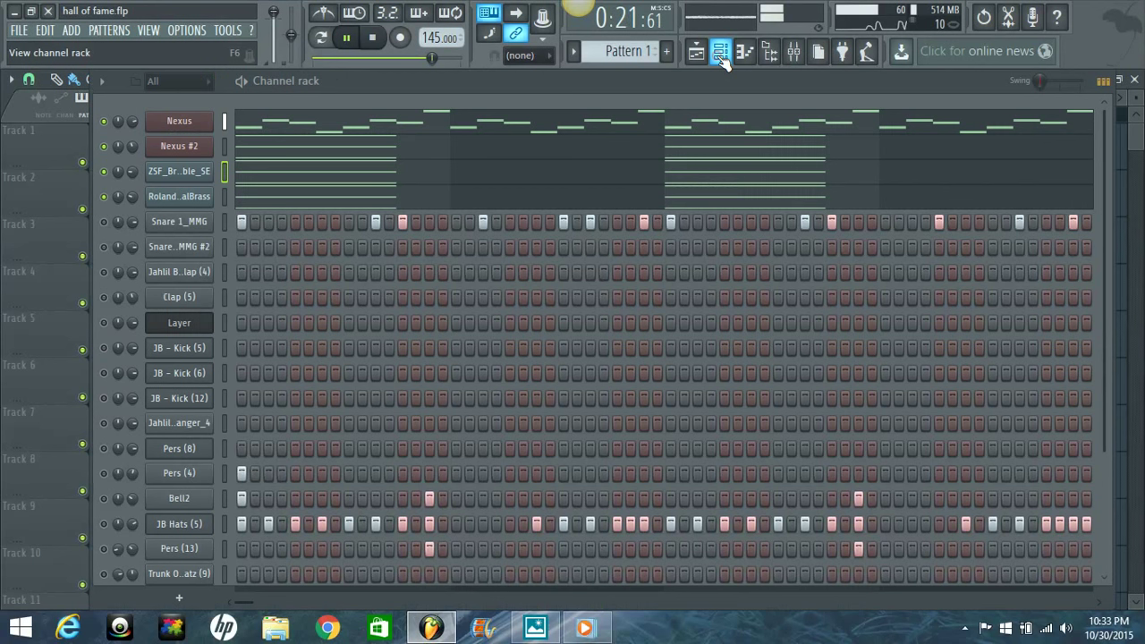
Set the Roland brass channel's volume to 22% in the channel rack and stop playback
{"action": "left_click", "coordinate": [719, 59]}
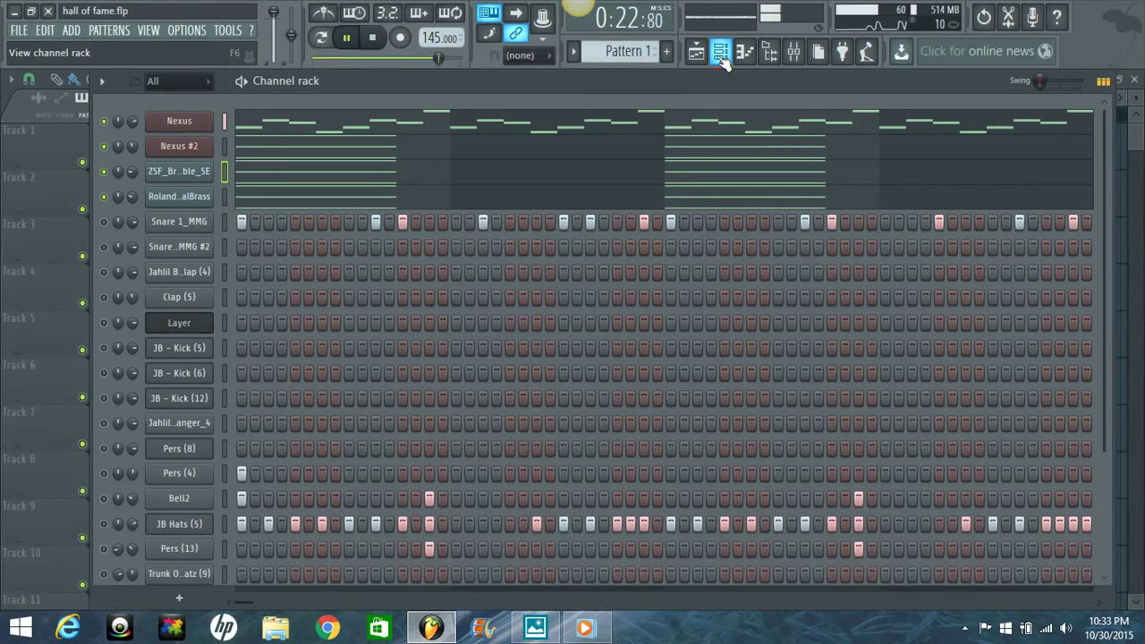
{"action": "left_click_drag", "start_coordinate": [127, 197], "coordinate": [134, 212]}
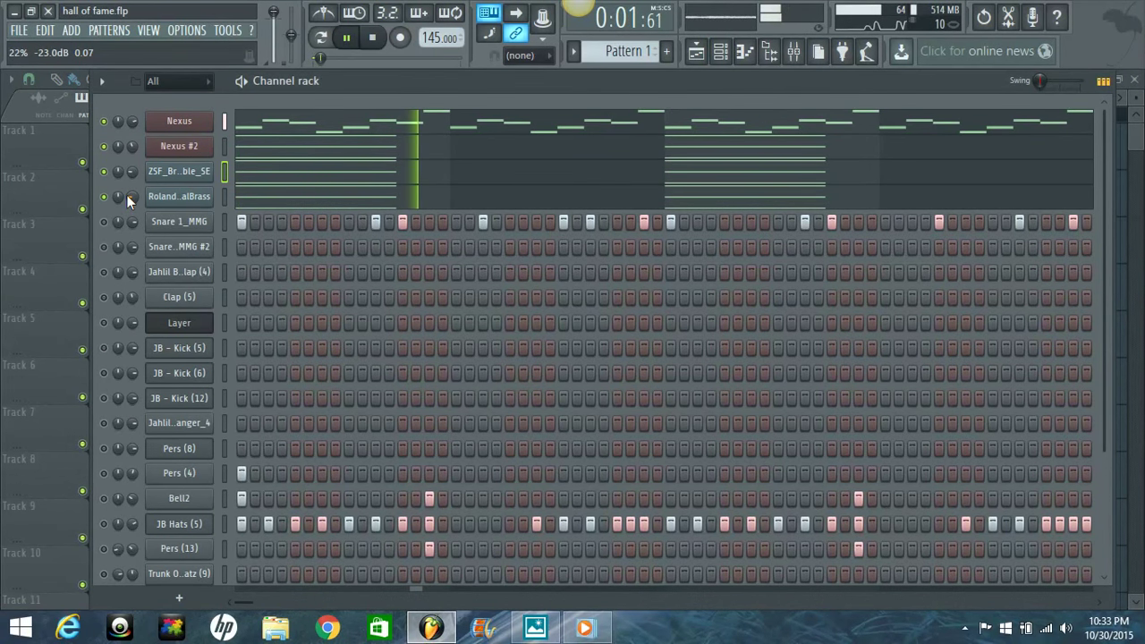
{"action": "key", "text": "space"}
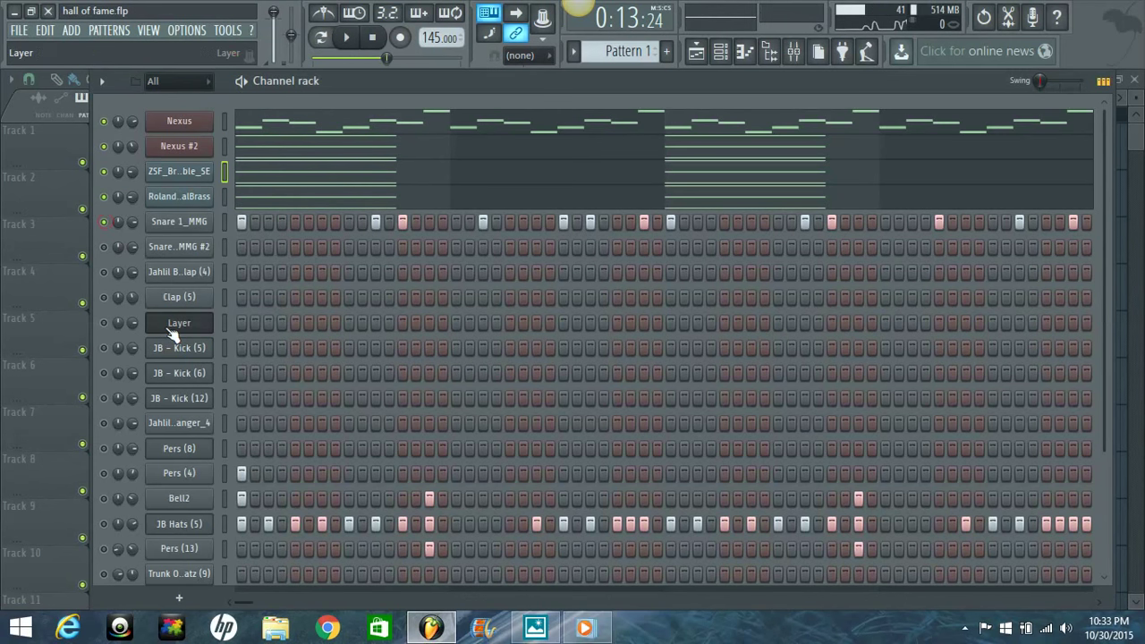
Unmute the second snare, the Jahlil clap and the Clap (5) channels, and restart the song from the beginning
{"action": "left_click", "coordinate": [103, 247]}
{"action": "left_click", "coordinate": [373, 41]}
{"action": "key", "text": "space"}
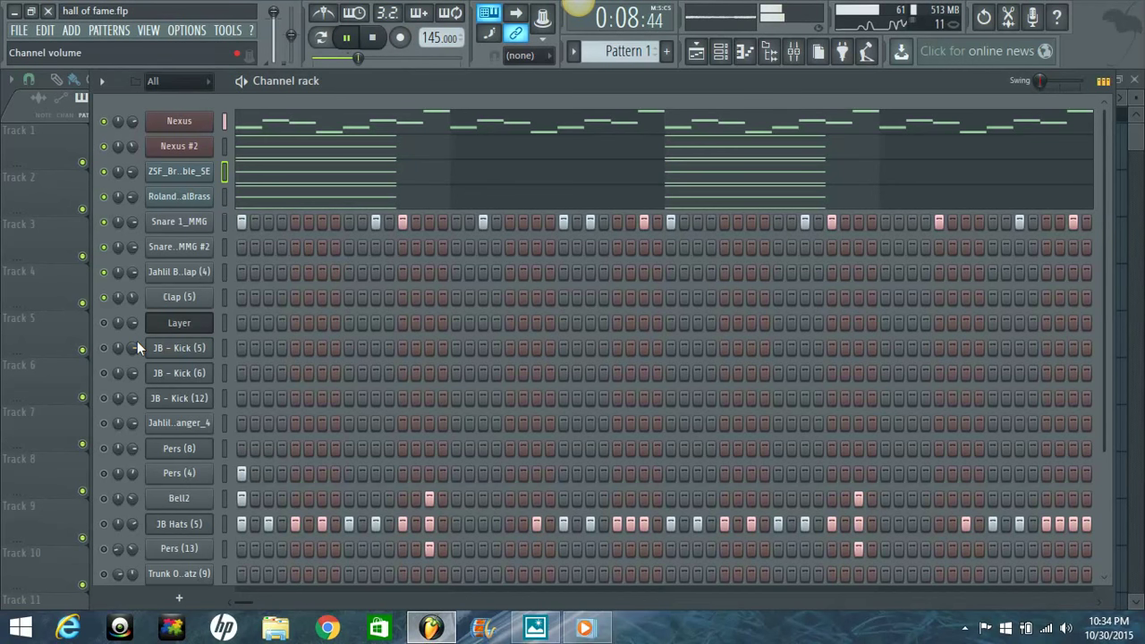
Unmute the JB - Kick (5), JB - Kick (6) and JB - Kick (12) channels together with their Layer channel
{"action": "left_click", "coordinate": [104, 348]}
{"action": "left_click", "coordinate": [104, 373]}
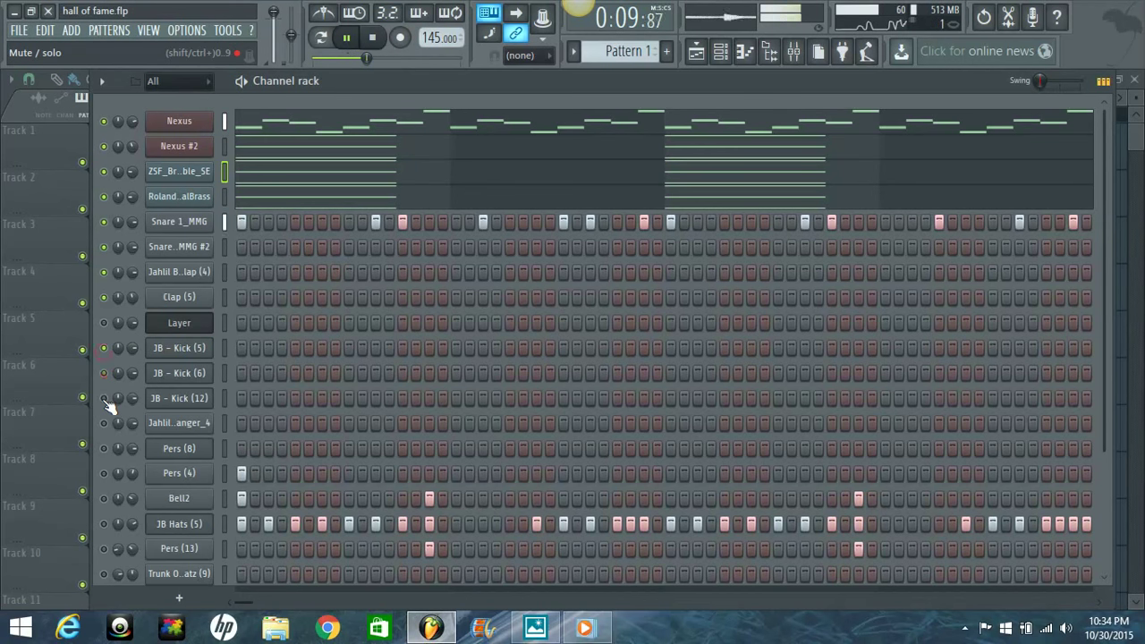
{"action": "left_click", "coordinate": [104, 322]}
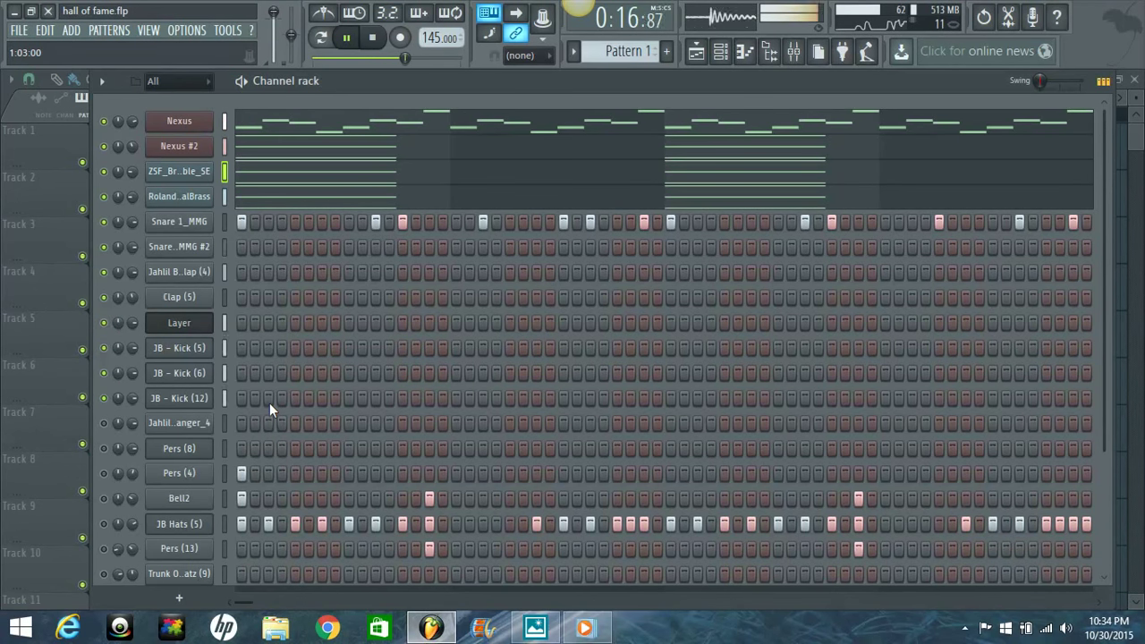
Review the drum and percussion steps of Pattern 2 lower in the channel rack and stop playback
{"action": "scroll", "coordinate": [286, 376], "scroll_direction": "down", "scroll_amount": 5}
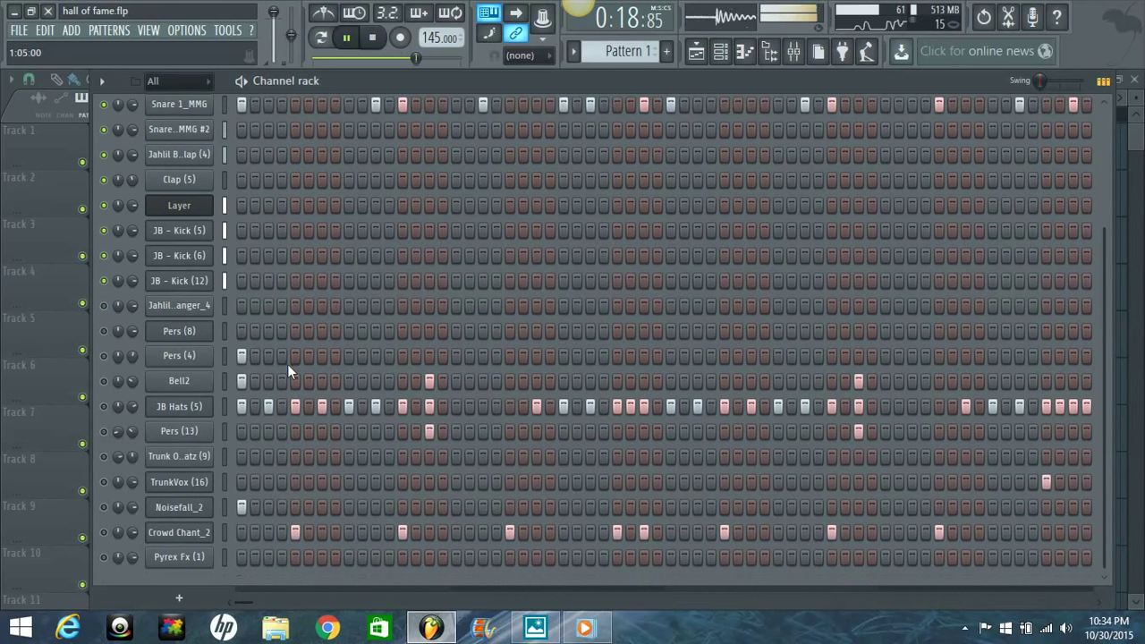
{"action": "scroll", "coordinate": [629, 51], "scroll_direction": "up", "scroll_amount": 1}
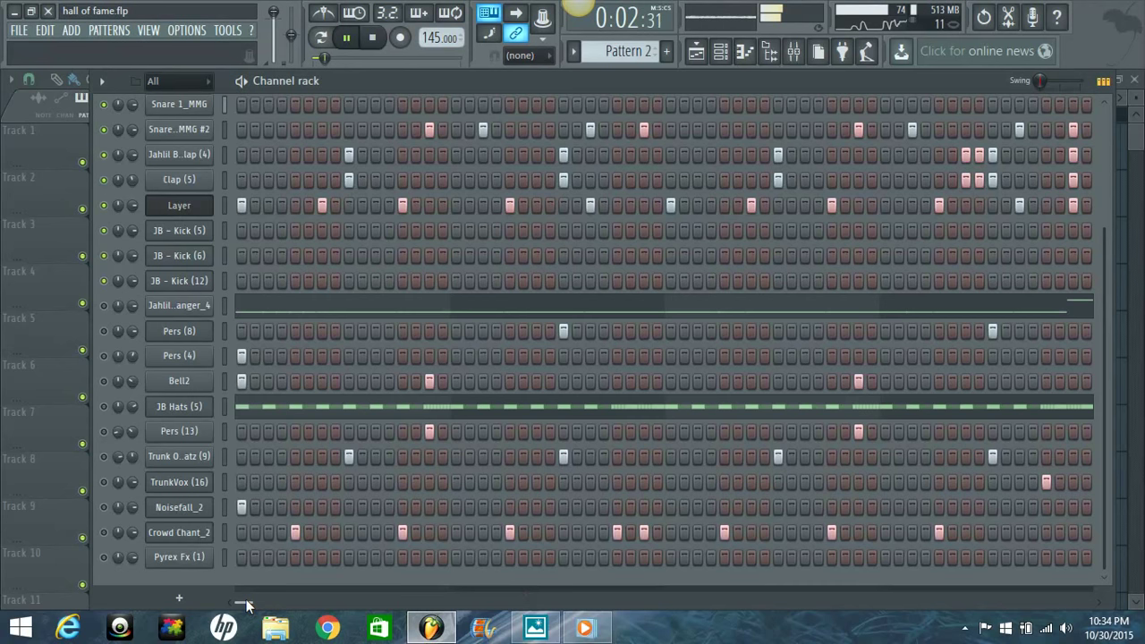
{"action": "key", "text": "space"}
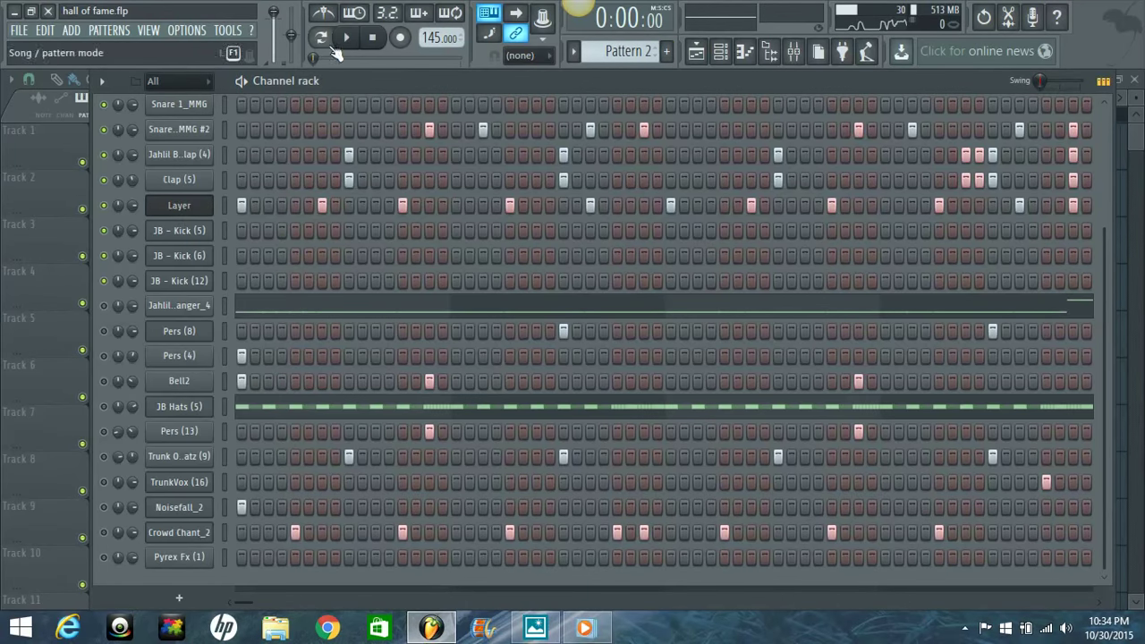
Switch playback to pattern mode, unmute the Jahlil Beats Trunk Banger_4 channel and open its piano roll
{"action": "left_click", "coordinate": [320, 37]}
{"action": "left_click", "coordinate": [104, 306]}
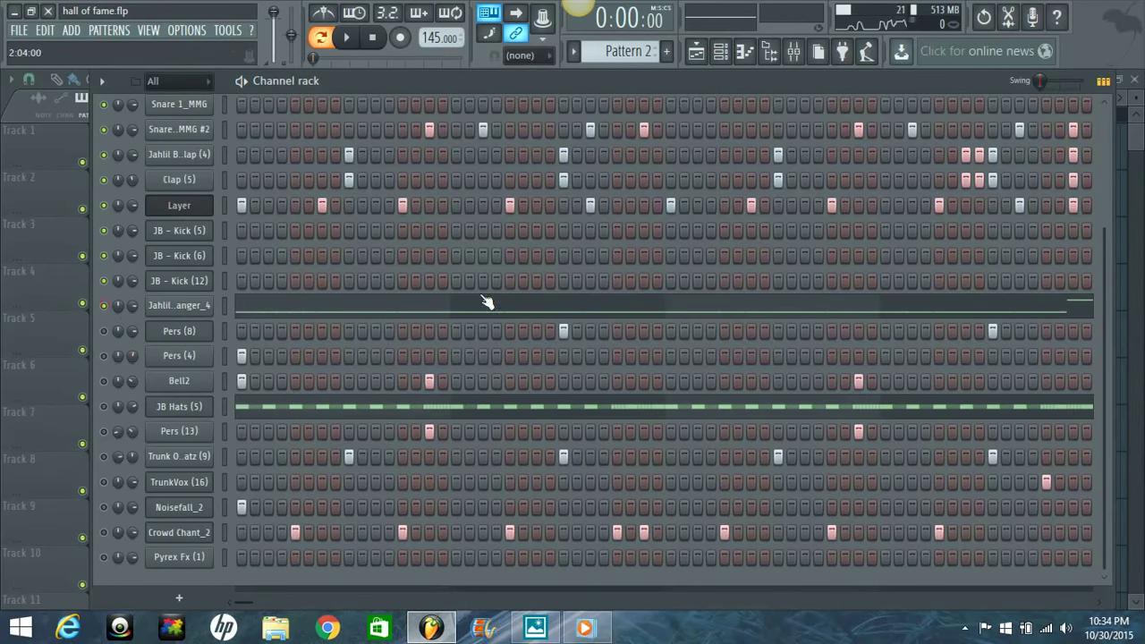
{"action": "left_click", "coordinate": [391, 311]}
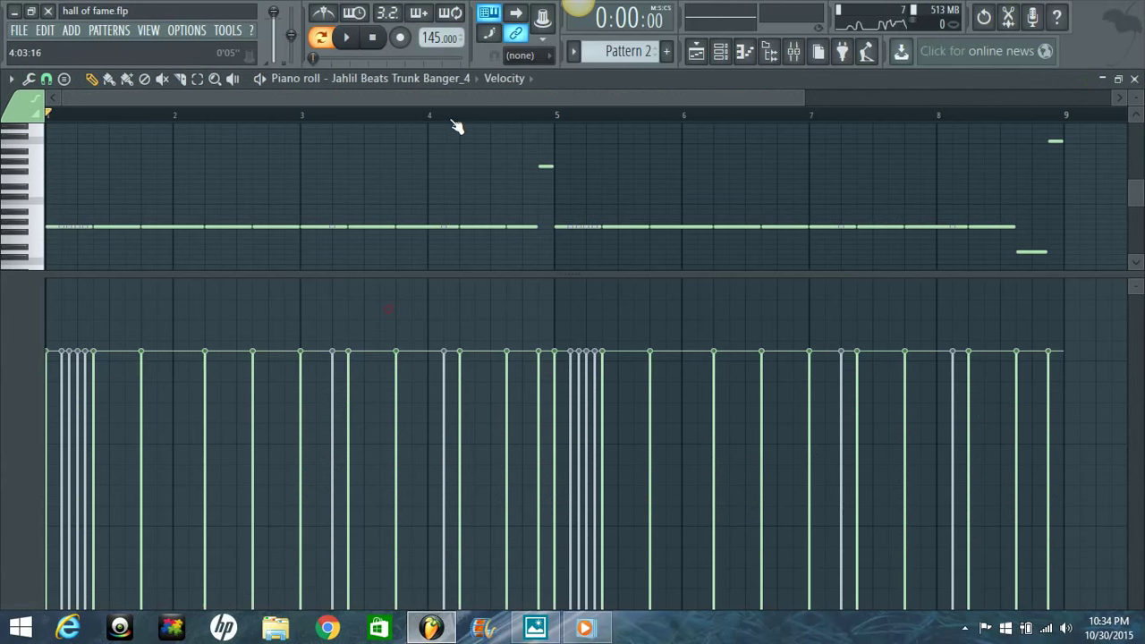
Enlarge the Trunk Banger_4 note area over the velocity lane and play Pattern 2 before stopping playback
{"action": "left_click_drag", "start_coordinate": [401, 272], "coordinate": [405, 639]}
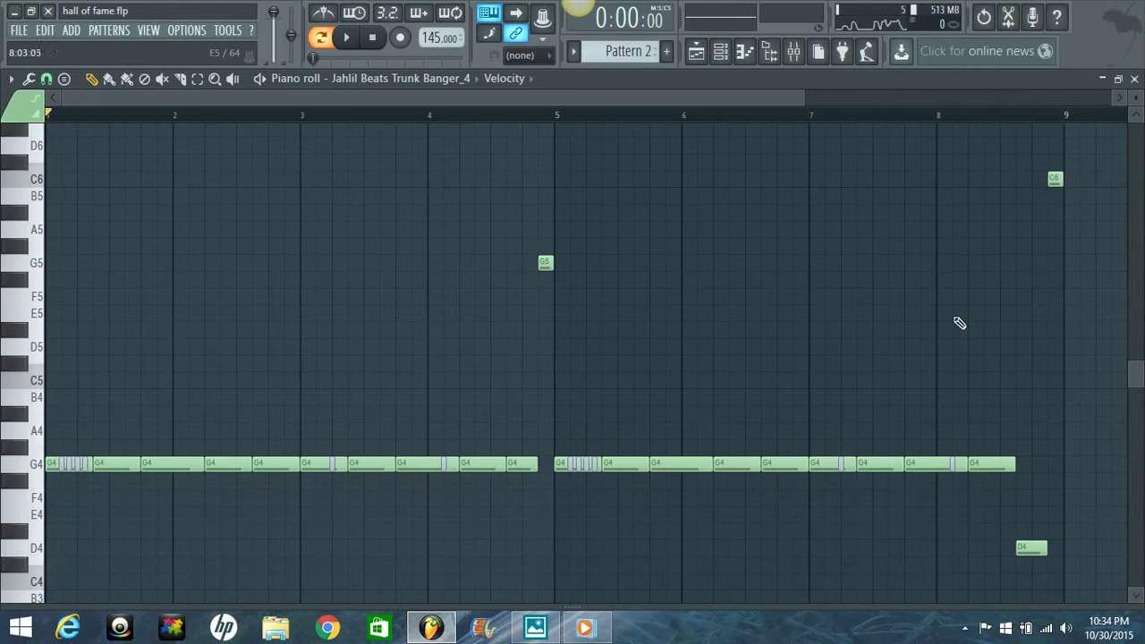
{"action": "key", "text": "space"}
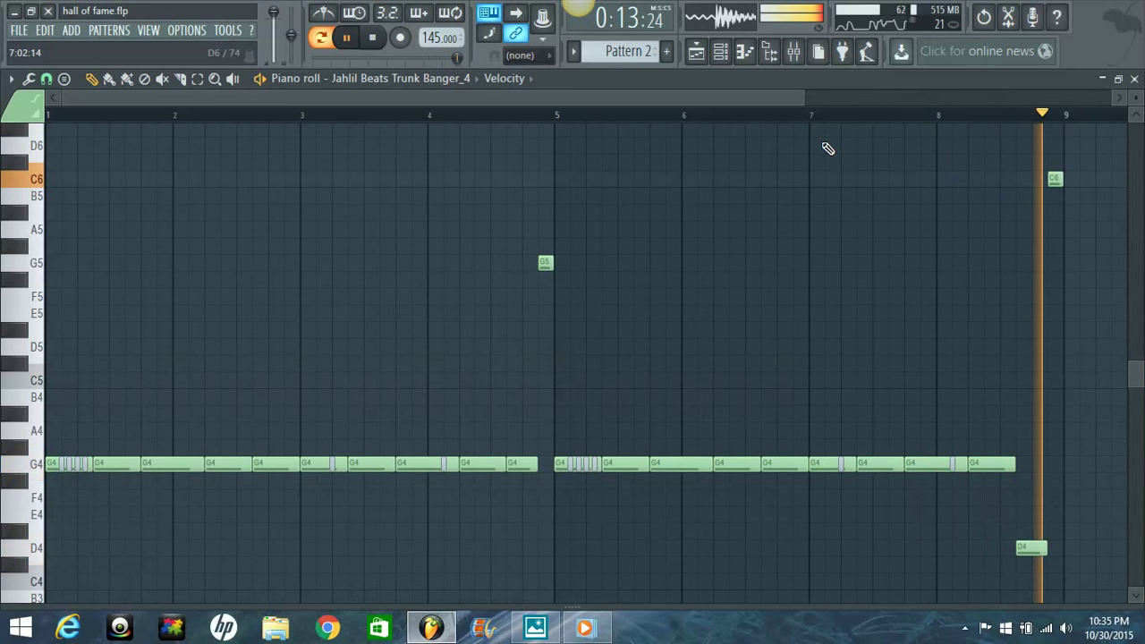
{"action": "key", "text": "space"}
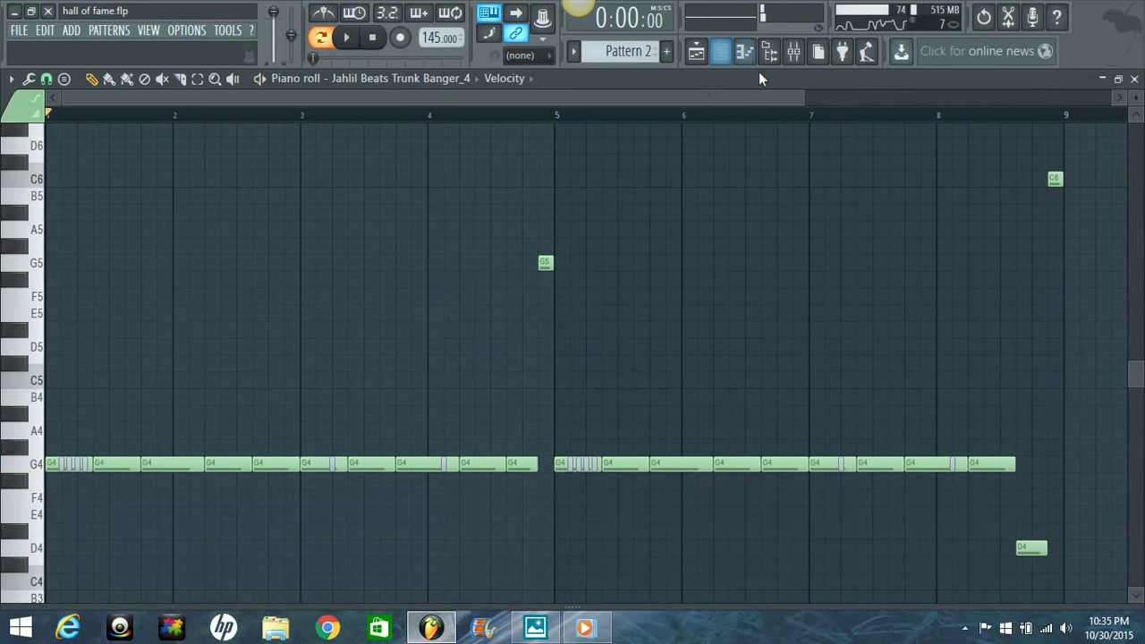
Unmute the Pers (8), Pers (4) and Bell2 channels in the channel rack and audition the two Pers samples
{"action": "left_click", "coordinate": [745, 53]}
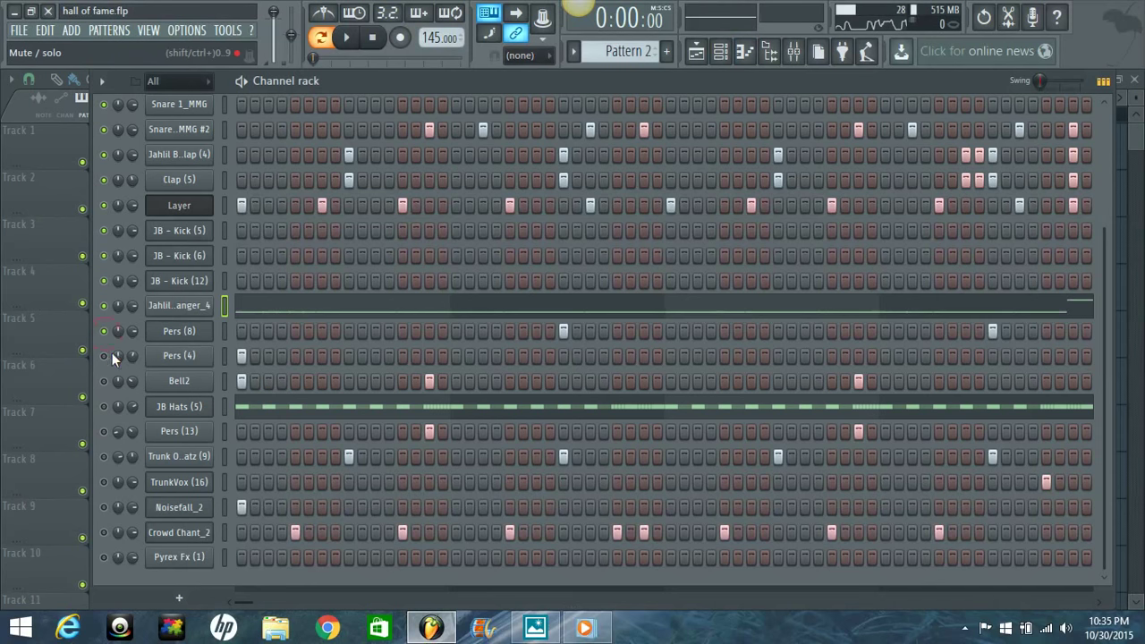
{"action": "left_click", "coordinate": [225, 331]}
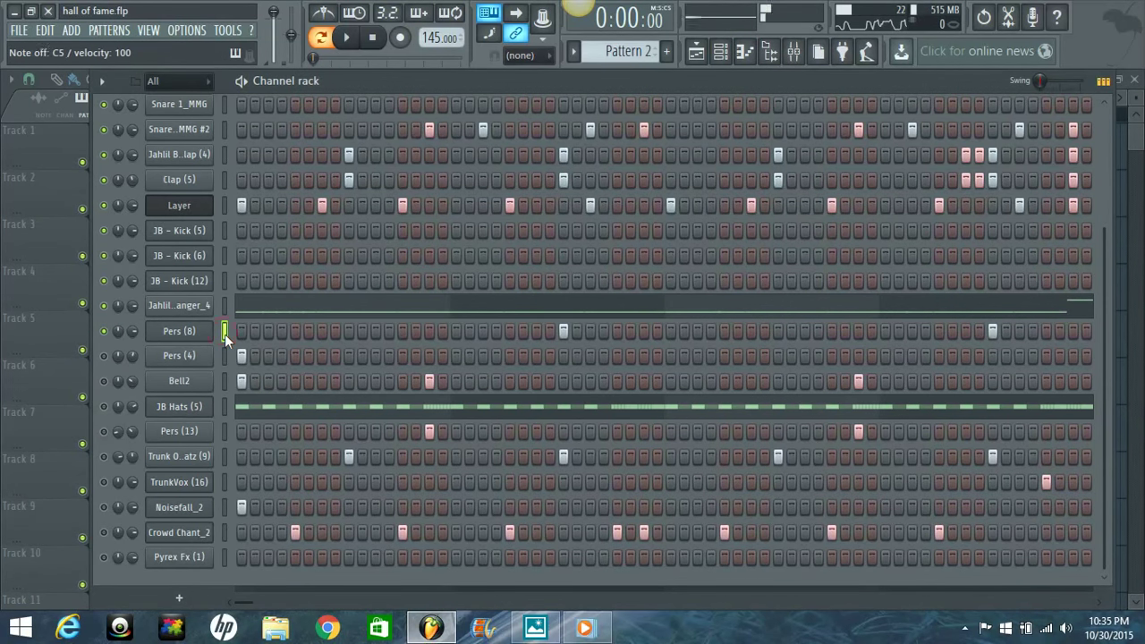
{"action": "left_click", "coordinate": [225, 356]}
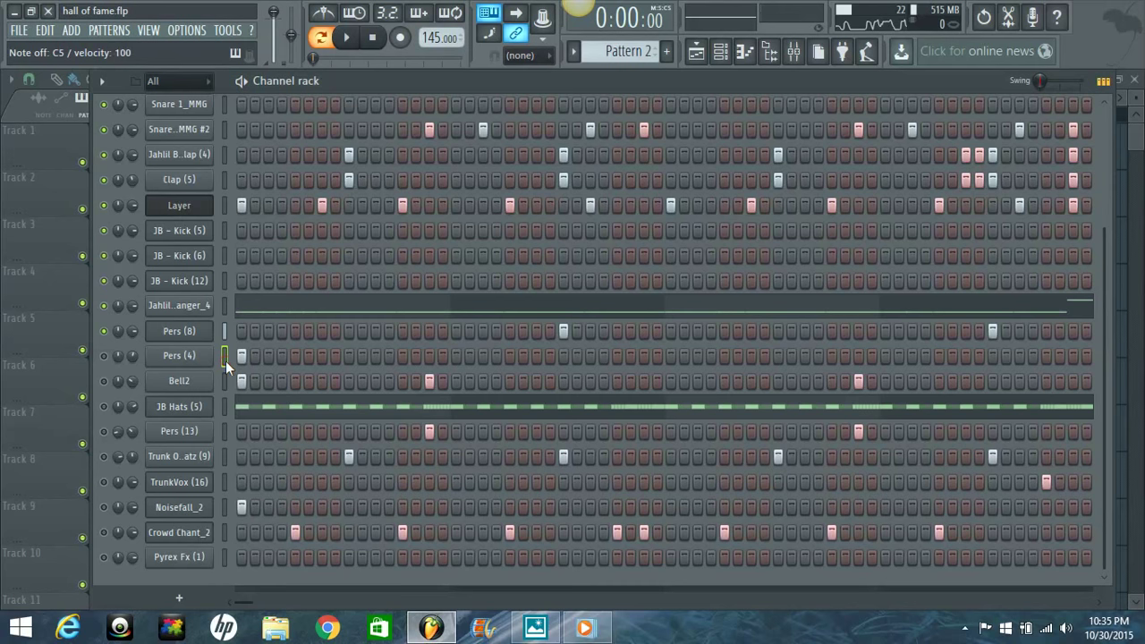
{"action": "left_click", "coordinate": [104, 381]}
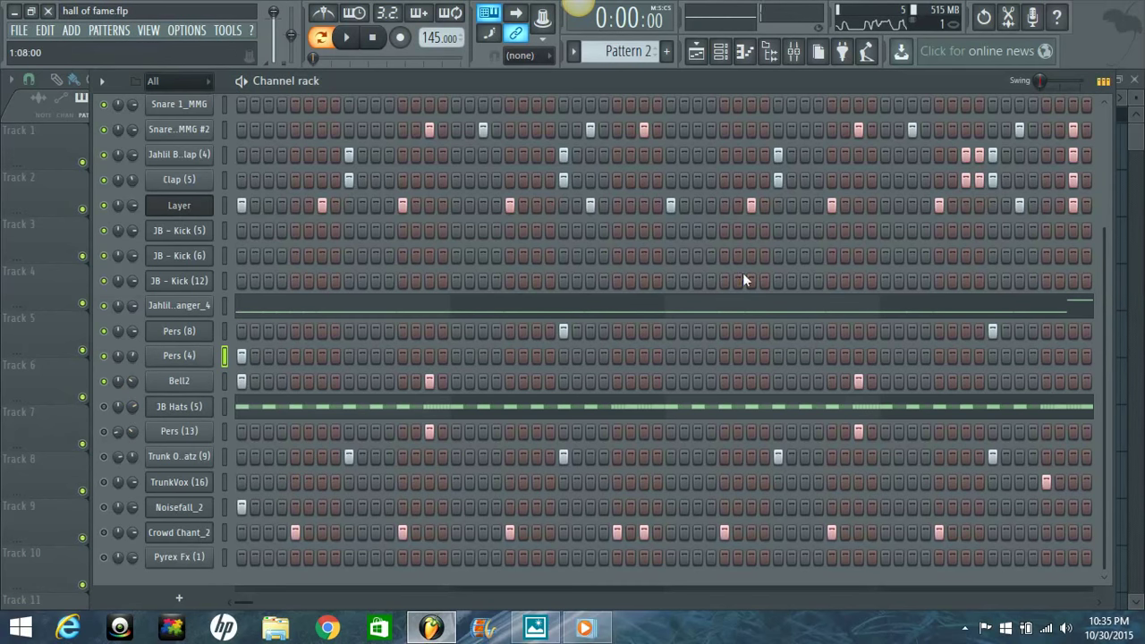
Switch to Pattern 1 and open the Bell2 channel in the piano roll
{"action": "scroll", "coordinate": [626, 51], "scroll_direction": "up", "scroll_amount": 1}
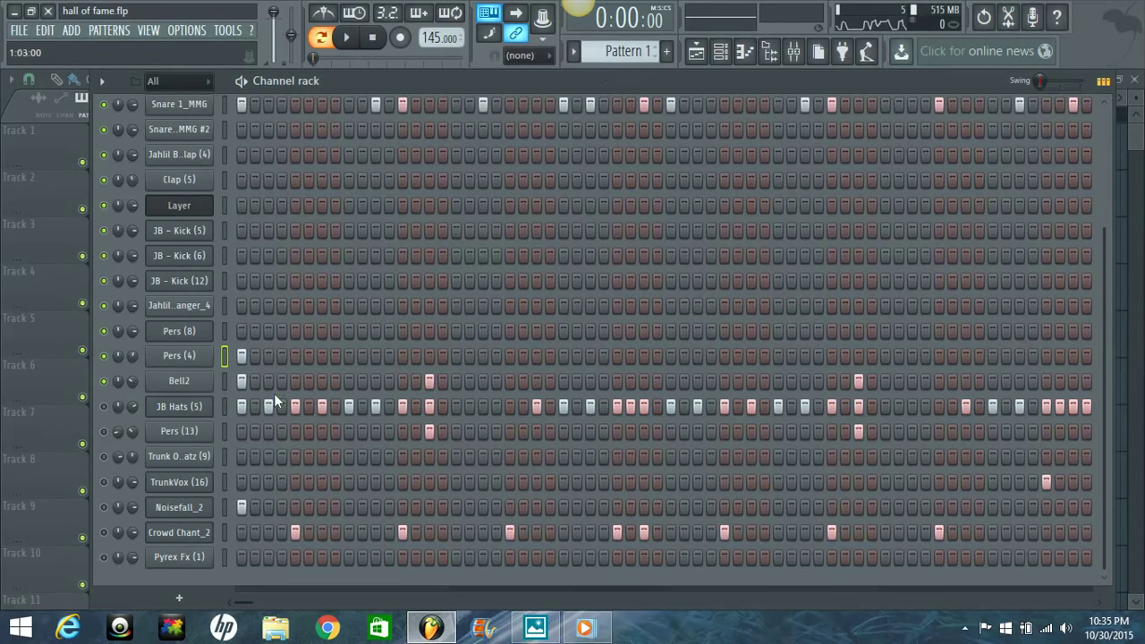
{"action": "right_click", "coordinate": [191, 387]}
{"action": "left_click", "coordinate": [234, 379]}
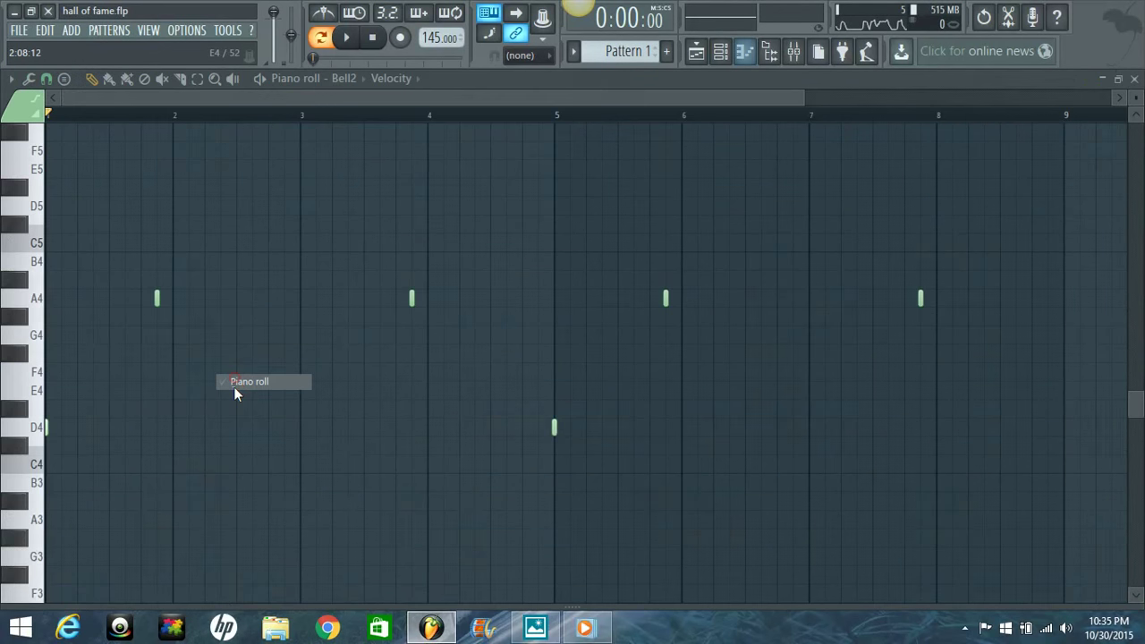
Audition Bell2's D4 and A4 keys and play Pattern 1, enlarging the velocity lane before stopping playback
{"action": "scroll", "coordinate": [543, 119], "scroll_direction": "down", "scroll_amount": 3}
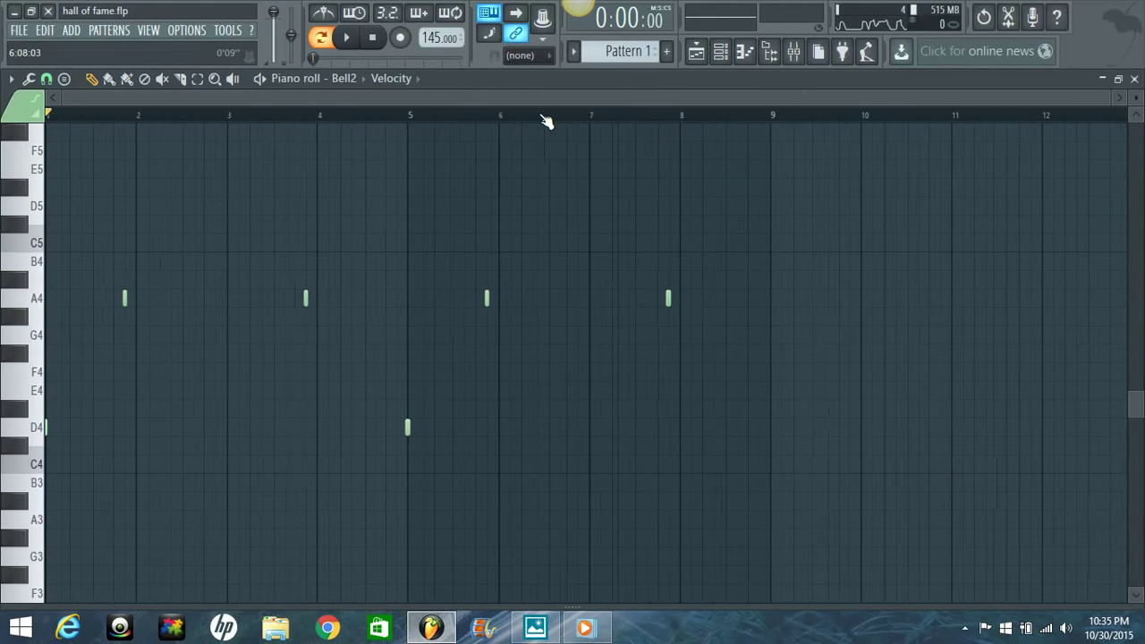
{"action": "left_click", "coordinate": [40, 432]}
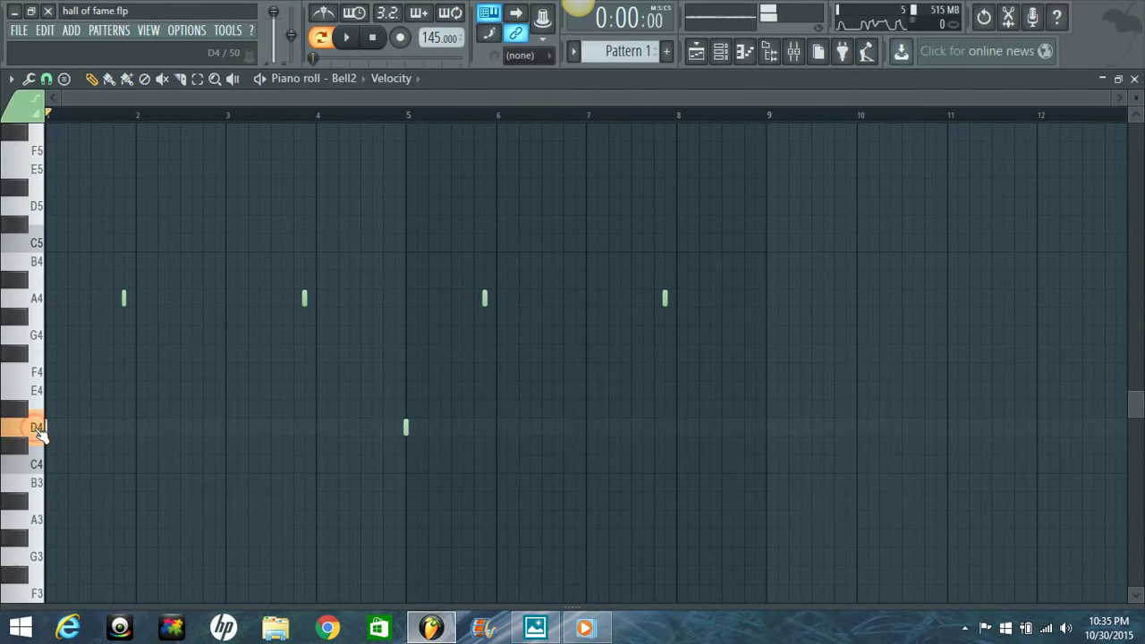
{"action": "left_click", "coordinate": [40, 302]}
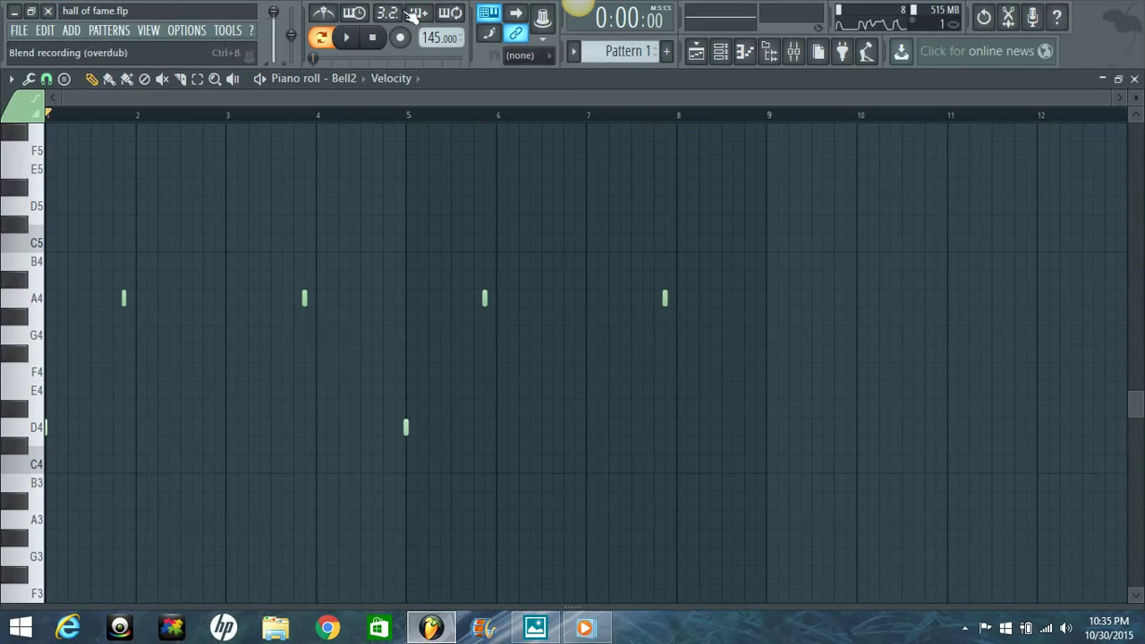
{"action": "left_click", "coordinate": [347, 39]}
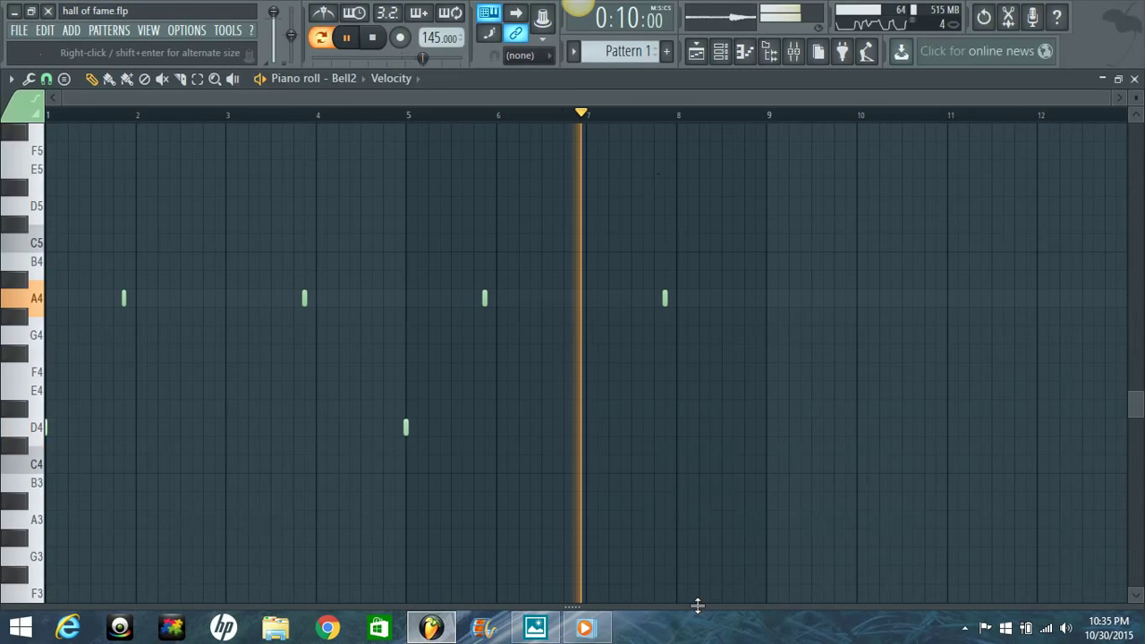
{"action": "left_click_drag", "start_coordinate": [694, 605], "coordinate": [695, 258]}
{"action": "key", "text": "space"}
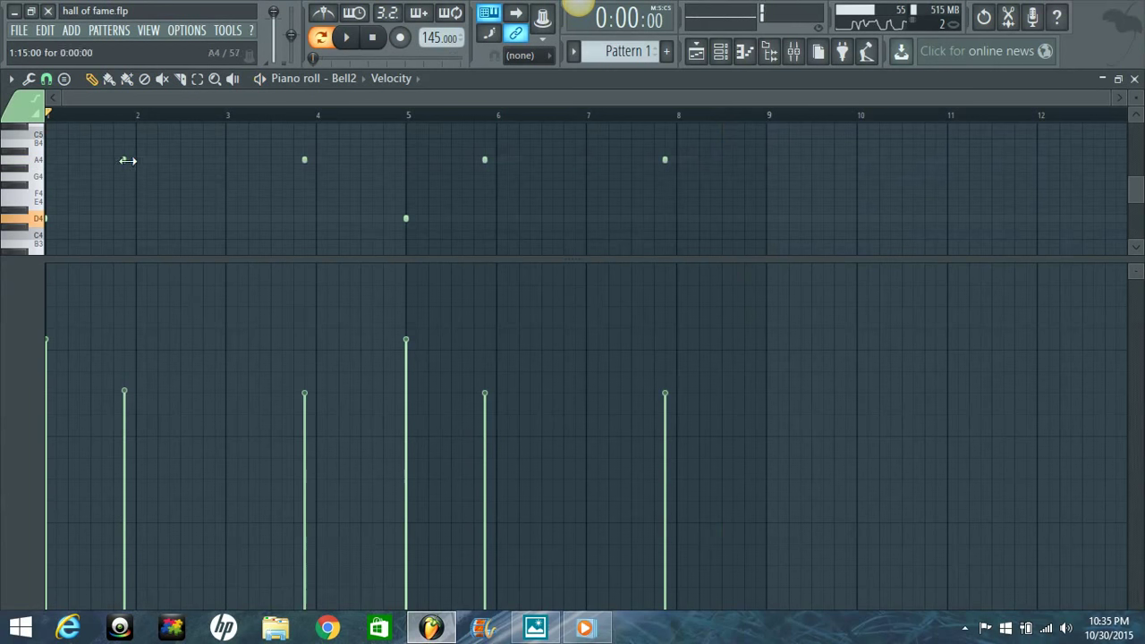
Show the notes and velocities of the Nexus channel and the Pers (4) channel in the piano roll
{"action": "left_click", "coordinate": [344, 77]}
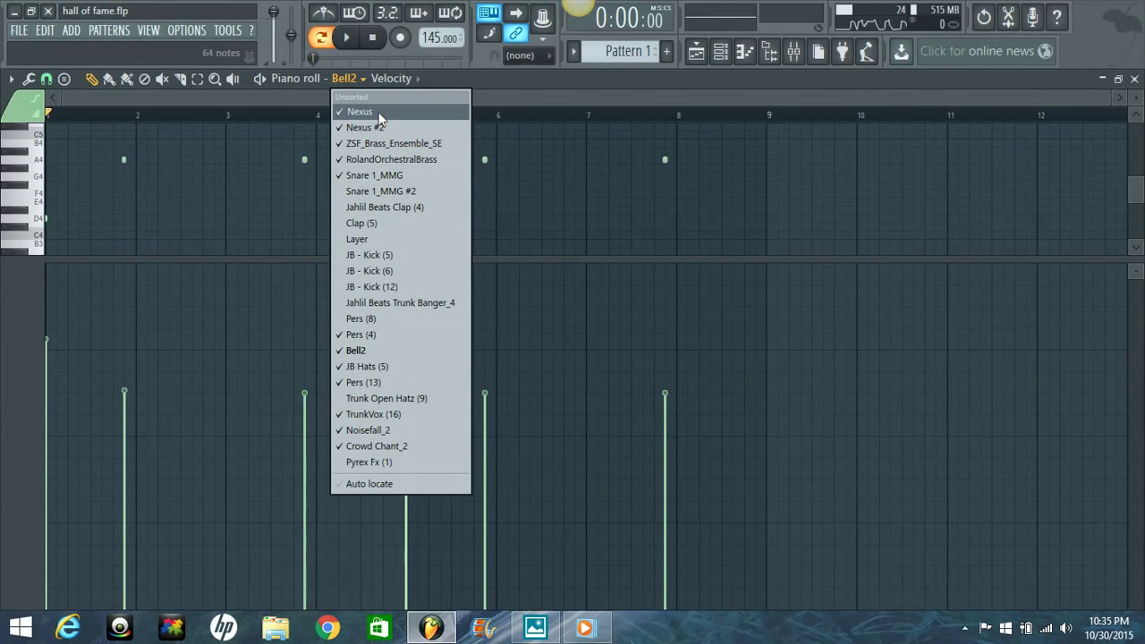
{"action": "left_click", "coordinate": [378, 112]}
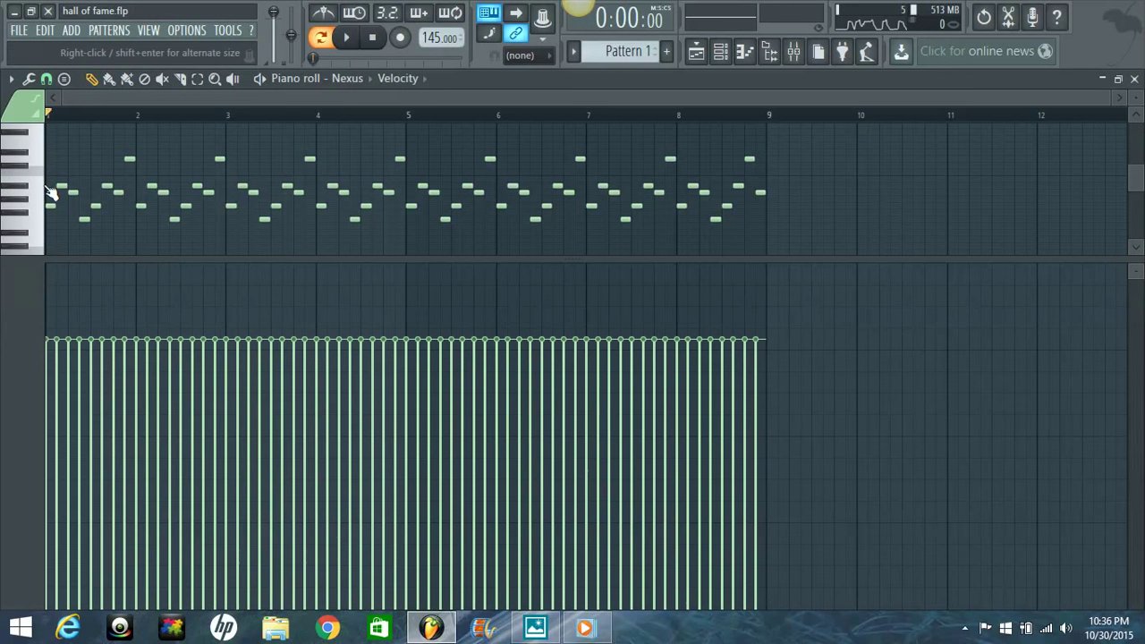
{"action": "left_click_drag", "start_coordinate": [612, 261], "coordinate": [613, 361]}
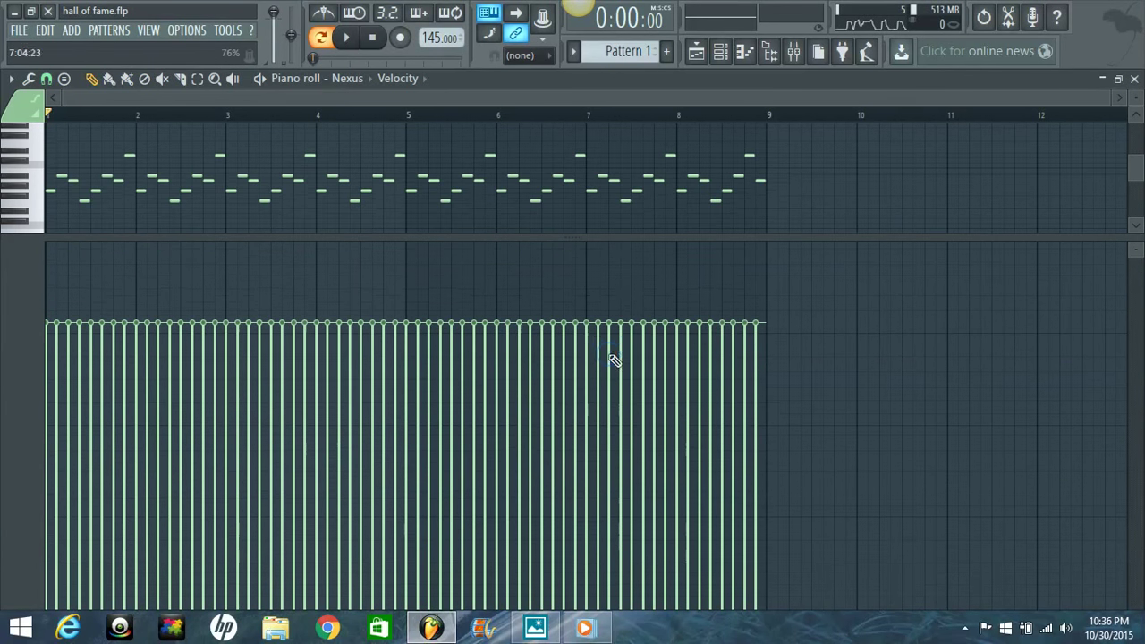
{"action": "left_click", "coordinate": [368, 80]}
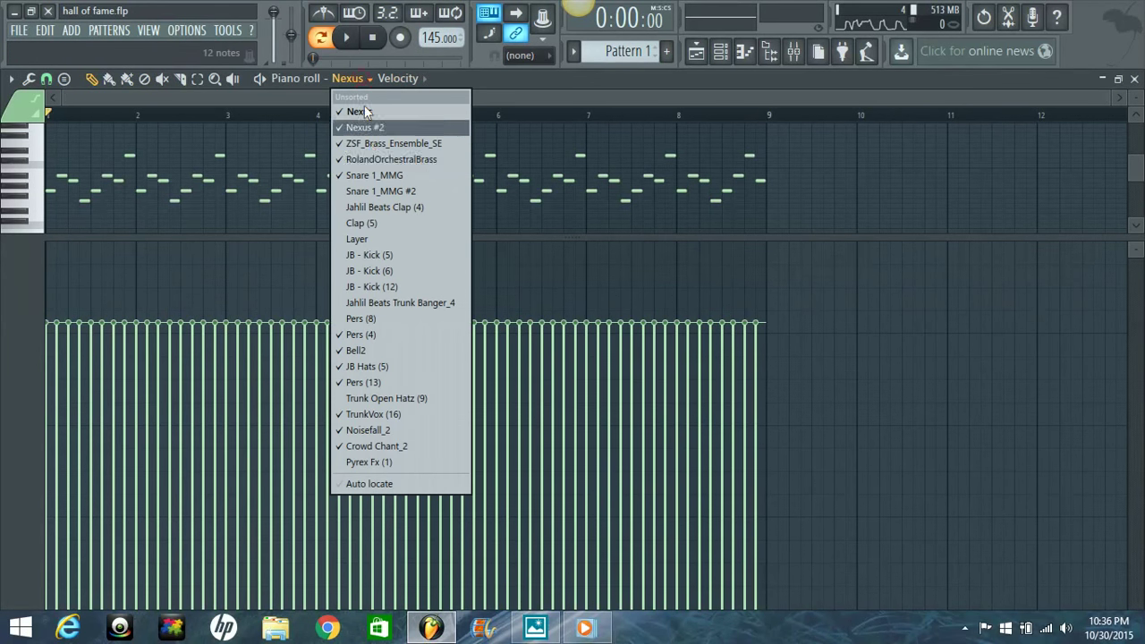
{"action": "left_click", "coordinate": [378, 338]}
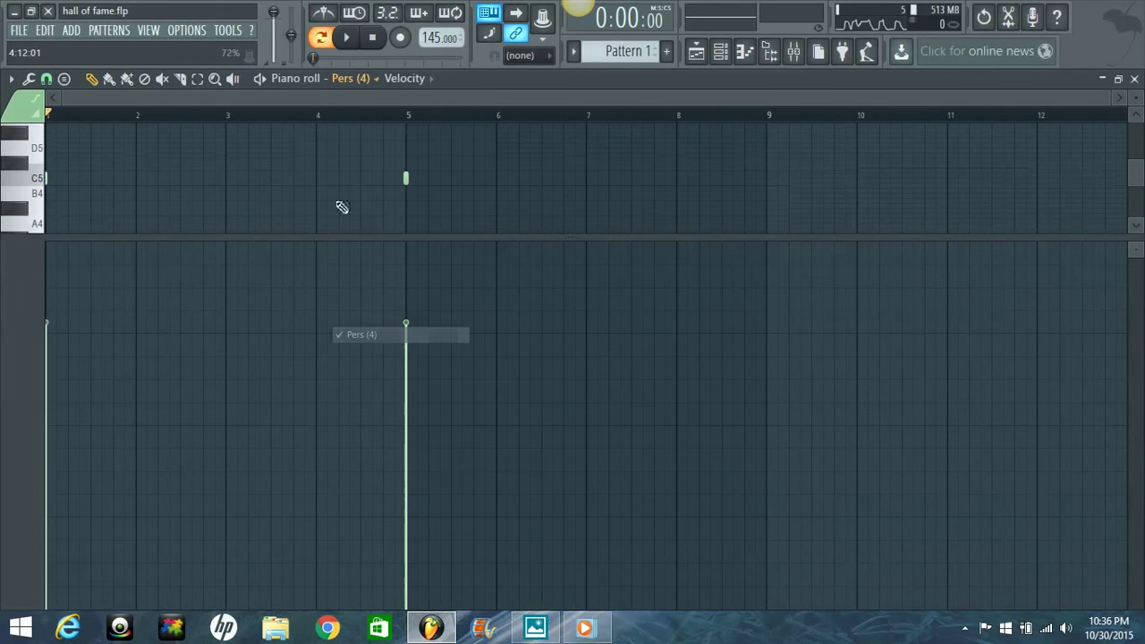
Select Bell2's four A4 notes in the piano roll to view their velocities, and return to the channel rack
{"action": "left_click", "coordinate": [369, 80]}
{"action": "left_click", "coordinate": [355, 350]}
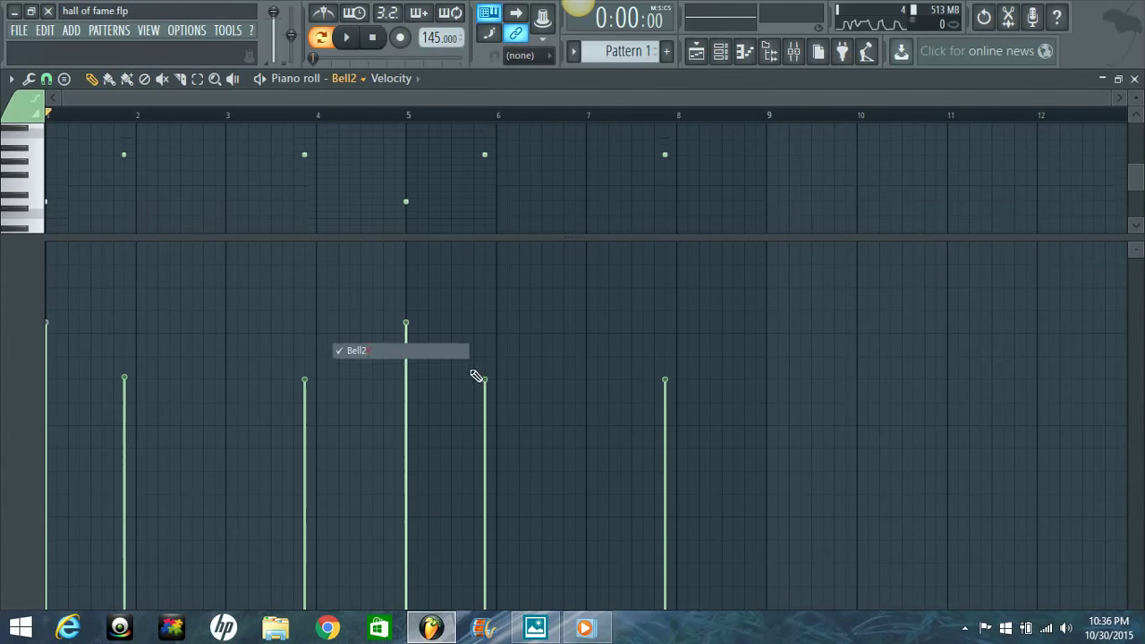
{"action": "left_click_drag", "start_coordinate": [111, 148], "coordinate": [675, 170]}
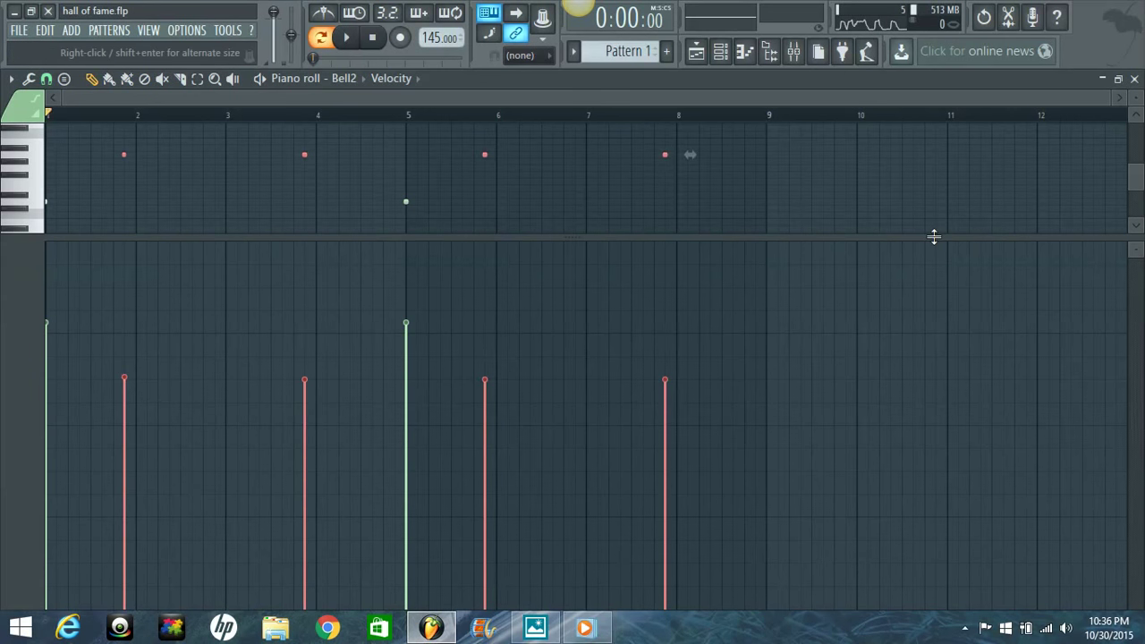
{"action": "left_click_drag", "start_coordinate": [936, 236], "coordinate": [935, 374]}
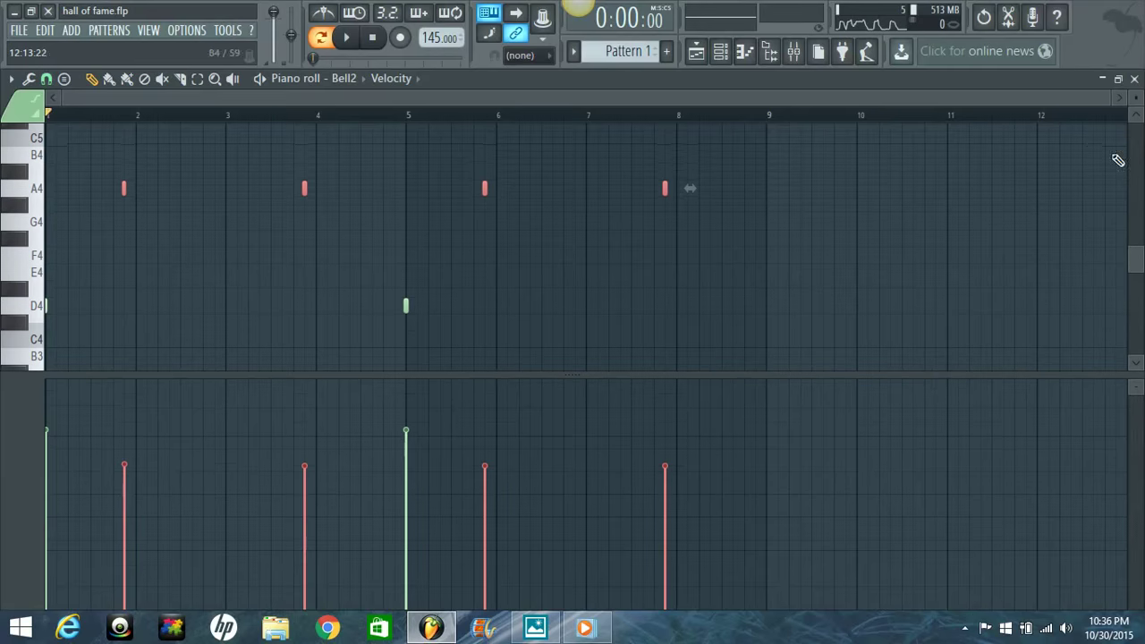
{"action": "left_click", "coordinate": [1132, 80]}
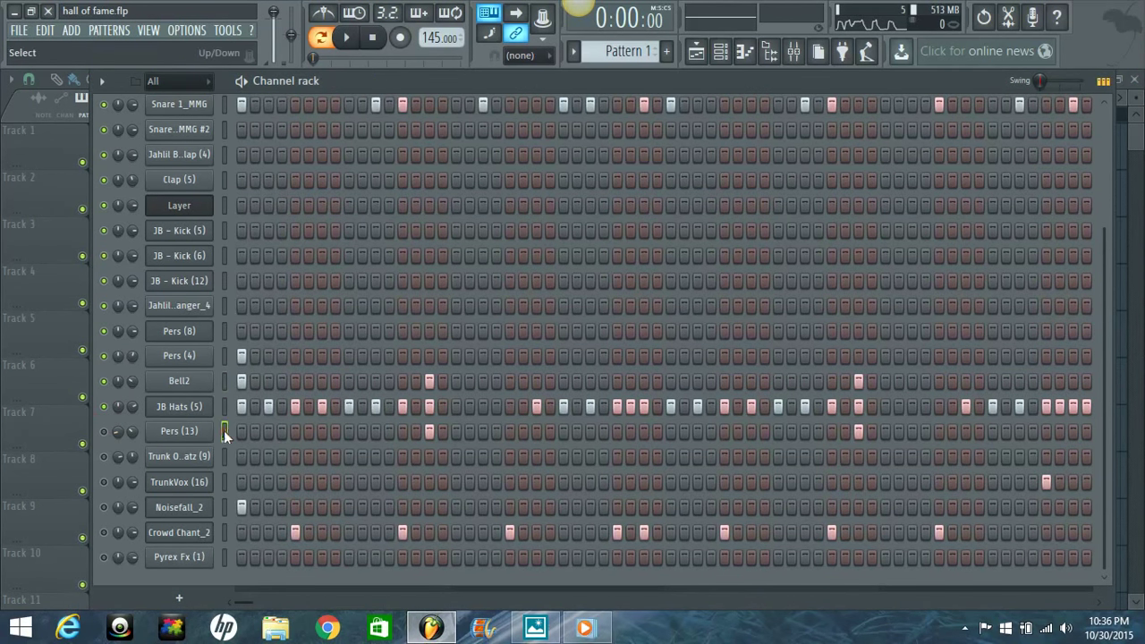
Unmute the Pers (13), Trunk Open Hatz (9) and TrunkVox (16) channels and audition the last two samples
{"action": "left_click", "coordinate": [103, 432]}
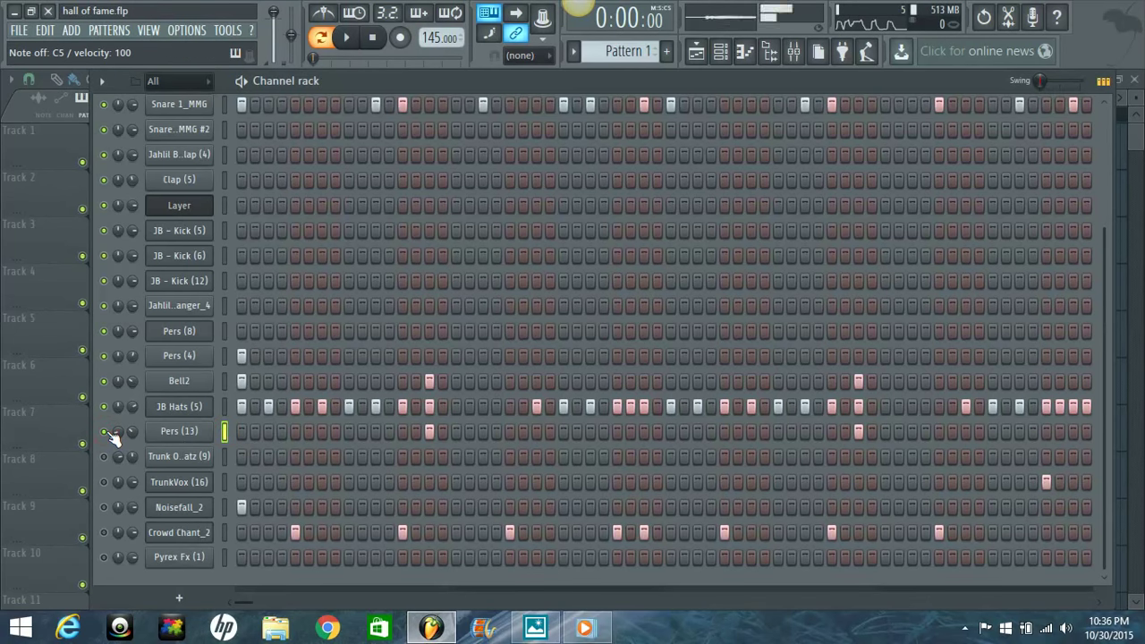
{"action": "left_click", "coordinate": [103, 457]}
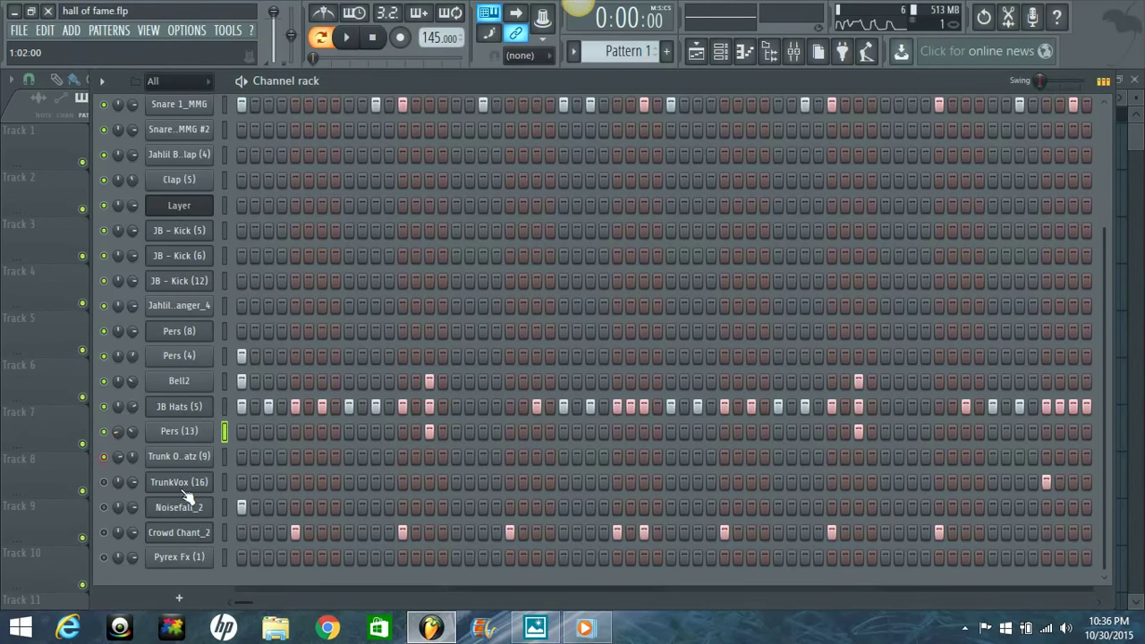
{"action": "left_click", "coordinate": [224, 457]}
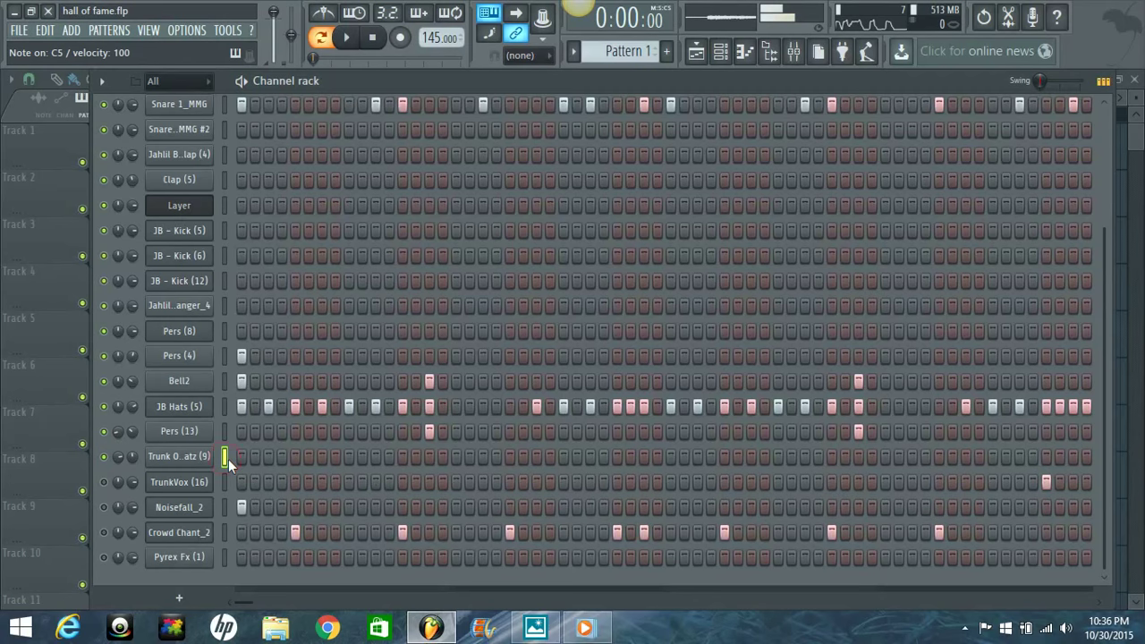
{"action": "left_click", "coordinate": [104, 482]}
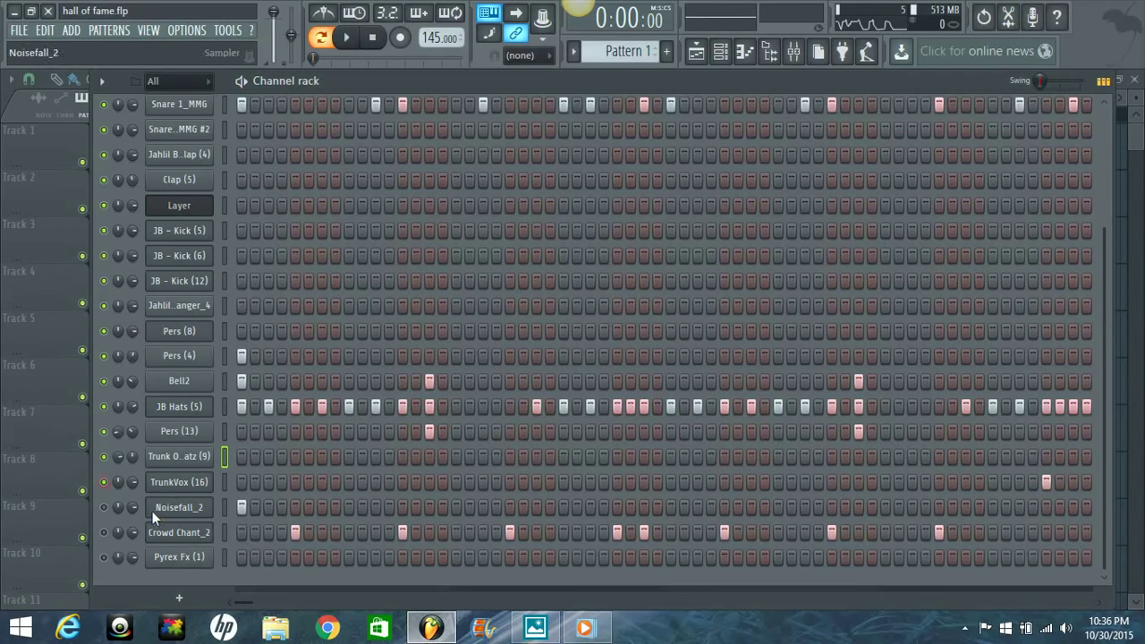
{"action": "left_click", "coordinate": [224, 482]}
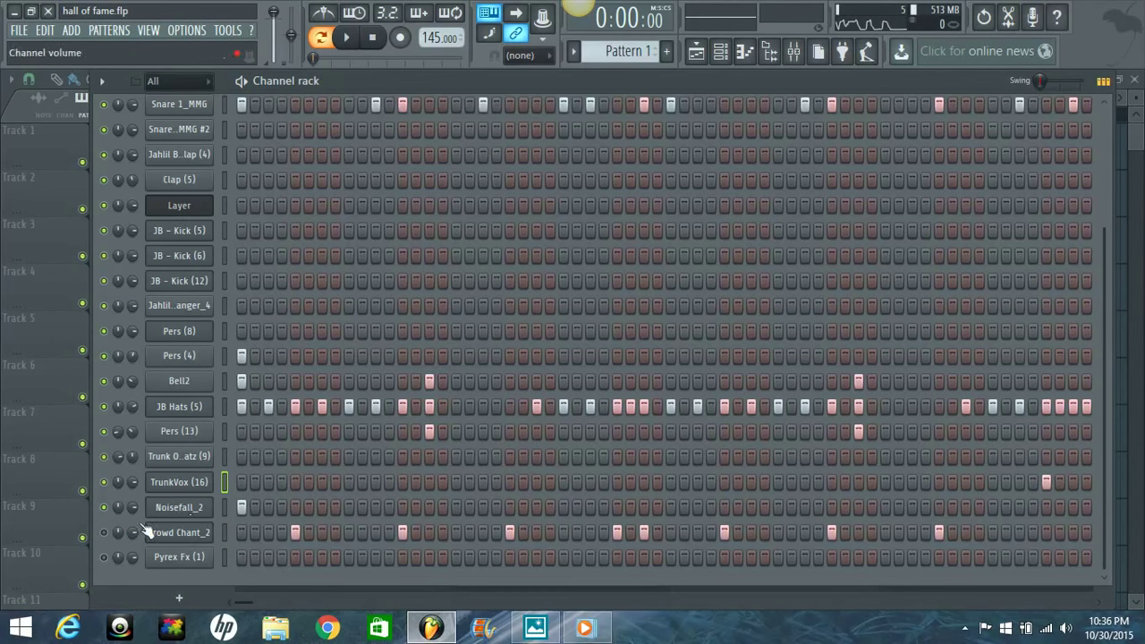
Audition the Crowd Chant_2 and Noisefall_2 samples in the channel rack
{"action": "left_click", "coordinate": [223, 532]}
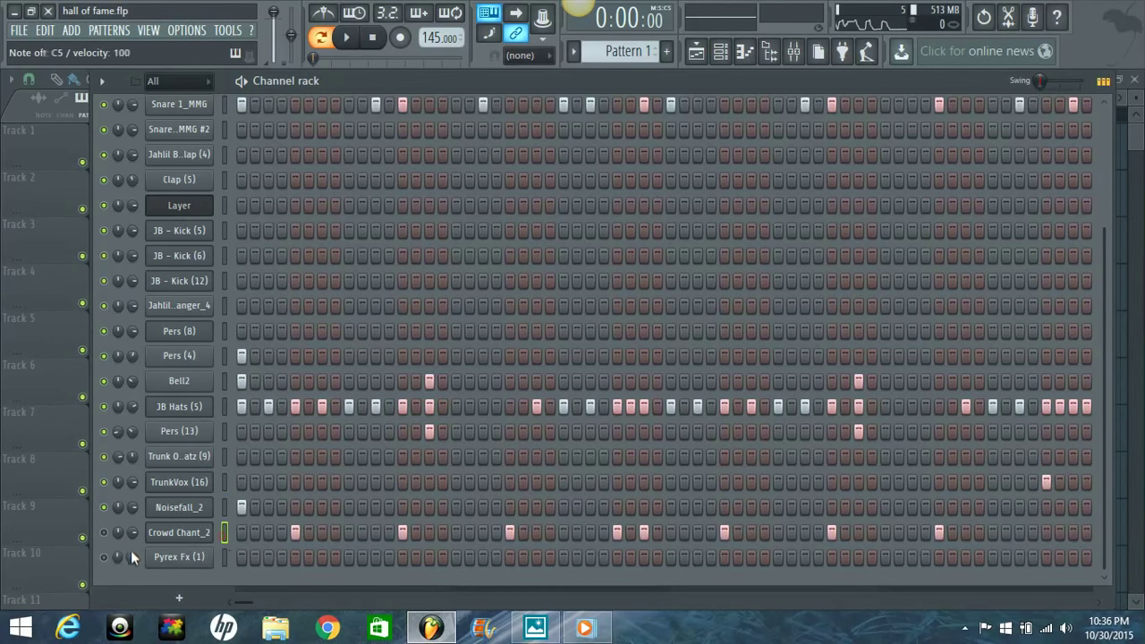
{"action": "left_click_drag", "start_coordinate": [130, 550], "coordinate": [131, 547]}
{"action": "left_click", "coordinate": [224, 507]}
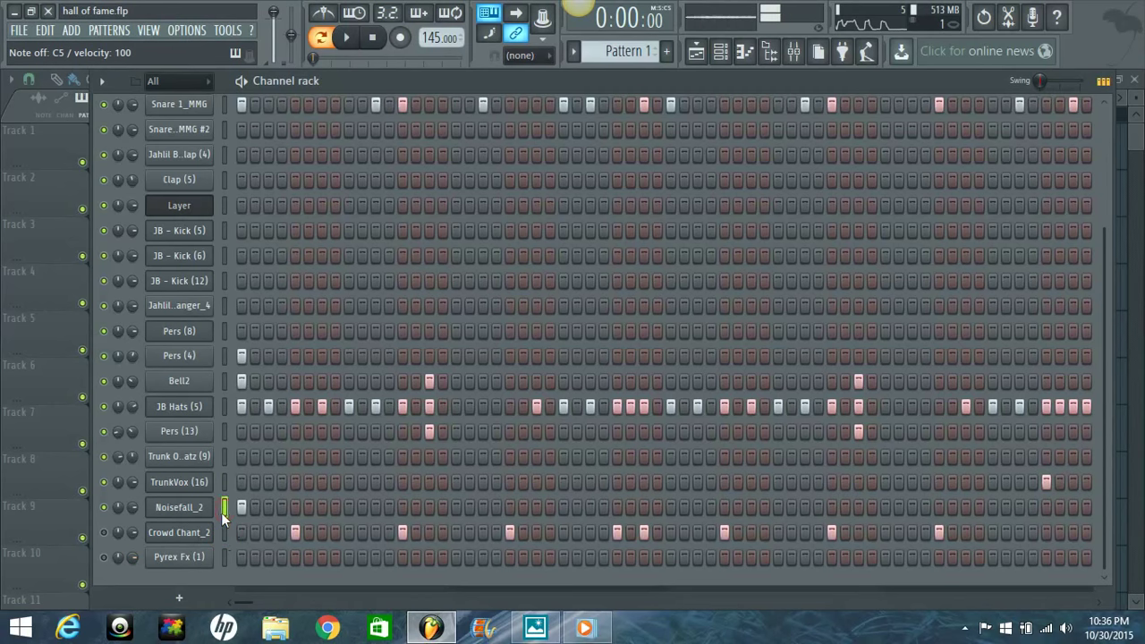
Unmute the Crowd Chant_2 and Pyrex Fx (1) channels, audition Pyrex Fx (1) and play Pattern 1
{"action": "left_click", "coordinate": [104, 533]}
{"action": "left_click", "coordinate": [104, 557]}
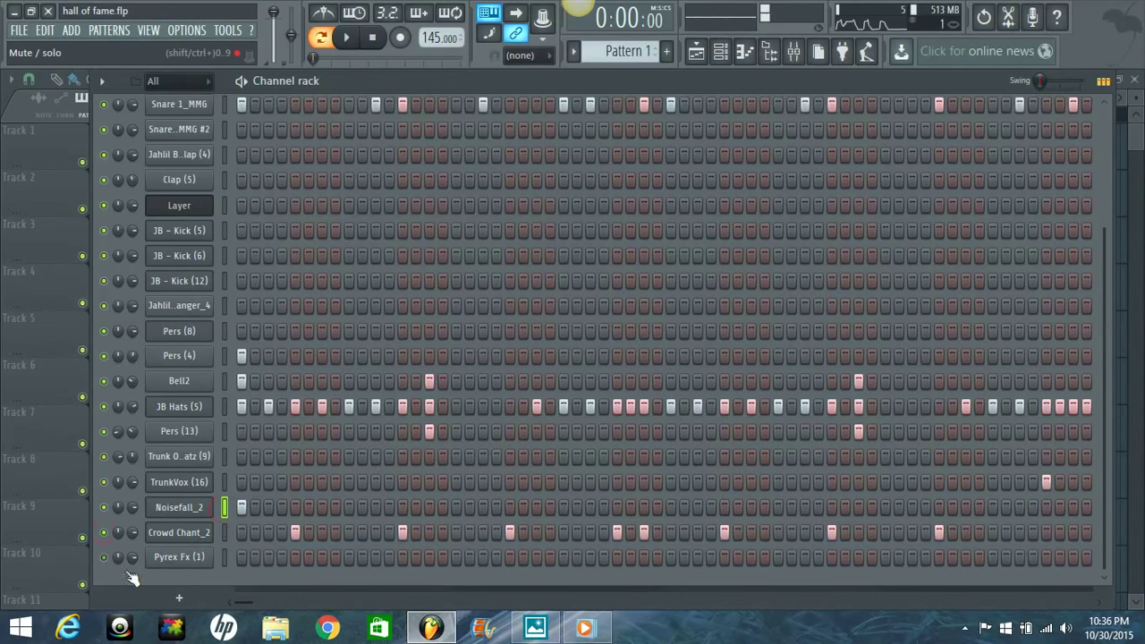
{"action": "left_click", "coordinate": [224, 556]}
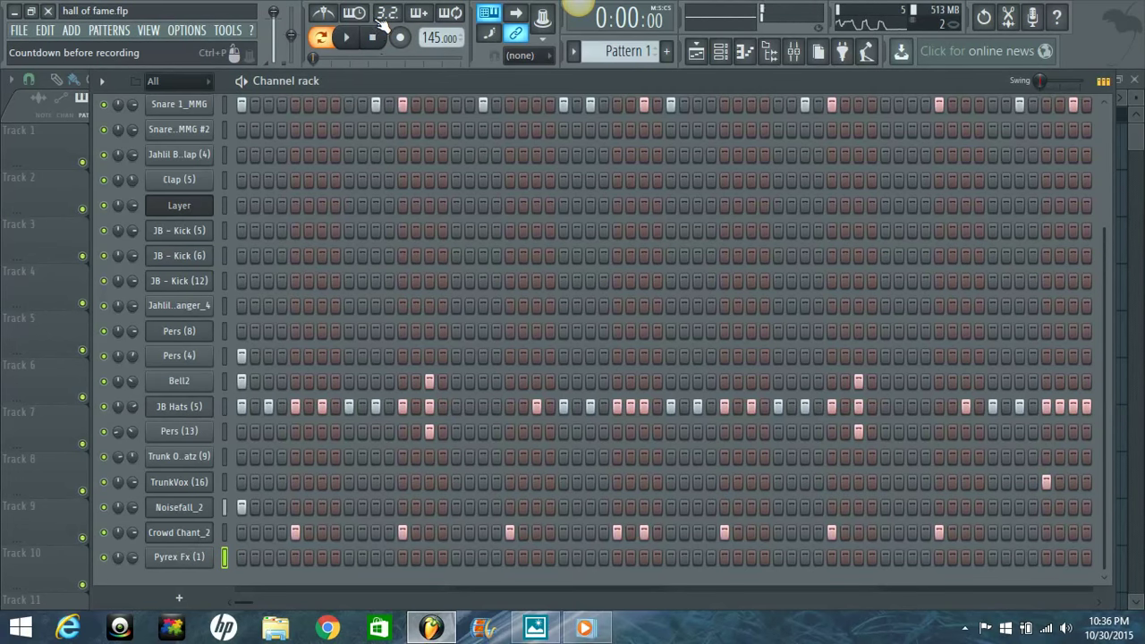
{"action": "left_click", "coordinate": [350, 37]}
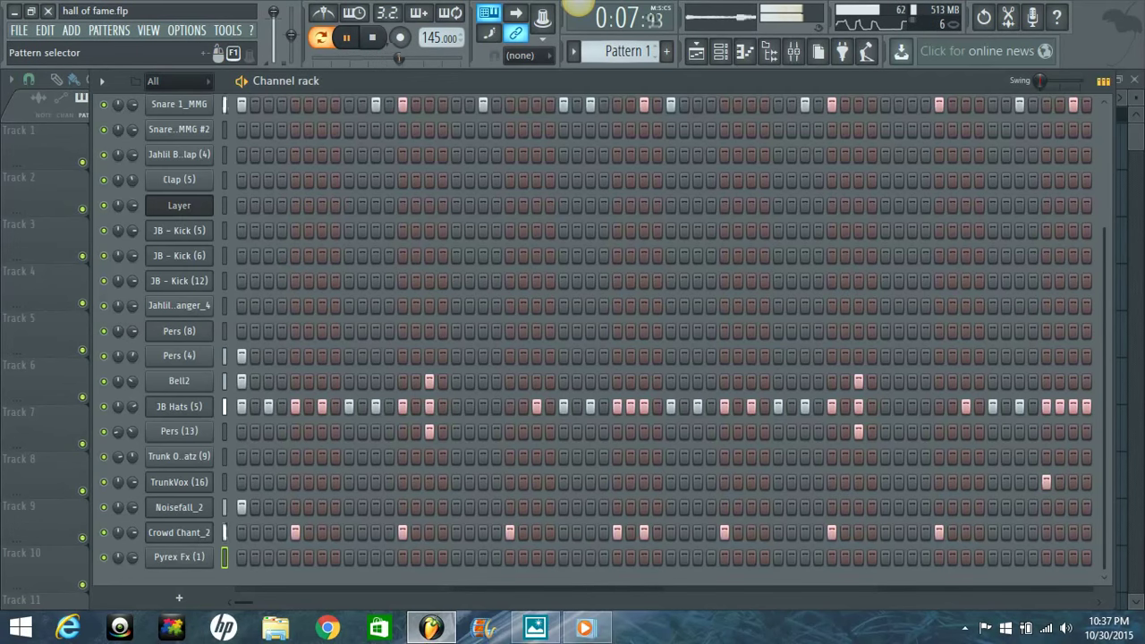
Stop Pattern 1, bring up the playlist and play the song from bar 9 to hear Pattern 2
{"action": "left_click", "coordinate": [56, 144]}
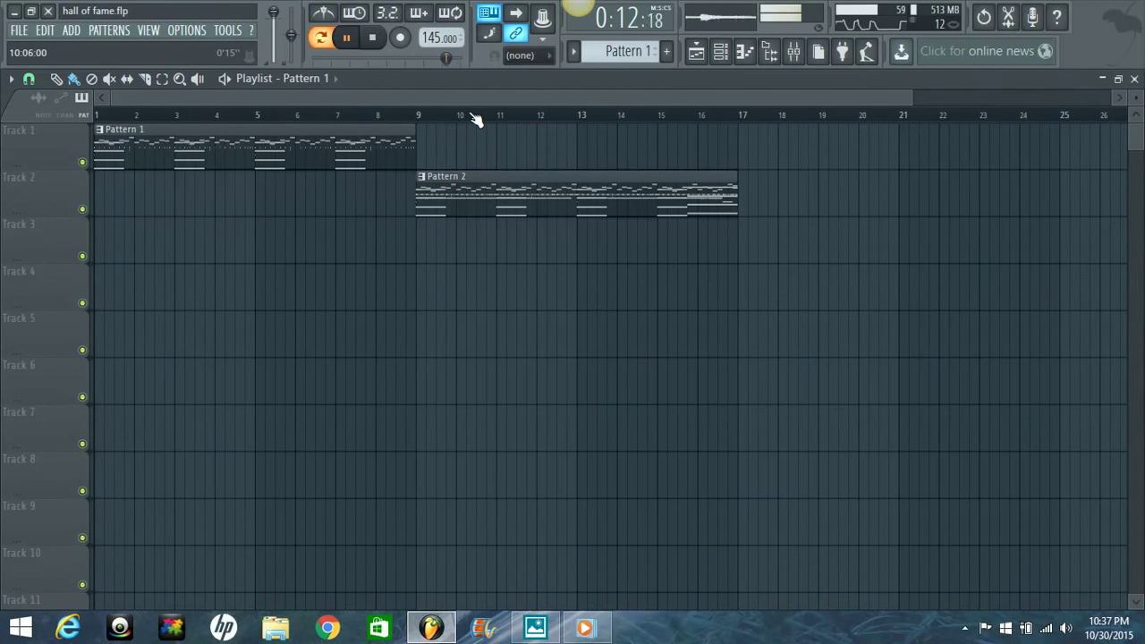
{"action": "key", "text": "space"}
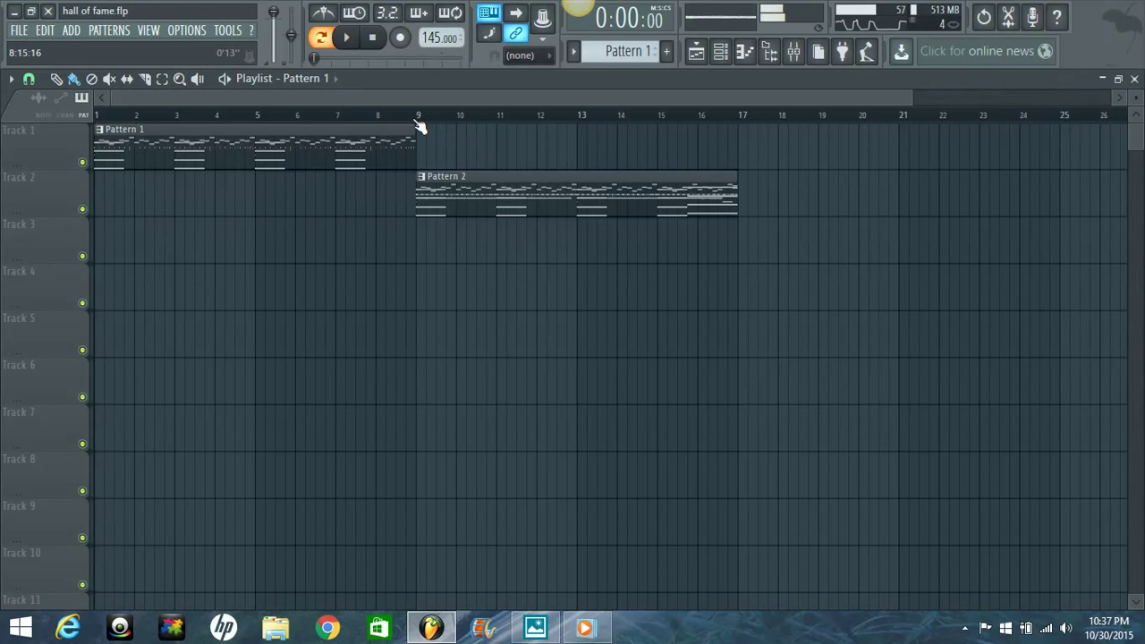
{"action": "left_click", "coordinate": [418, 117]}
{"action": "key", "text": "space"}
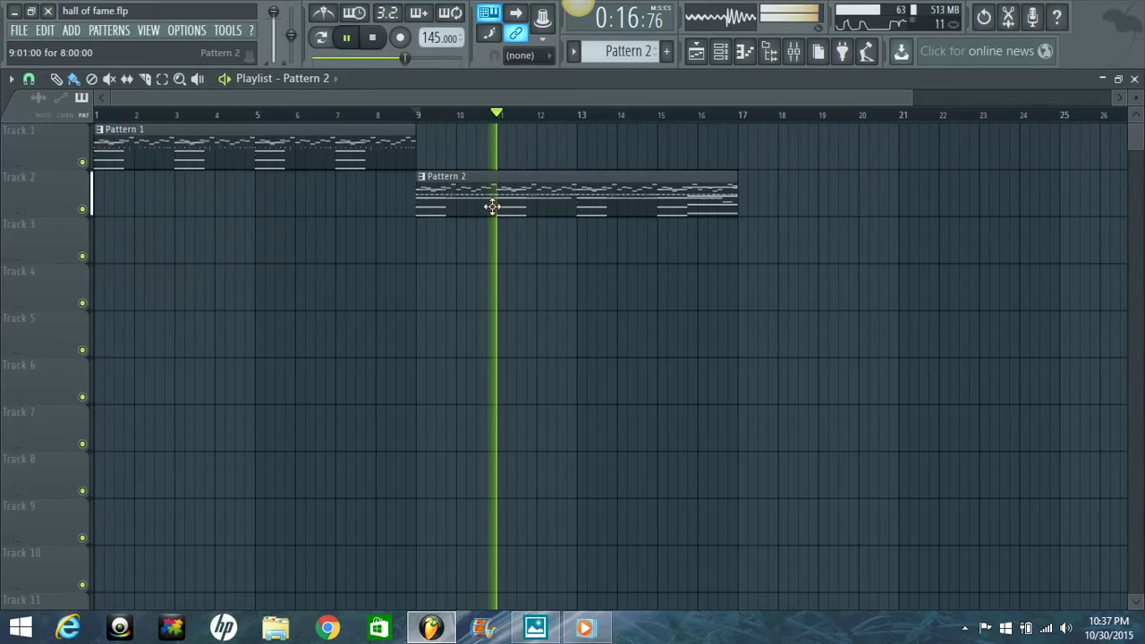
Open Pattern 2's JB Hats (5) notes in the piano roll from the channel rack
{"action": "key", "text": "F6"}
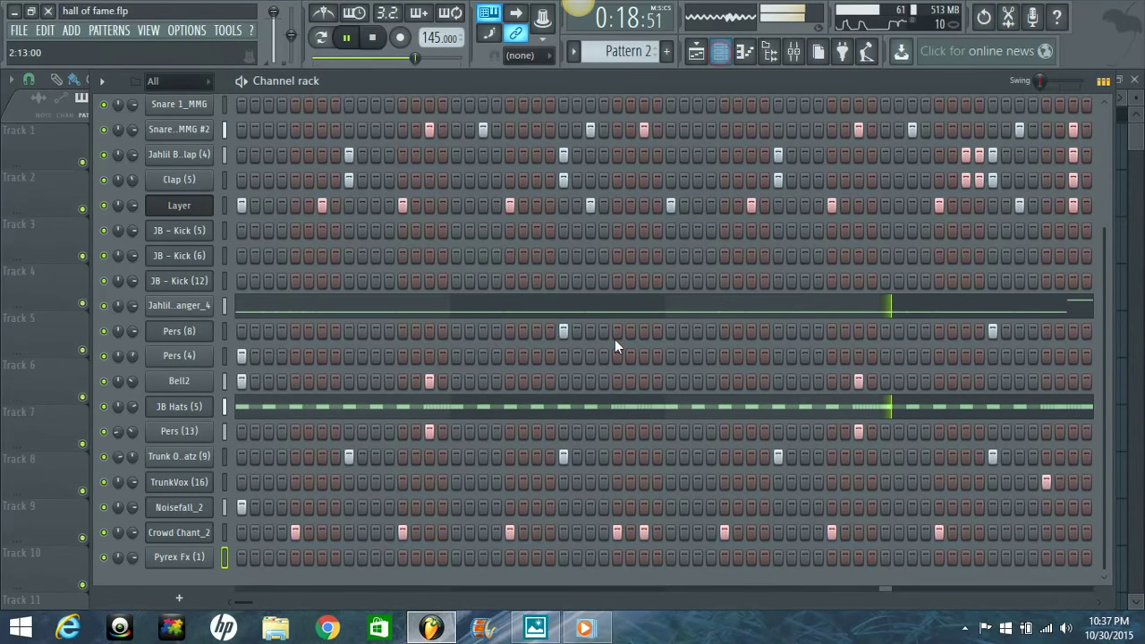
{"action": "left_click", "coordinate": [506, 407]}
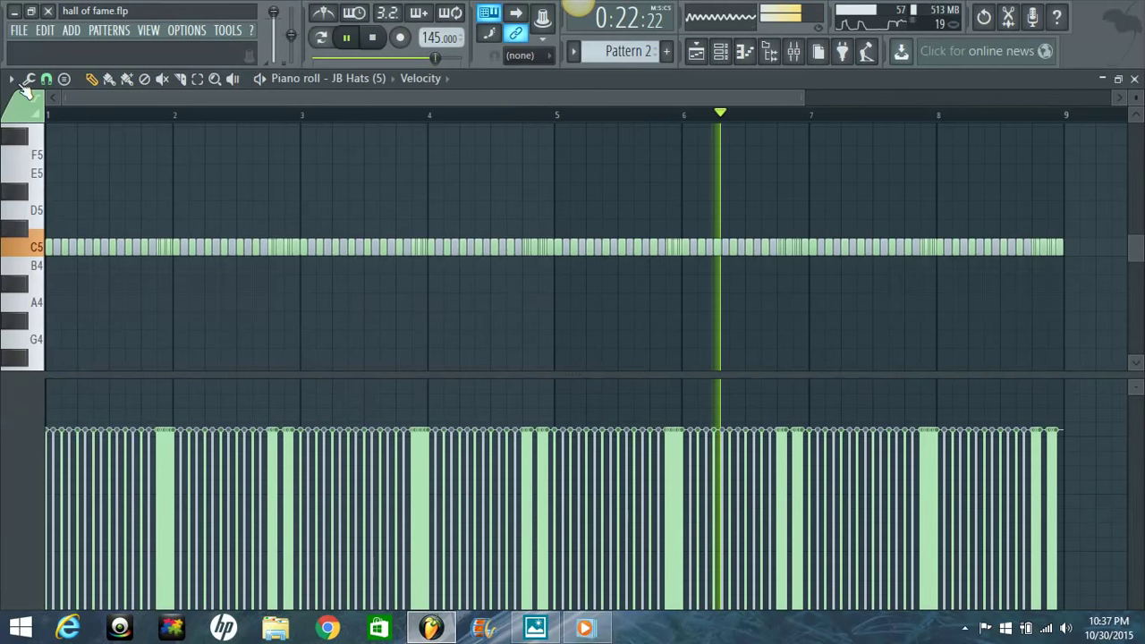
{"action": "left_click", "coordinate": [13, 79]}
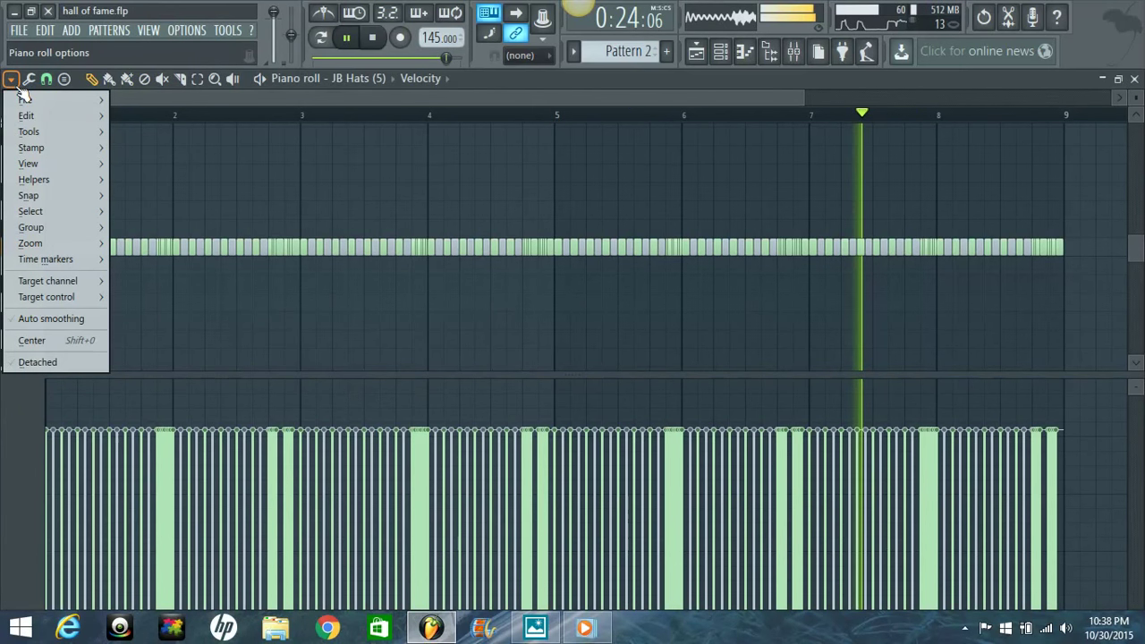
{"action": "mouse_move", "coordinate": [25, 99]}
{"action": "left_click", "coordinate": [311, 101]}
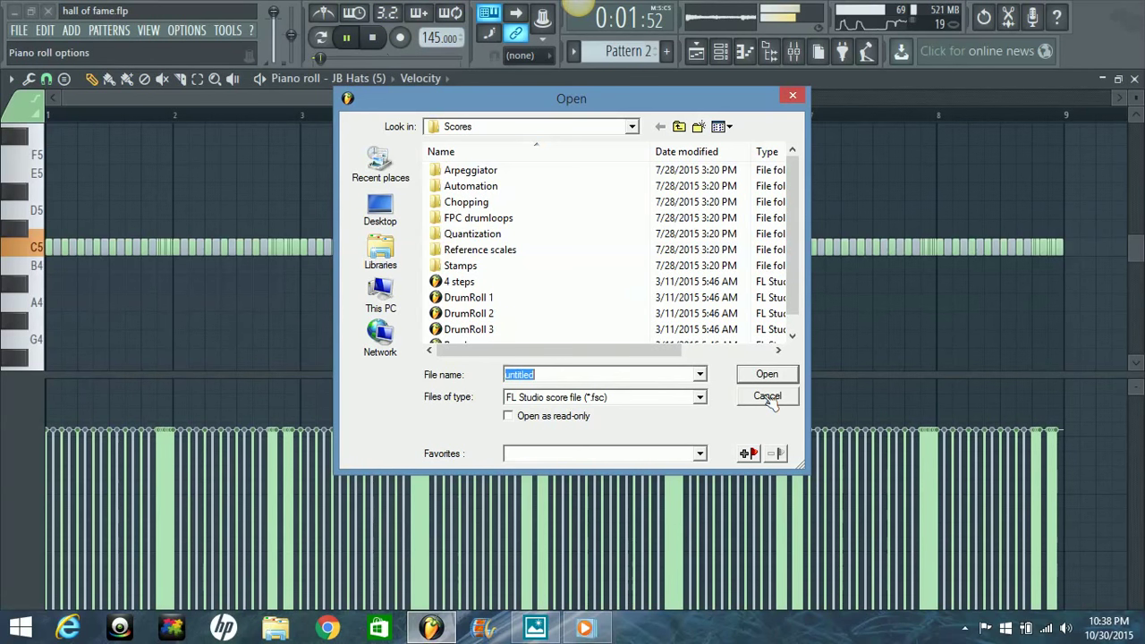
{"action": "left_click", "coordinate": [767, 397]}
{"action": "left_click", "coordinate": [372, 37]}
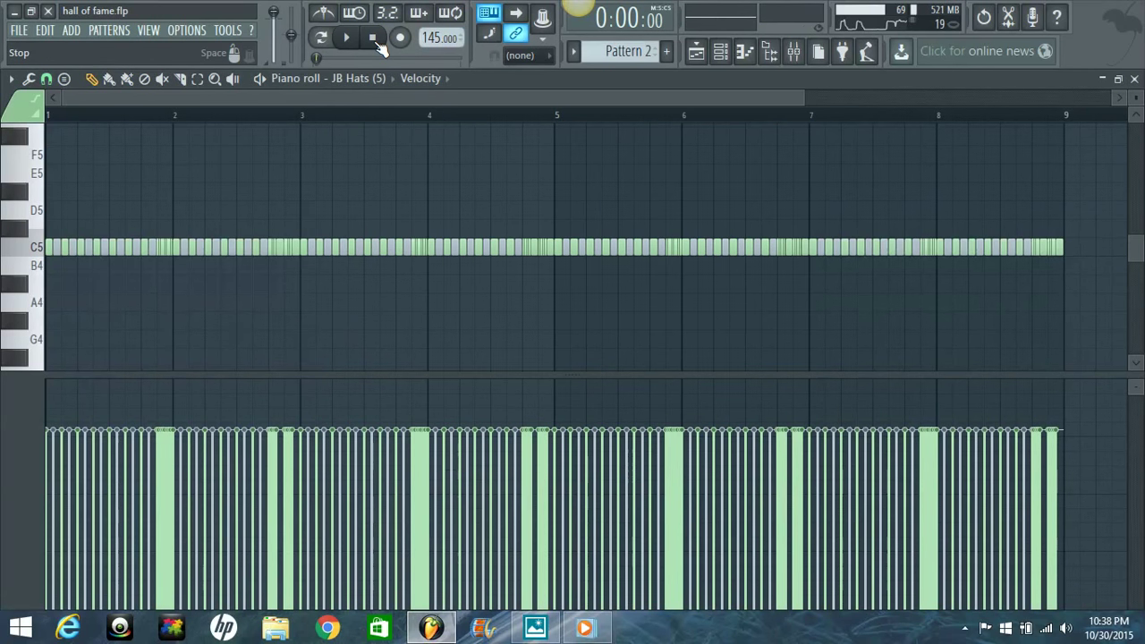
{"action": "left_click", "coordinate": [10, 78]}
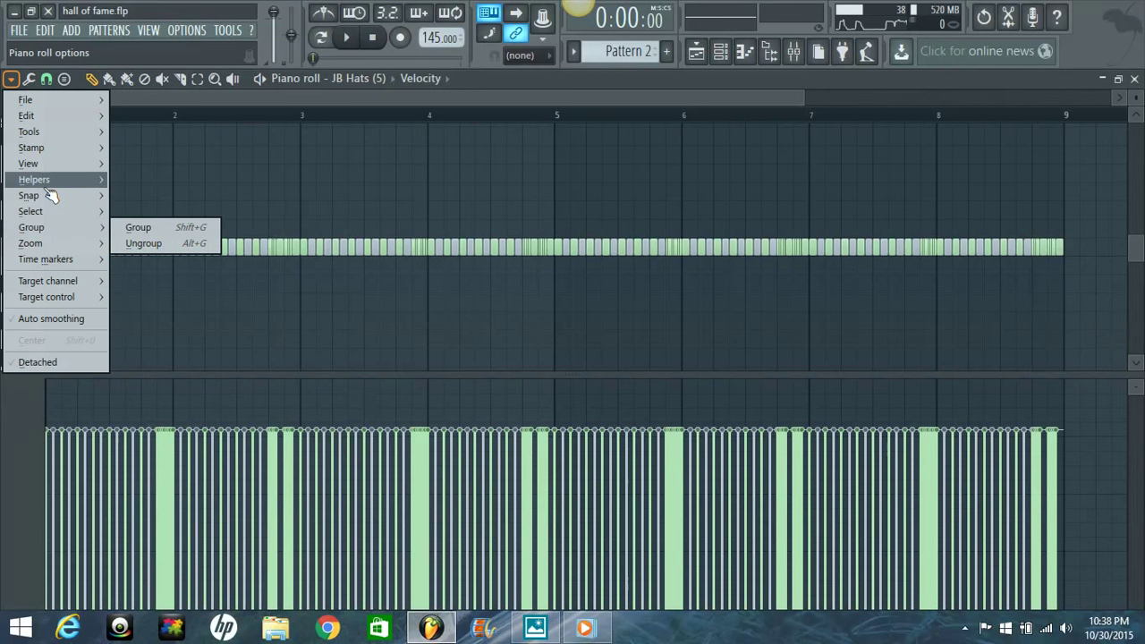
{"action": "mouse_move", "coordinate": [52, 182]}
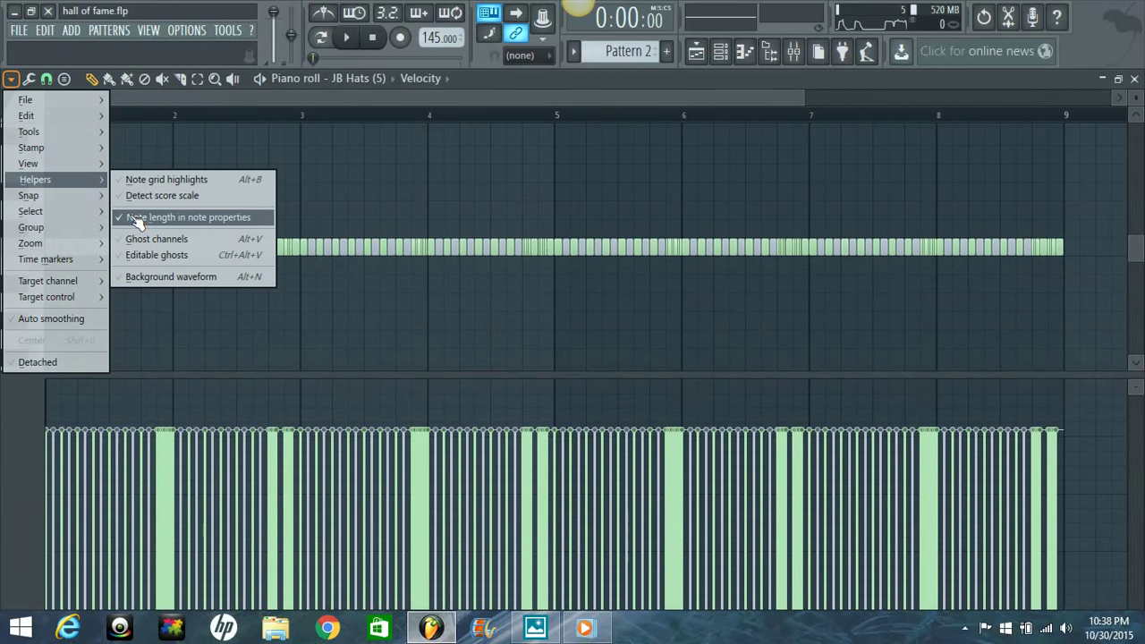
{"action": "left_click", "coordinate": [316, 103]}
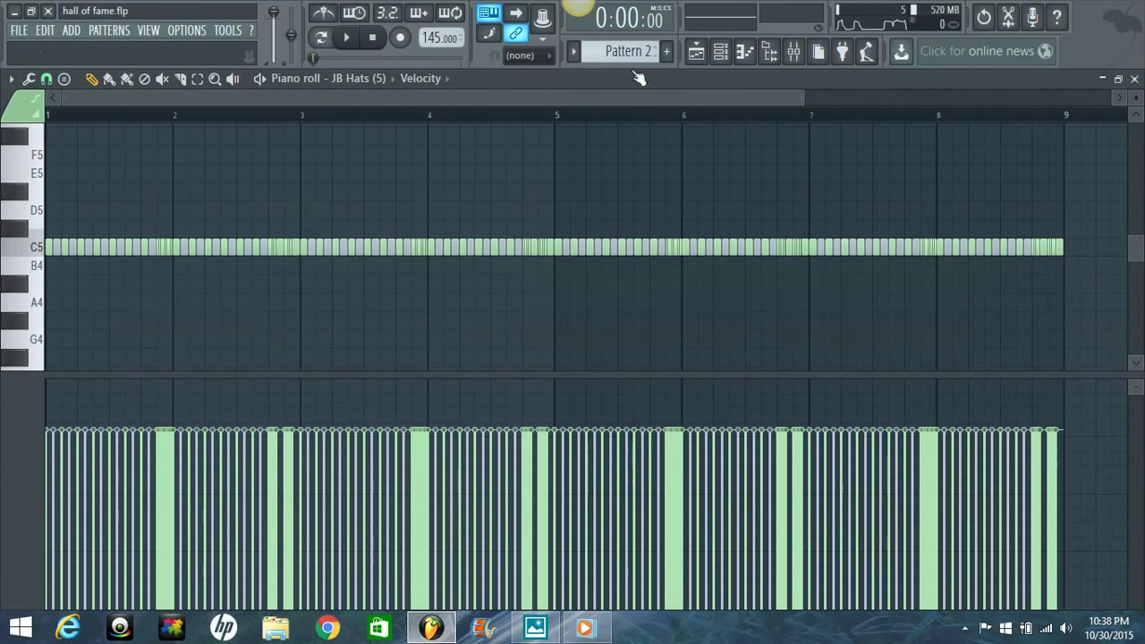
Examine the JB Hats (5) rolls, selecting the rapid notes just before bars 2, 3 and 4 in turn, and return to the channel rack
{"action": "scroll", "coordinate": [518, 116], "scroll_direction": "up", "scroll_amount": 4}
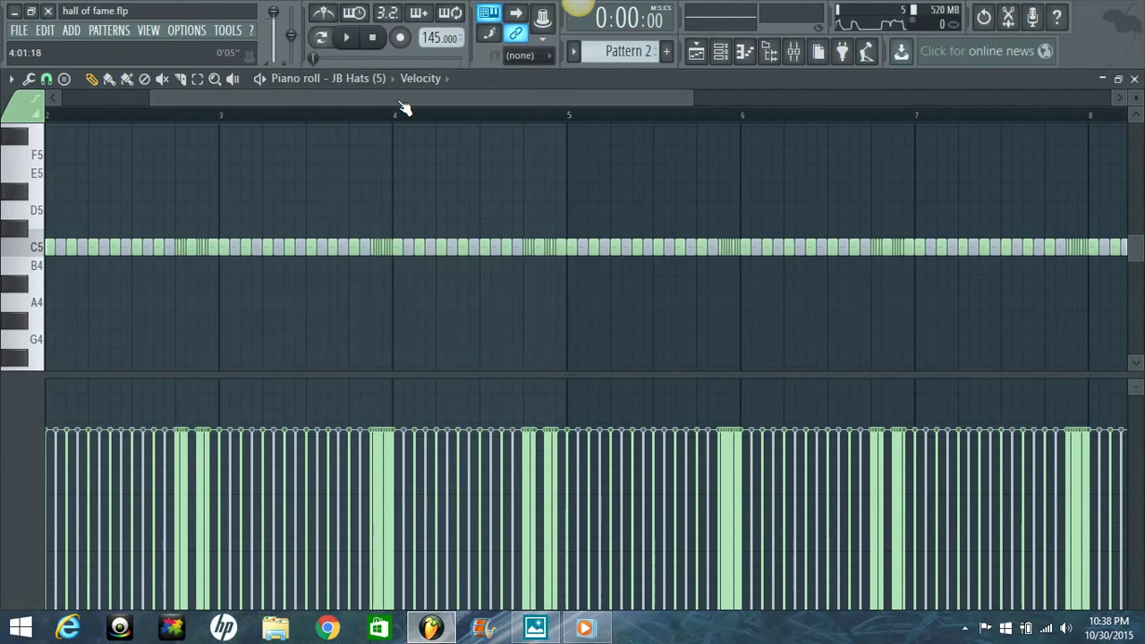
{"action": "left_click_drag", "start_coordinate": [402, 107], "coordinate": [148, 130]}
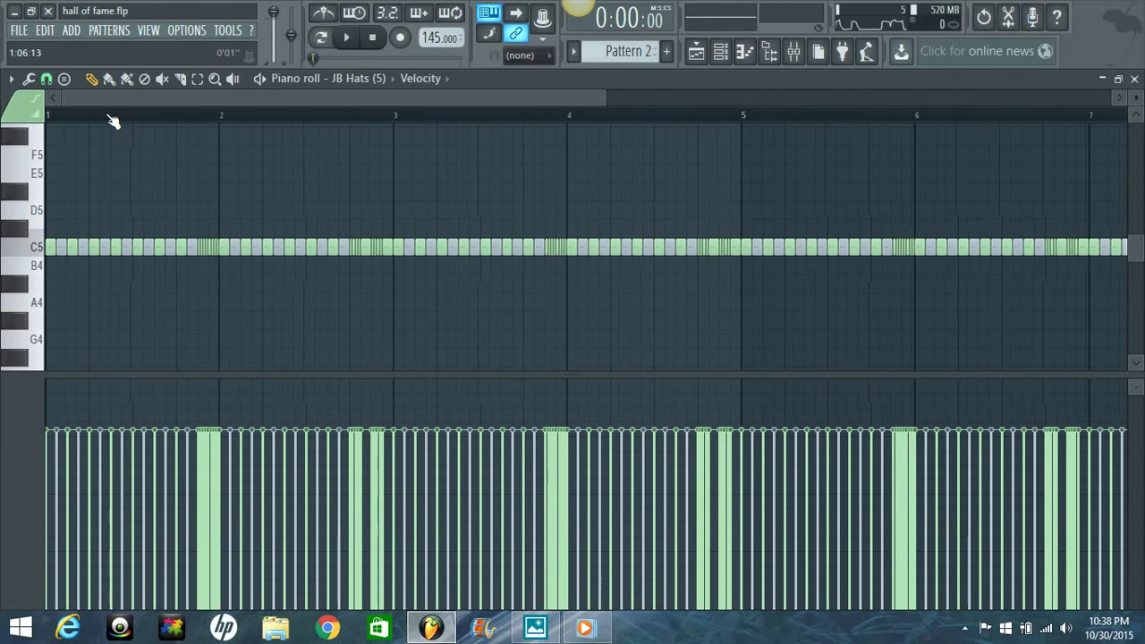
{"action": "scroll", "coordinate": [112, 121], "scroll_direction": "up", "scroll_amount": 2}
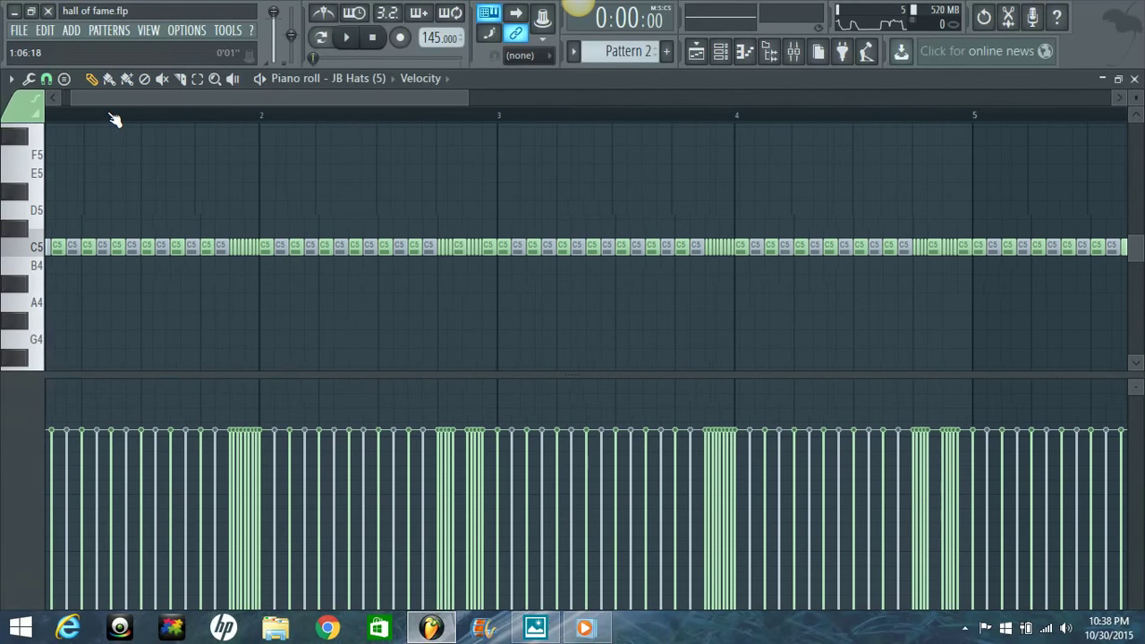
{"action": "left_click_drag", "start_coordinate": [128, 106], "coordinate": [113, 107]}
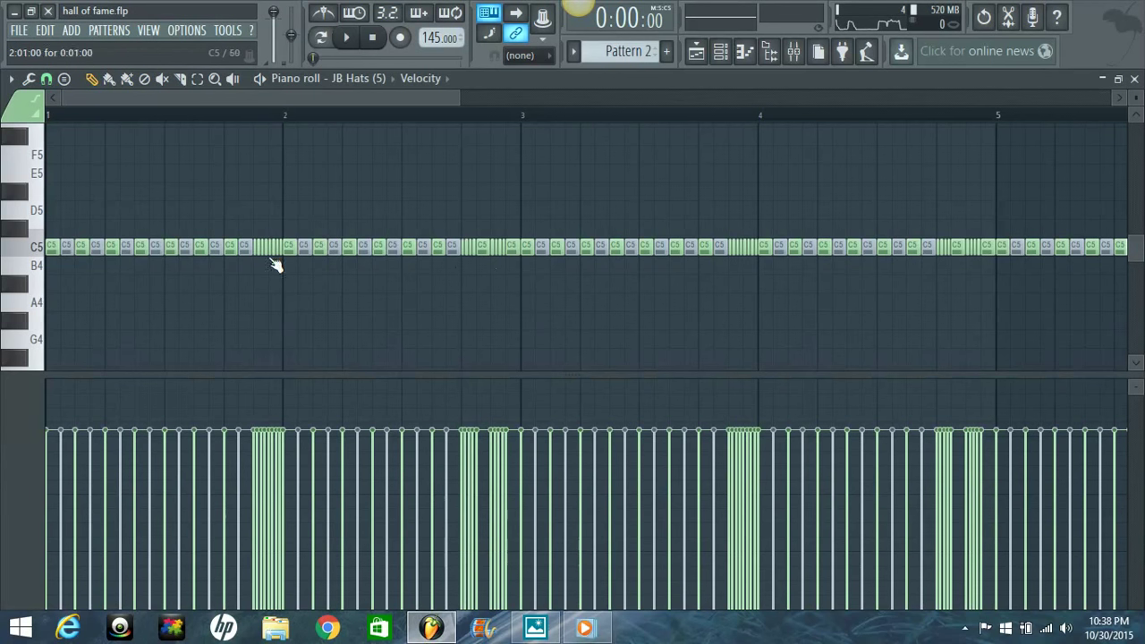
{"action": "left_click_drag", "start_coordinate": [256, 249], "coordinate": [279, 253]}
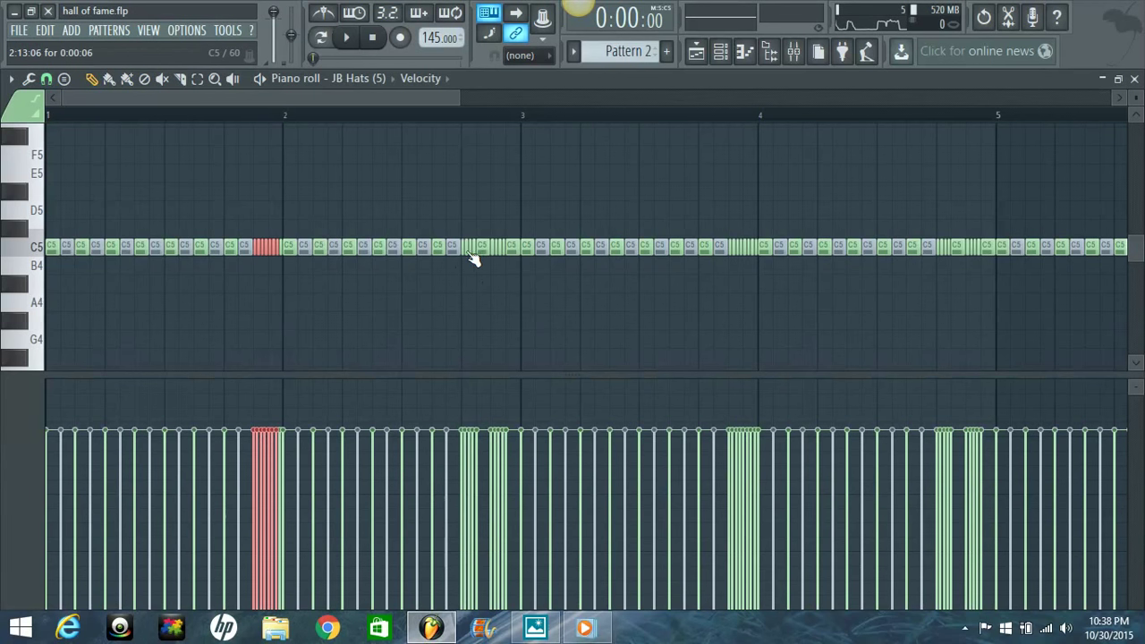
{"action": "left_click_drag", "start_coordinate": [466, 252], "coordinate": [505, 254]}
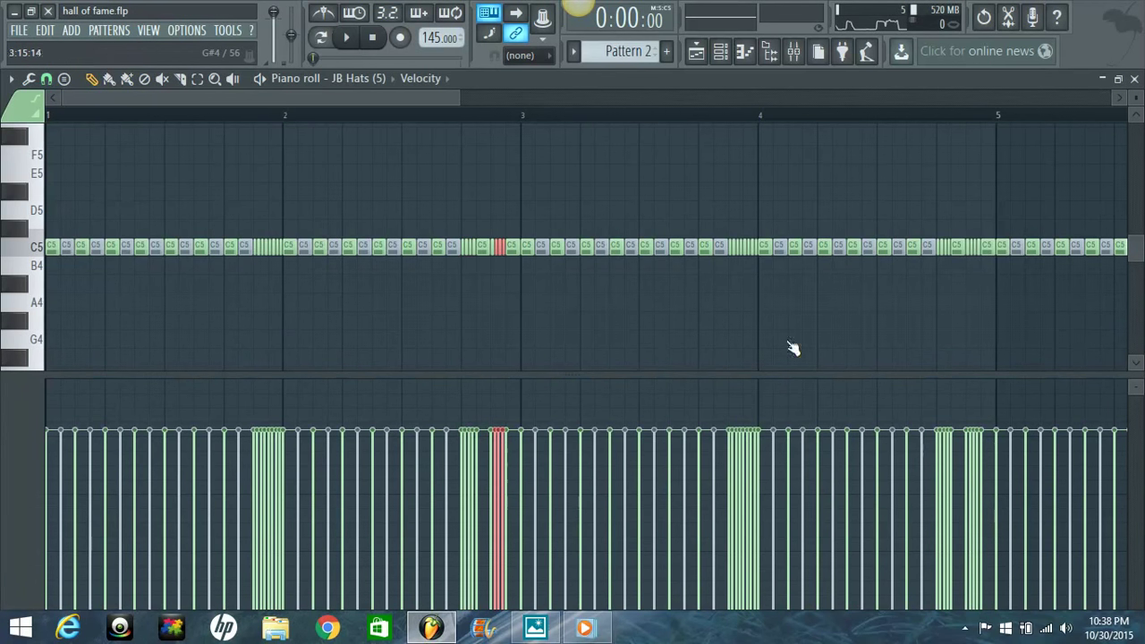
{"action": "left_click_drag", "start_coordinate": [730, 247], "coordinate": [754, 259]}
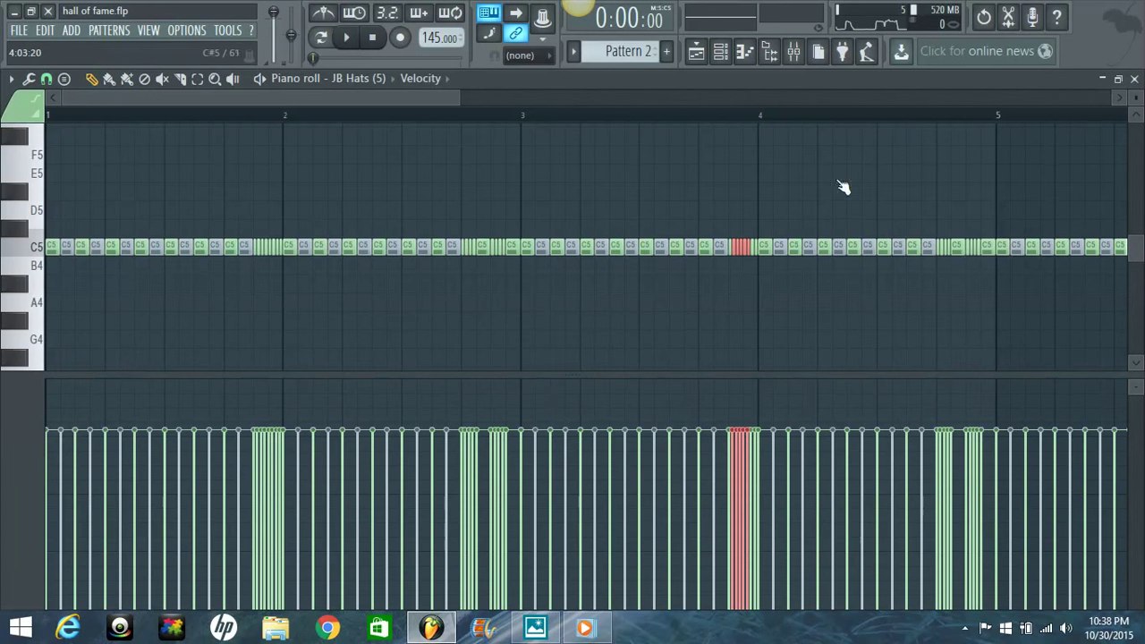
{"action": "left_click_drag", "start_coordinate": [437, 110], "coordinate": [331, 118]}
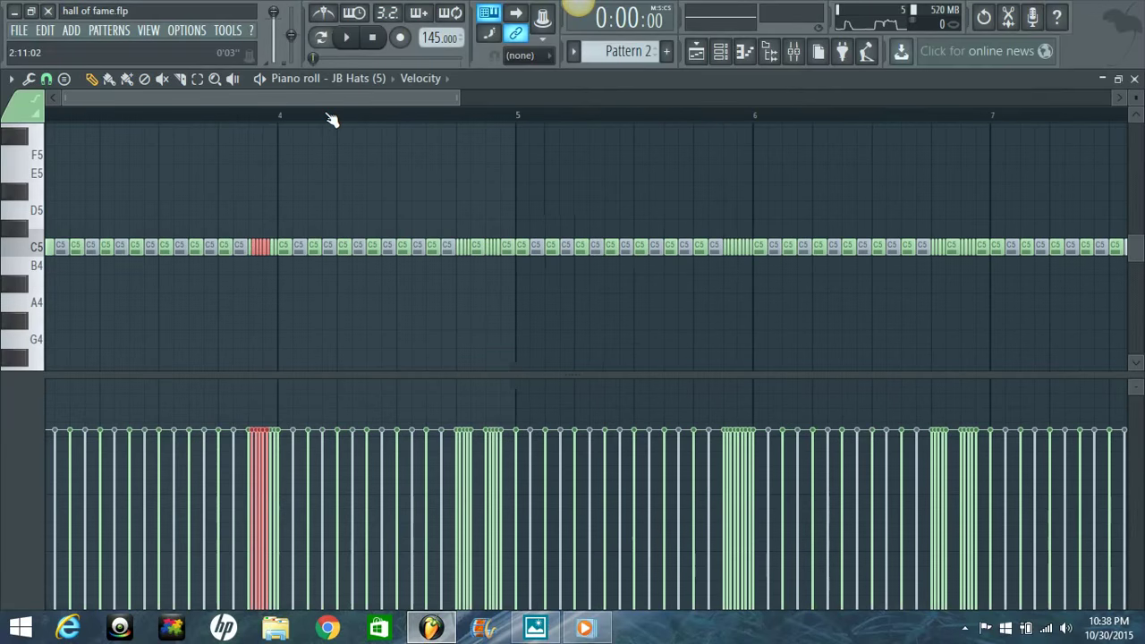
{"action": "left_click", "coordinate": [1134, 78]}
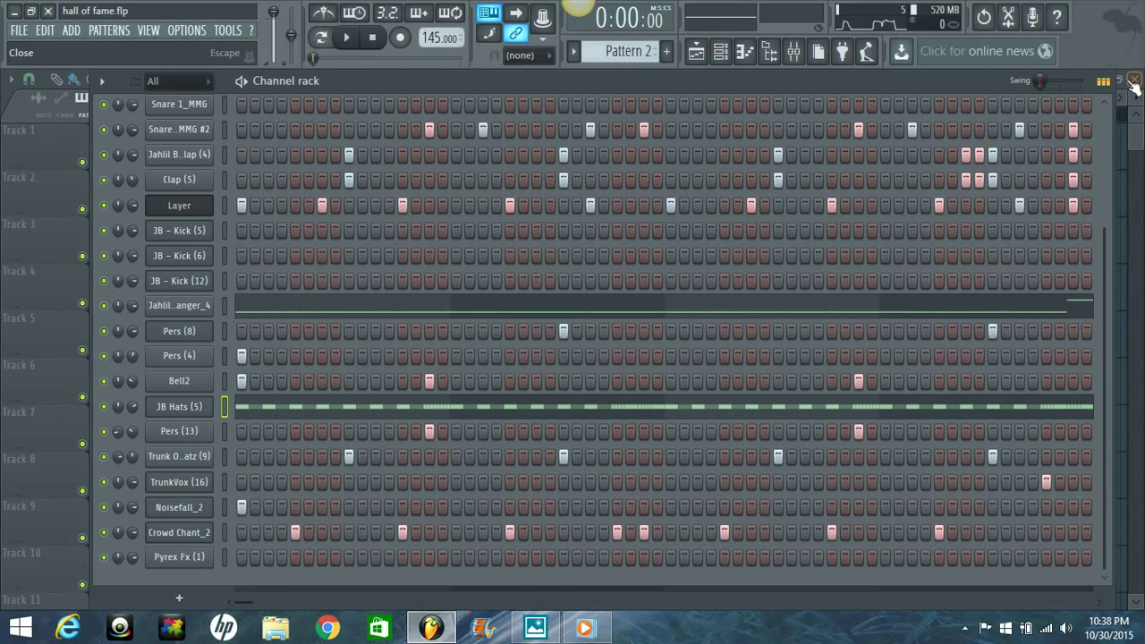
Select the Nexus track in the mixer and solo the Nexus channel in the channel rack
{"action": "left_click", "coordinate": [793, 52]}
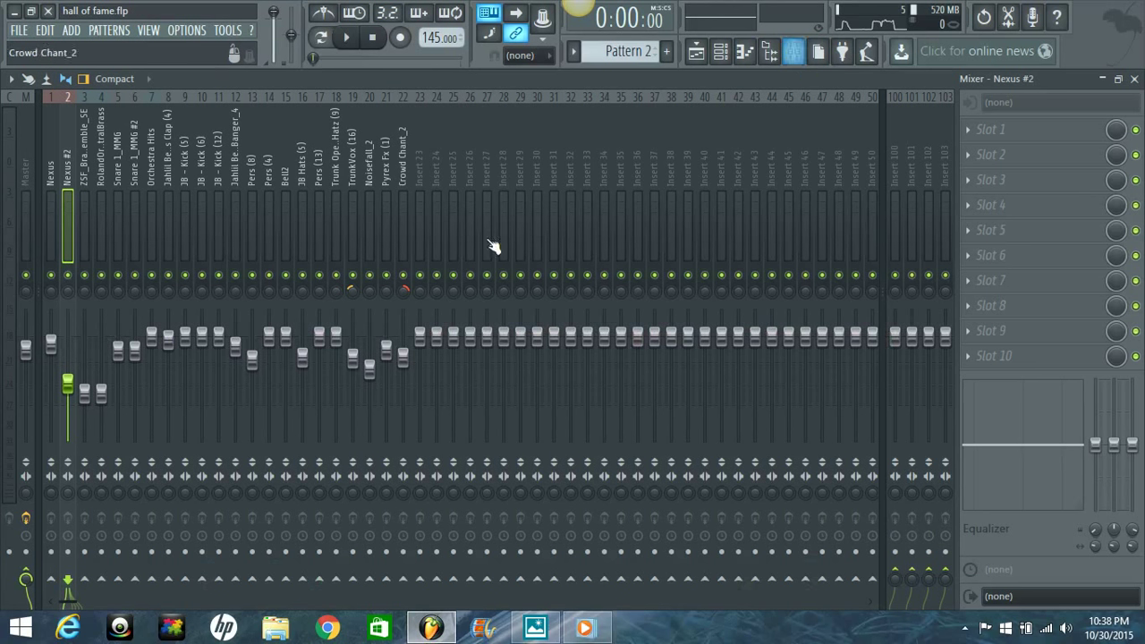
{"action": "left_click", "coordinate": [56, 183]}
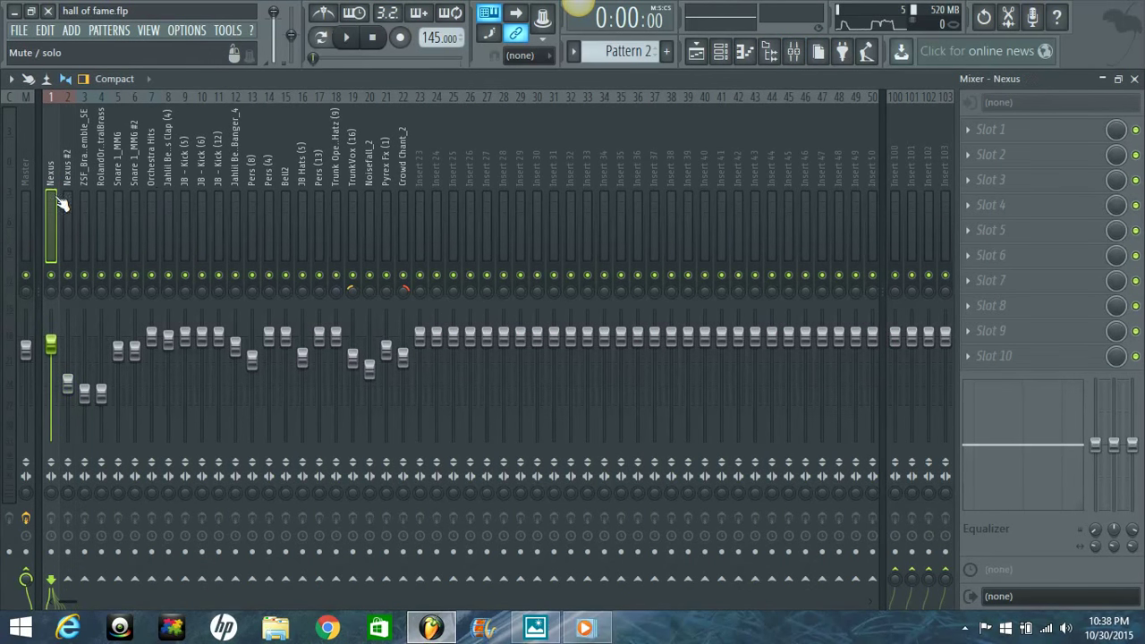
{"action": "left_click", "coordinate": [696, 51]}
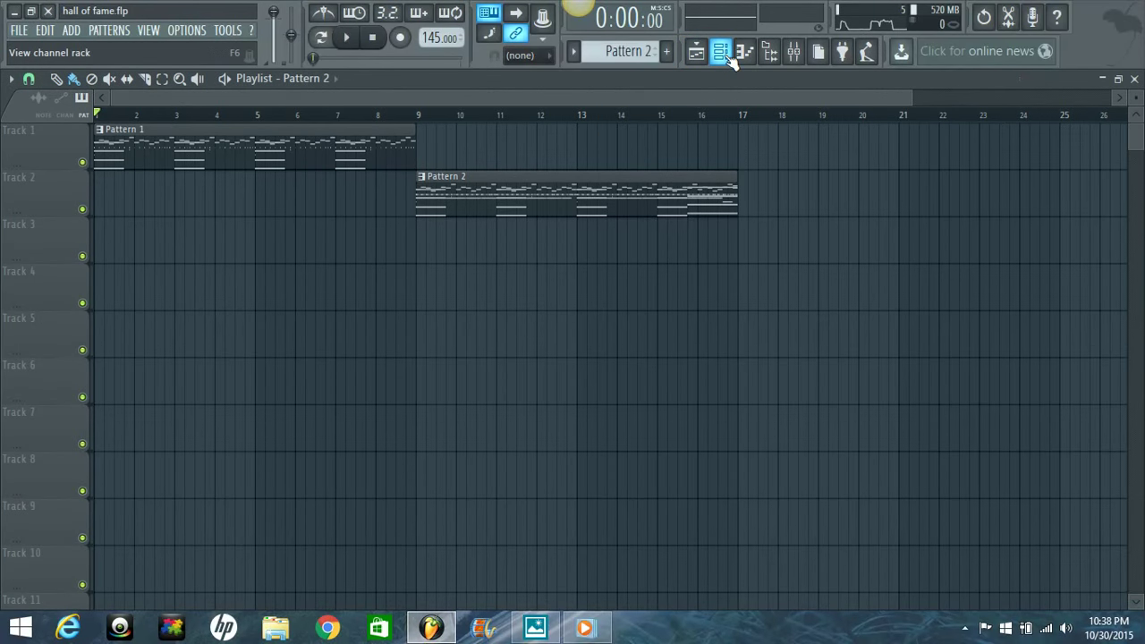
{"action": "left_click", "coordinate": [720, 51]}
{"action": "scroll", "coordinate": [198, 160], "scroll_direction": "up", "scroll_amount": 3}
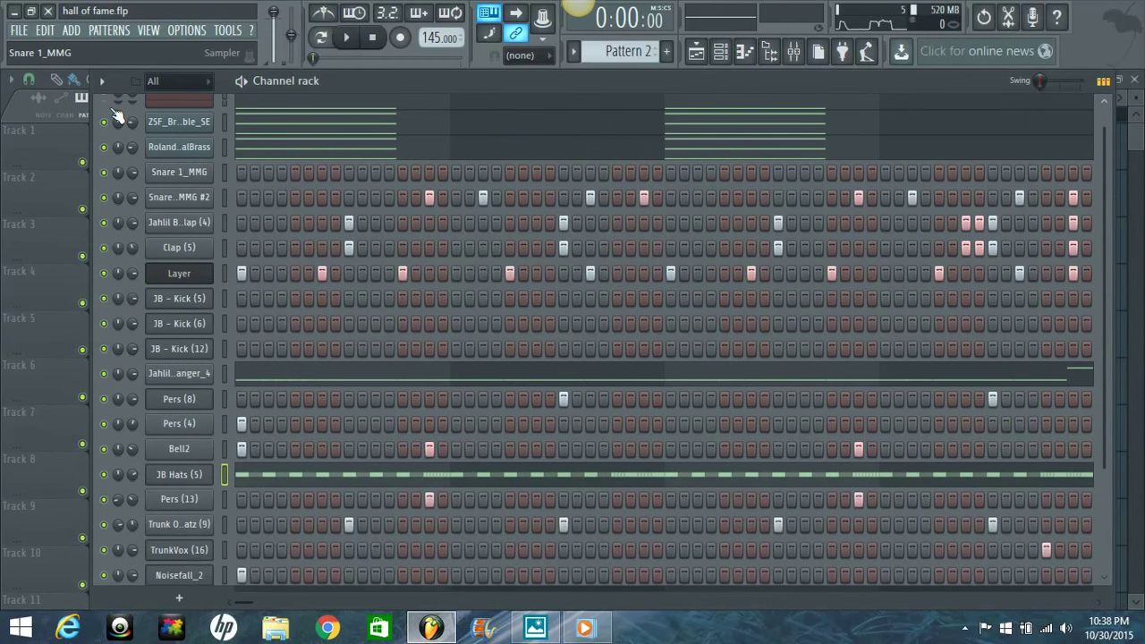
{"action": "scroll", "coordinate": [196, 142], "scroll_direction": "up", "scroll_amount": 1}
{"action": "middle_click", "coordinate": [197, 142]}
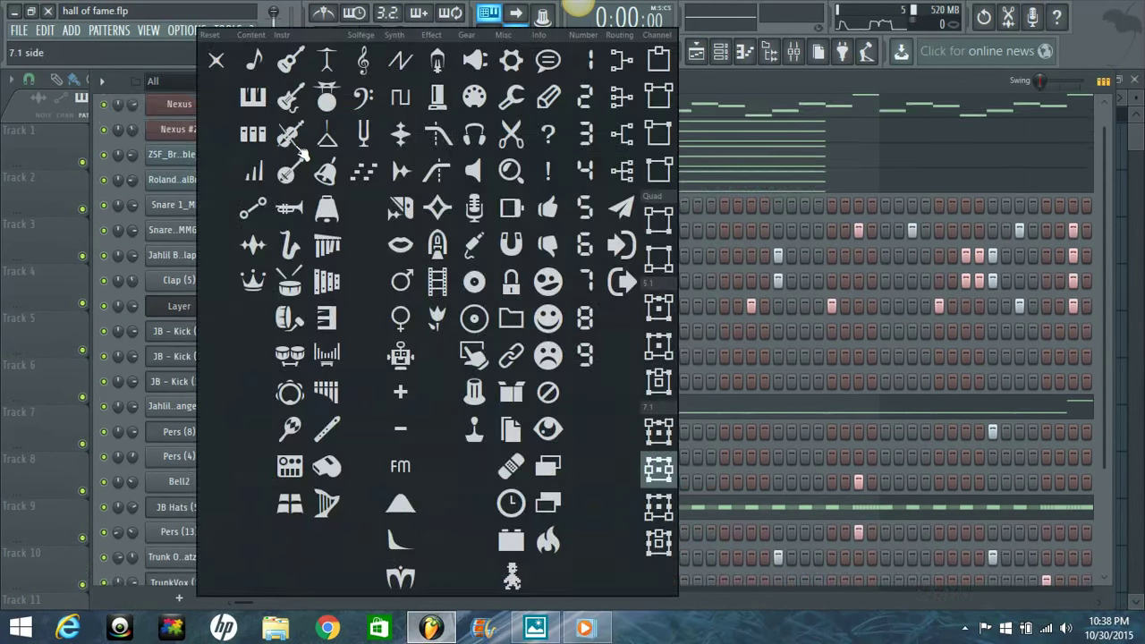
{"action": "left_click", "coordinate": [1000, 88]}
{"action": "scroll", "coordinate": [165, 175], "scroll_direction": "up", "scroll_amount": 1}
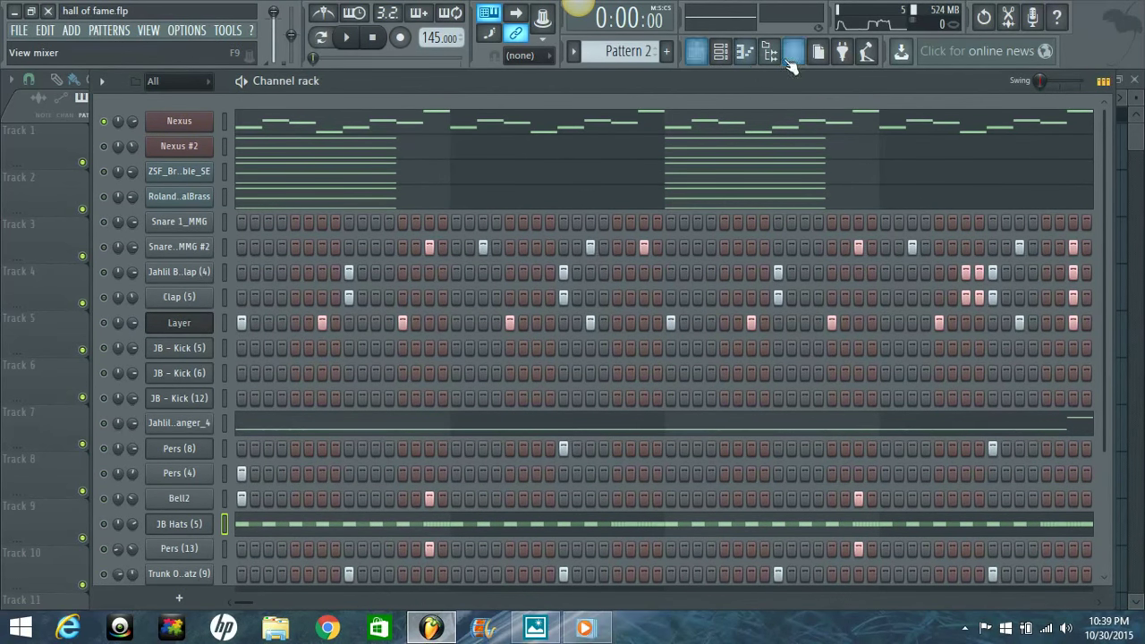
Play Pattern 2 with the mixer open and load Fruity parametric EQ 2 into slot 1 of the Nexus track
{"action": "left_click", "coordinate": [792, 50]}
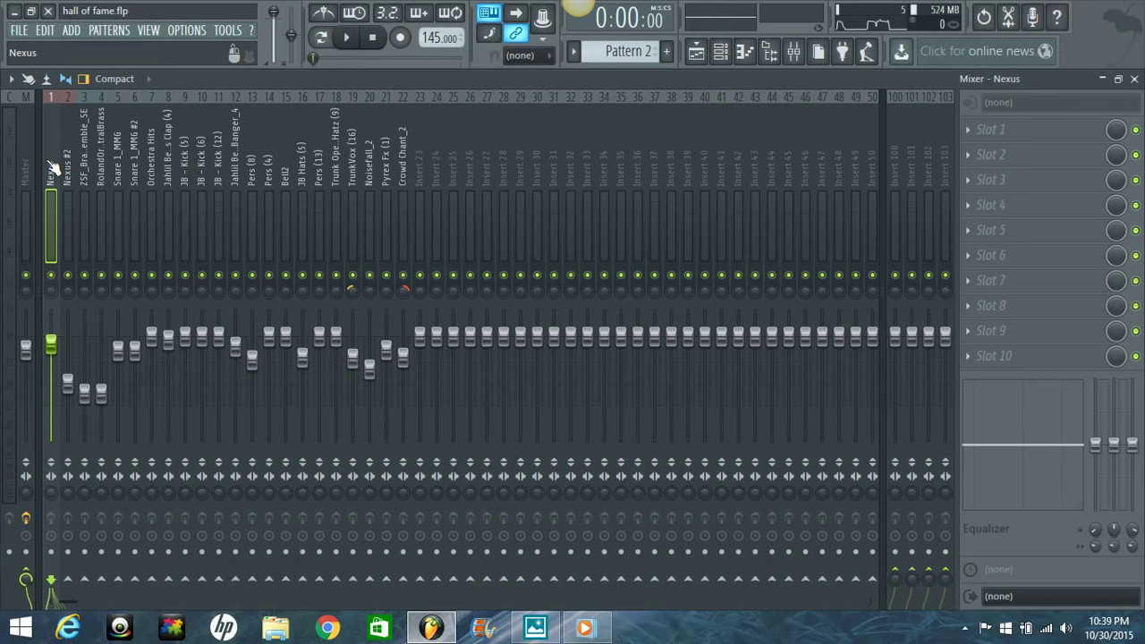
{"action": "key", "text": "space"}
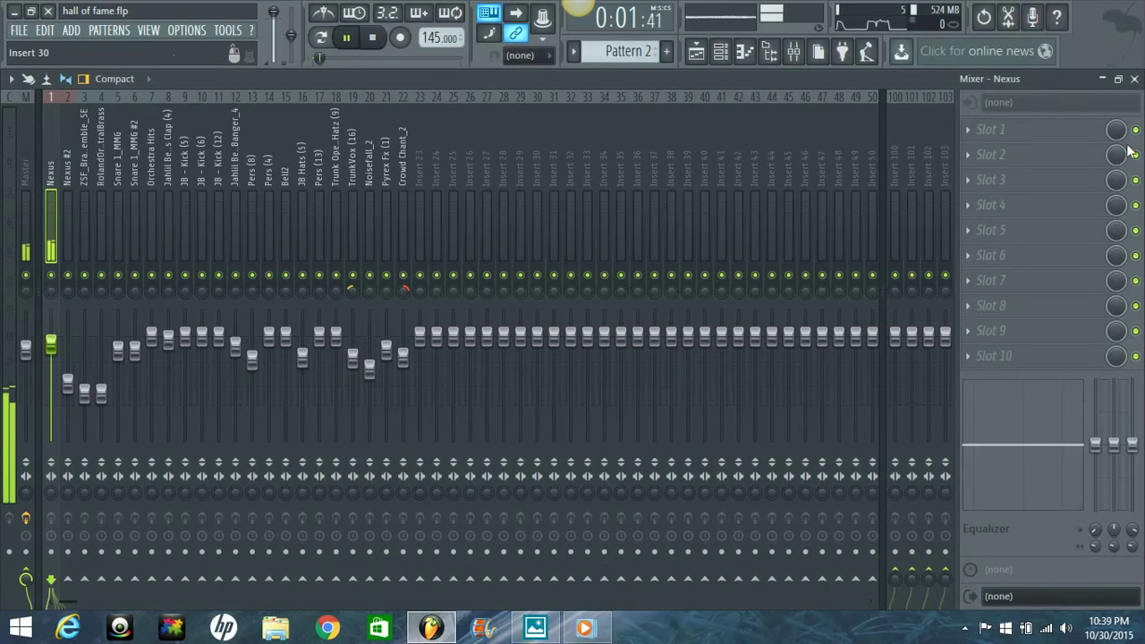
{"action": "left_click", "coordinate": [969, 129]}
{"action": "left_click", "coordinate": [1094, 36]}
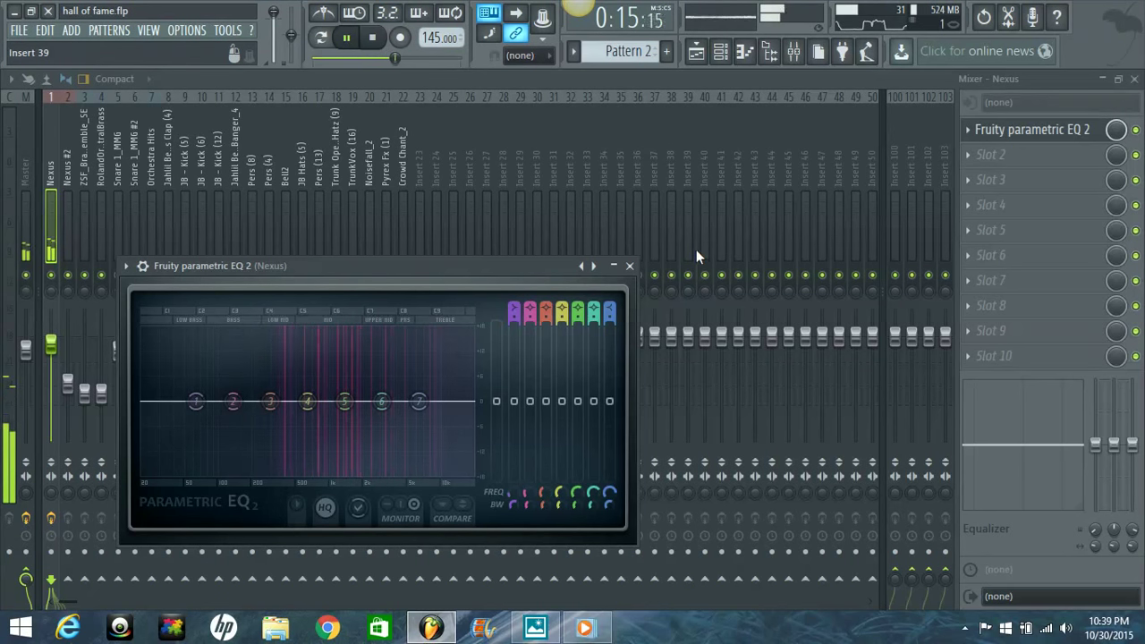
Set band 1 of the Nexus equalizer to a high-pass filter with a Steep 8 slope
{"action": "left_click", "coordinate": [517, 311]}
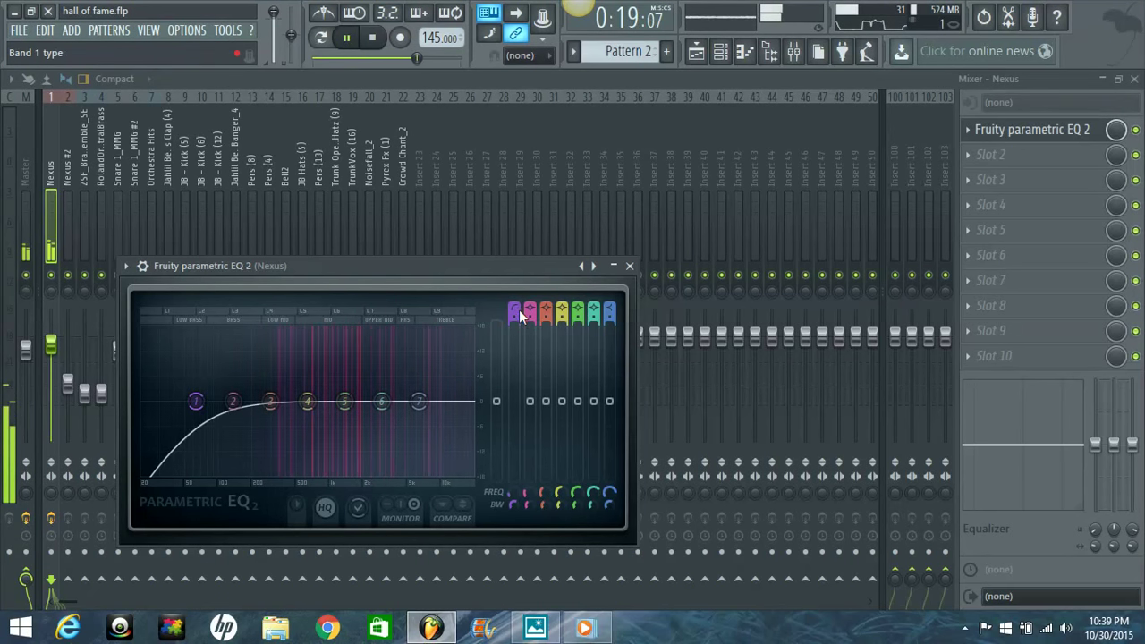
{"action": "left_click", "coordinate": [518, 309]}
{"action": "left_click", "coordinate": [518, 305]}
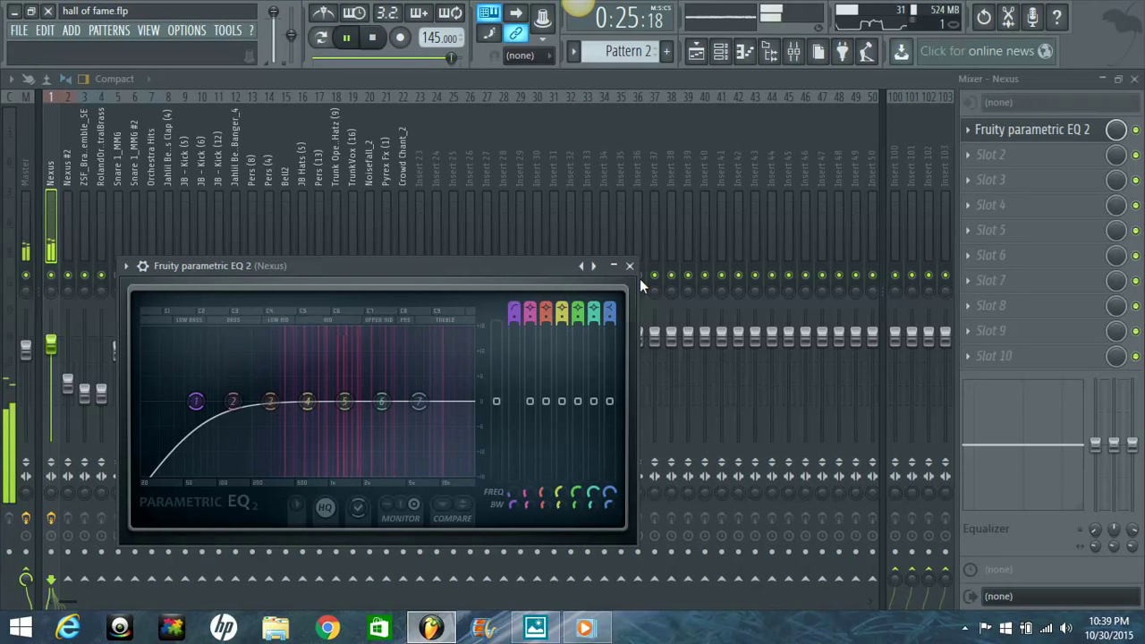
{"action": "left_click_drag", "start_coordinate": [512, 319], "coordinate": [515, 312]}
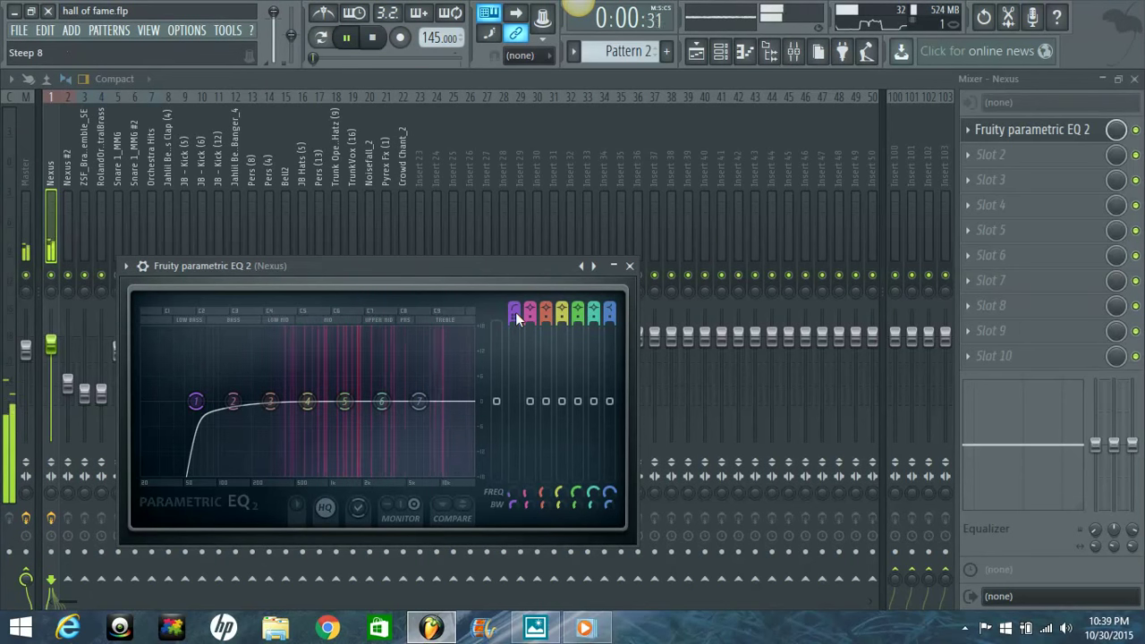
Raise the band 1 high-pass cutoff to between bands 3 and 4, and disable bands 2 and 3
{"action": "key", "text": "XF86AudioRaiseVolume"}
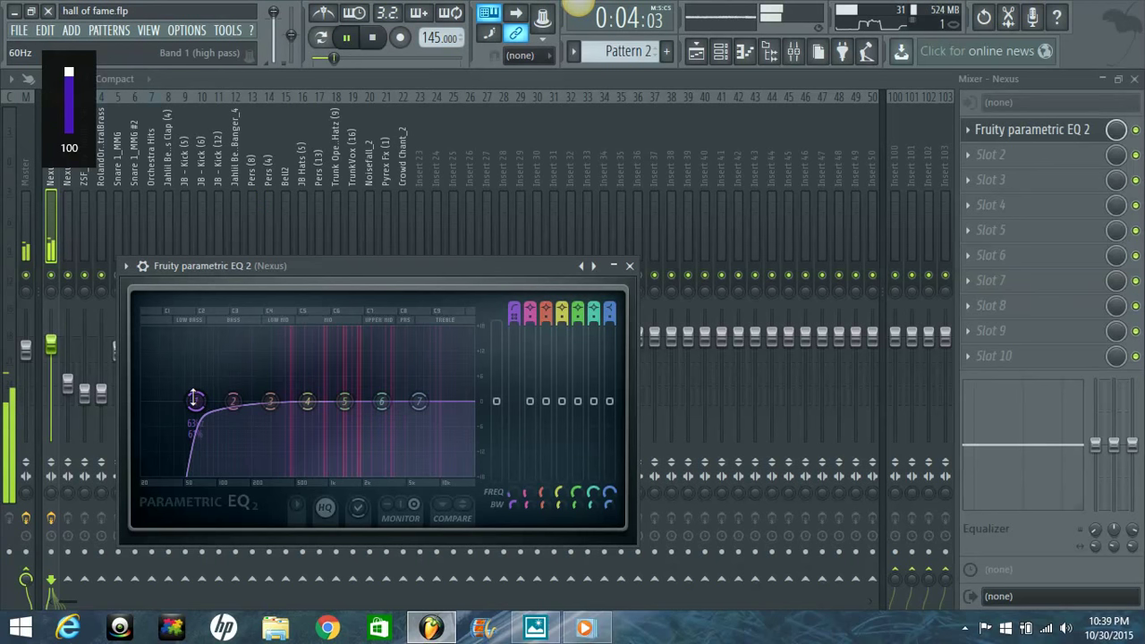
{"action": "left_click_drag", "start_coordinate": [194, 400], "coordinate": [286, 407]}
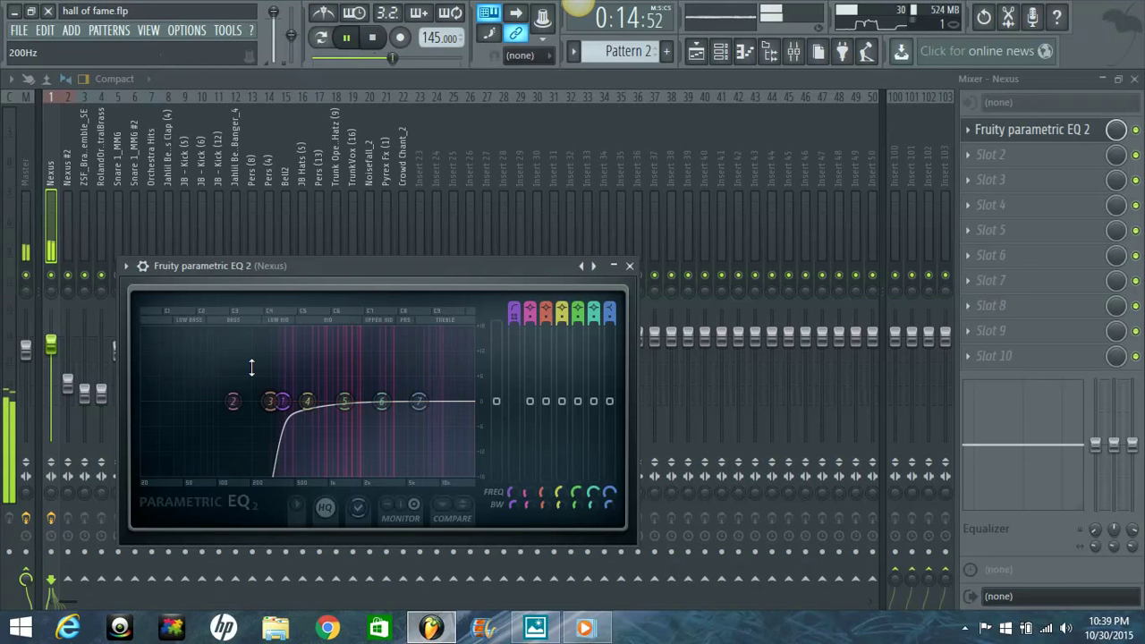
{"action": "left_click", "coordinate": [543, 307]}
{"action": "left_click", "coordinate": [529, 308]}
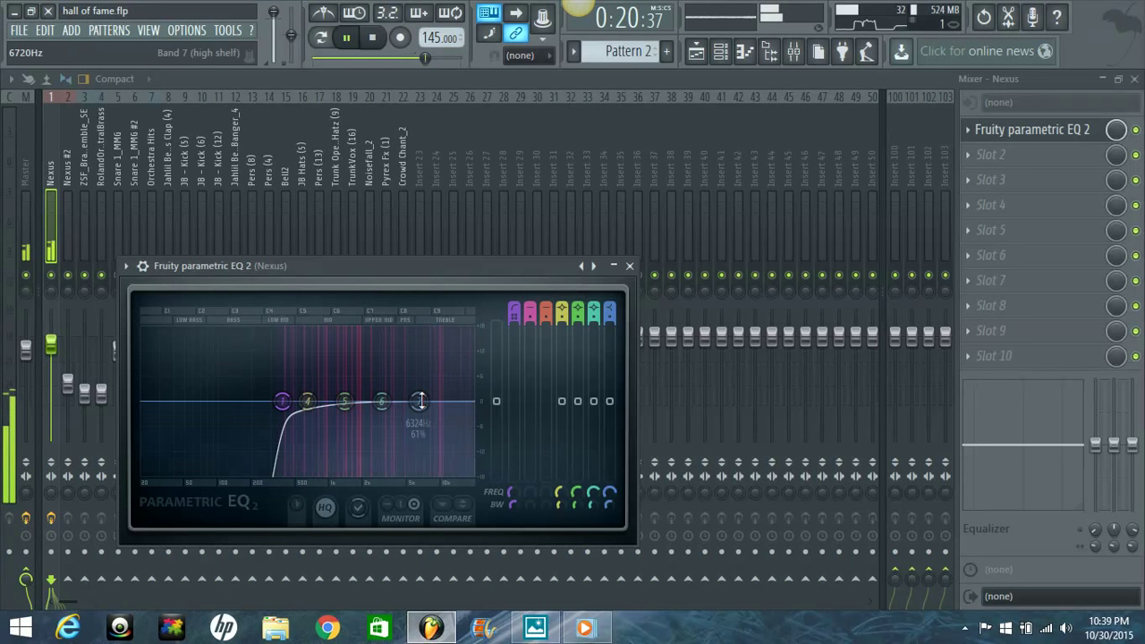
Move band 7 to the top of the frequency range and set band 6 to a slight cut near 10 kHz with 19% bandwidth
{"action": "left_click_drag", "start_coordinate": [419, 400], "coordinate": [469, 402]}
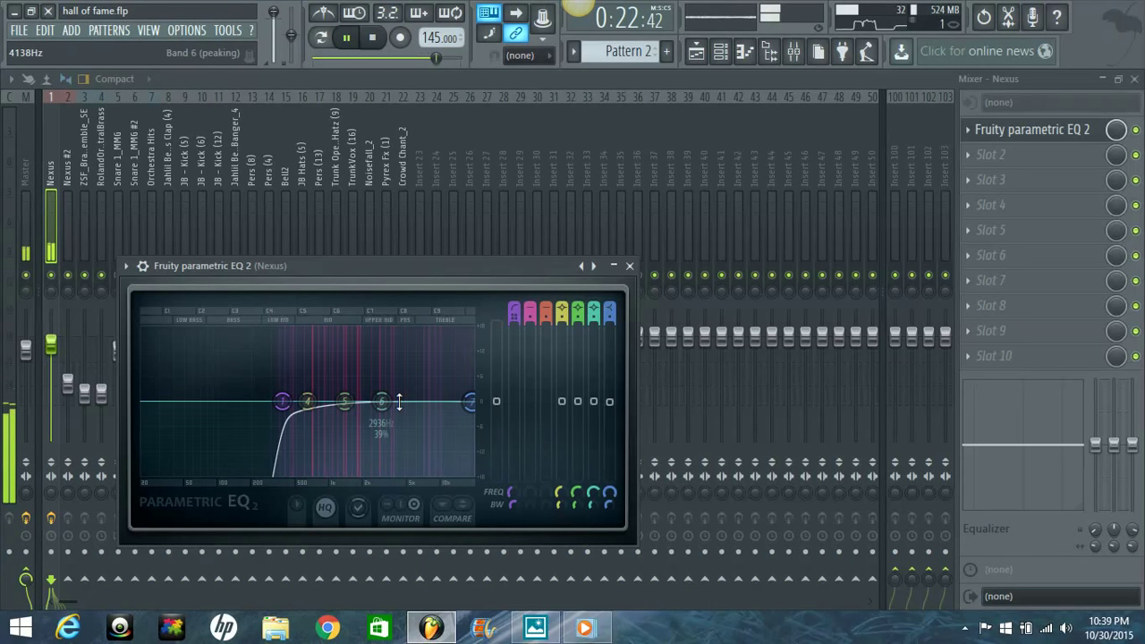
{"action": "left_click_drag", "start_coordinate": [380, 399], "coordinate": [438, 361]}
{"action": "scroll", "coordinate": [439, 390], "scroll_direction": "down", "scroll_amount": 3}
{"action": "scroll", "coordinate": [439, 364], "scroll_direction": "up", "scroll_amount": 2}
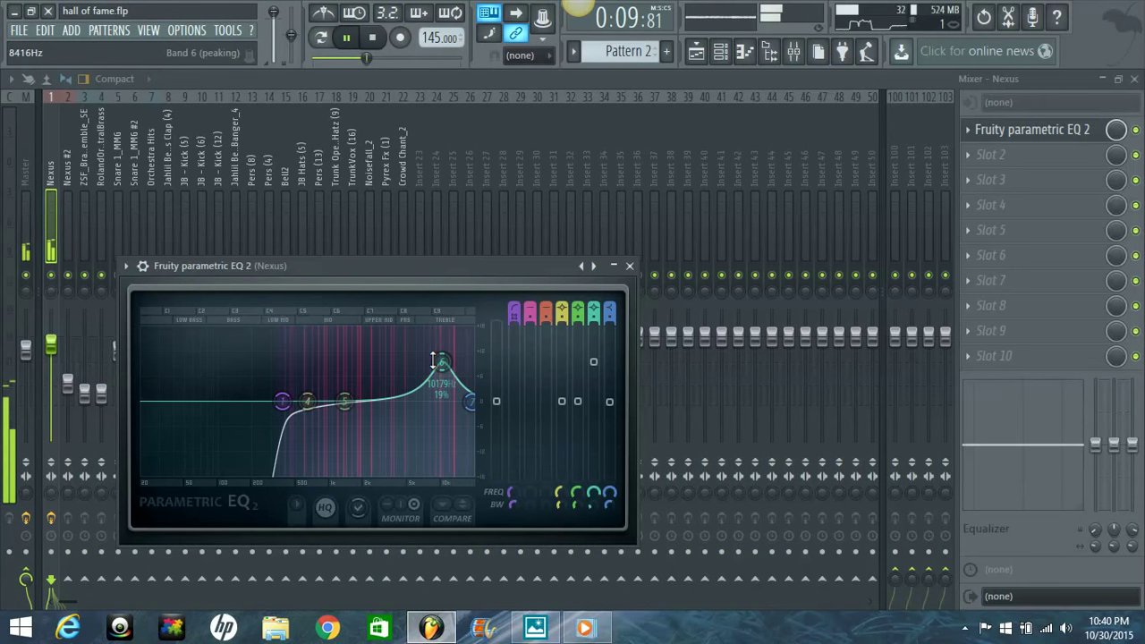
{"action": "left_click_drag", "start_coordinate": [435, 360], "coordinate": [438, 452]}
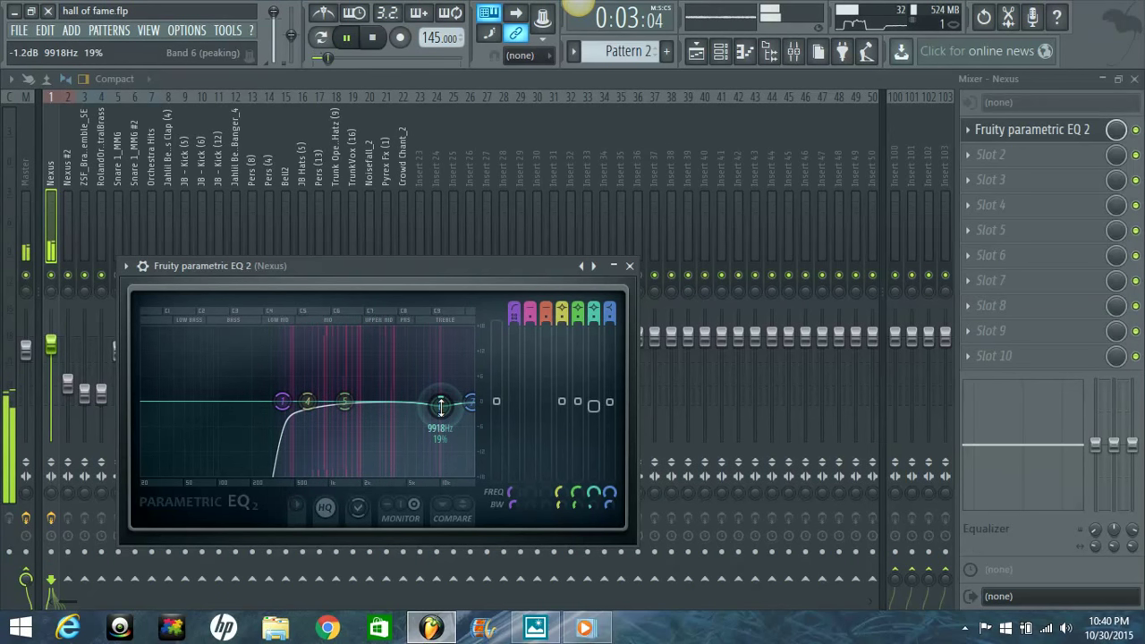
{"action": "left_click_drag", "start_coordinate": [441, 407], "coordinate": [441, 407]}
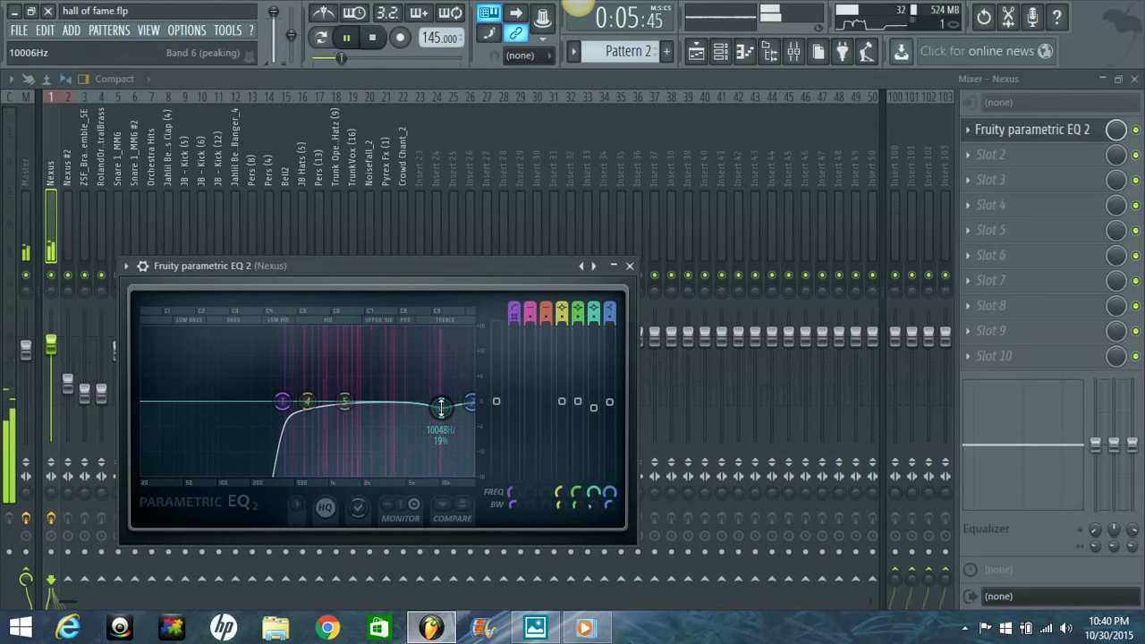
{"action": "scroll", "coordinate": [441, 407], "scroll_direction": "down", "scroll_amount": 5}
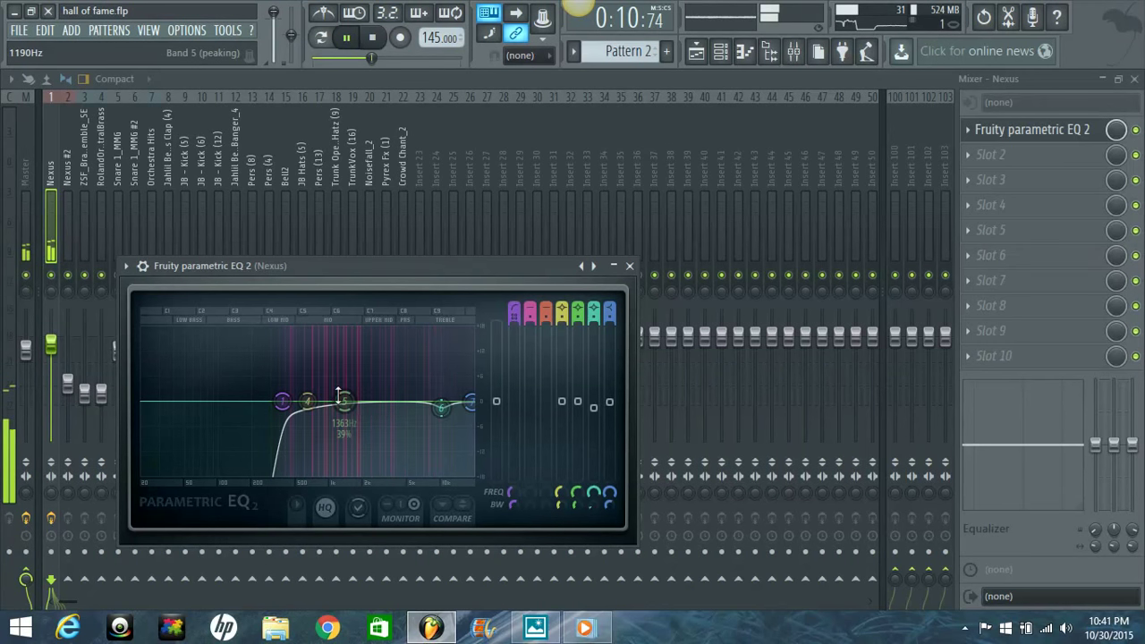
Boost band 5 of the Nexus equalizer by 2.3 dB at 3941 Hz with 29% bandwidth
{"action": "left_click_drag", "start_coordinate": [339, 395], "coordinate": [411, 381]}
{"action": "left_click_drag", "start_coordinate": [415, 405], "coordinate": [415, 428]}
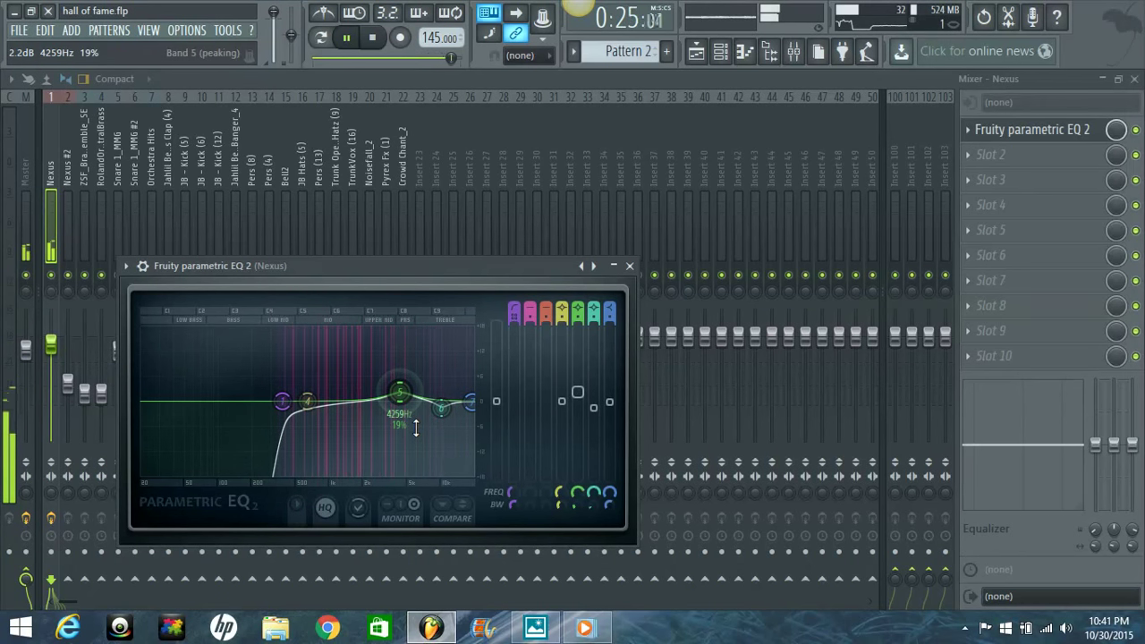
{"action": "scroll", "coordinate": [400, 393], "scroll_direction": "up", "scroll_amount": 3}
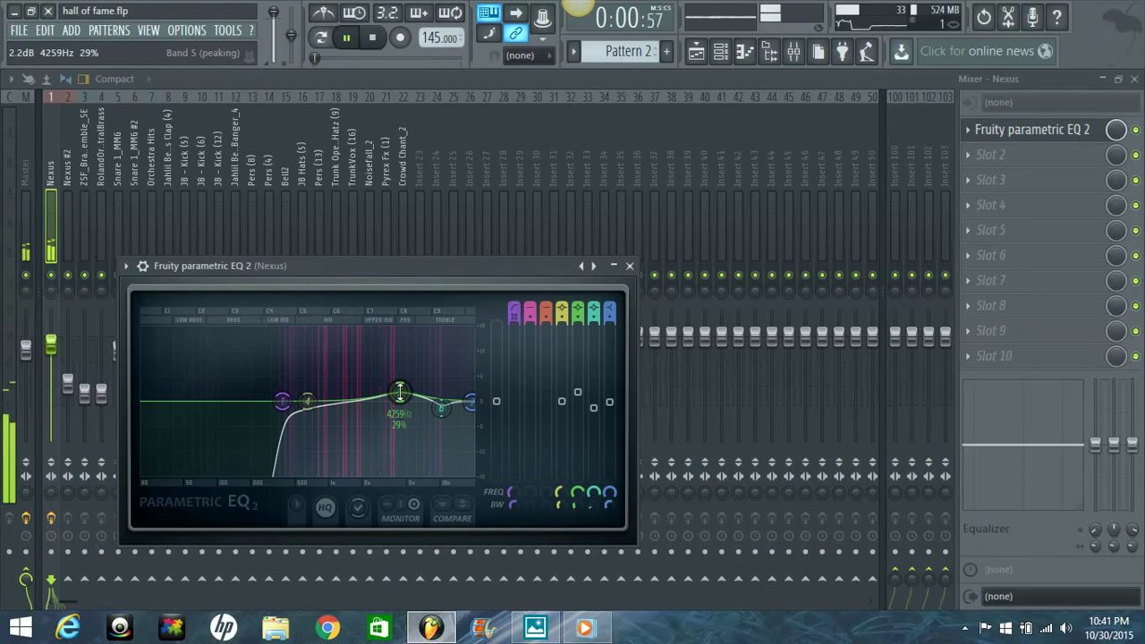
{"action": "left_click_drag", "start_coordinate": [400, 393], "coordinate": [395, 390]}
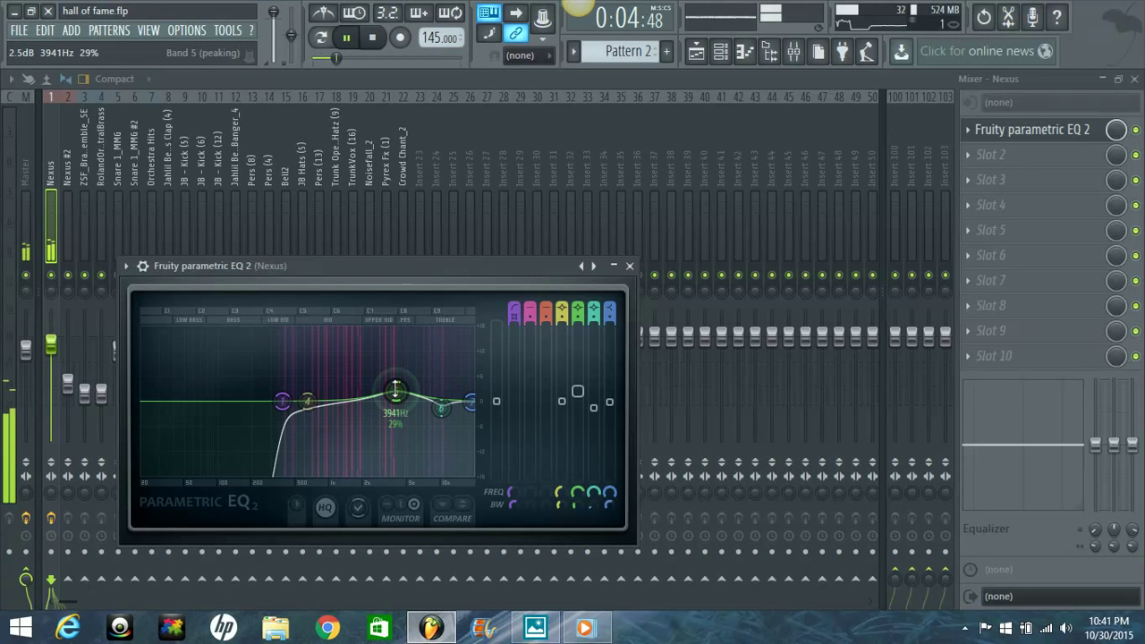
{"action": "left_click_drag", "start_coordinate": [395, 389], "coordinate": [395, 389]}
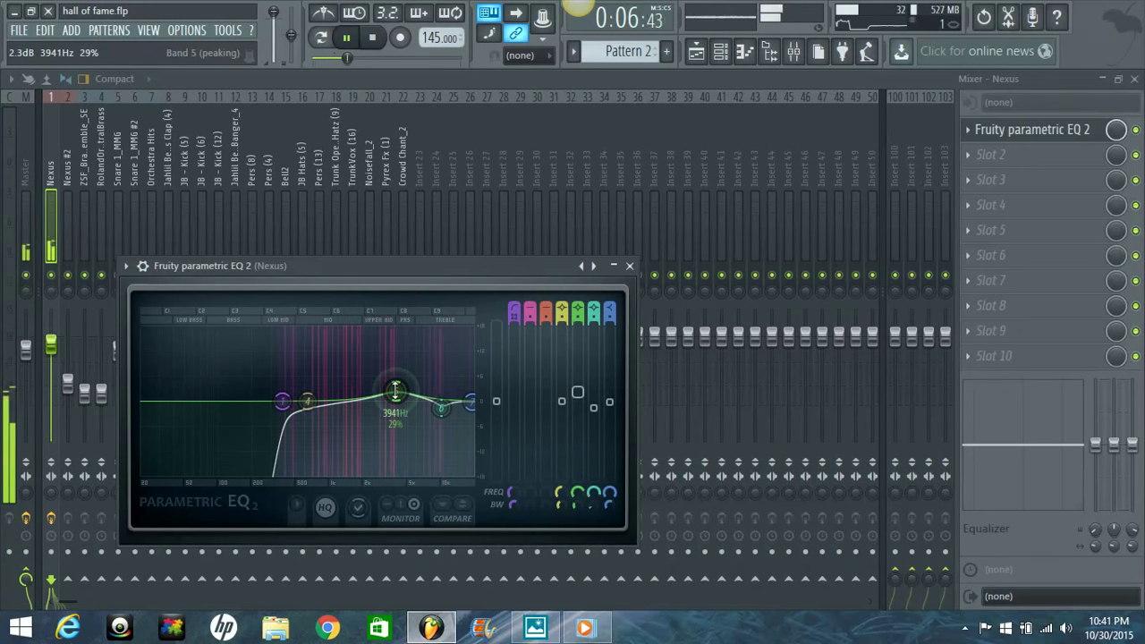
Set band 4 to a slight cut at about 909 Hz, stop playback and close the Nexus equalizer
{"action": "left_click_drag", "start_coordinate": [306, 400], "coordinate": [323, 417]}
{"action": "scroll", "coordinate": [324, 410], "scroll_direction": "down", "scroll_amount": 3}
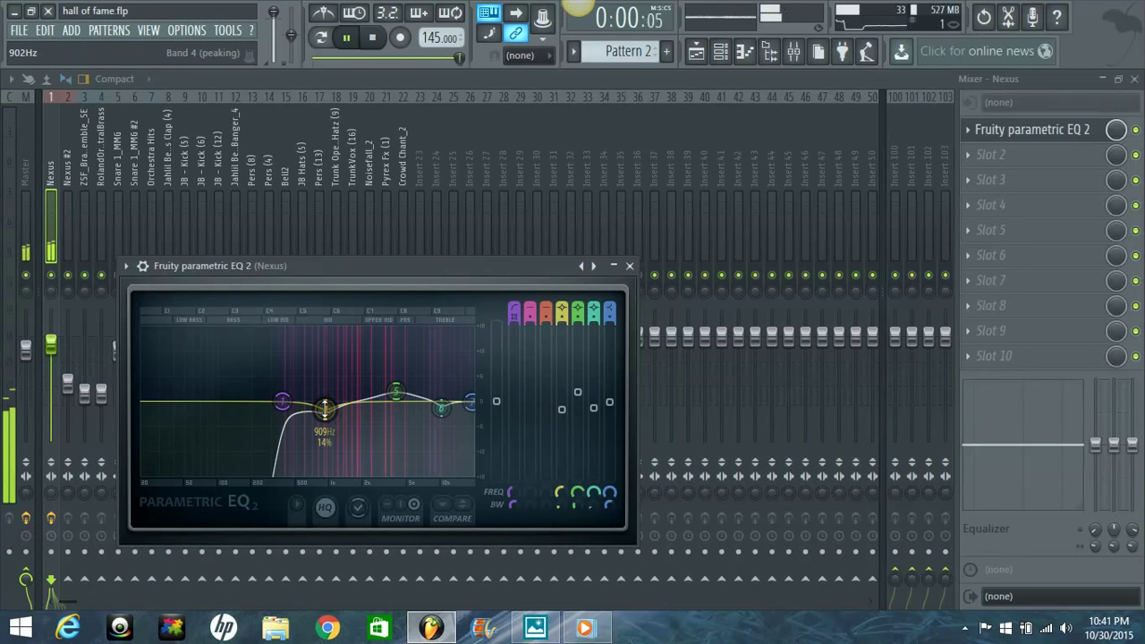
{"action": "scroll", "coordinate": [325, 409], "scroll_direction": "up", "scroll_amount": 3}
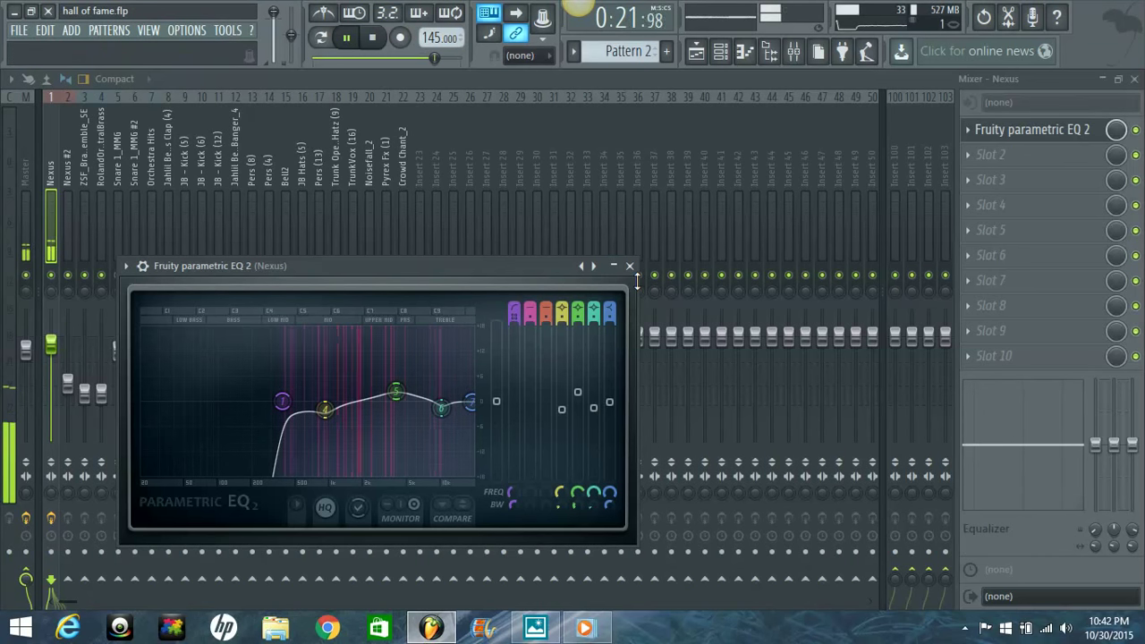
{"action": "key", "text": "space"}
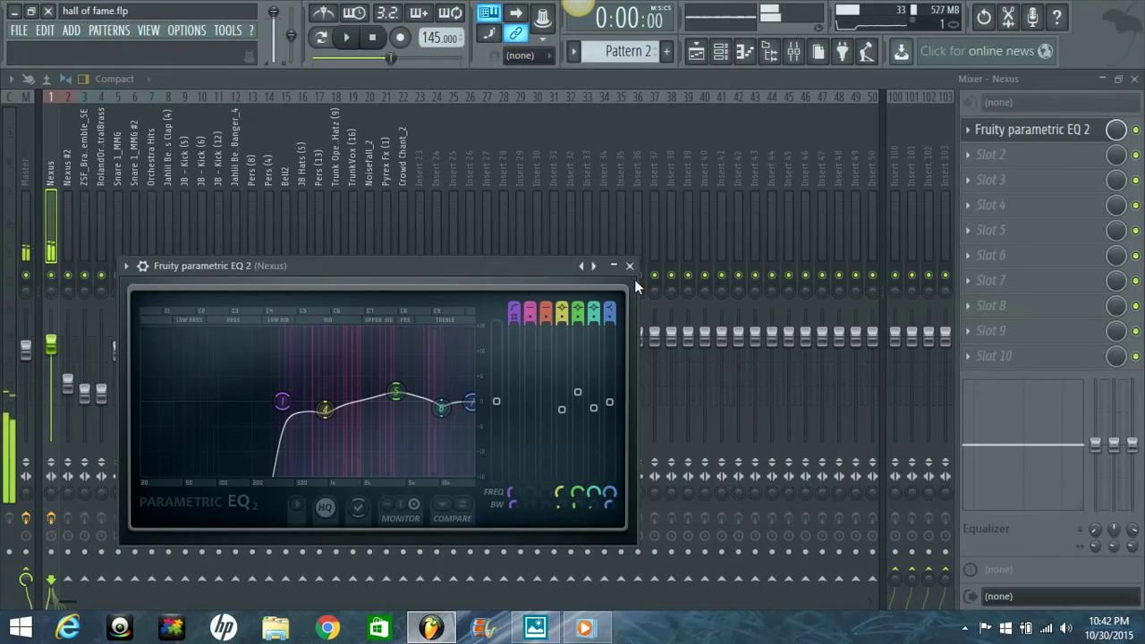
{"action": "left_click", "coordinate": [628, 266]}
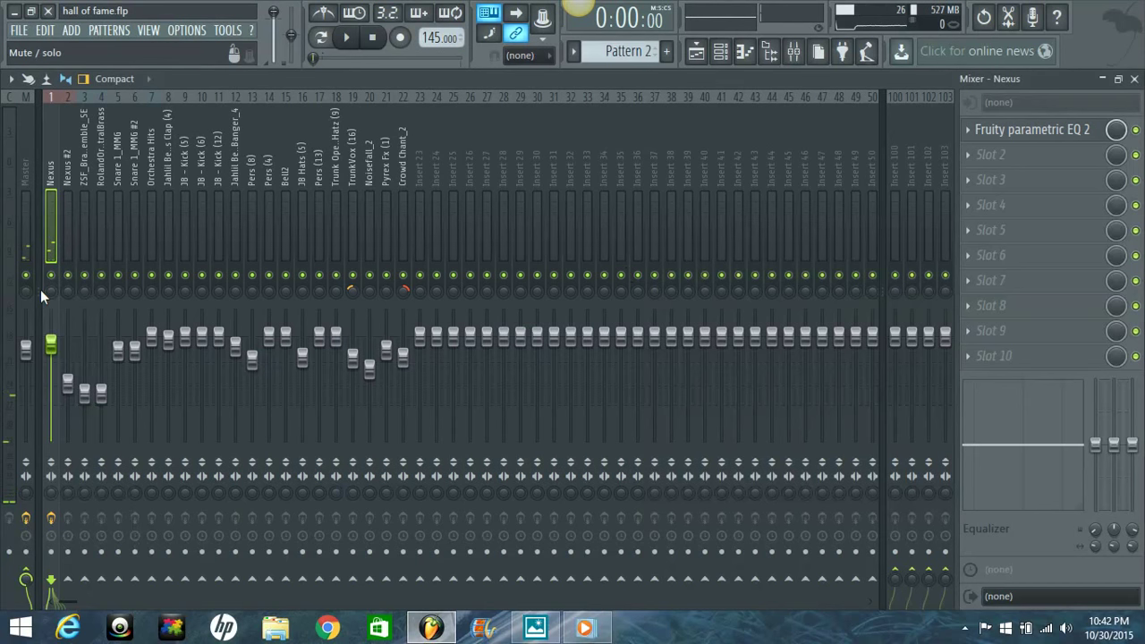
Play the Nexus #2 channel on its own and load Fruity parametric EQ 2 into slot 1 of the Nexus #2 mixer track
{"action": "left_click", "coordinate": [721, 55]}
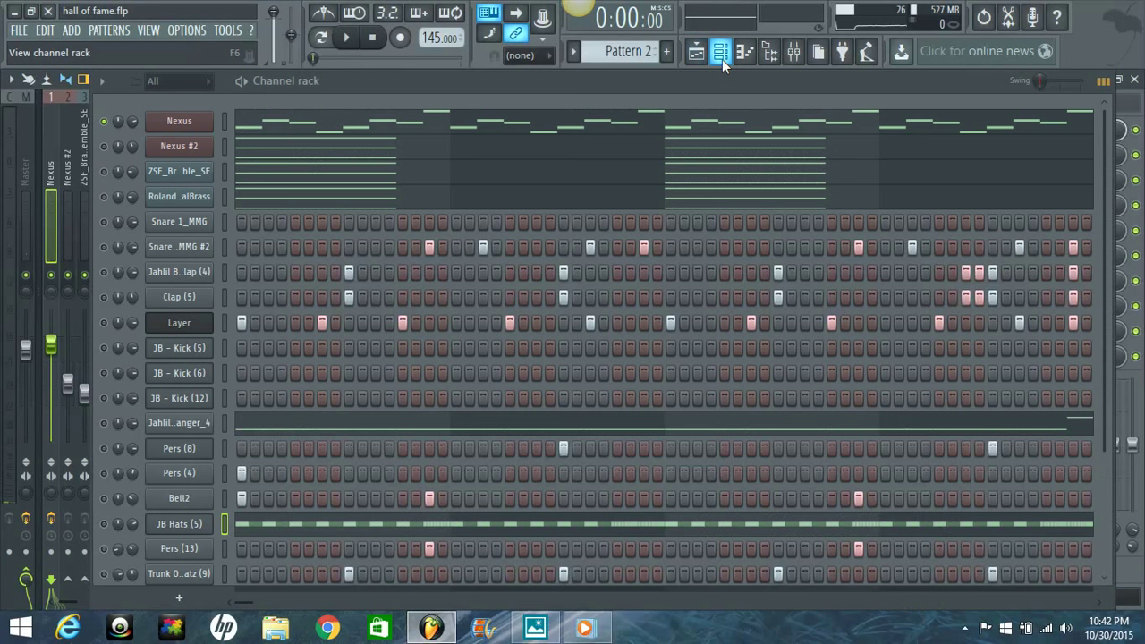
{"action": "left_click", "coordinate": [69, 170]}
{"action": "key", "text": "space"}
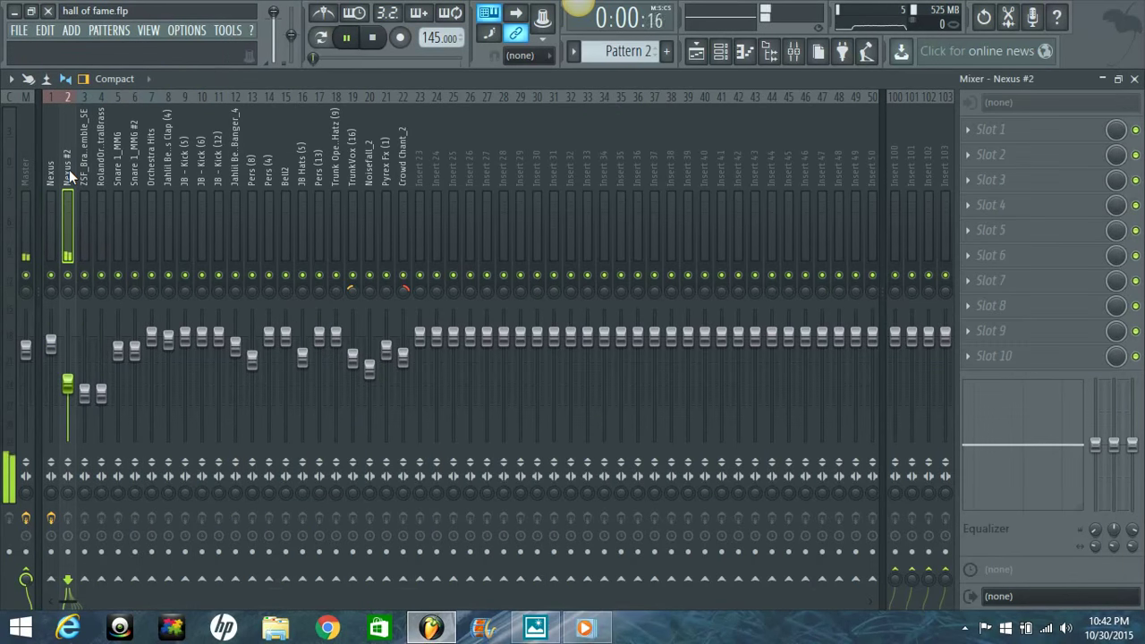
{"action": "left_click", "coordinate": [968, 131]}
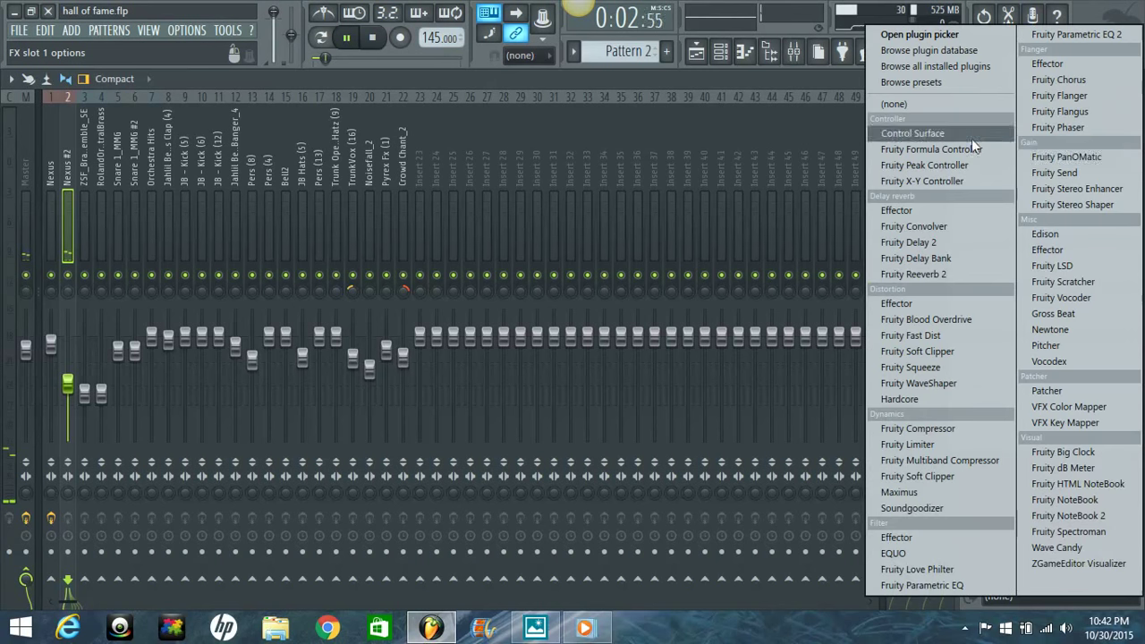
{"action": "left_click", "coordinate": [1113, 35]}
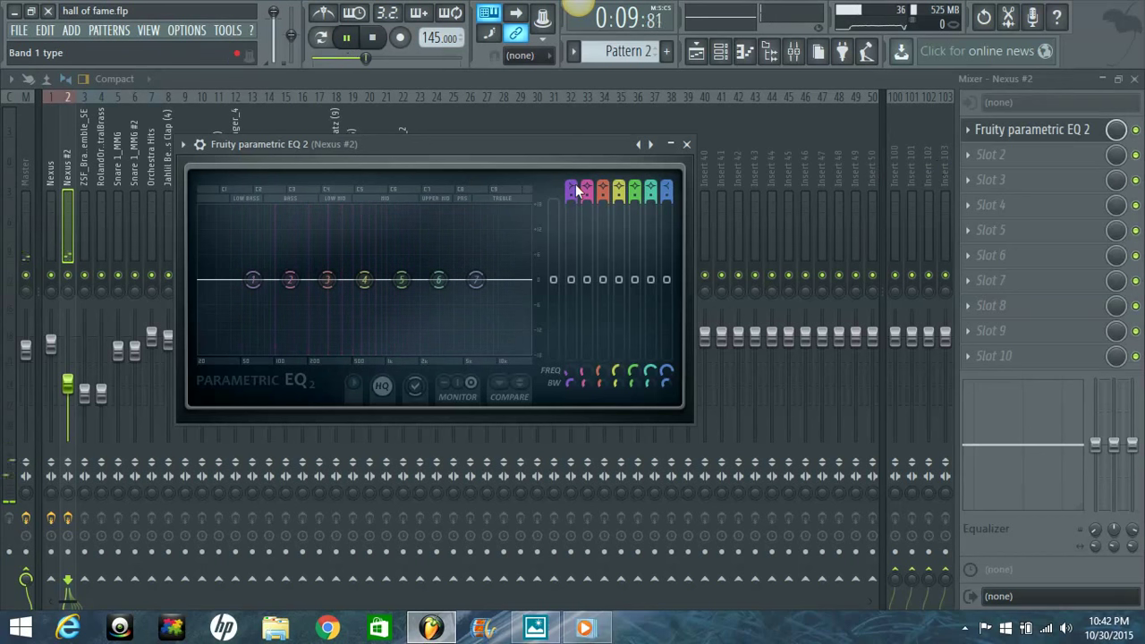
Set band 1 of the Nexus #2 equalizer to a steep high-pass with its cutoff at band 2's frequency, and disable band 2
{"action": "scroll", "coordinate": [575, 185], "scroll_direction": "down", "scroll_amount": 2}
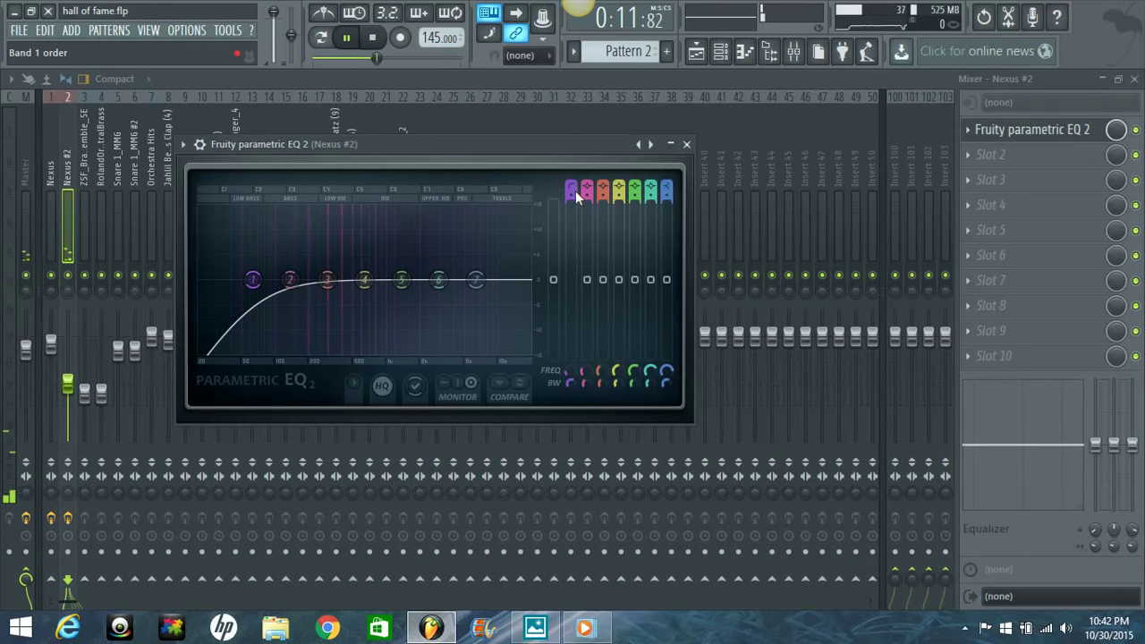
{"action": "scroll", "coordinate": [573, 195], "scroll_direction": "up", "scroll_amount": 2}
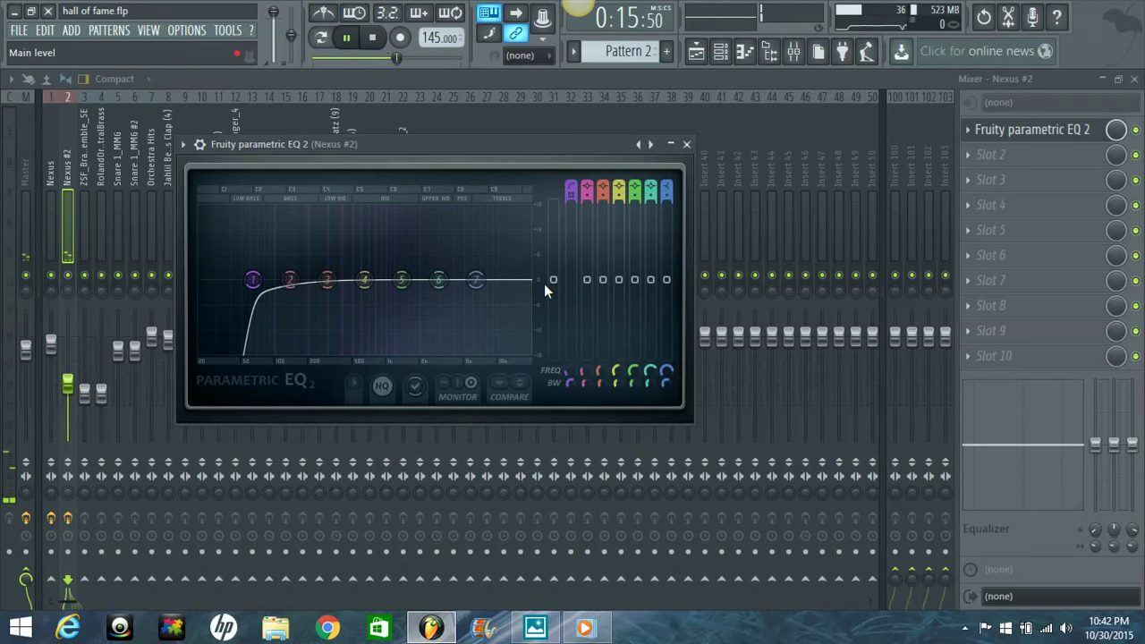
{"action": "left_click_drag", "start_coordinate": [252, 285], "coordinate": [277, 286]}
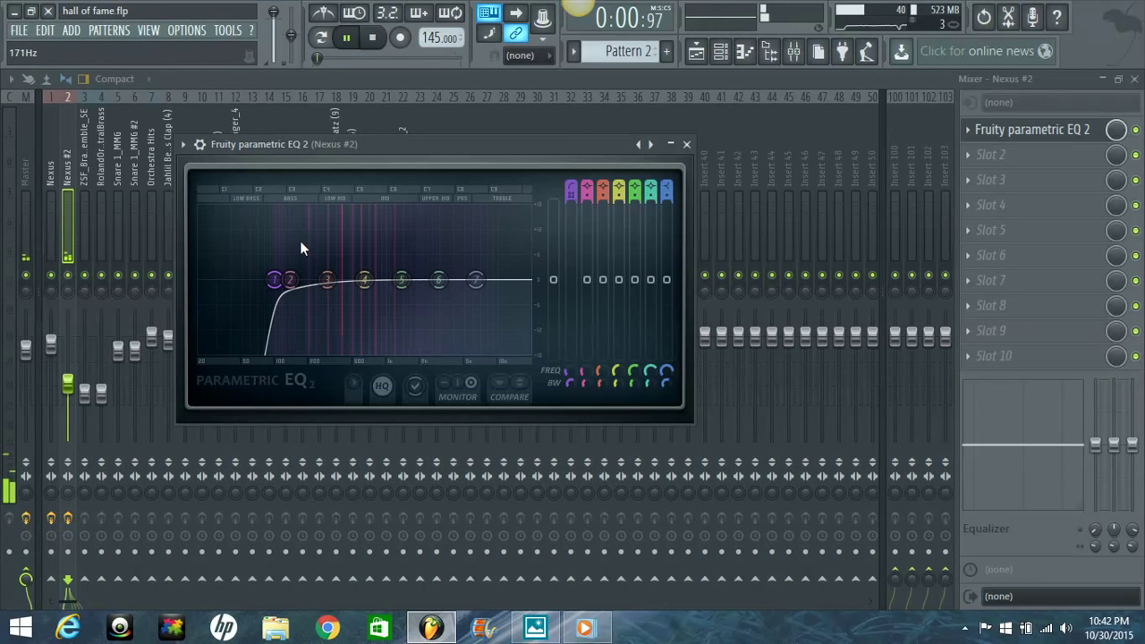
{"action": "mouse_move", "coordinate": [276, 281]}
{"action": "left_mouse_down"}
{"action": "mouse_move", "coordinate": [296, 288]}
{"action": "mouse_move", "coordinate": [285, 284]}
{"action": "left_mouse_up"}
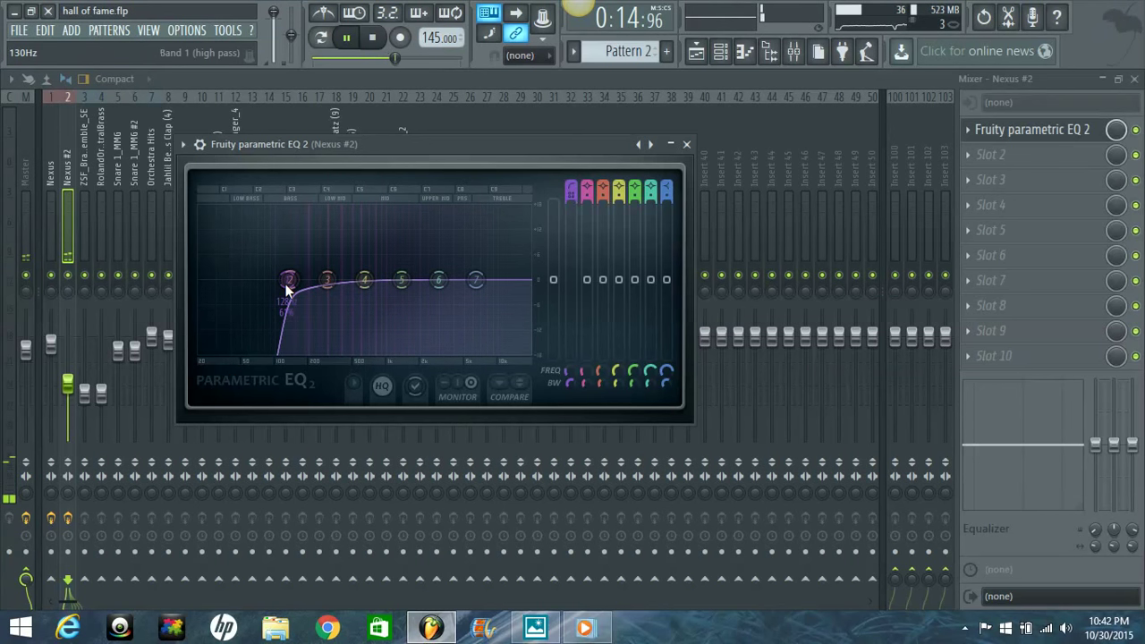
{"action": "left_click_drag", "start_coordinate": [286, 284], "coordinate": [288, 284]}
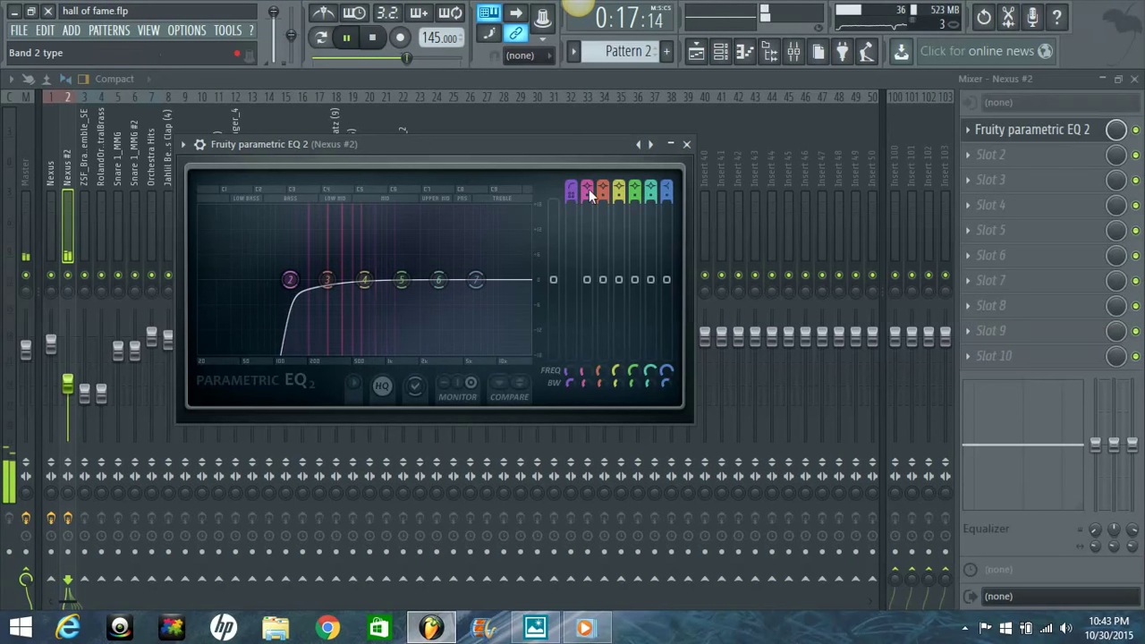
{"action": "left_click_drag", "start_coordinate": [589, 188], "coordinate": [593, 262]}
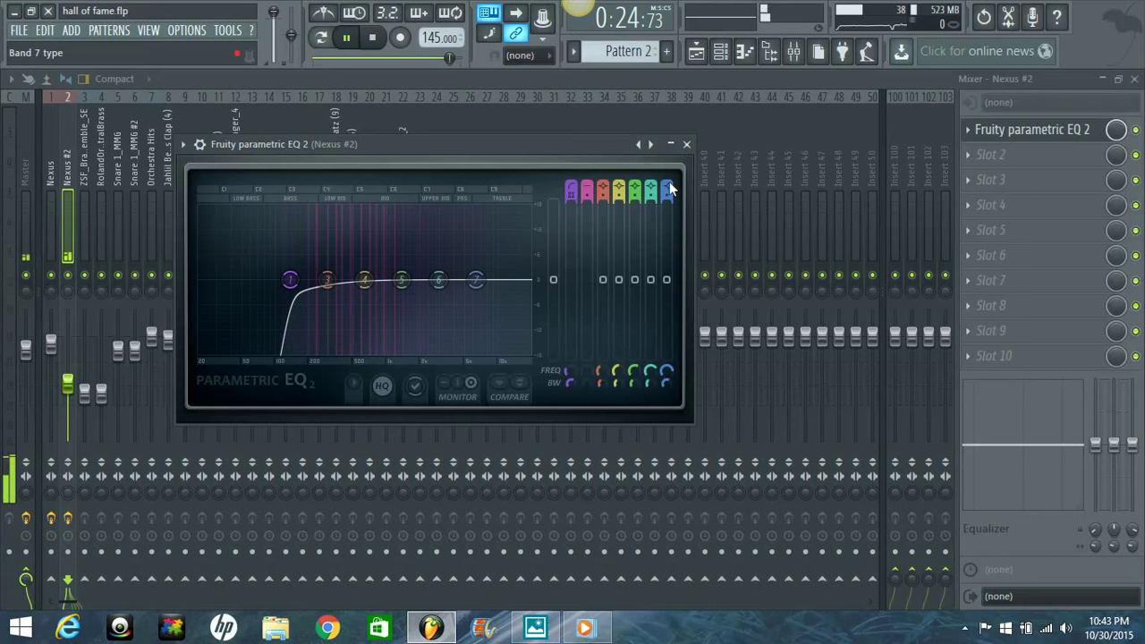
Set band 7 to a steep low-pass with its cutoff lowered to about 4.8 kHz, and disable band 6
{"action": "scroll", "coordinate": [669, 186], "scroll_direction": "down", "scroll_amount": 3}
{"action": "scroll", "coordinate": [668, 186], "scroll_direction": "down", "scroll_amount": 2}
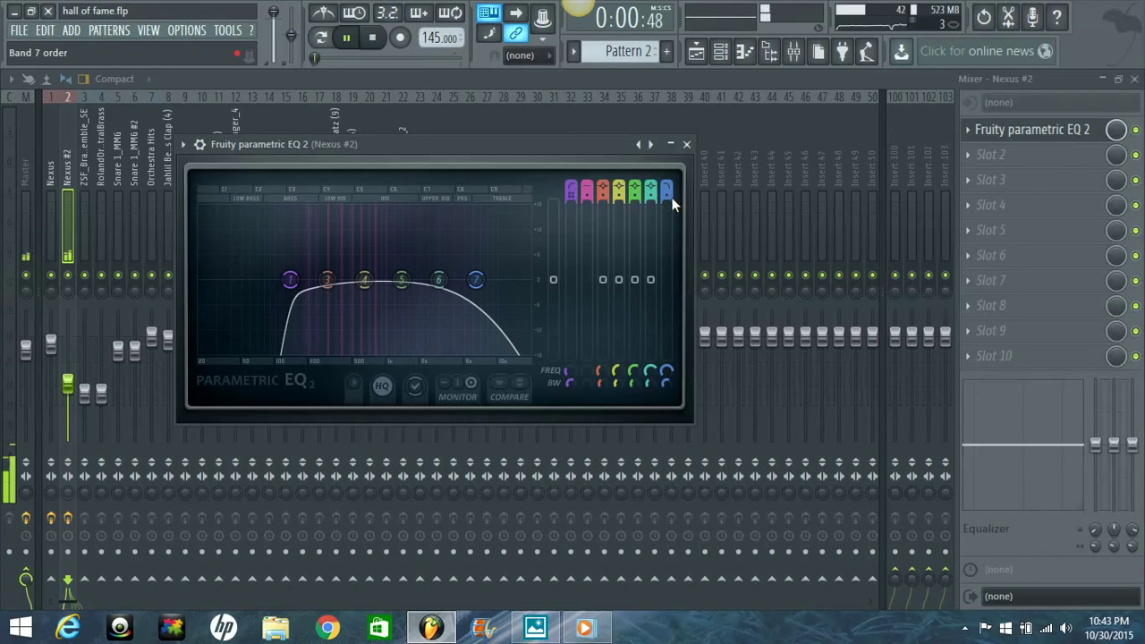
{"action": "scroll", "coordinate": [670, 199], "scroll_direction": "up", "scroll_amount": 3}
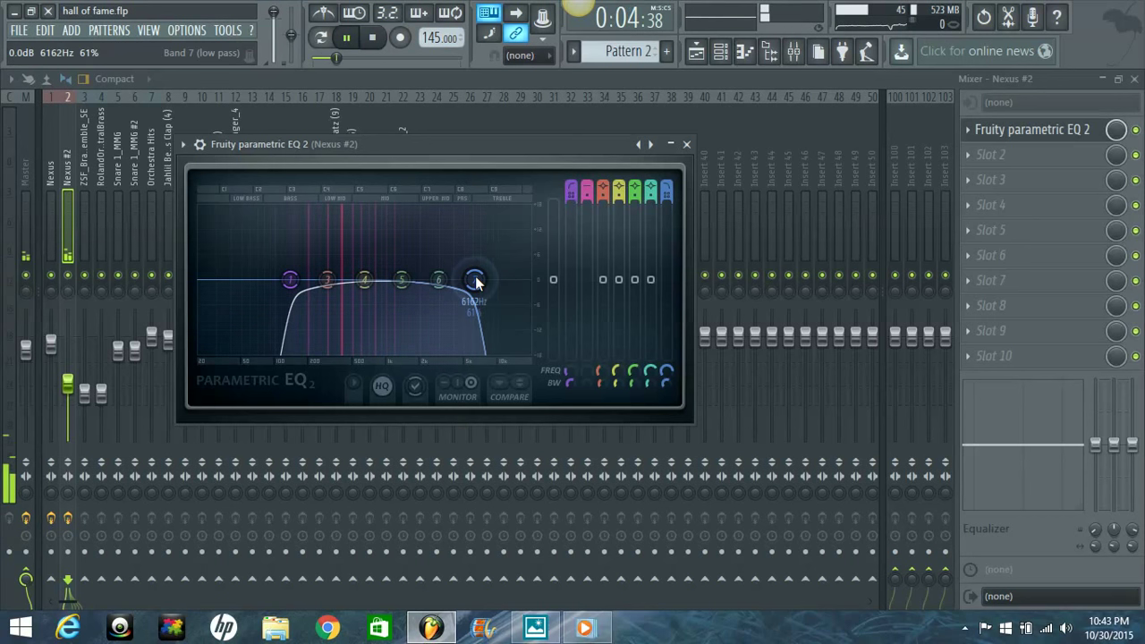
{"action": "left_click_drag", "start_coordinate": [475, 282], "coordinate": [458, 283]}
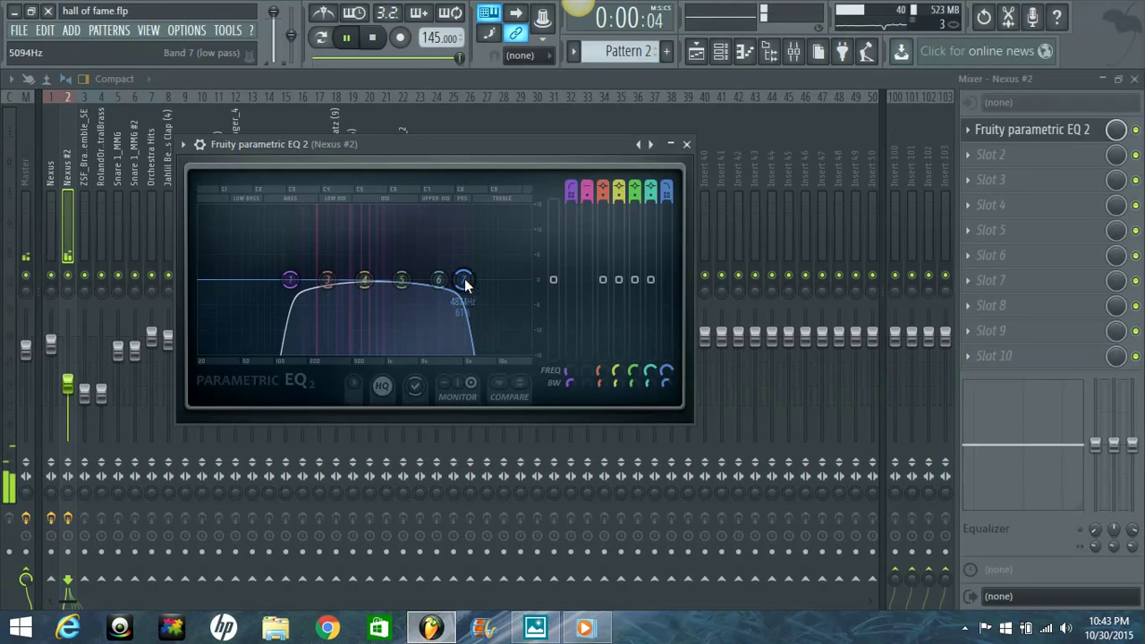
{"action": "left_click", "coordinate": [652, 186]}
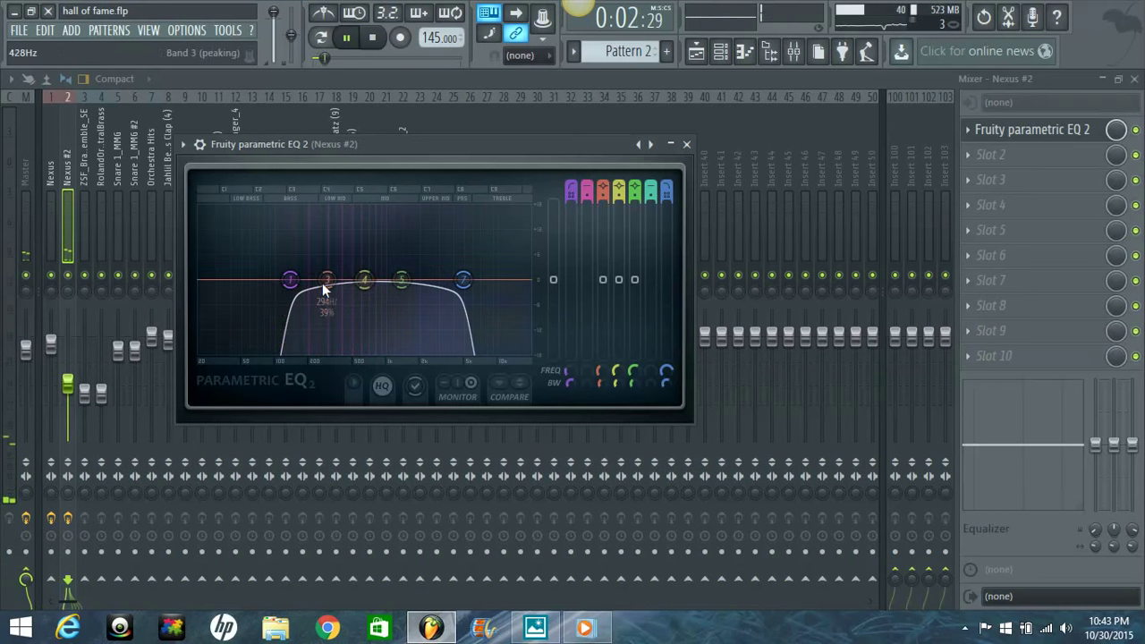
Cut band 3 of the Nexus #2 equalizer by 2.3 dB at 279 Hz with 19% bandwidth
{"action": "mouse_move", "coordinate": [325, 279]}
{"action": "left_mouse_down"}
{"action": "mouse_move", "coordinate": [319, 250]}
{"action": "mouse_move", "coordinate": [319, 298]}
{"action": "left_mouse_up"}
{"action": "scroll", "coordinate": [327, 292], "scroll_direction": "down", "scroll_amount": 2}
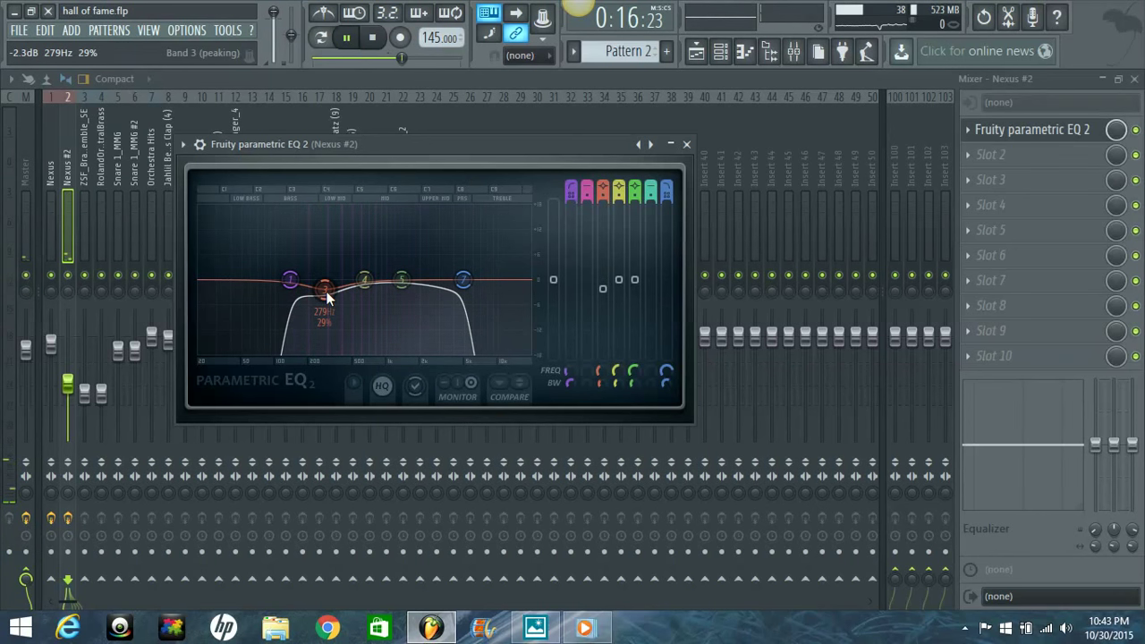
{"action": "scroll", "coordinate": [326, 294], "scroll_direction": "down", "scroll_amount": 2}
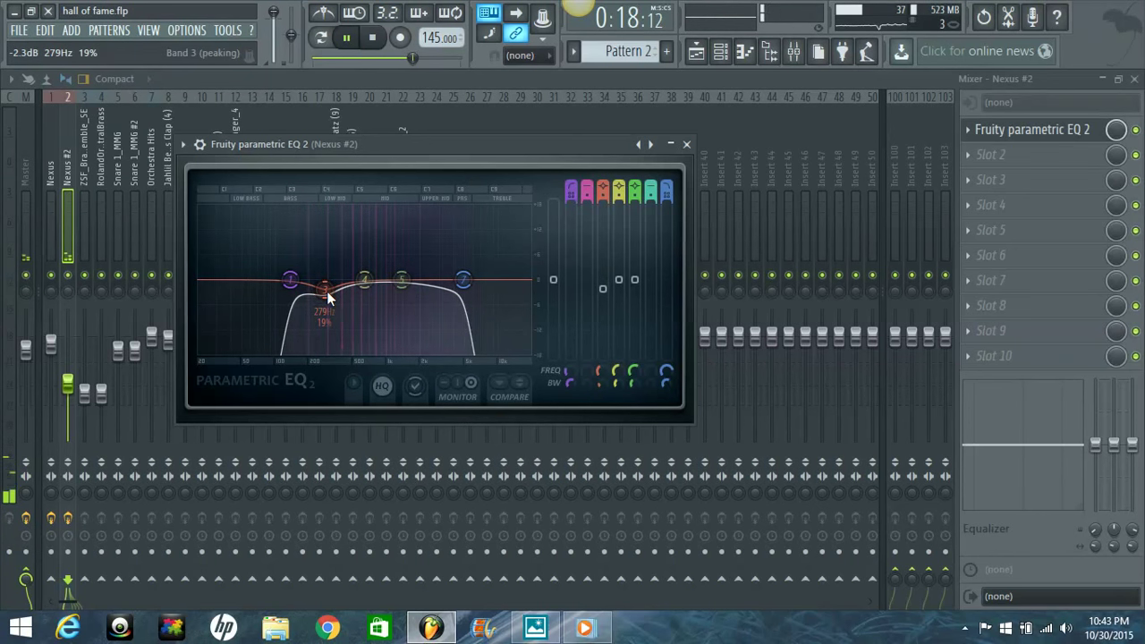
Boost band 5 by 3.6 dB at 2672 Hz with 34% bandwidth and shift band 4 slightly higher in frequency and level
{"action": "left_click_drag", "start_coordinate": [403, 280], "coordinate": [435, 269]}
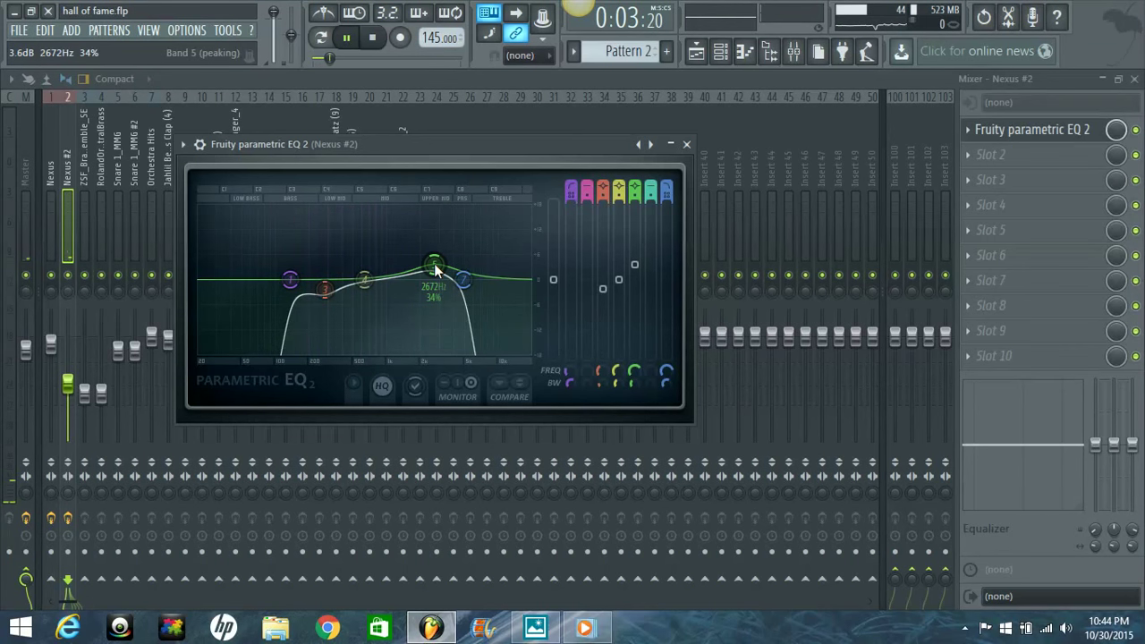
{"action": "left_click_drag", "start_coordinate": [364, 280], "coordinate": [379, 273]}
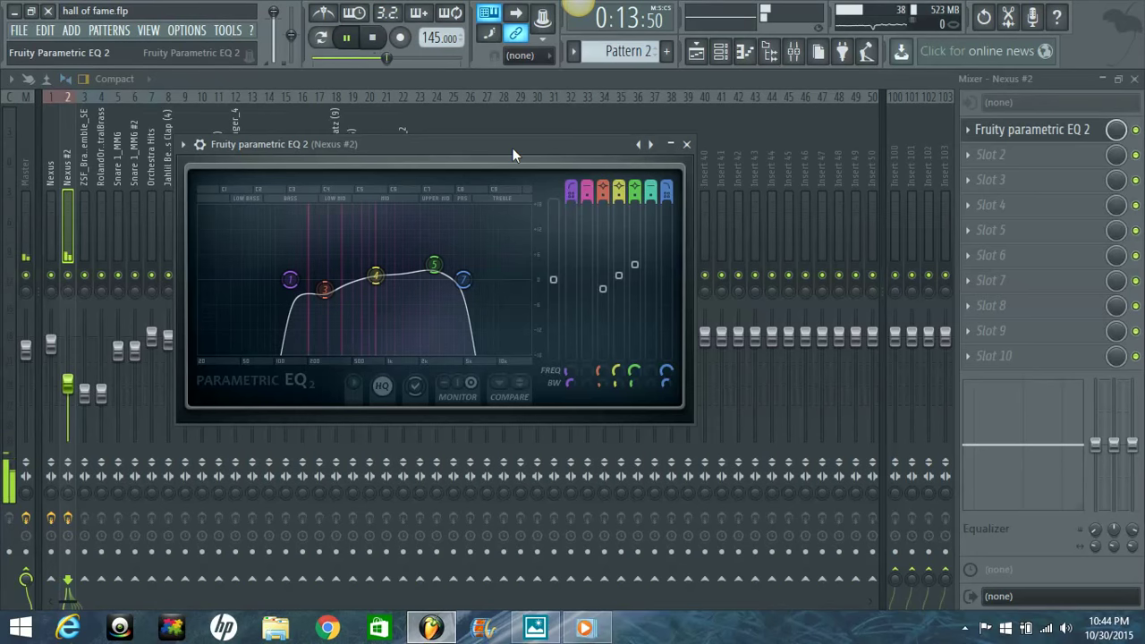
{"action": "left_click_drag", "start_coordinate": [512, 147], "coordinate": [473, 89]}
Select the ZSF_Brass_Ensemble_SE mixer track and unmute its channel in the channel rack
{"action": "left_click", "coordinate": [88, 162]}
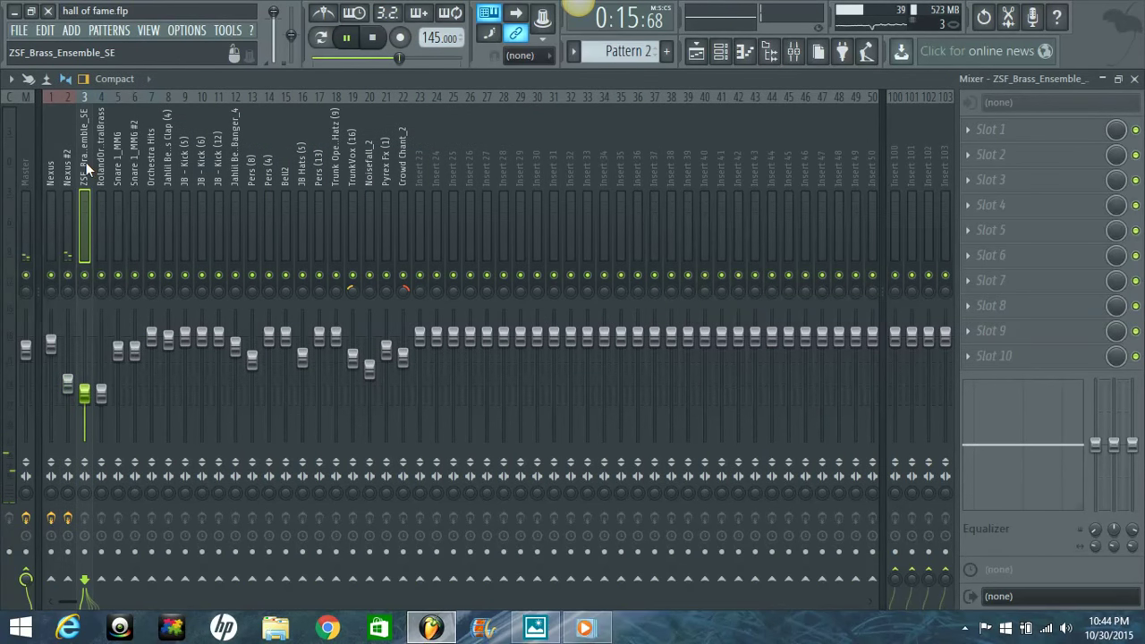
{"action": "key", "text": "F6"}
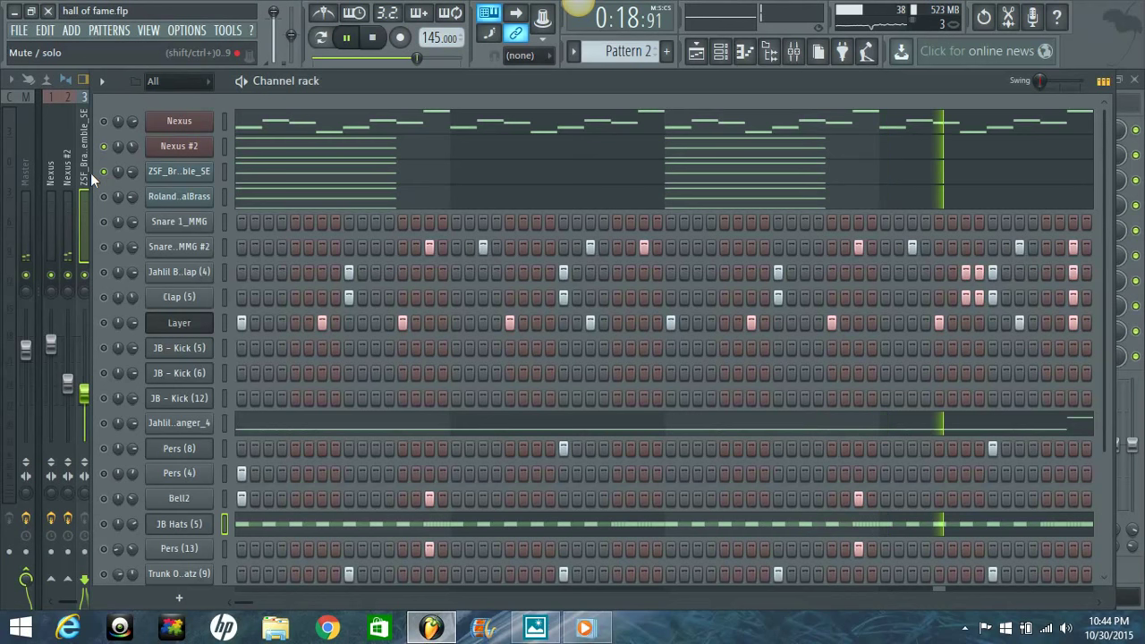
{"action": "key", "text": "F6"}
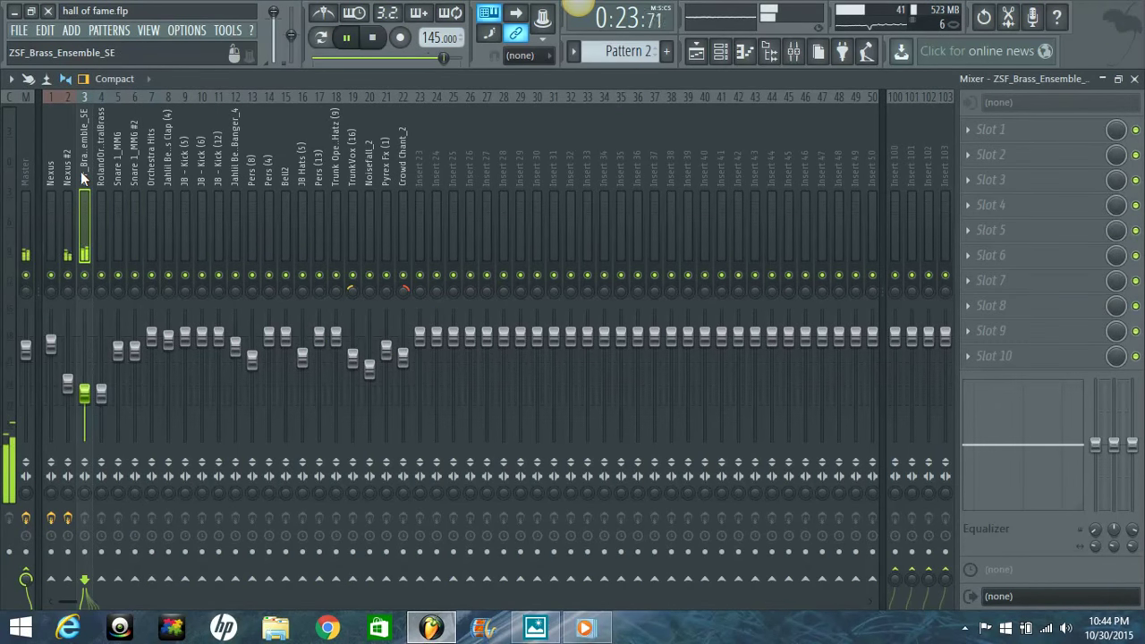
Load Fruity Parametric EQ 2 in the first effect slot of the ZSF brass ensemble track and move its window clear of the tracks
{"action": "left_click", "coordinate": [968, 131]}
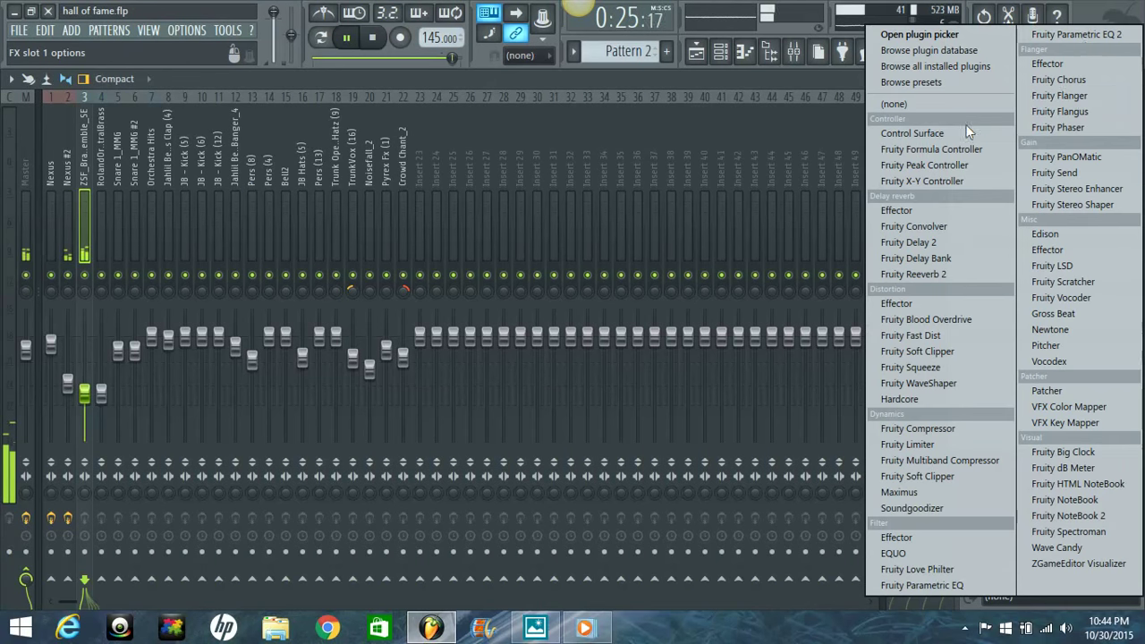
{"action": "left_click", "coordinate": [1084, 33]}
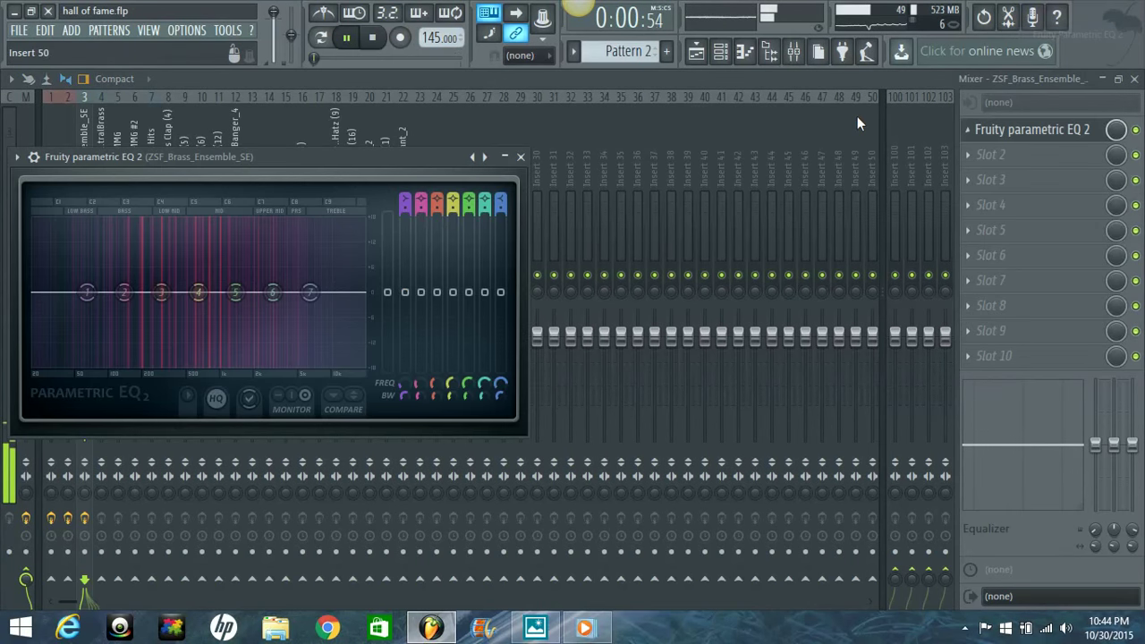
{"action": "left_click_drag", "start_coordinate": [210, 159], "coordinate": [477, 136]}
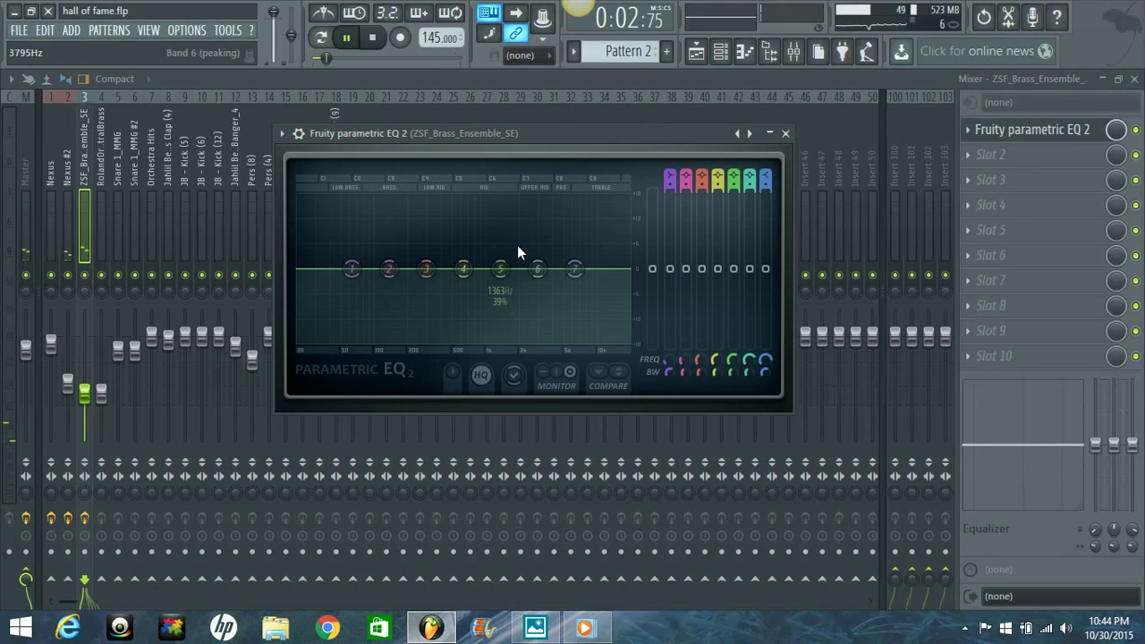
Set band 1 of the ZSF brass equalizer to a steep high-pass and raise its cutoff to band 2's frequency
{"action": "scroll", "coordinate": [673, 174], "scroll_direction": "down", "scroll_amount": 3}
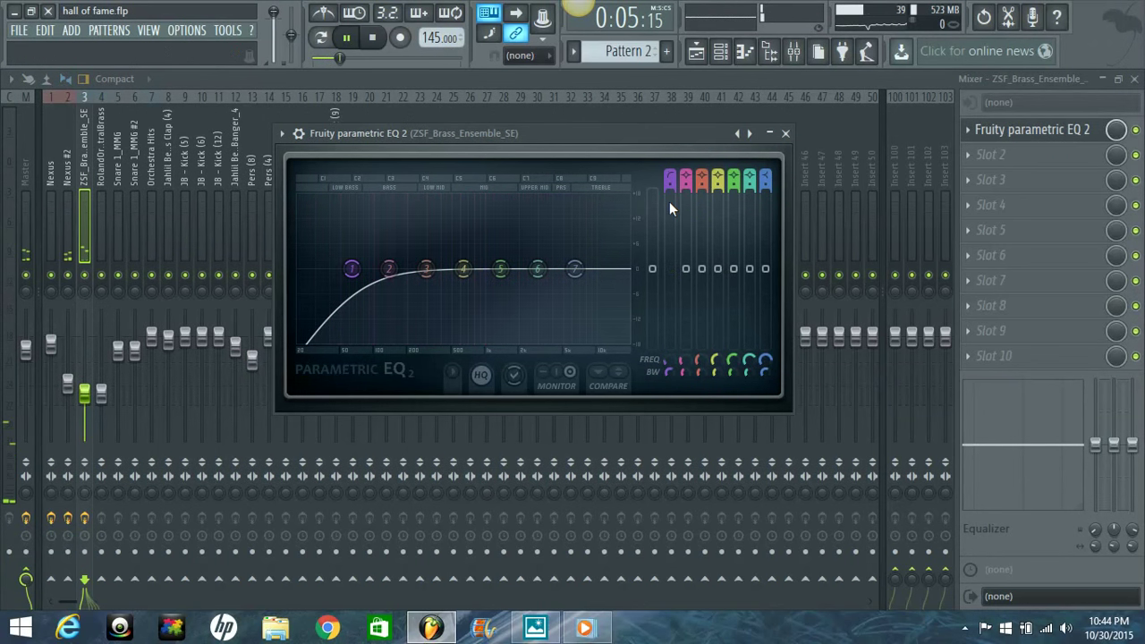
{"action": "scroll", "coordinate": [671, 185], "scroll_direction": "up", "scroll_amount": 3}
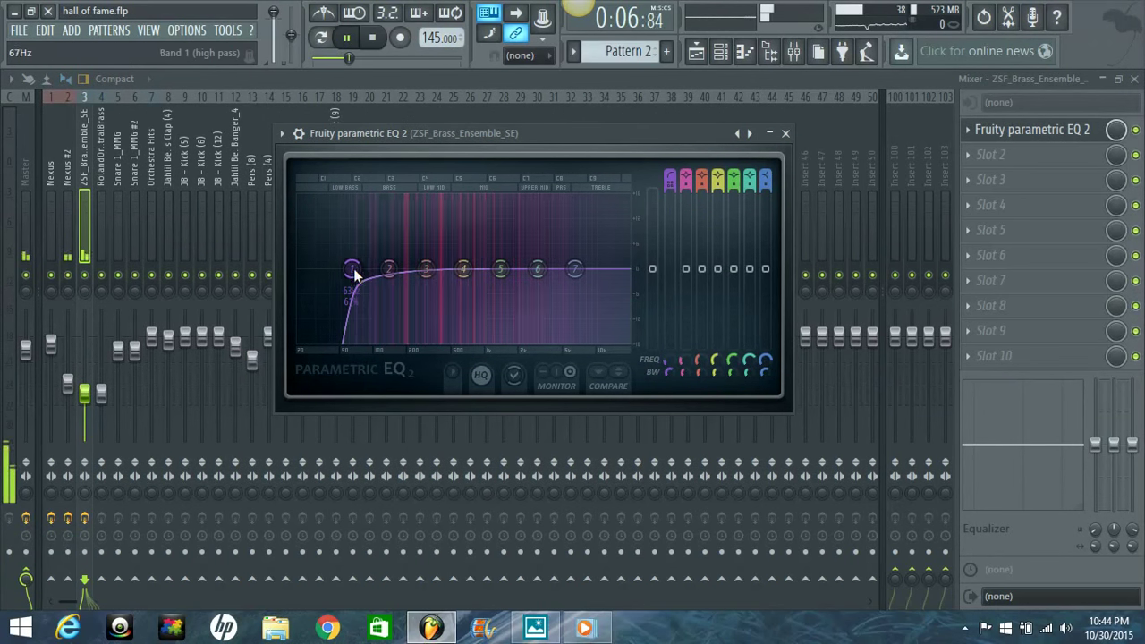
{"action": "left_click_drag", "start_coordinate": [352, 268], "coordinate": [389, 275]}
{"action": "key", "text": "space"}
{"action": "key", "text": "space"}
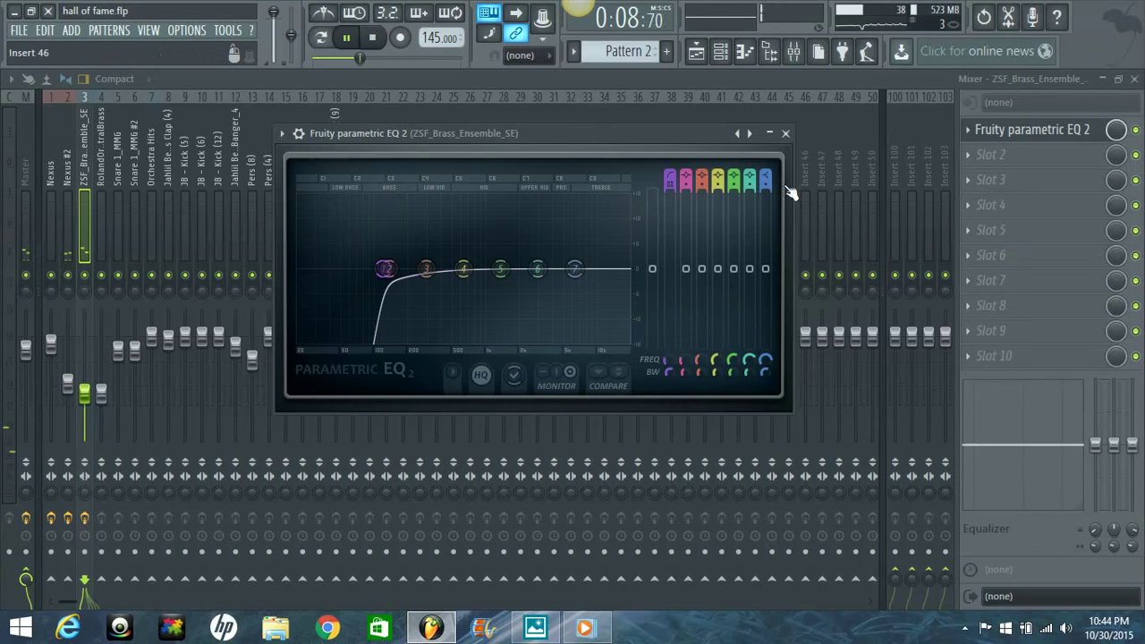
Set band 7 to a steep low-pass with a slightly lowered cutoff, and disable band 2
{"action": "scroll", "coordinate": [775, 182], "scroll_direction": "down", "scroll_amount": 5}
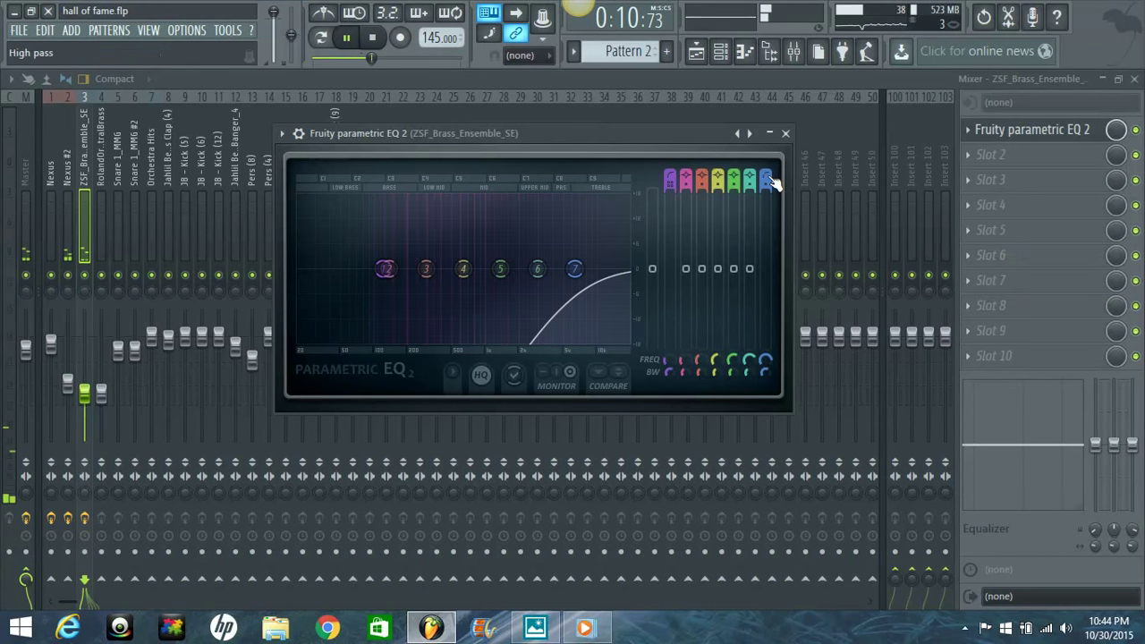
{"action": "scroll", "coordinate": [775, 182], "scroll_direction": "down", "scroll_amount": 1}
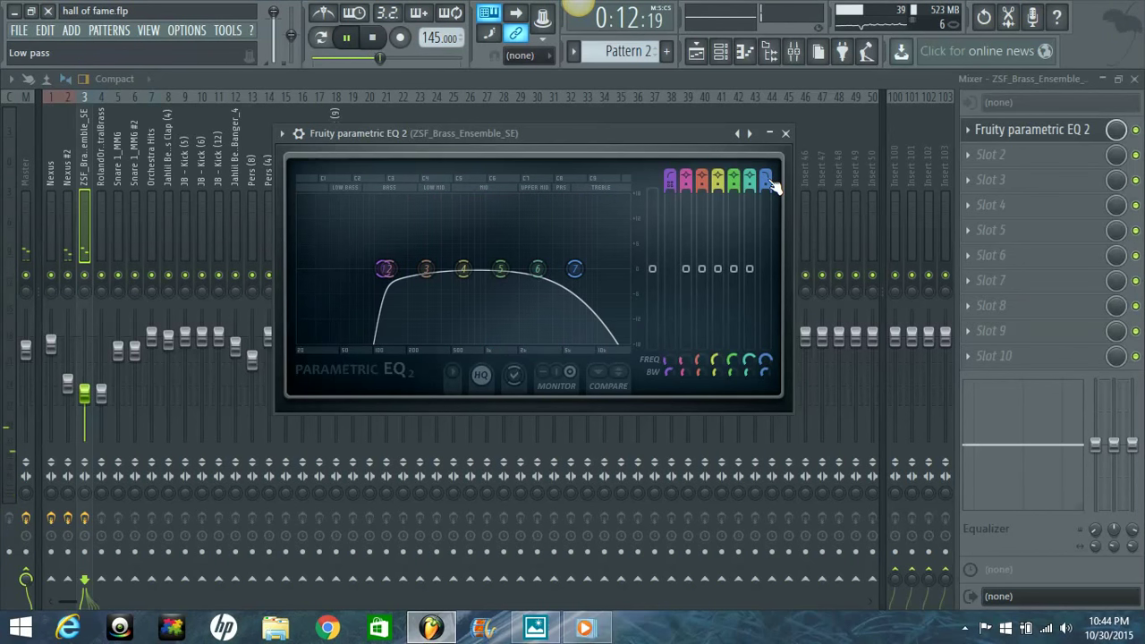
{"action": "scroll", "coordinate": [769, 187], "scroll_direction": "up", "scroll_amount": 3}
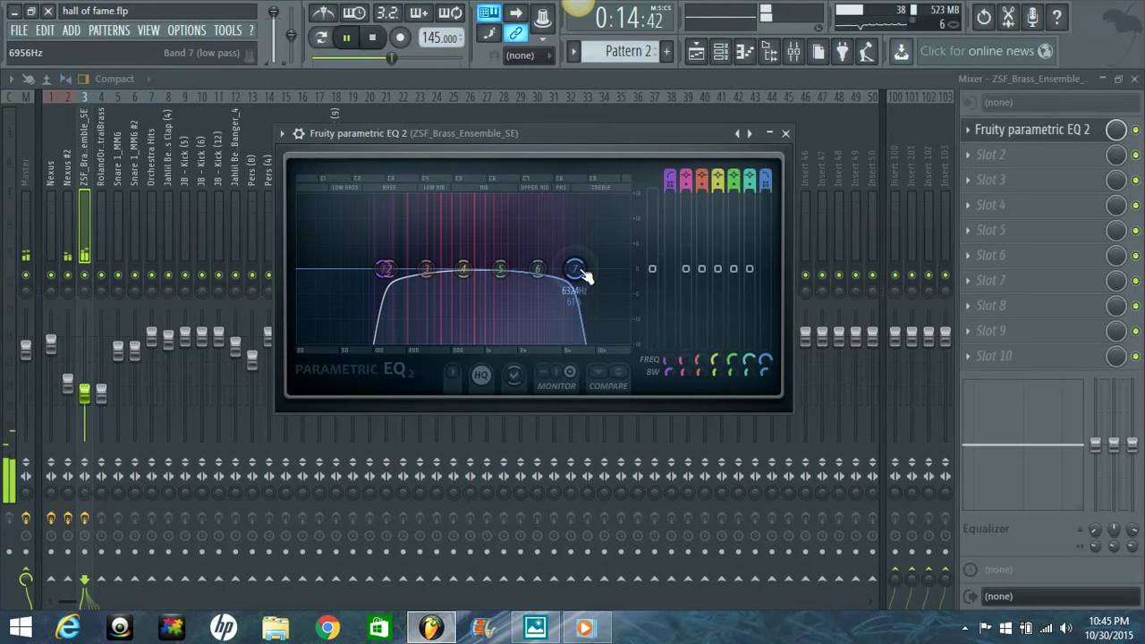
{"action": "left_click_drag", "start_coordinate": [581, 273], "coordinate": [569, 273]}
{"action": "left_click_drag", "start_coordinate": [691, 174], "coordinate": [682, 470]}
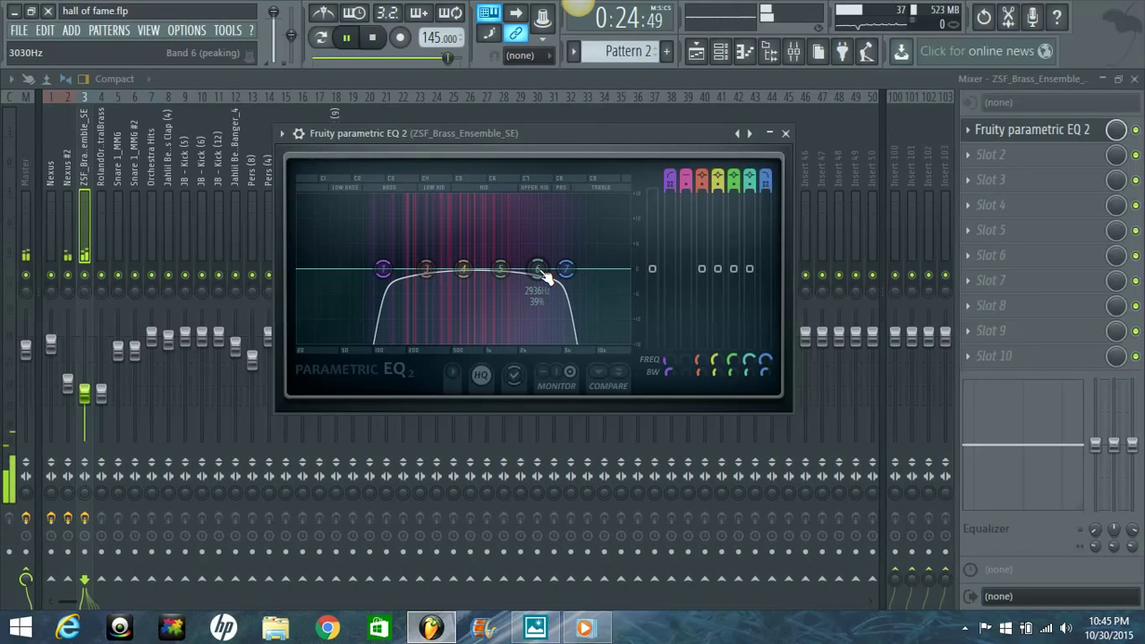
Cut band 6 of the ZSF brass equalizer by 1.6 dB at 3342 Hz and narrow its bandwidth
{"action": "left_click_drag", "start_coordinate": [541, 268], "coordinate": [552, 287]}
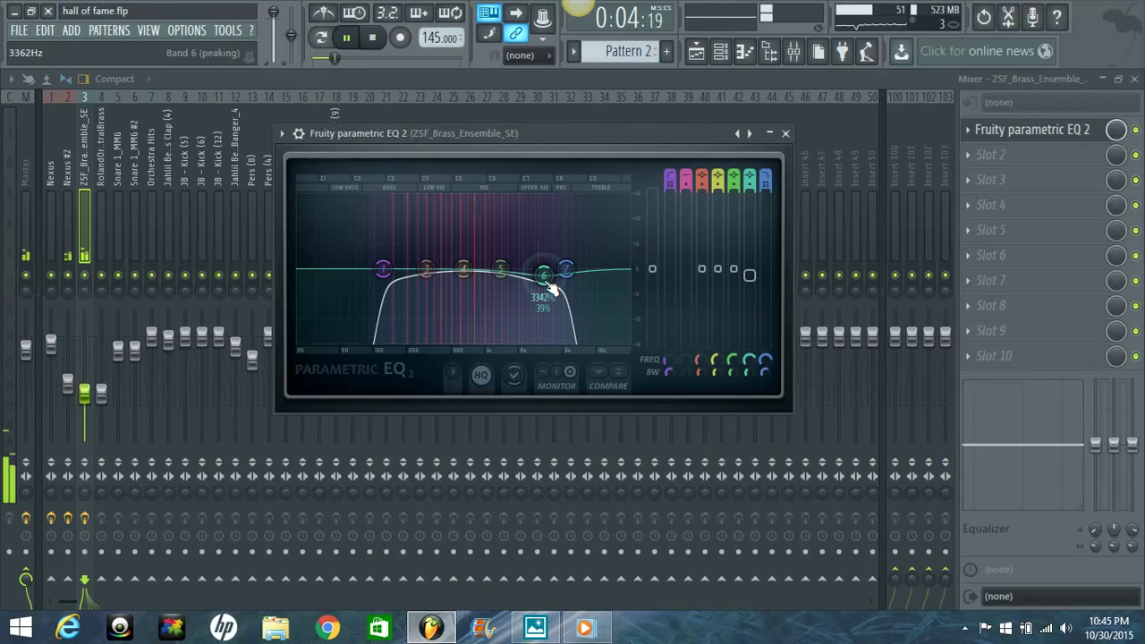
{"action": "scroll", "coordinate": [552, 286], "scroll_direction": "down", "scroll_amount": 3}
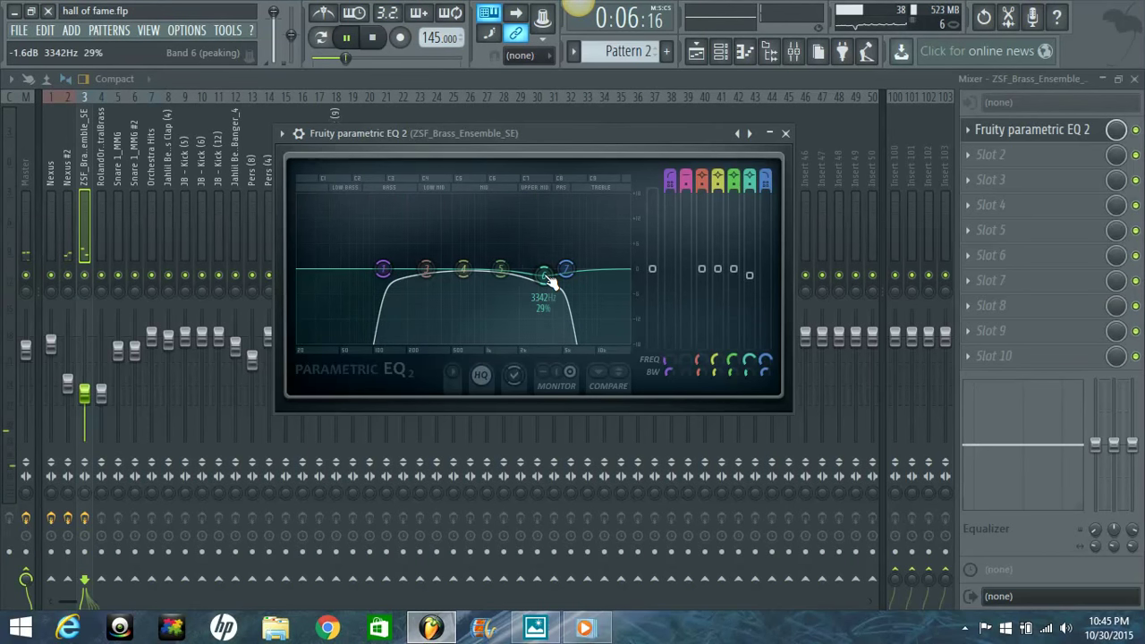
{"action": "scroll", "coordinate": [552, 284], "scroll_direction": "down", "scroll_amount": 3}
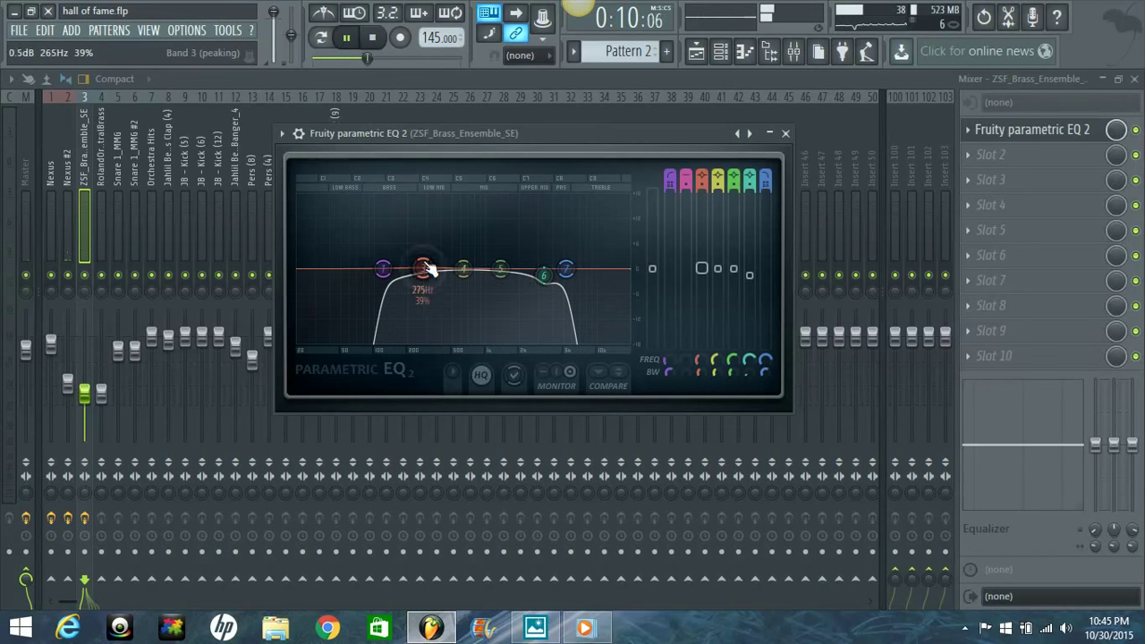
Boost band 3 by 2.5 dB at 215 Hz with 24% bandwidth, and boost band 5 by 1.4 dB at 1093 Hz
{"action": "left_click_drag", "start_coordinate": [426, 268], "coordinate": [414, 253]}
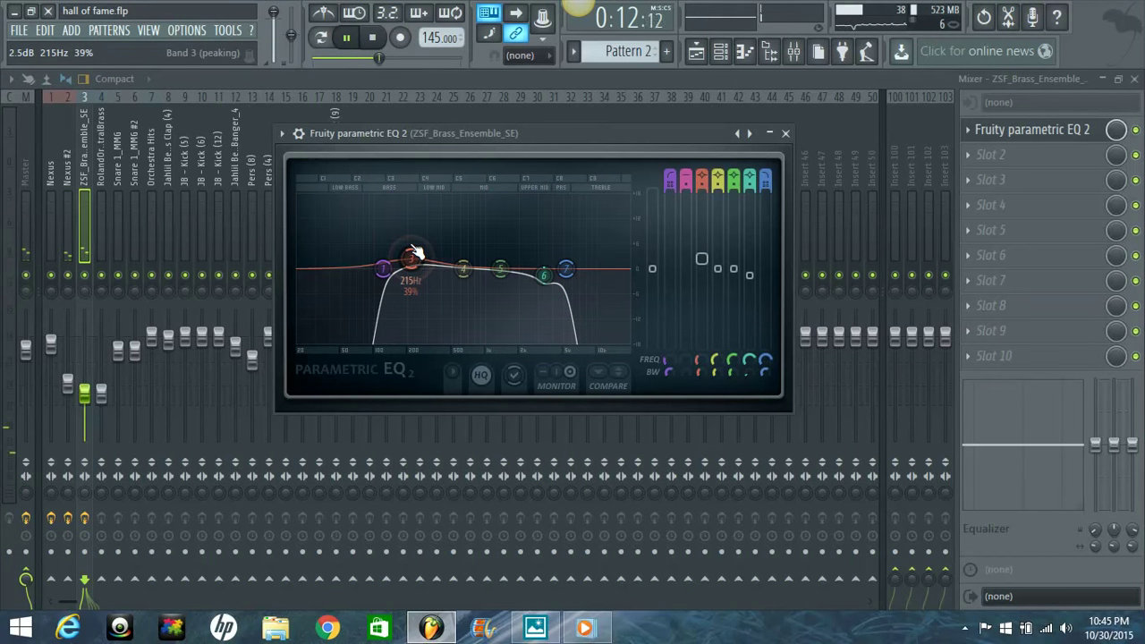
{"action": "scroll", "coordinate": [416, 263], "scroll_direction": "down", "scroll_amount": 2}
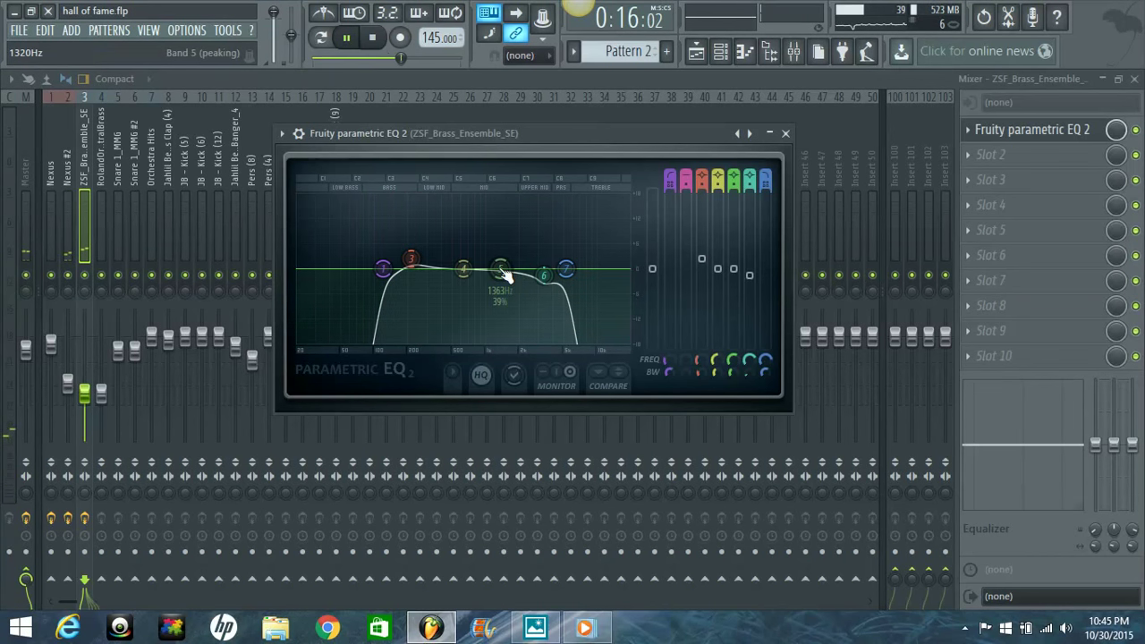
{"action": "left_click_drag", "start_coordinate": [504, 272], "coordinate": [490, 262]}
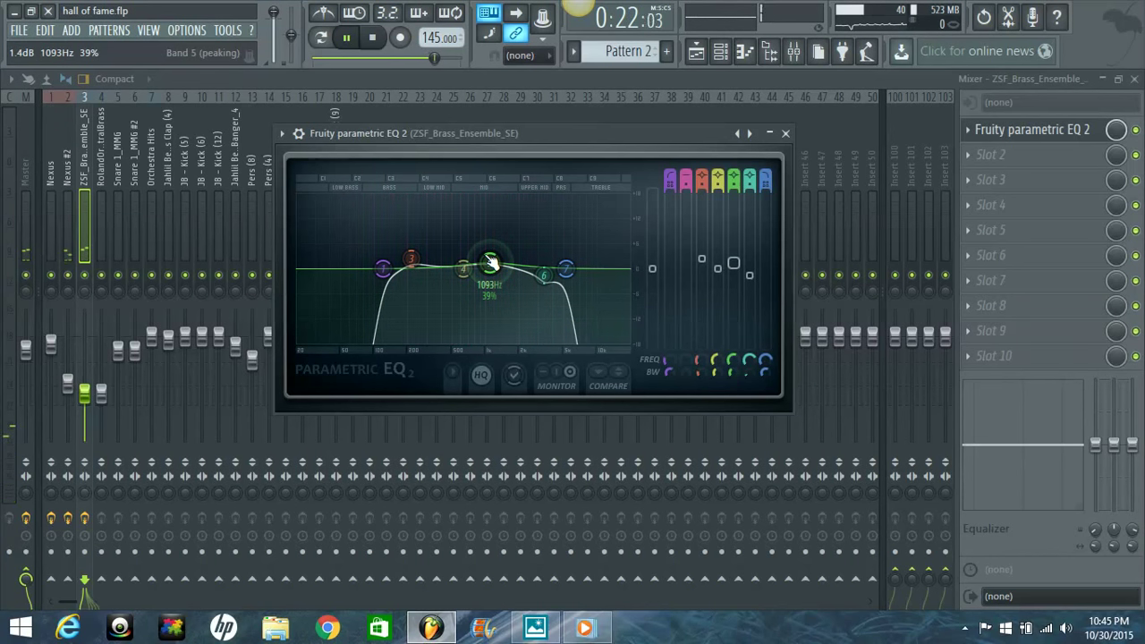
{"action": "scroll", "coordinate": [492, 264], "scroll_direction": "down", "scroll_amount": 3}
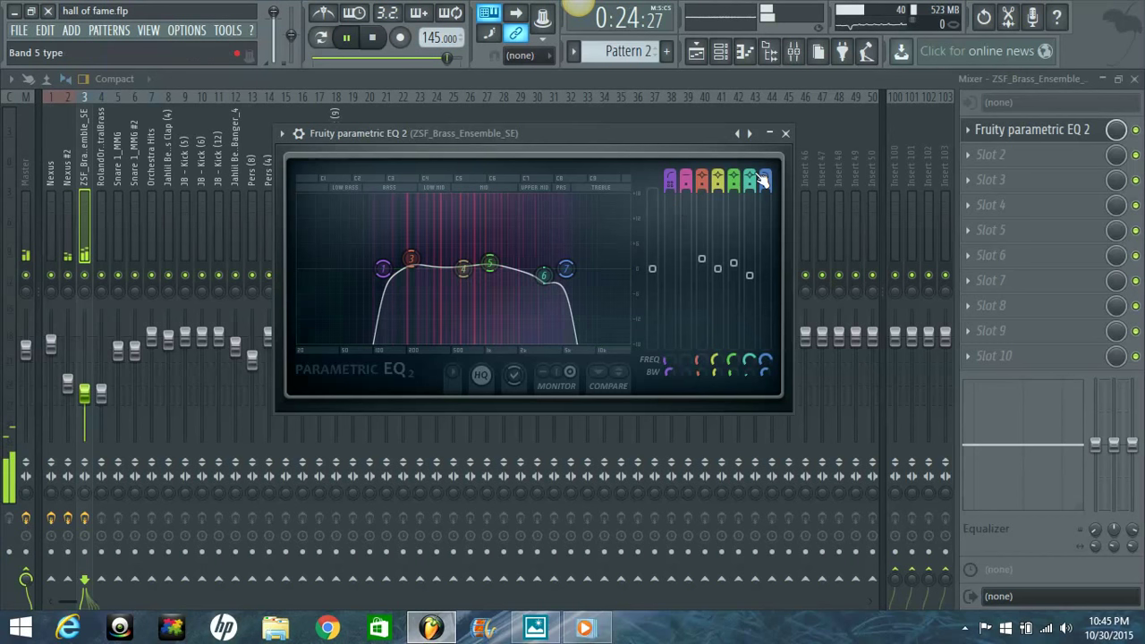
Disable band 4 and fine-tune band 3's boost to about 2.9 dB at 215 Hz
{"action": "left_click_drag", "start_coordinate": [718, 183], "coordinate": [726, 283]}
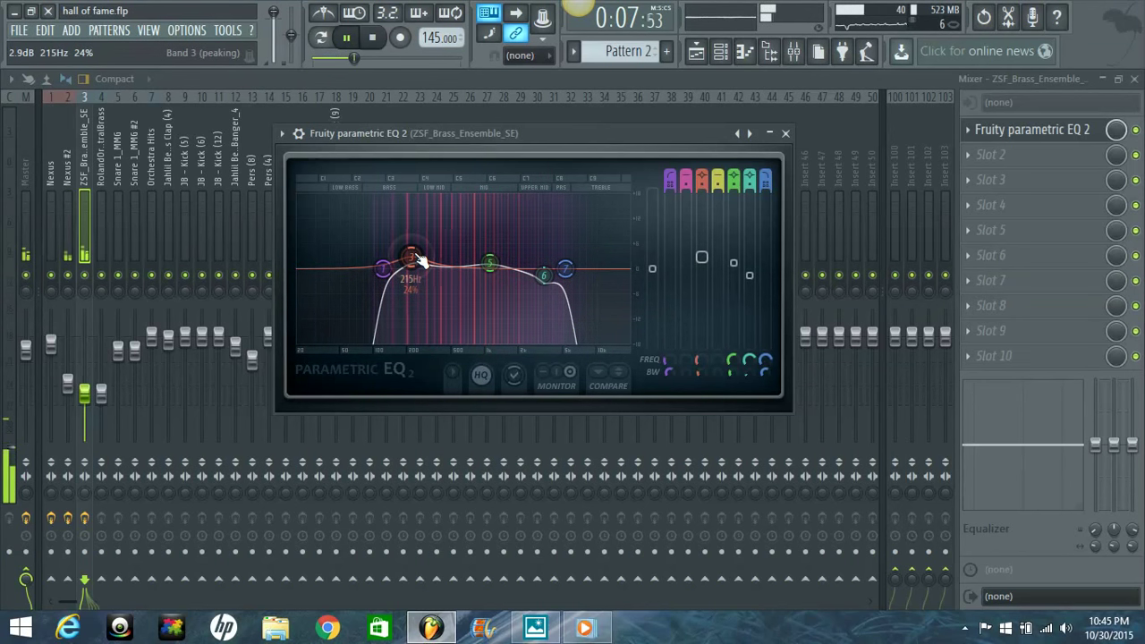
{"action": "left_click_drag", "start_coordinate": [415, 253], "coordinate": [412, 256]}
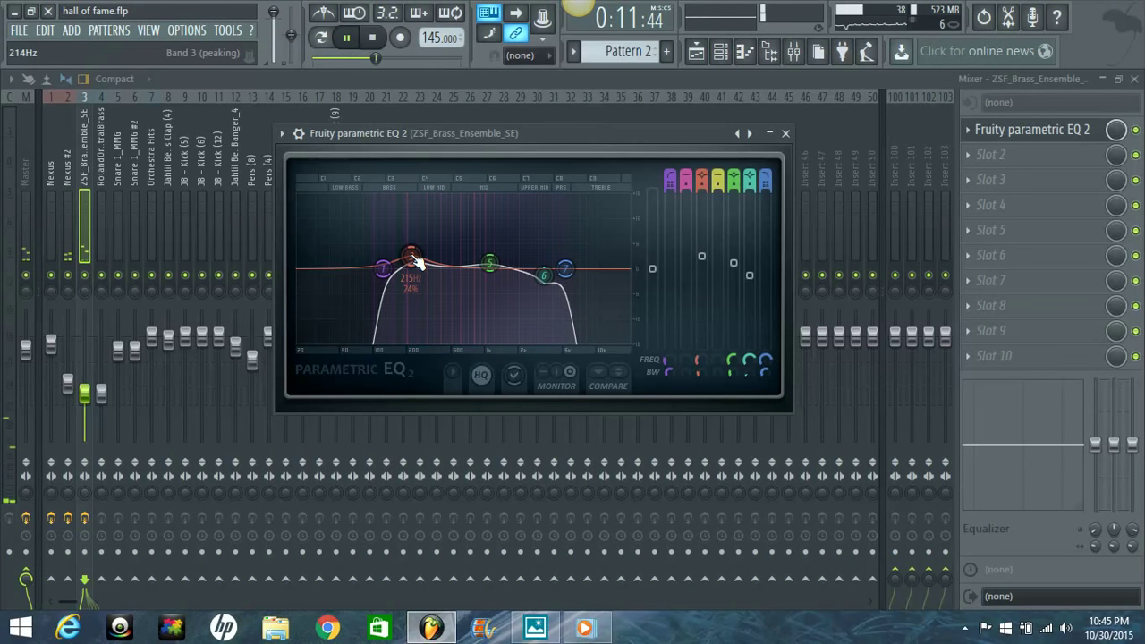
Unmute the RolandOrchestralBrass channel in the channel rack and return to the mixer
{"action": "left_click", "coordinate": [101, 174]}
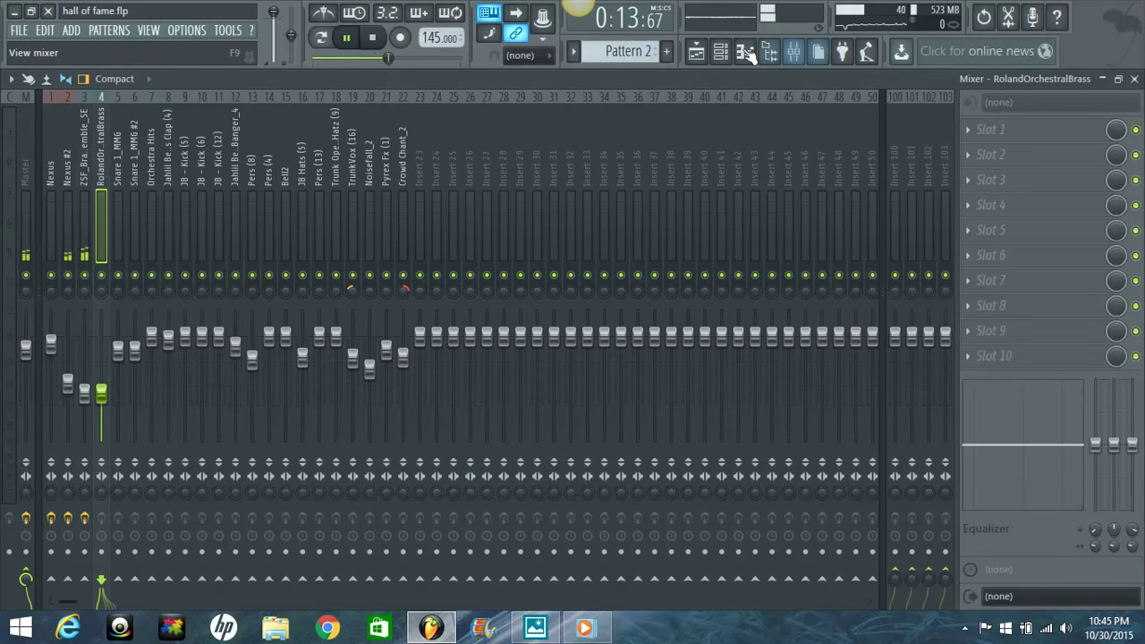
{"action": "left_click", "coordinate": [747, 53]}
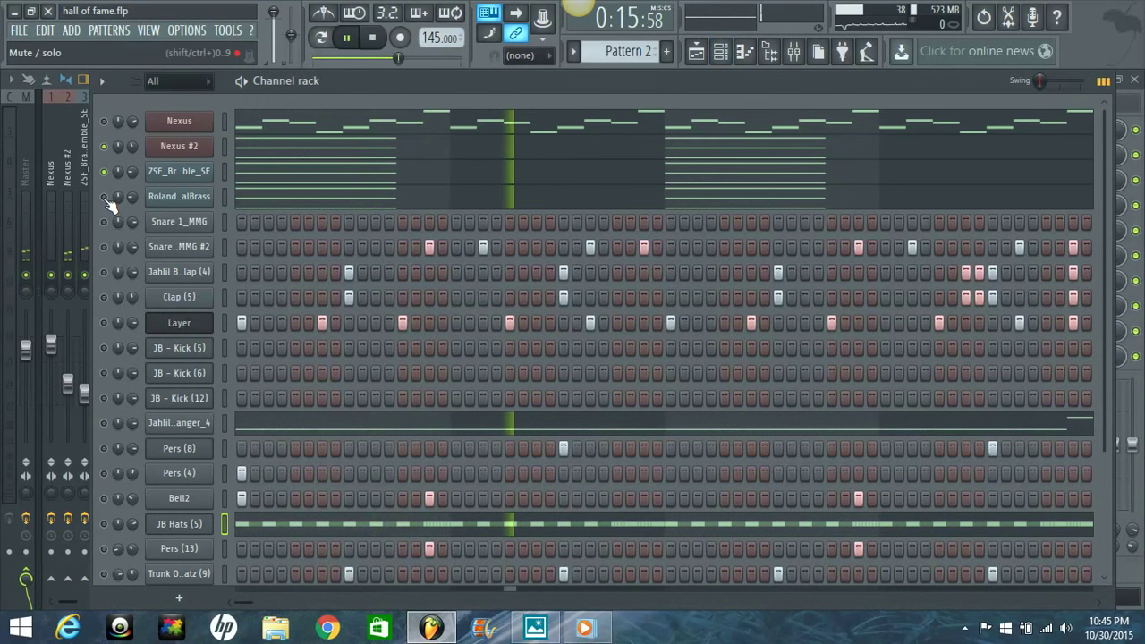
{"action": "left_click", "coordinate": [83, 157]}
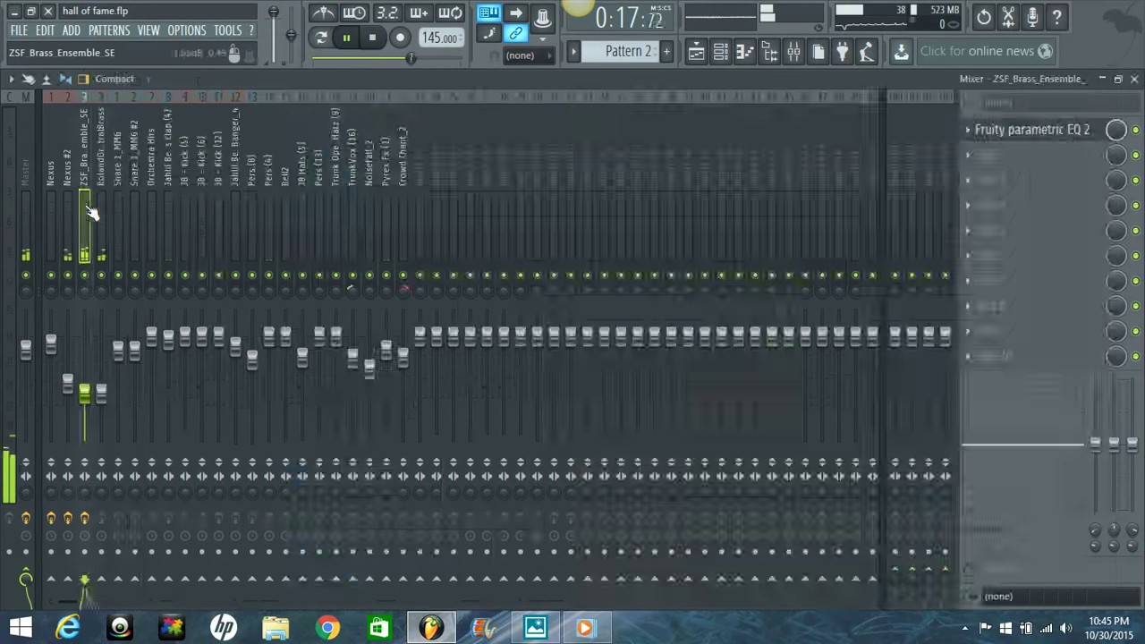
Lower the RolandOrchestralBrass track's volume to about -16.6 dB and pan it to the left
{"action": "left_click", "coordinate": [102, 402]}
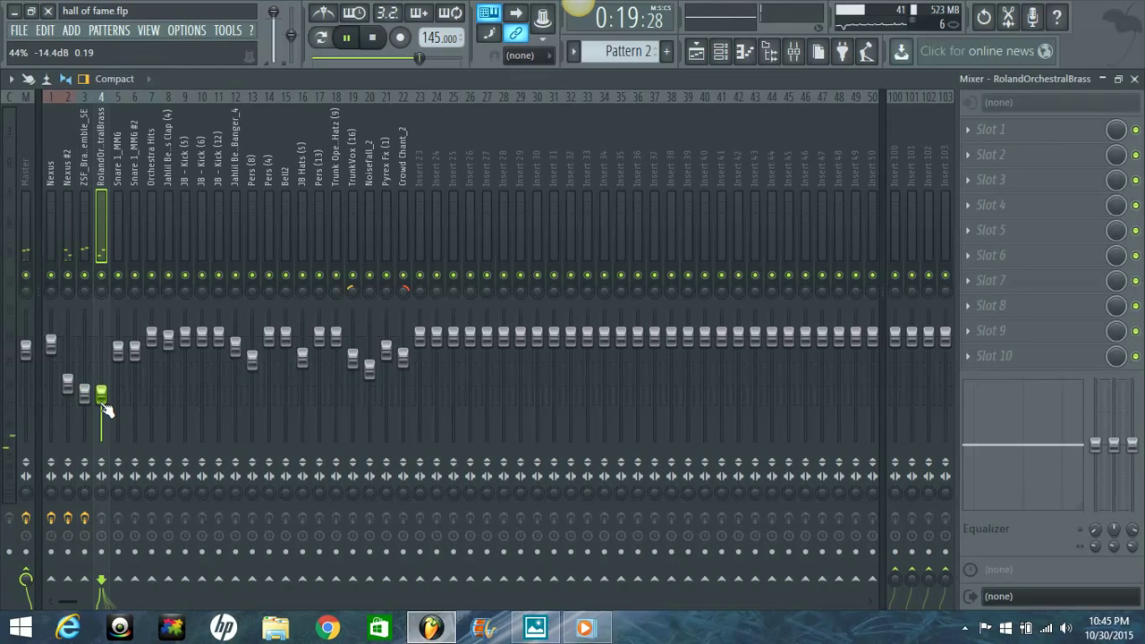
{"action": "left_click_drag", "start_coordinate": [105, 409], "coordinate": [104, 408]}
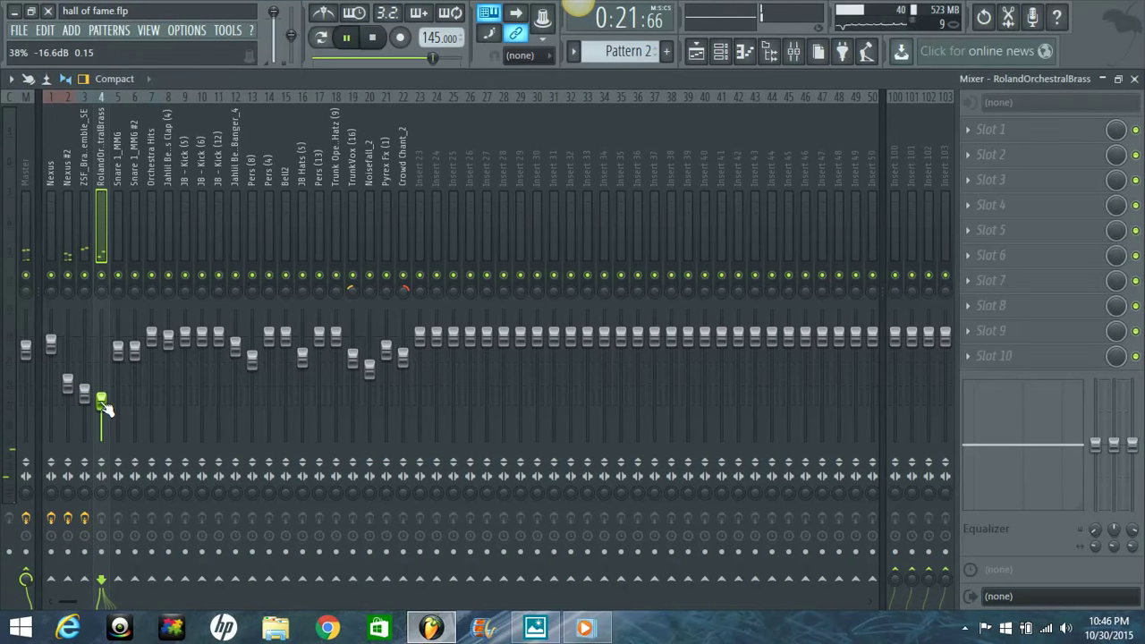
{"action": "left_click_drag", "start_coordinate": [104, 292], "coordinate": [111, 336]}
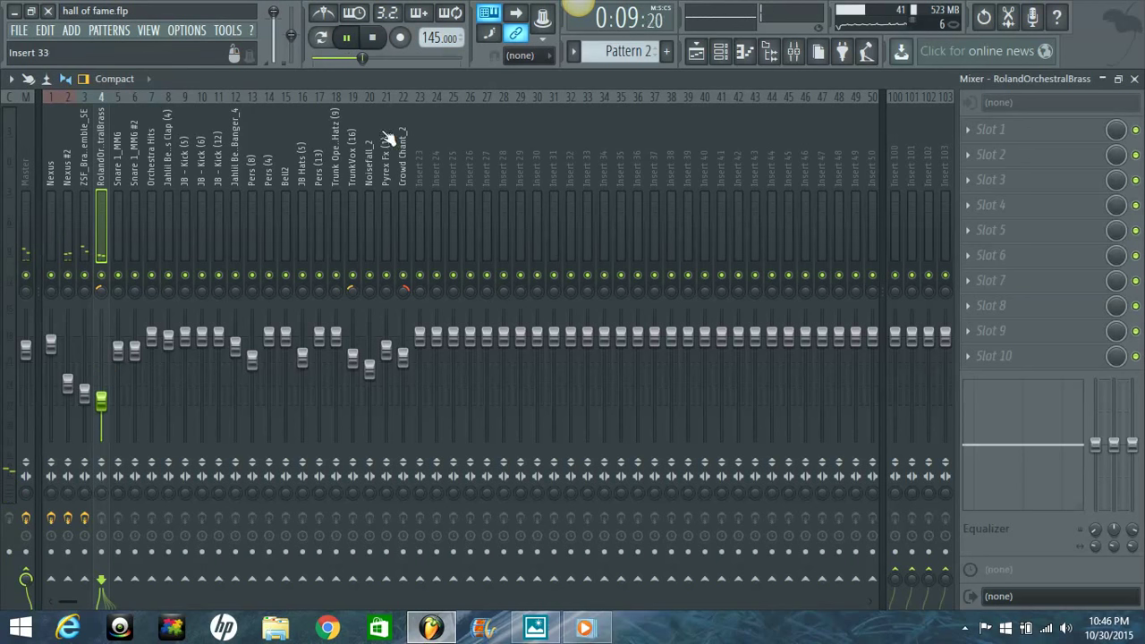
Load Fruity Parametric EQ 2 on the RolandOrchestralBrass track and set band 1 to a Steep 8 high-pass at about 122 Hz
{"action": "left_click", "coordinate": [974, 130]}
{"action": "left_click", "coordinate": [1068, 109]}
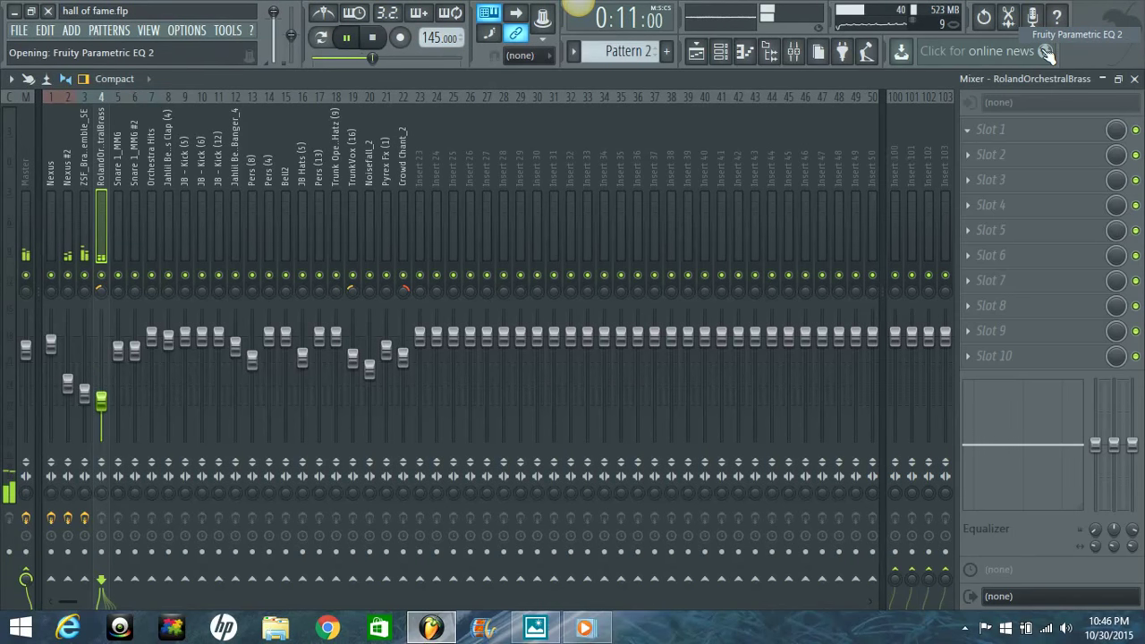
{"action": "left_click", "coordinate": [537, 334]}
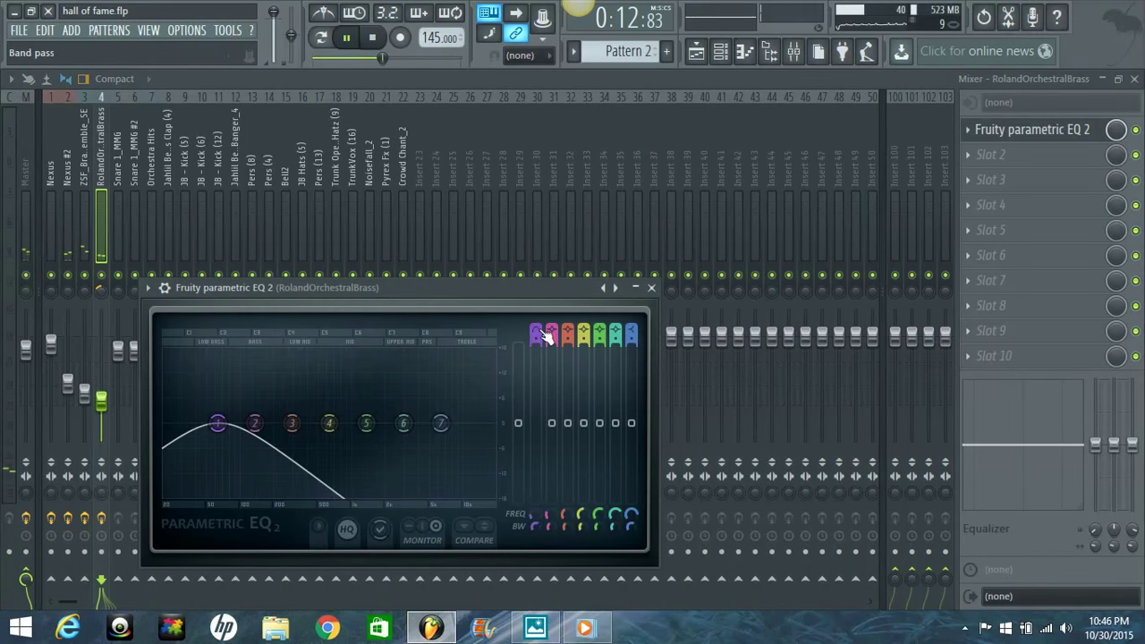
{"action": "left_click", "coordinate": [548, 335]}
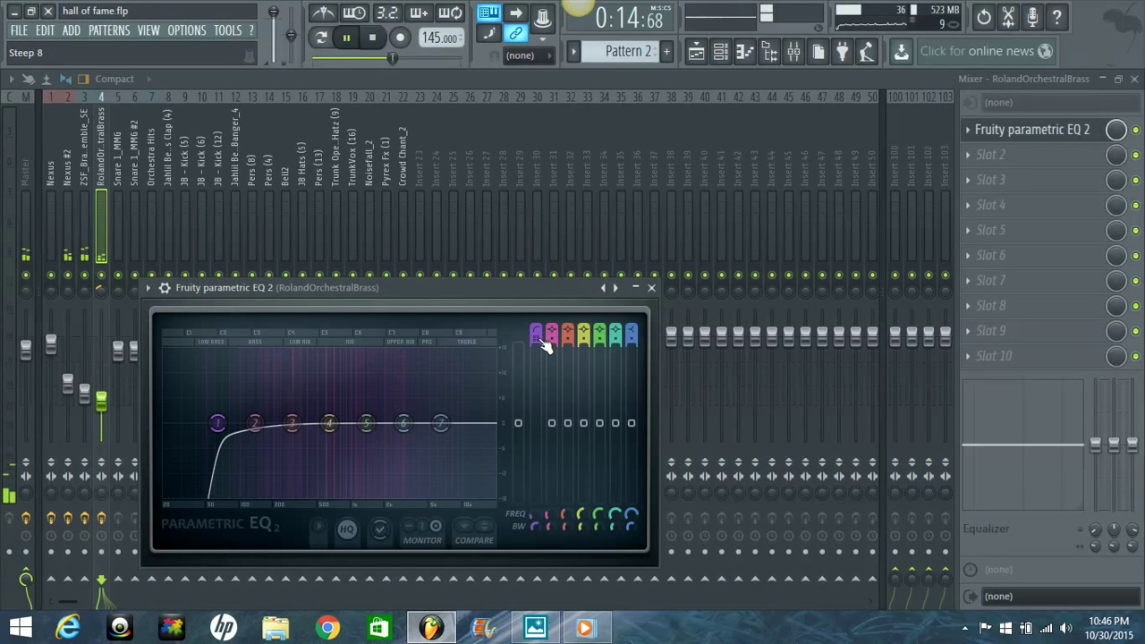
{"action": "left_click_drag", "start_coordinate": [217, 422], "coordinate": [262, 441]}
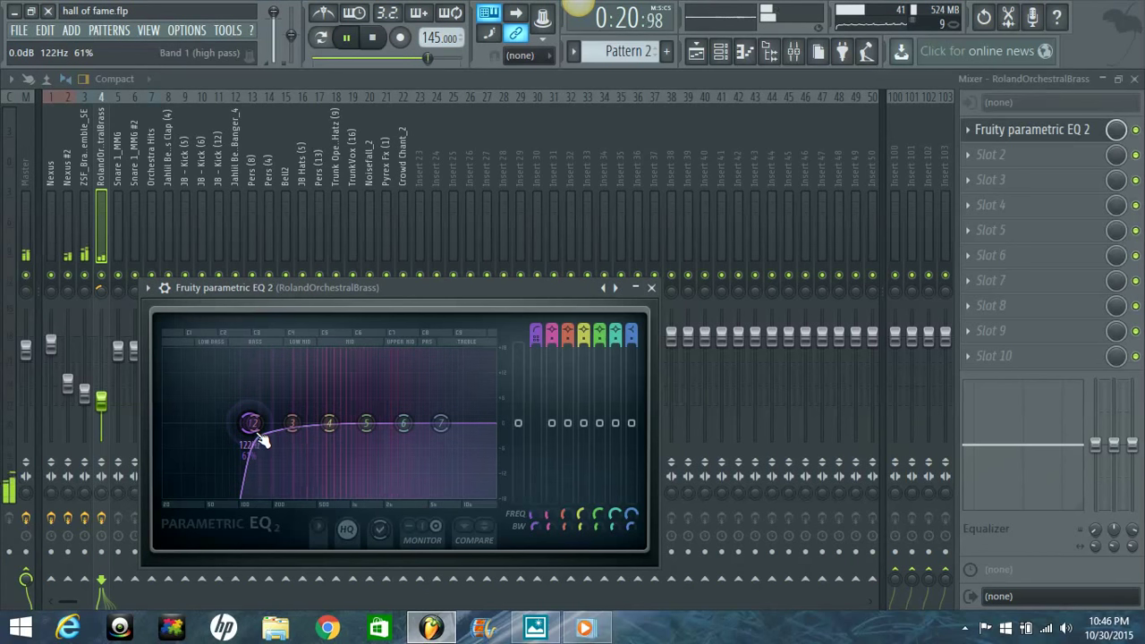
Disable band 2 of the Roland brass equalizer and set band 7 to a steep low-pass with a raised cutoff
{"action": "left_click_drag", "start_coordinate": [637, 330], "coordinate": [636, 338]}
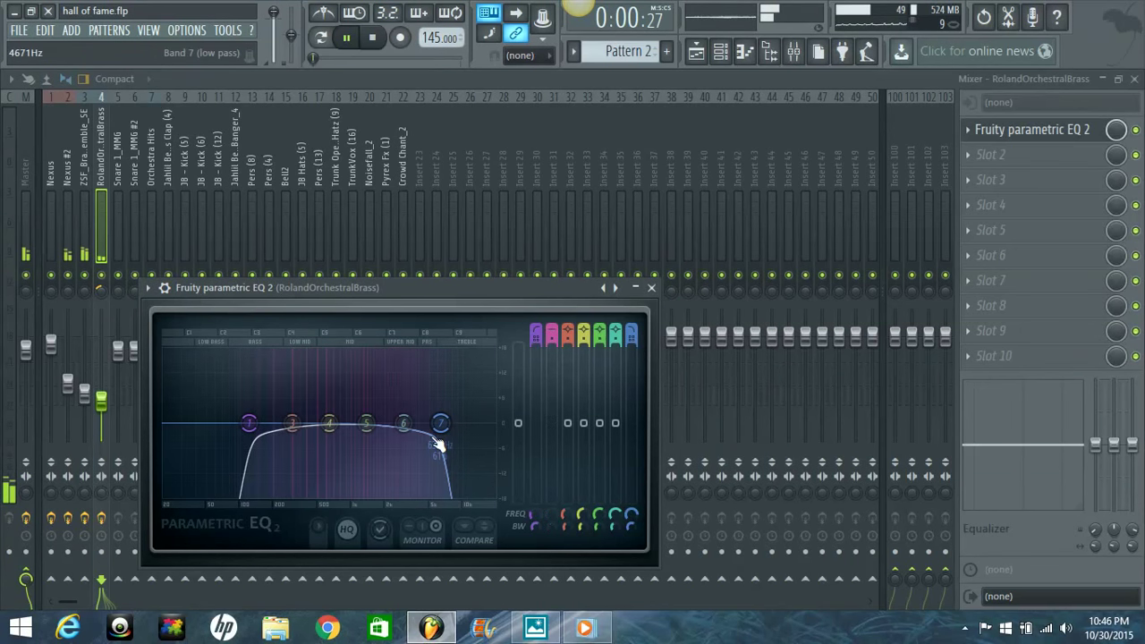
{"action": "left_click_drag", "start_coordinate": [445, 435], "coordinate": [485, 439]}
Stop playback and mute the ZSF brass ensemble and Nexus #2 mixer tracks
{"action": "key", "text": "space"}
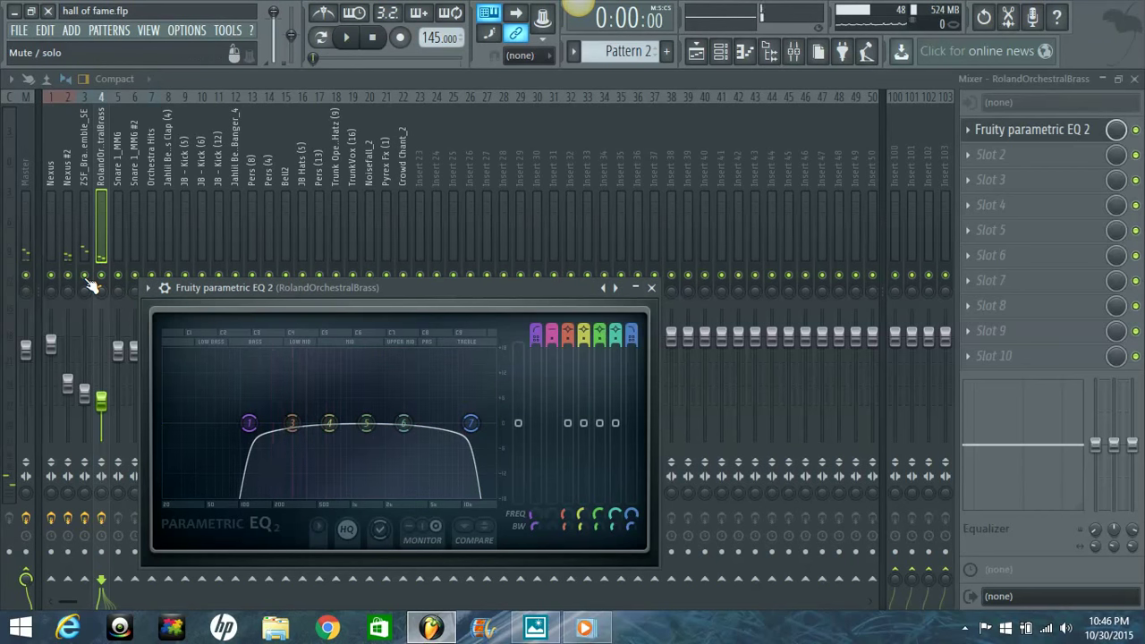
{"action": "left_click", "coordinate": [86, 277]}
{"action": "left_click", "coordinate": [68, 278]}
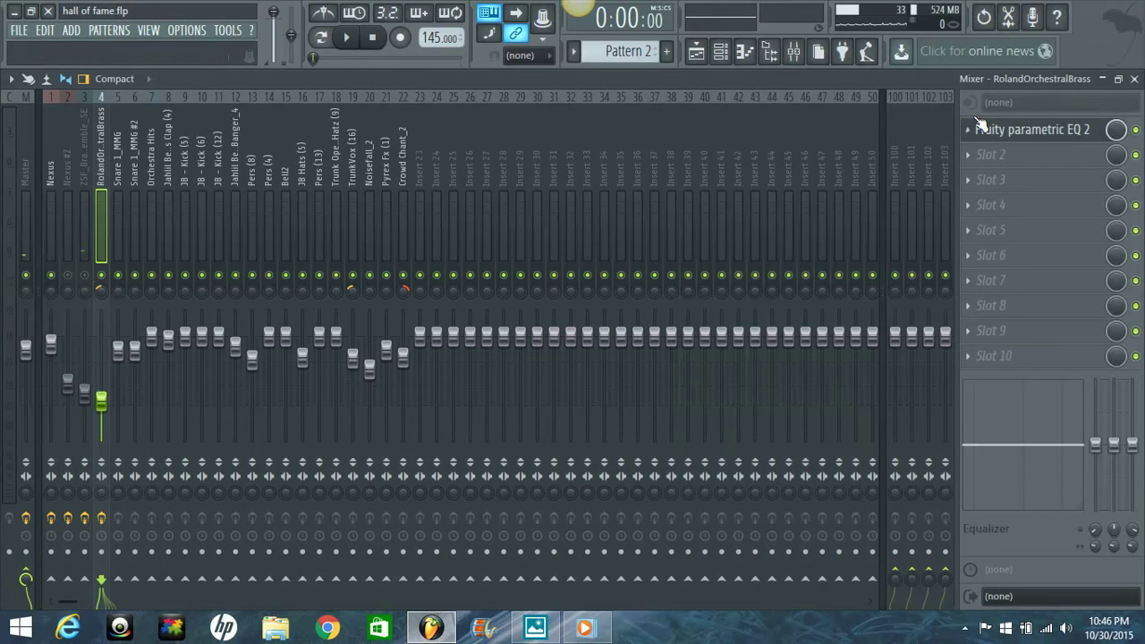
Reopen the Roland brass equalizer, raise the band 7 cutoff slightly, and boost band 6 at about 6.6 kHz with the pattern playing
{"action": "left_click", "coordinate": [1009, 131]}
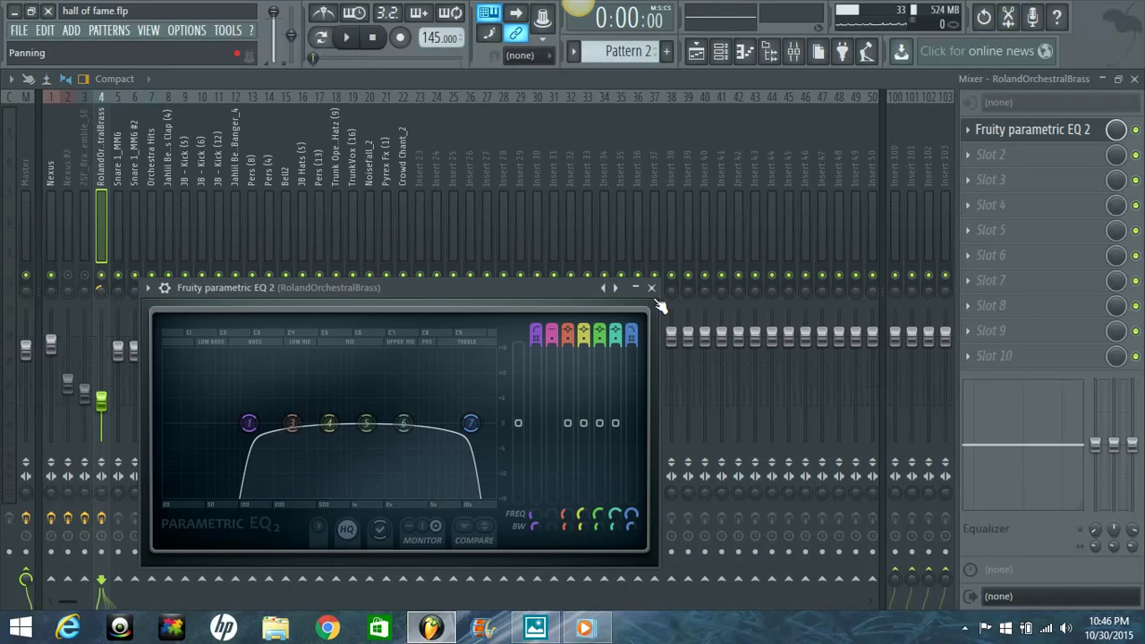
{"action": "left_click_drag", "start_coordinate": [548, 296], "coordinate": [693, 110]}
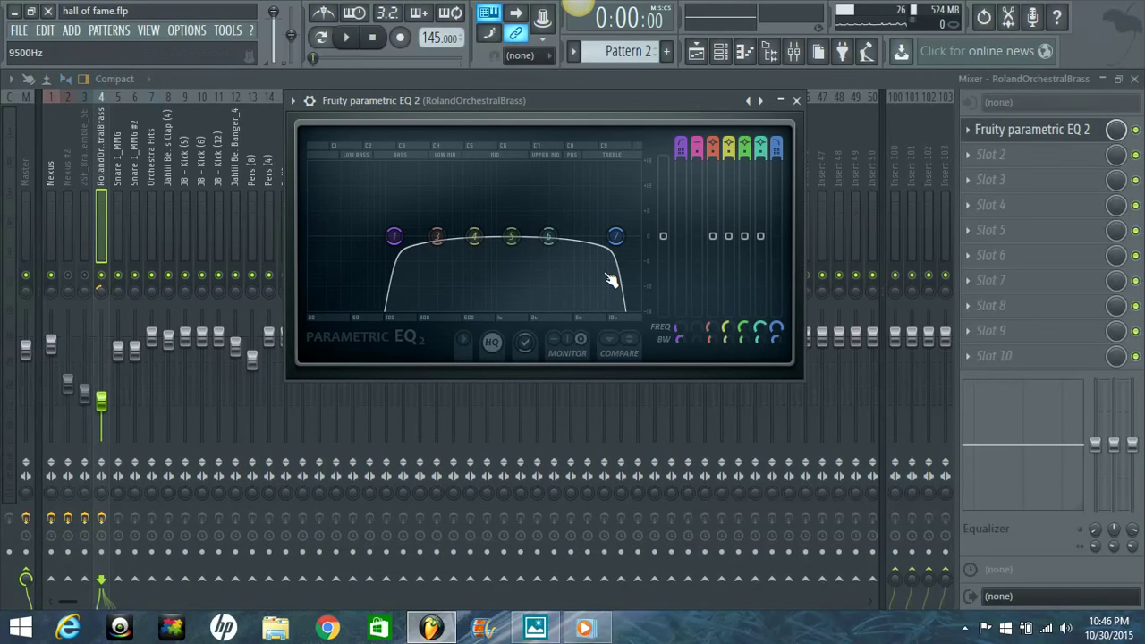
{"action": "left_click_drag", "start_coordinate": [619, 242], "coordinate": [627, 240]}
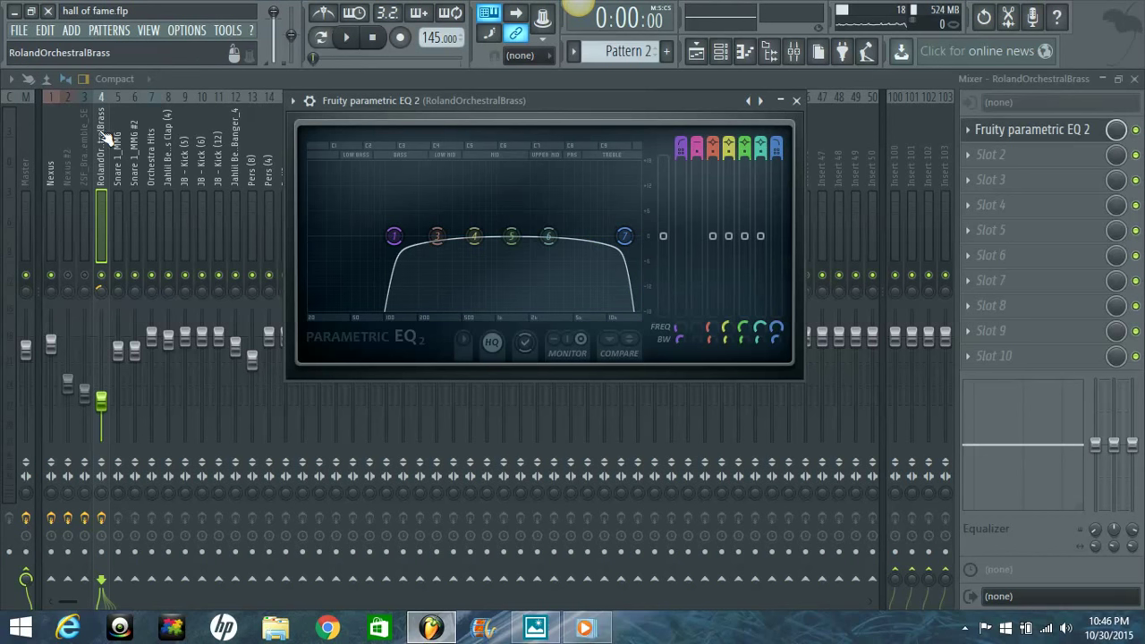
{"action": "left_click_drag", "start_coordinate": [551, 239], "coordinate": [592, 228]}
{"action": "key", "text": "space"}
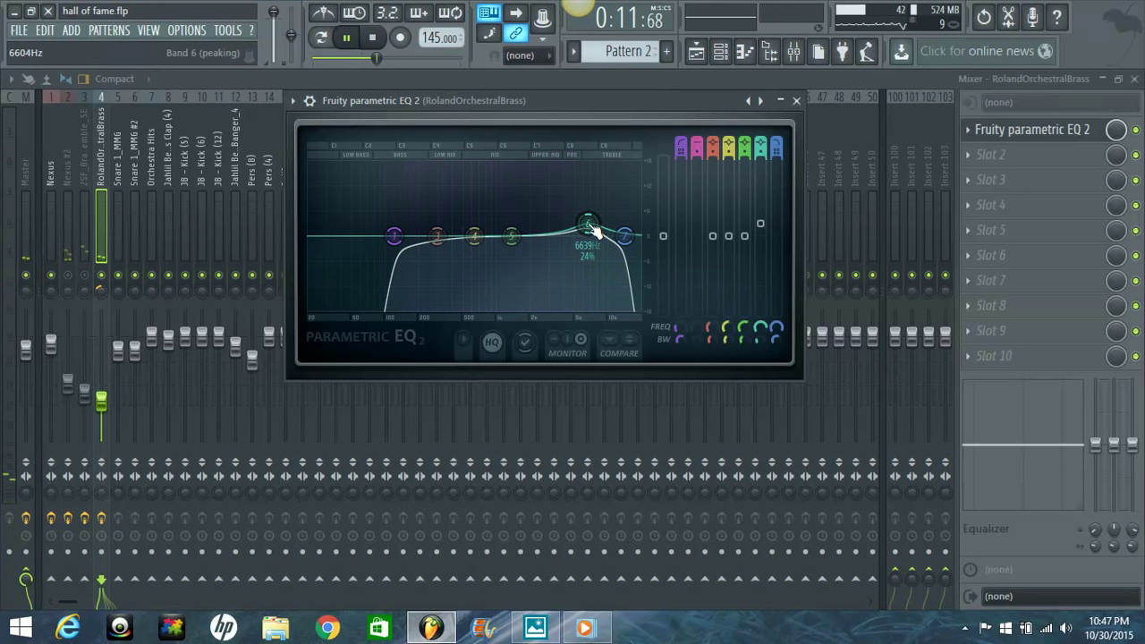
Boost band 3 by 2.5 dB at 202 Hz with 29% bandwidth and raise band 5 slightly at about 1435 Hz
{"action": "left_click_drag", "start_coordinate": [436, 236], "coordinate": [416, 223]}
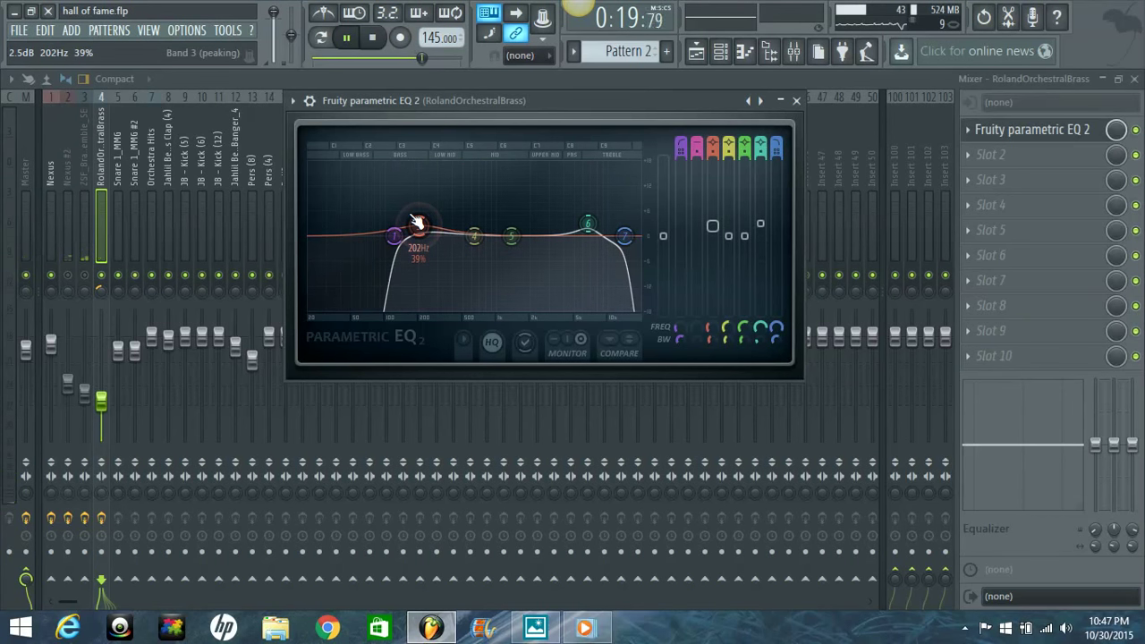
{"action": "scroll", "coordinate": [417, 223], "scroll_direction": "down", "scroll_amount": 5}
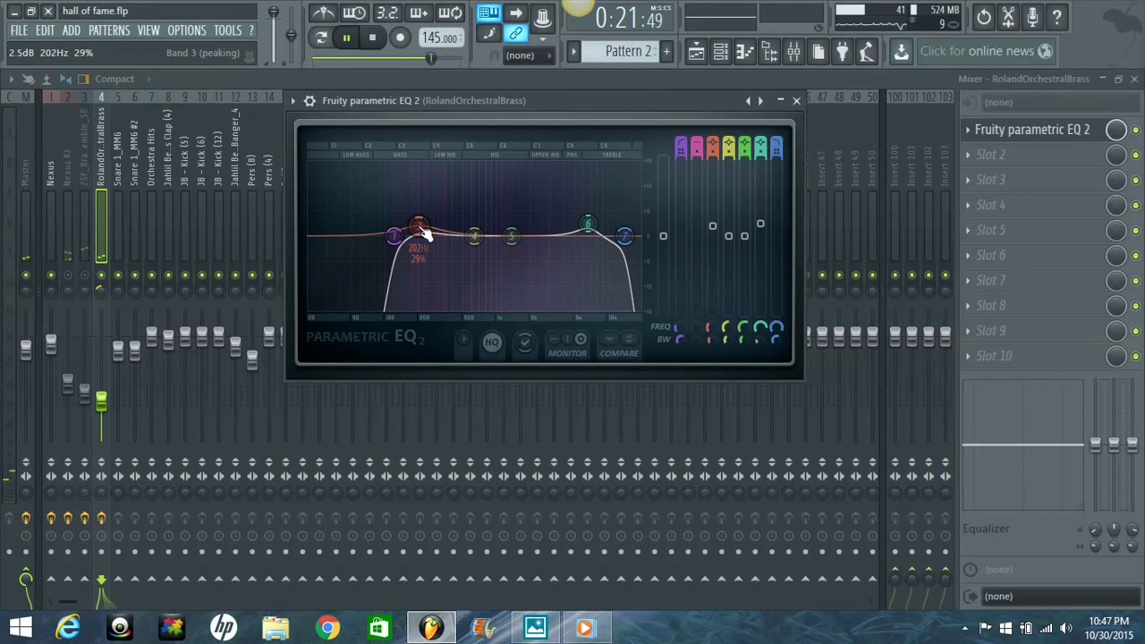
{"action": "mouse_move", "coordinate": [512, 236]}
{"action": "left_mouse_down"}
{"action": "mouse_move", "coordinate": [515, 202]}
{"action": "mouse_move", "coordinate": [514, 272]}
{"action": "mouse_move", "coordinate": [520, 236]}
{"action": "left_mouse_up"}
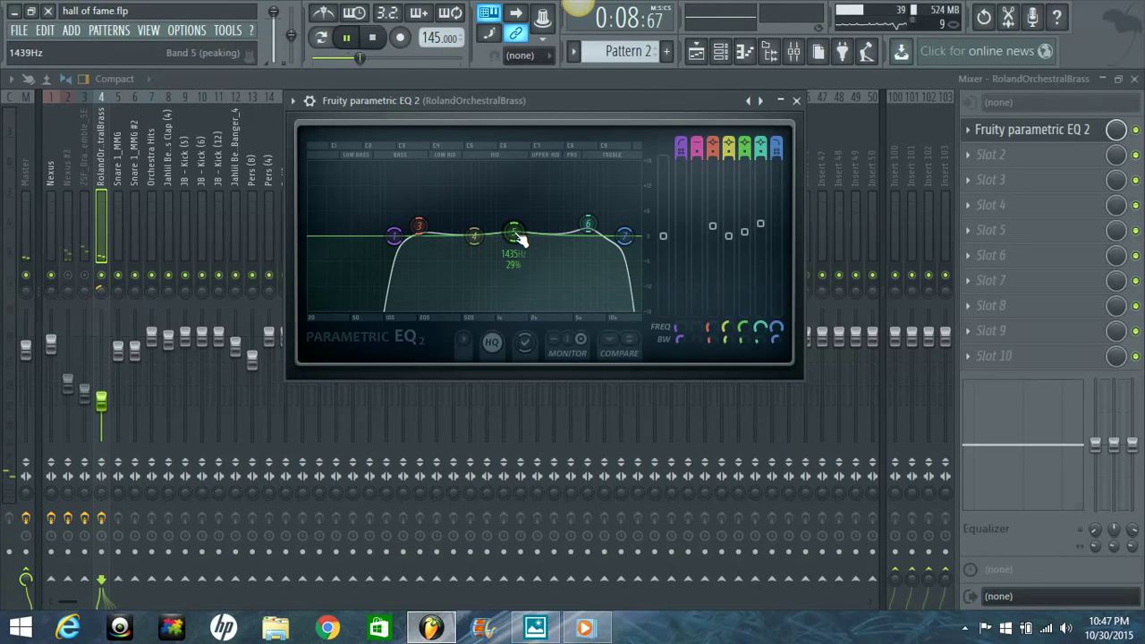
Disable band 4 of the Roland brass equalizer and set the band 7 low-pass cutoff to about 12242 Hz
{"action": "left_click", "coordinate": [731, 149]}
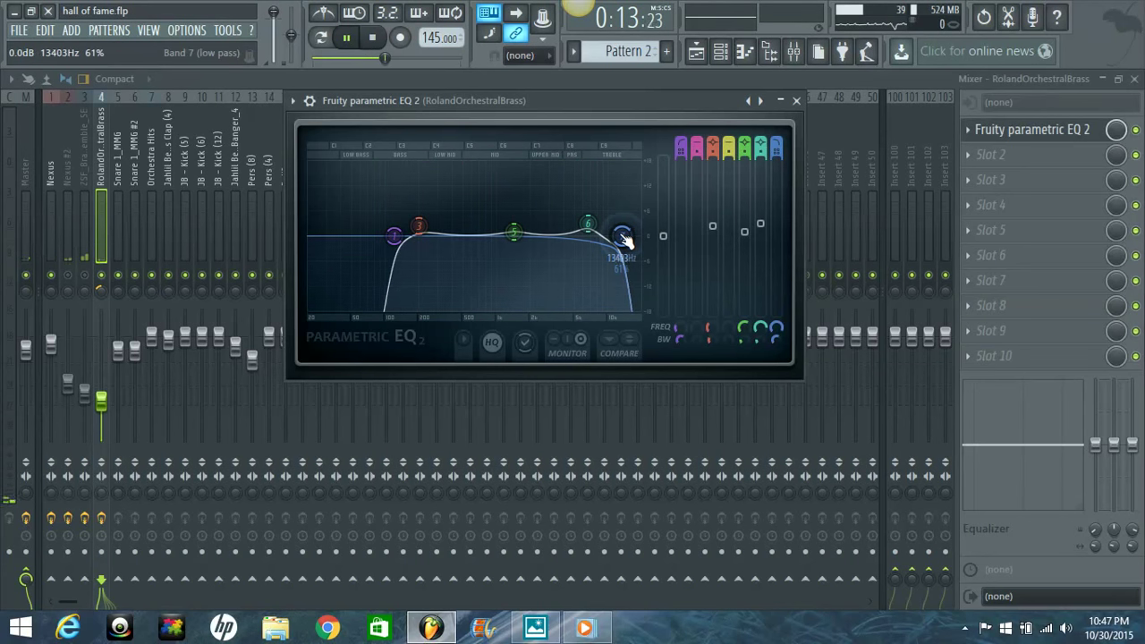
{"action": "left_click_drag", "start_coordinate": [623, 240], "coordinate": [619, 240]}
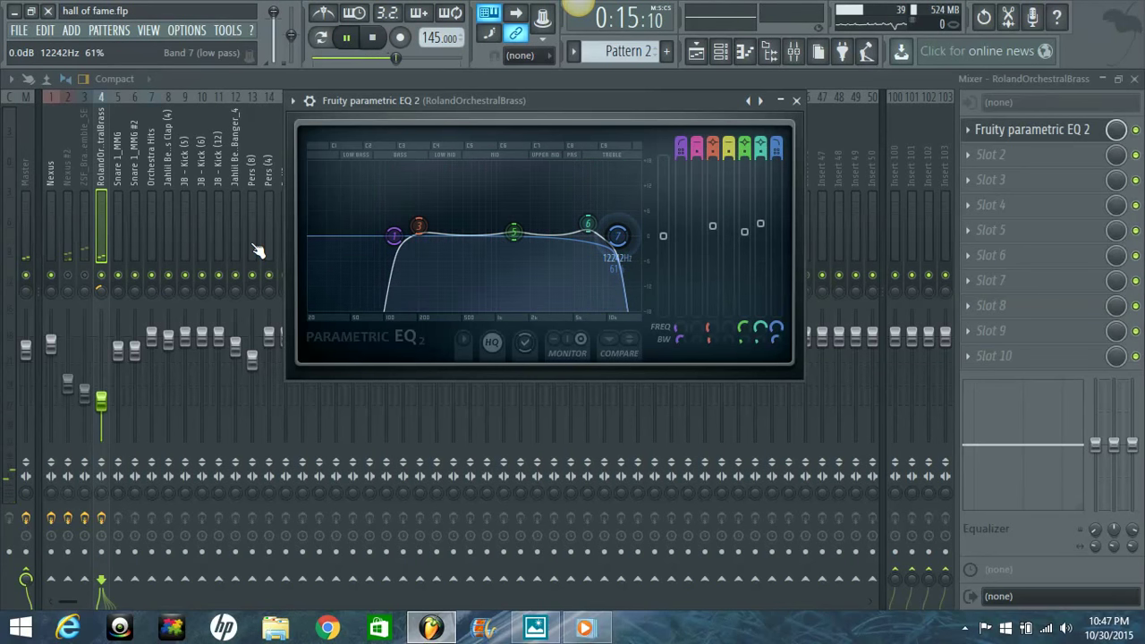
Unmute the ZSF brass and Nexus #2 tracks and balance the brass levels, with ZSF brass at about -15.7 dB and Roland brass slightly raised
{"action": "left_click", "coordinate": [89, 282]}
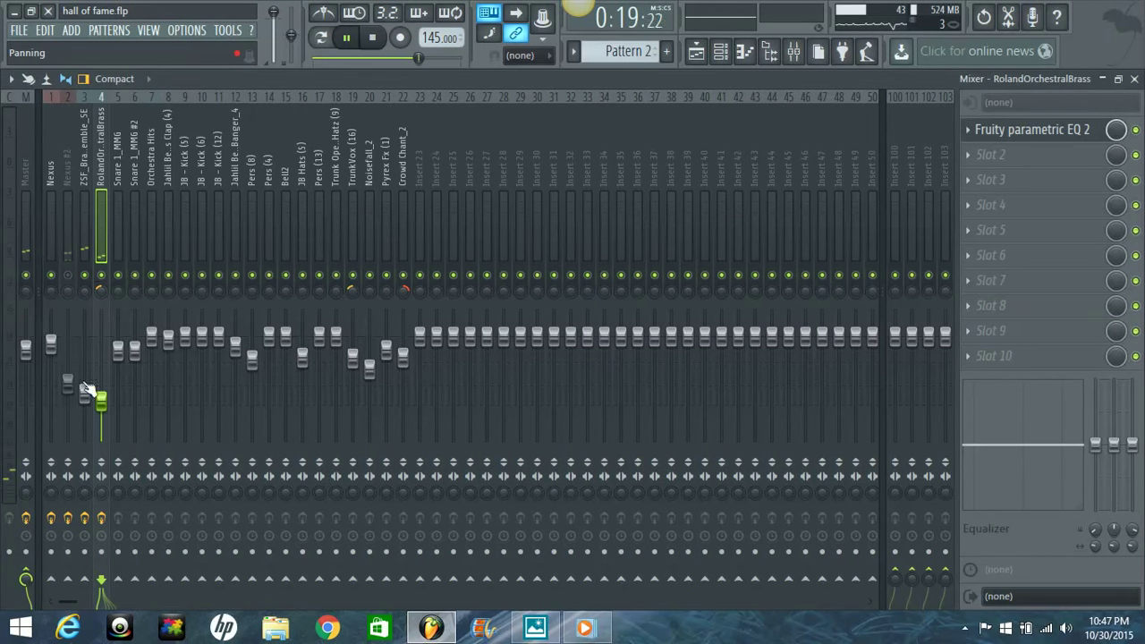
{"action": "left_click_drag", "start_coordinate": [90, 397], "coordinate": [103, 403]}
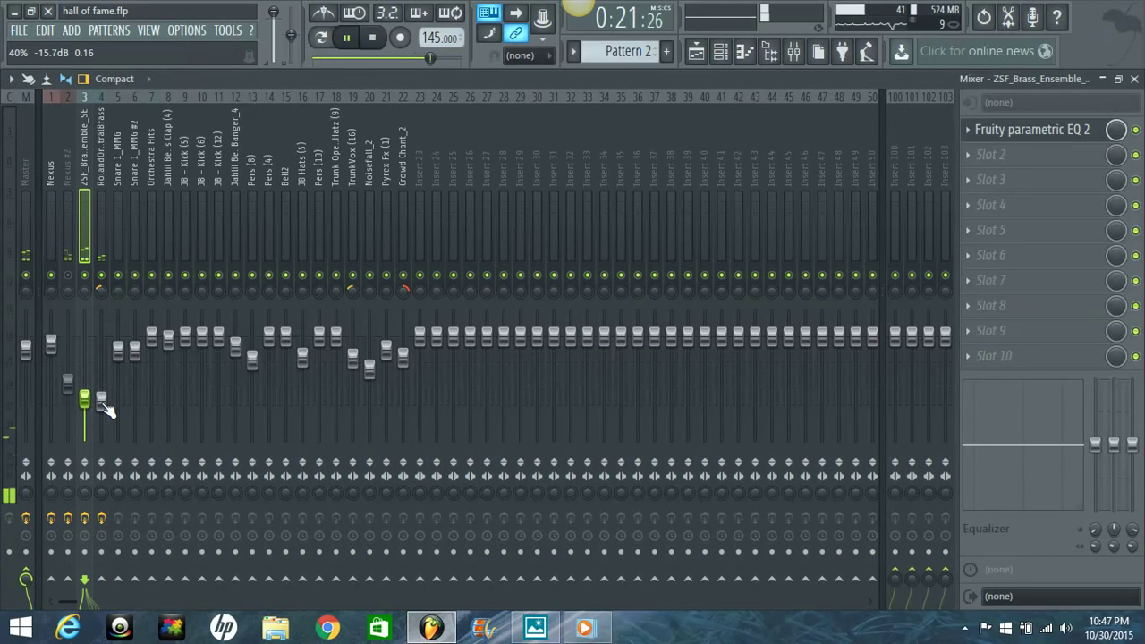
{"action": "left_click", "coordinate": [103, 403]}
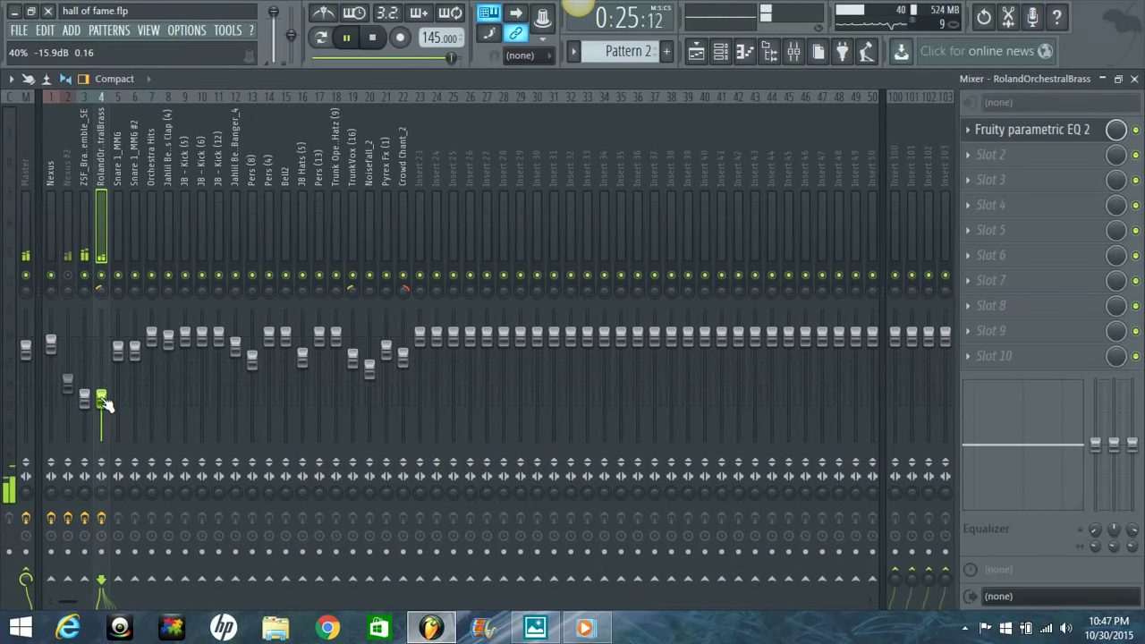
{"action": "left_click_drag", "start_coordinate": [103, 400], "coordinate": [103, 397]}
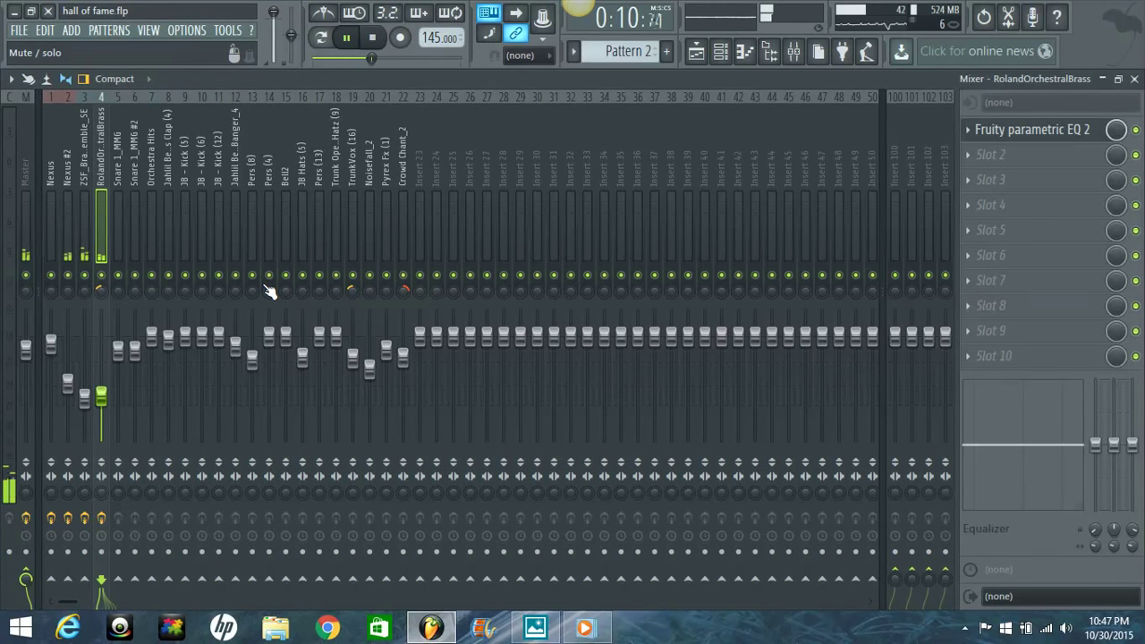
{"action": "key", "text": "space"}
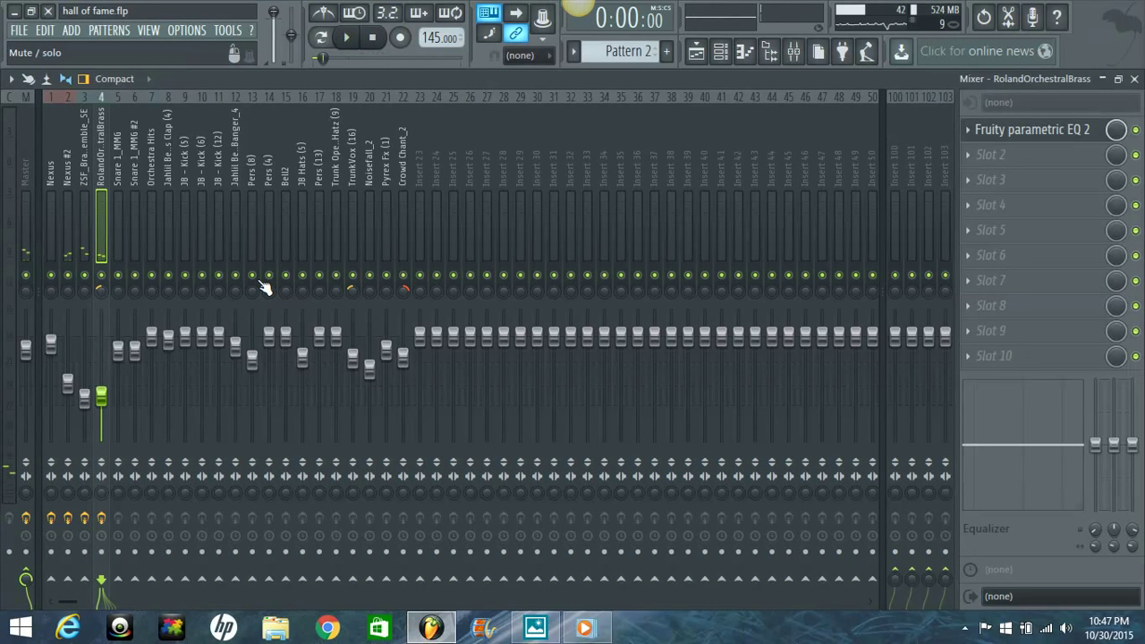
Unmute the Snare 1_MMG and Snare 1_MMG #2 channels in the channel rack and select the Snare 1_MMG mixer track
{"action": "left_click", "coordinate": [123, 197]}
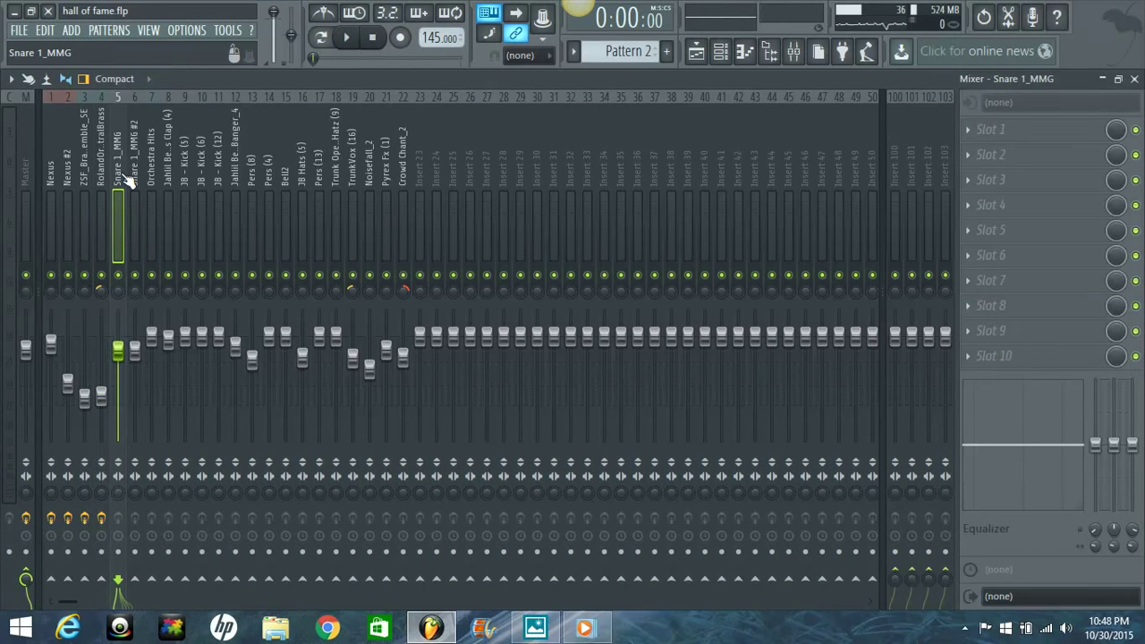
{"action": "left_click", "coordinate": [715, 48]}
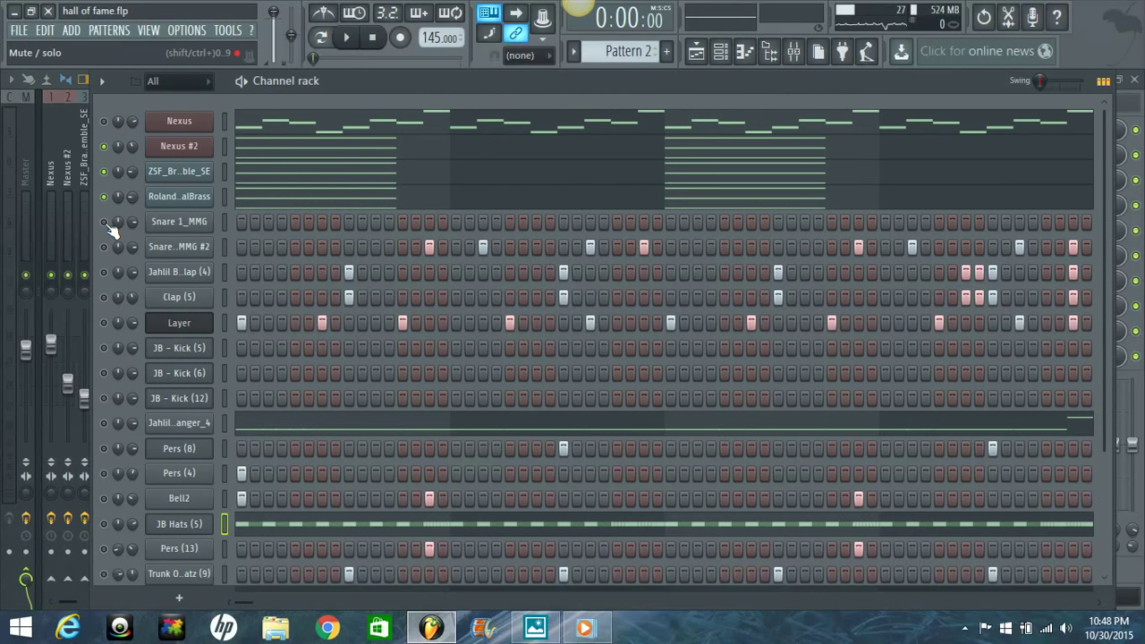
{"action": "left_click", "coordinate": [70, 172]}
{"action": "left_click", "coordinate": [120, 179]}
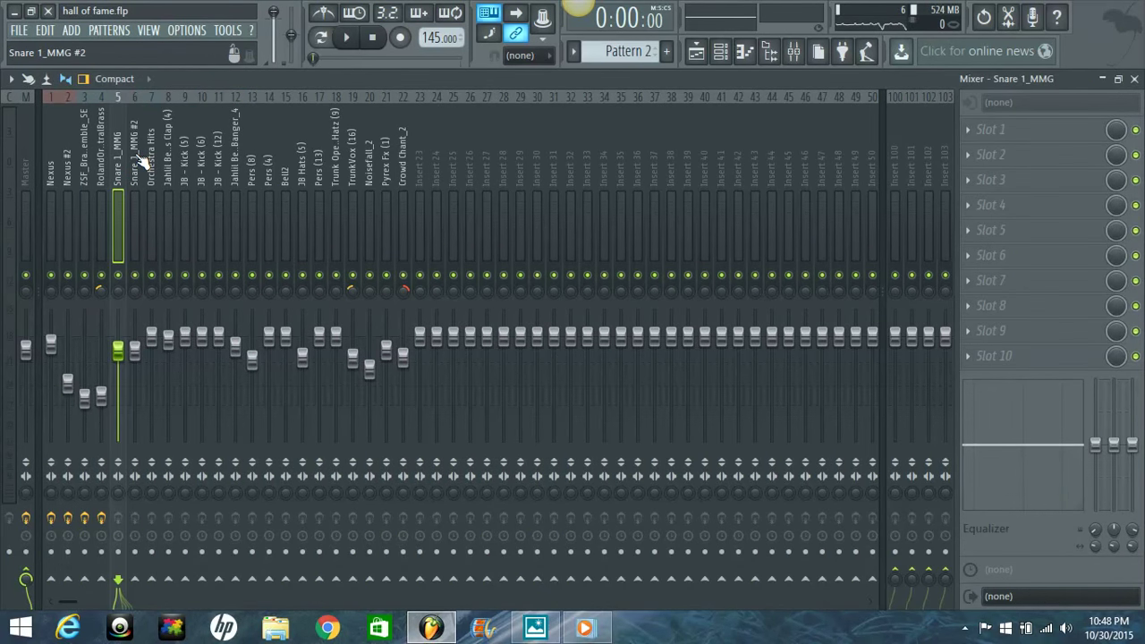
Copy the Snare 1_MMG #2 step sequence onto the Snare 1_MMG channel in Pattern 2
{"action": "left_click", "coordinate": [720, 51]}
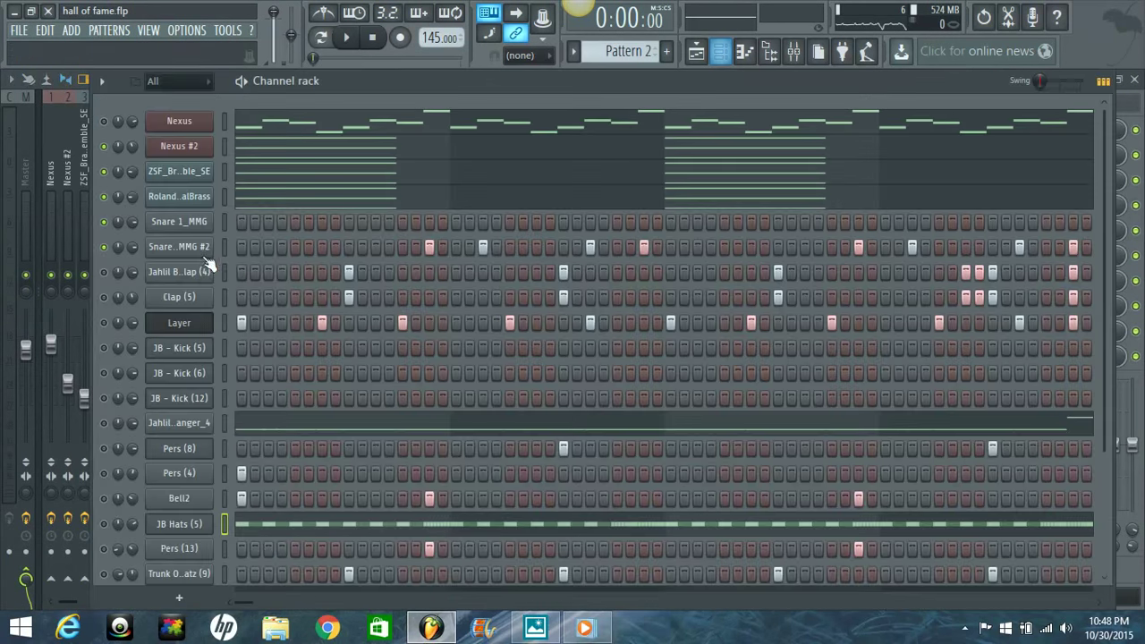
{"action": "left_click", "coordinate": [225, 252]}
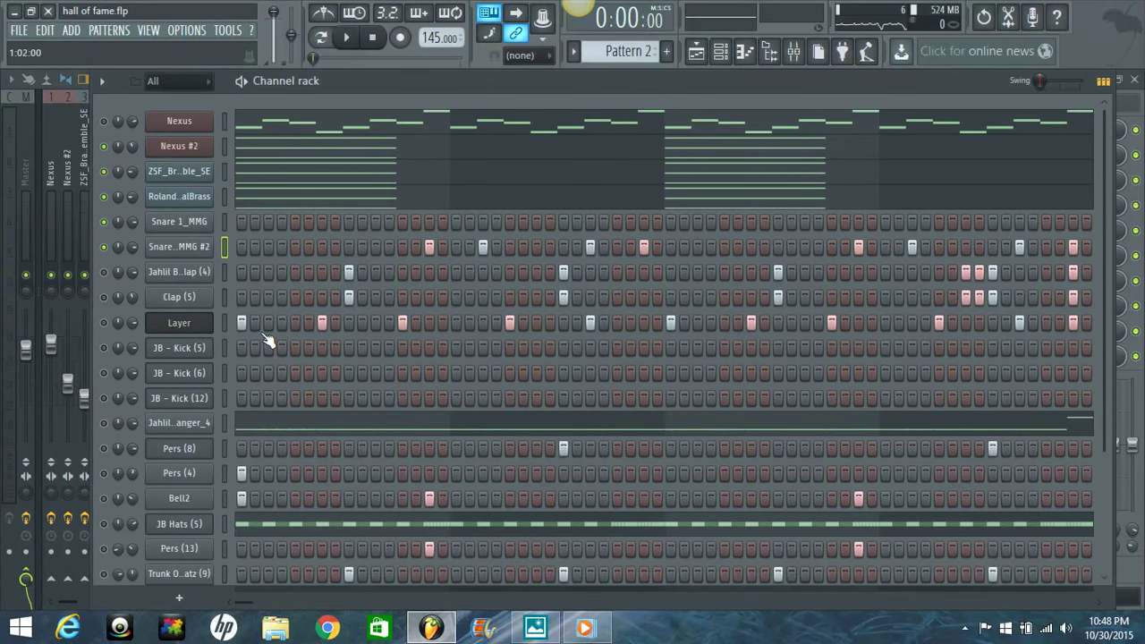
{"action": "key", "text": "Up"}
{"action": "key", "text": "ctrl+v"}
{"action": "key", "text": "Down"}
{"action": "key", "text": "Down"}
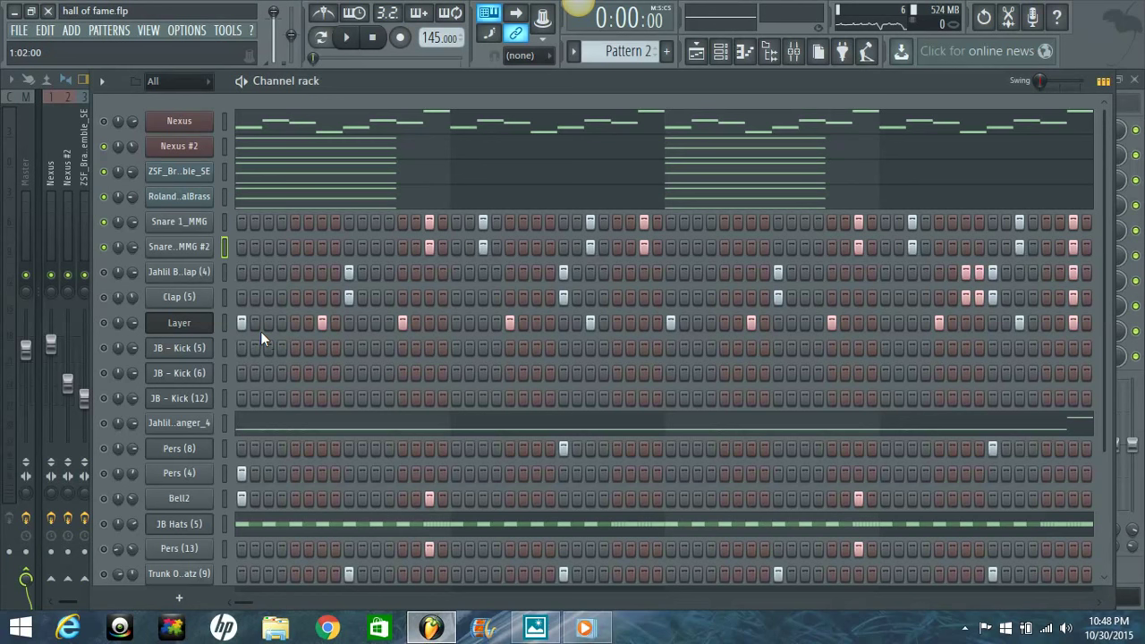
{"action": "key", "text": "Up"}
Return to Pattern 2 and clear the step sequence of the Snare 1_MMG #2 channel
{"action": "scroll", "coordinate": [248, 451], "scroll_direction": "down", "scroll_amount": 5}
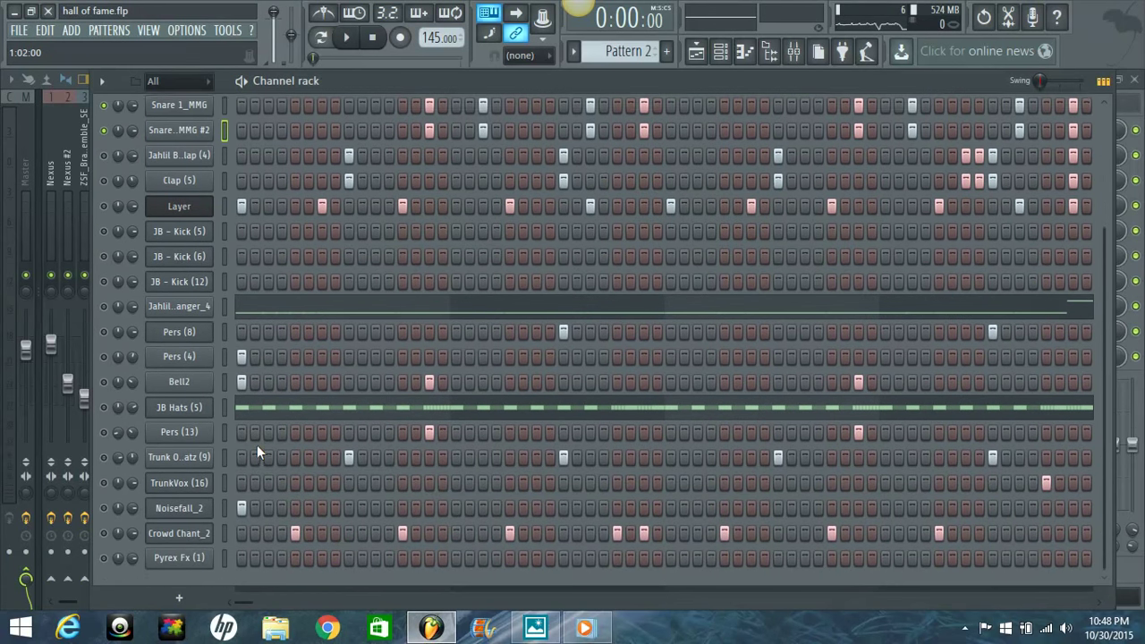
{"action": "key", "text": "F4"}
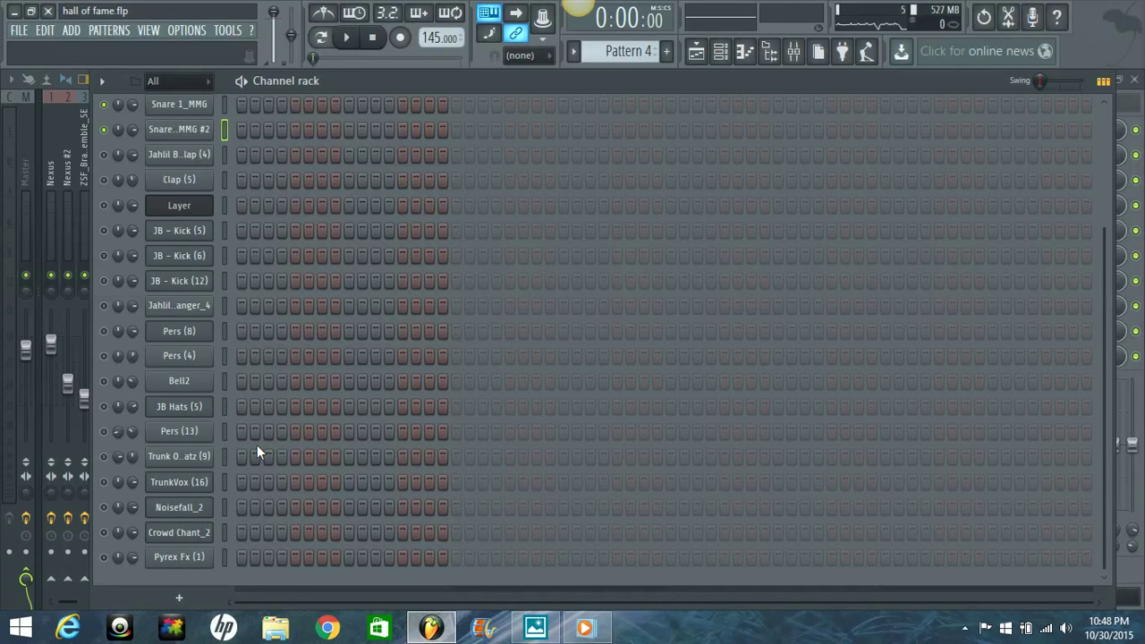
{"action": "key", "text": "Left"}
{"action": "key", "text": "Left"}
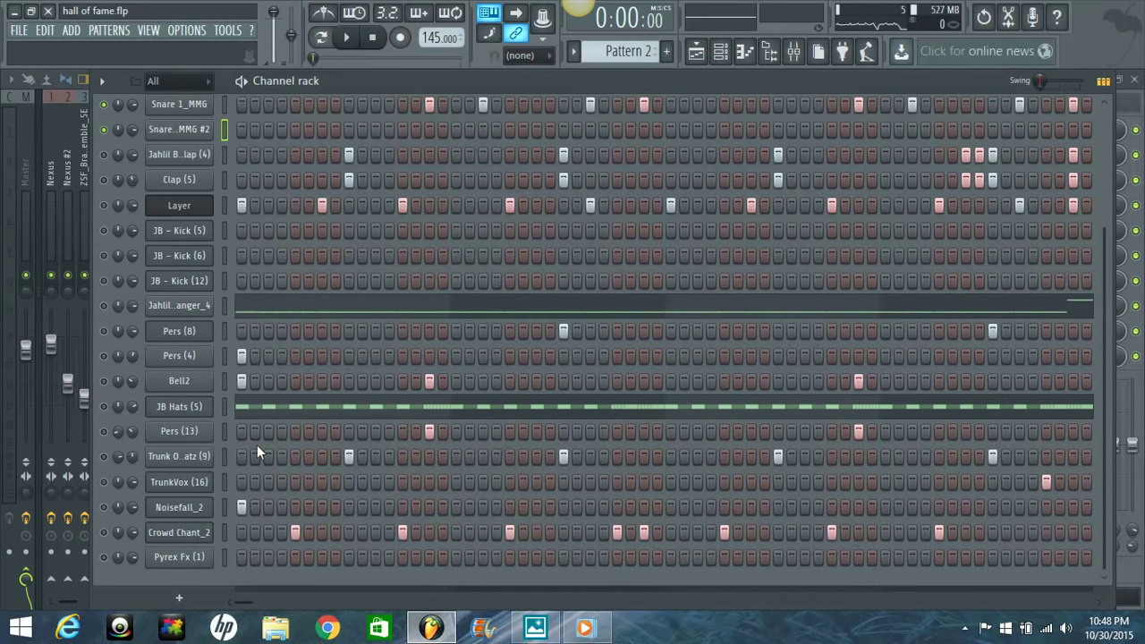
{"action": "scroll", "coordinate": [257, 445], "scroll_direction": "up", "scroll_amount": 1}
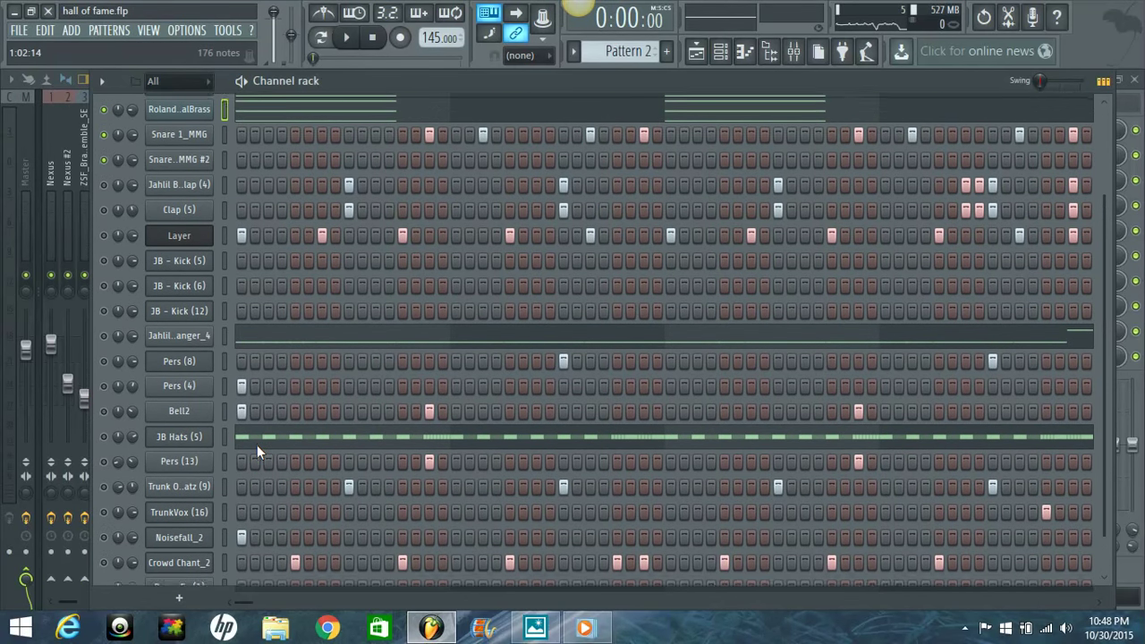
Play Pattern 1 and load Fruity Parametric EQ 2 in the first effect slot of the Snare 1_MMG mixer track
{"action": "key", "text": "Left"}
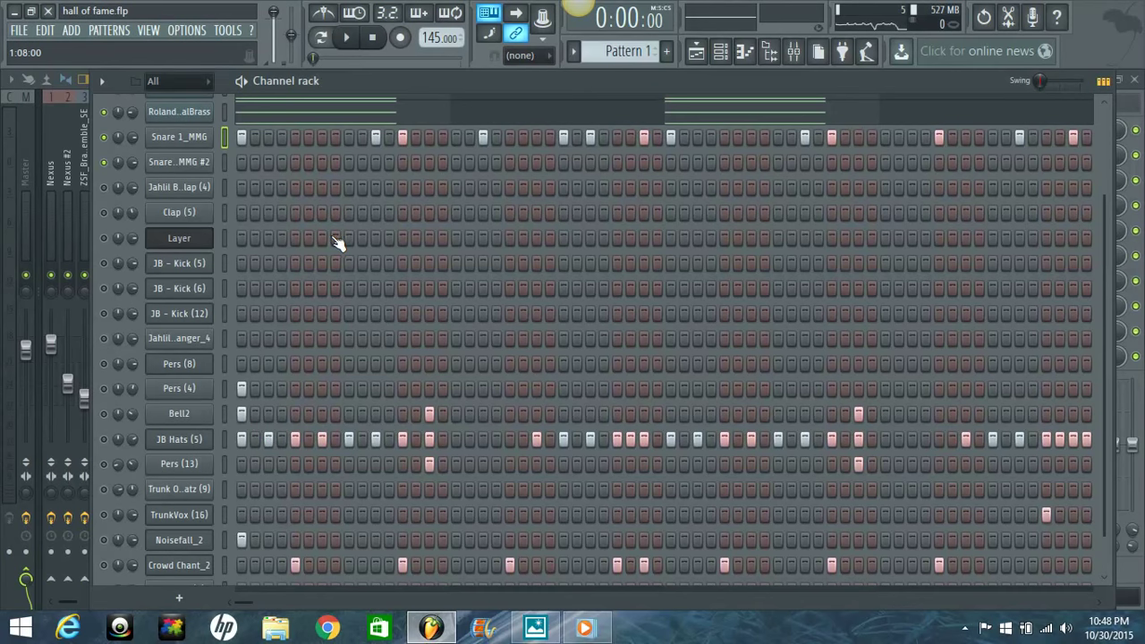
{"action": "key", "text": "space"}
{"action": "left_click", "coordinate": [84, 160]}
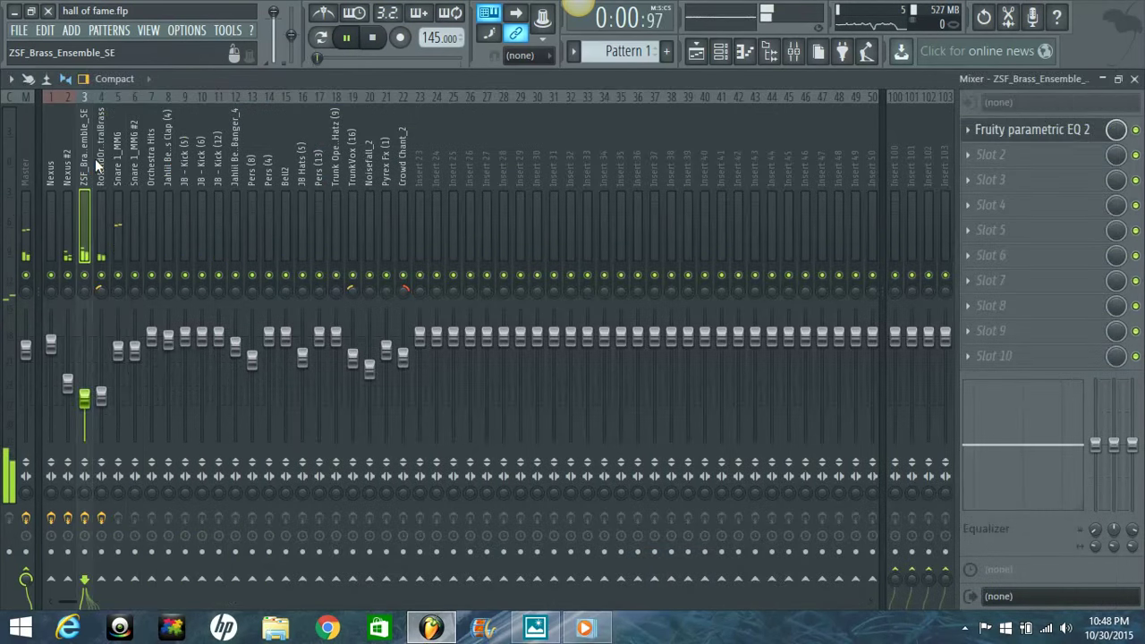
{"action": "left_click", "coordinate": [117, 166]}
{"action": "left_click", "coordinate": [968, 129]}
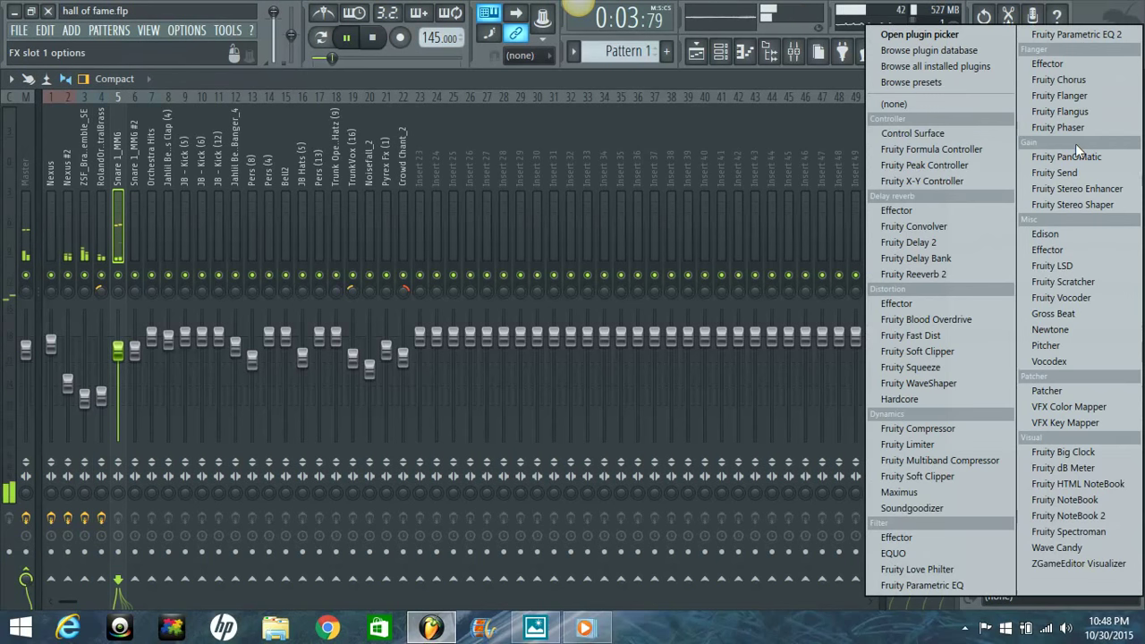
{"action": "left_click", "coordinate": [1118, 36]}
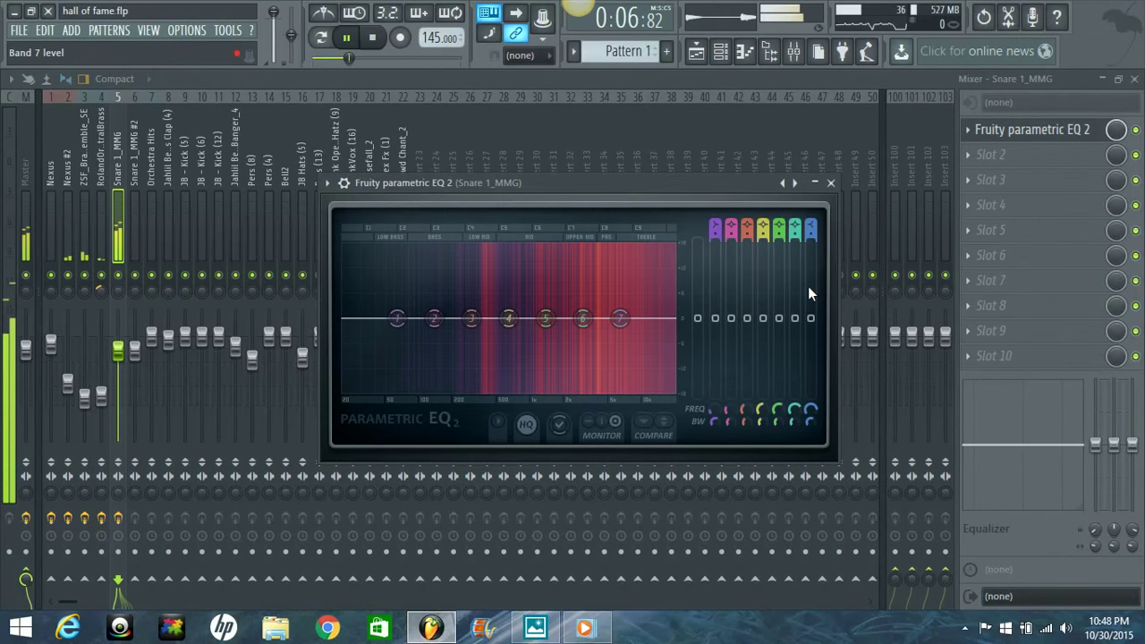
Set band 1 of the snare equalizer to a steep high-pass with a raised cutoff and disable bands 2 and 3
{"action": "scroll", "coordinate": [723, 250], "scroll_direction": "up", "scroll_amount": 2}
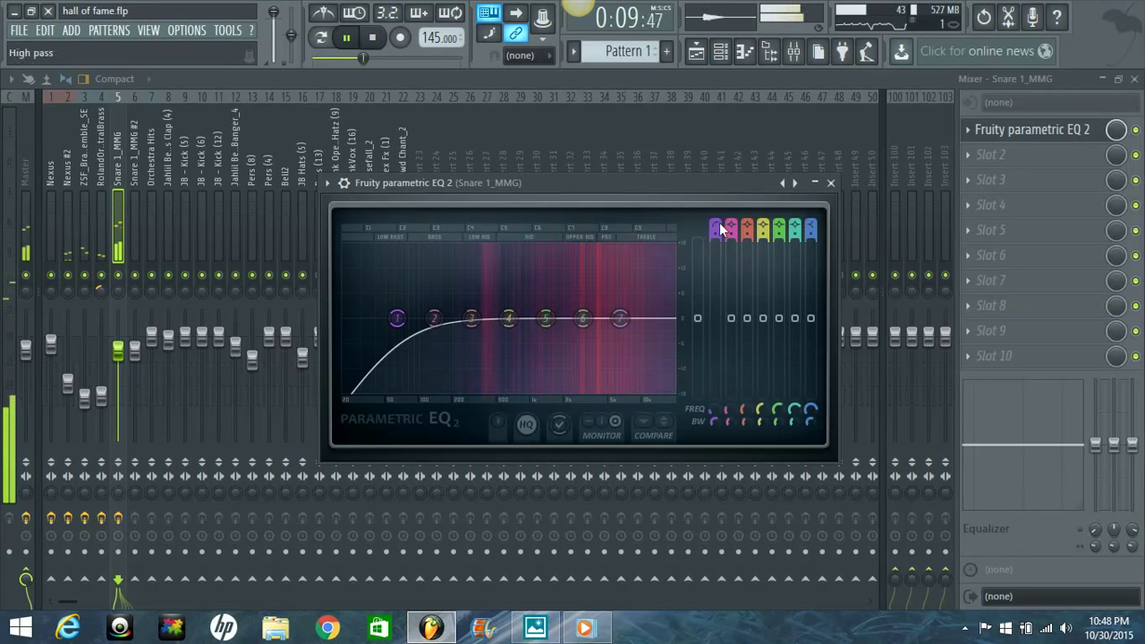
{"action": "left_click_drag", "start_coordinate": [397, 319], "coordinate": [485, 340]}
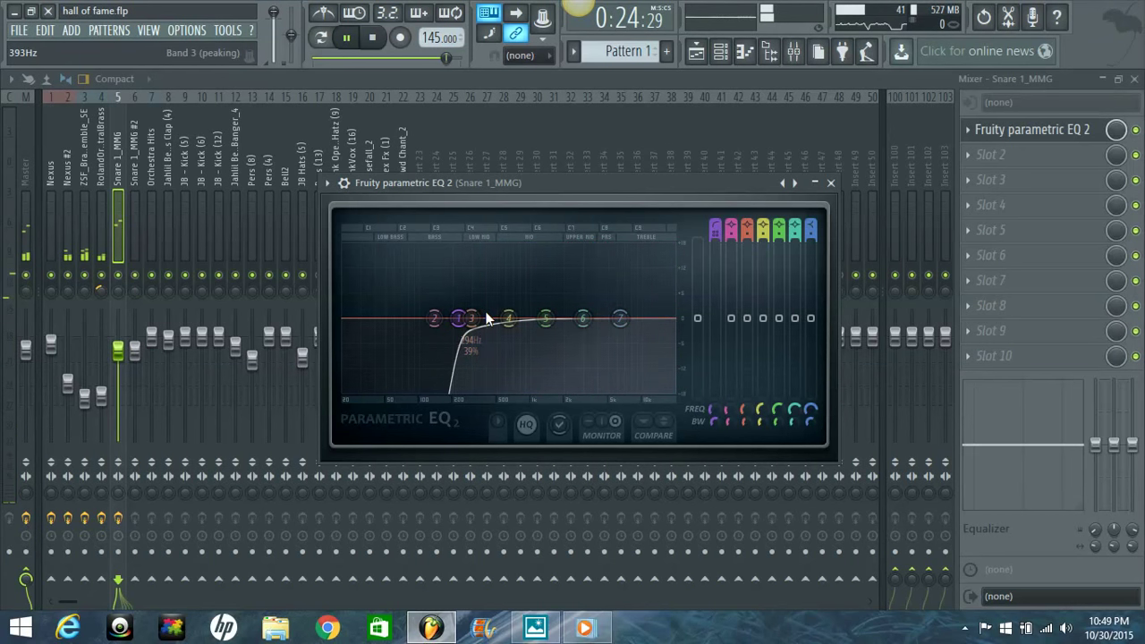
{"action": "left_click_drag", "start_coordinate": [747, 227], "coordinate": [737, 380]}
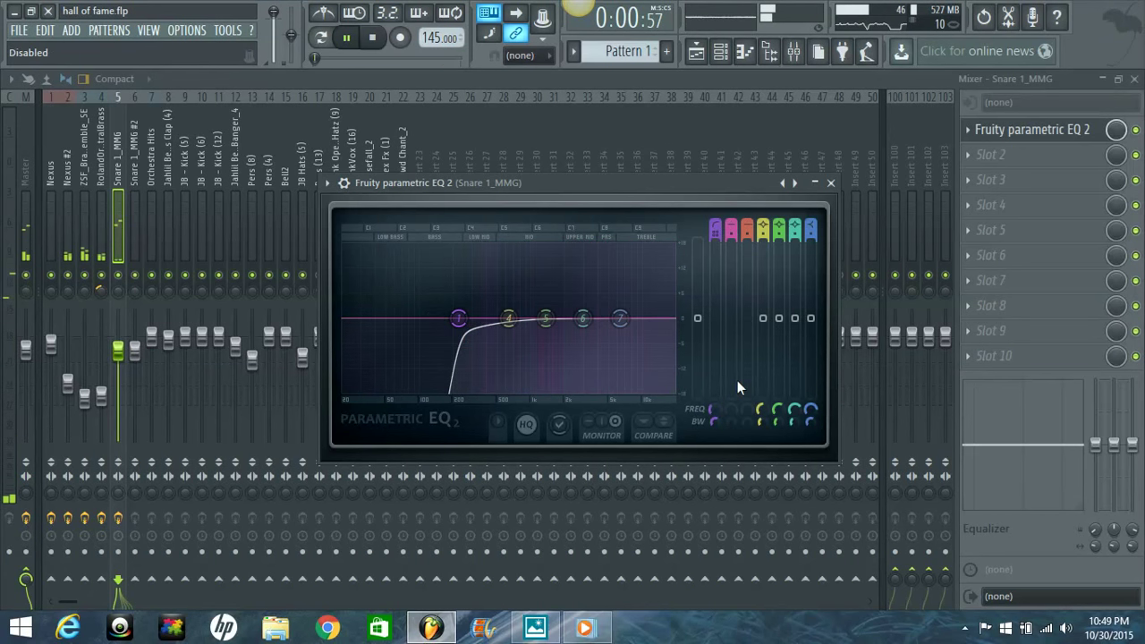
Boost band 4 of the snare equalizer slightly at about 412 Hz and adjust its bandwidth
{"action": "scroll", "coordinate": [765, 234], "scroll_direction": "up", "scroll_amount": 2}
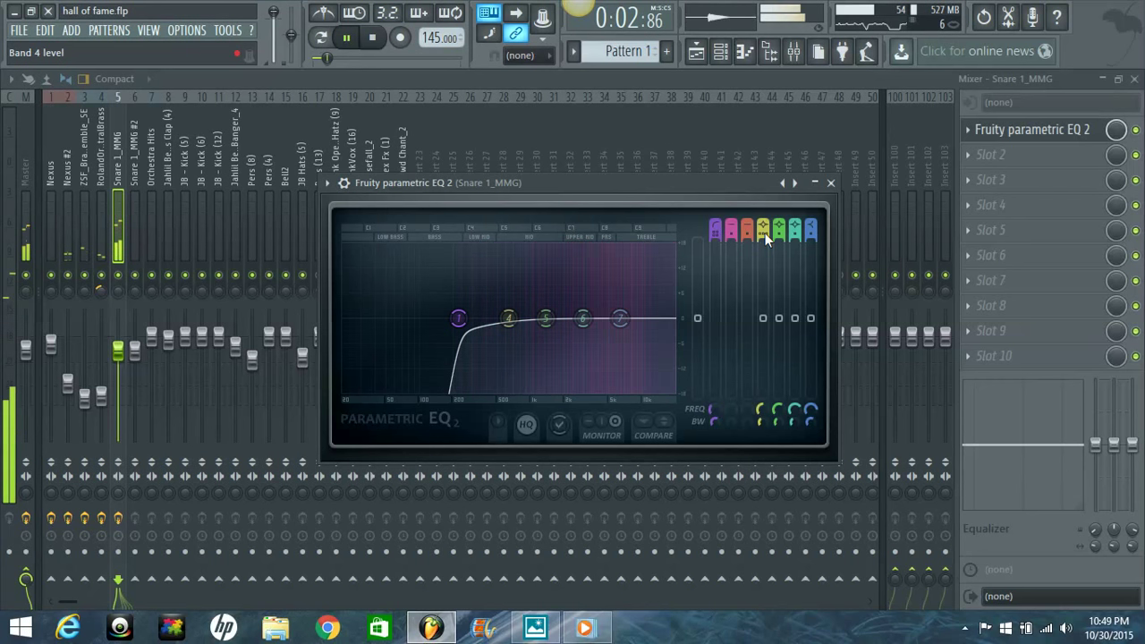
{"action": "left_click_drag", "start_coordinate": [508, 319], "coordinate": [488, 310]}
{"action": "scroll", "coordinate": [488, 313], "scroll_direction": "down", "scroll_amount": 4}
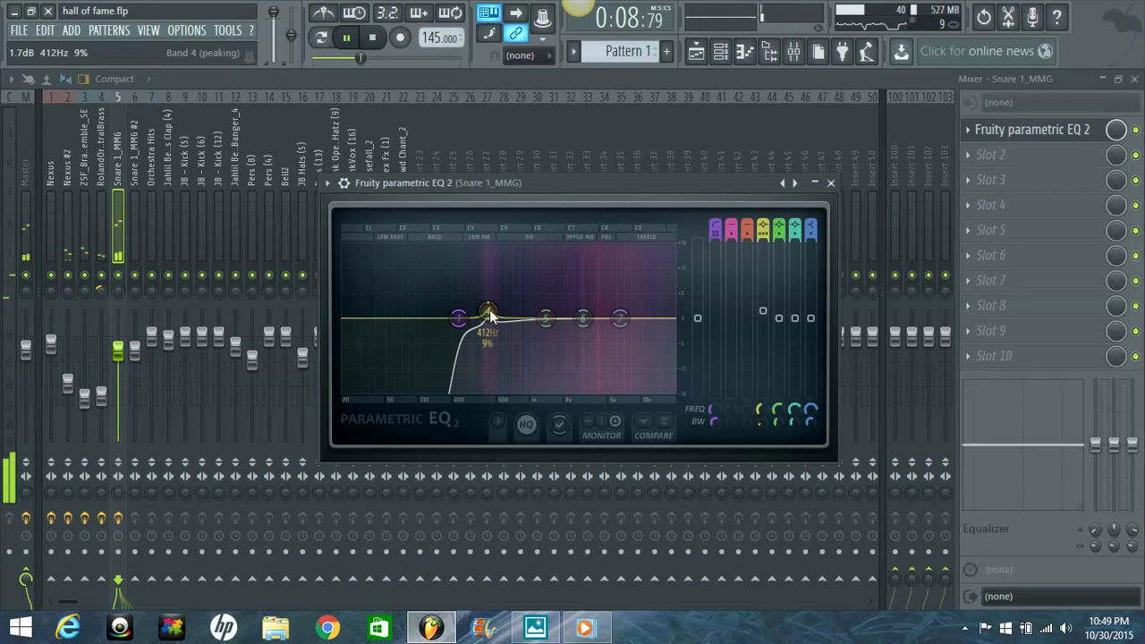
{"action": "scroll", "coordinate": [490, 317], "scroll_direction": "down", "scroll_amount": 2}
{"action": "left_click_drag", "start_coordinate": [490, 316], "coordinate": [489, 312]}
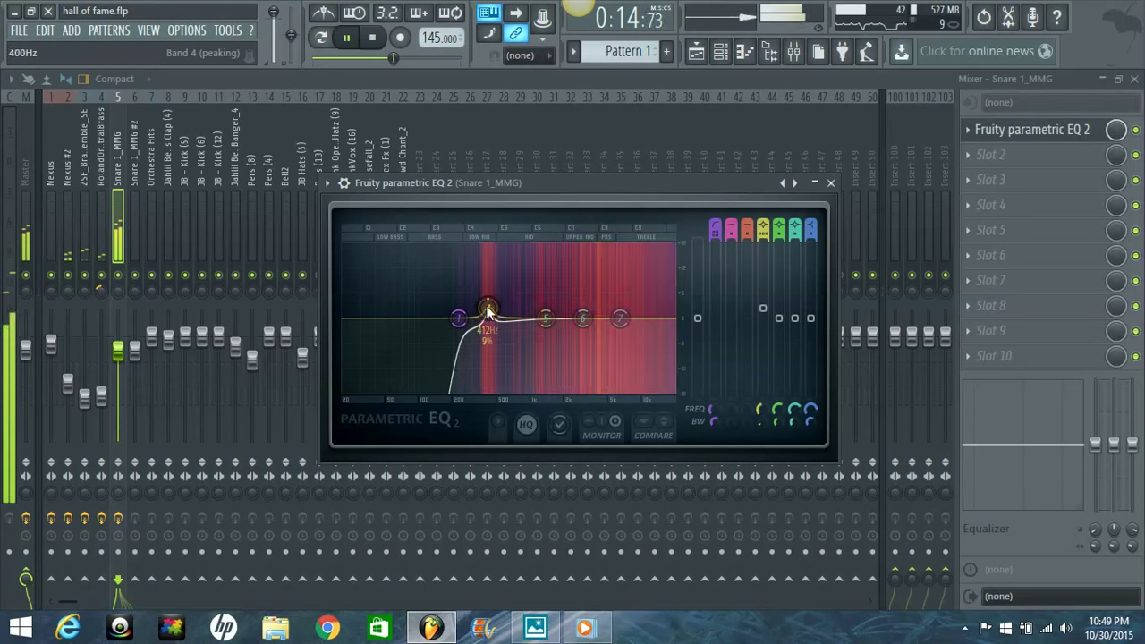
{"action": "scroll", "coordinate": [488, 312], "scroll_direction": "up", "scroll_amount": 3}
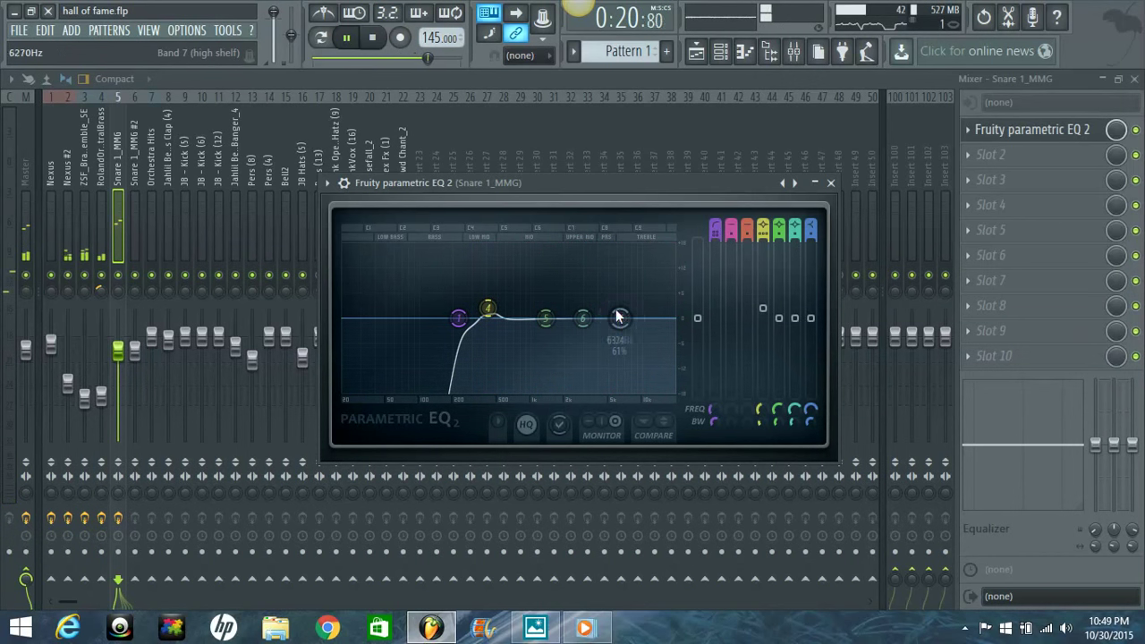
Lower band 7 of the snare equalizer to -3.1 dB at 14677 Hz and cut band 6 slightly near 4680 Hz, adjusting its bandwidth
{"action": "left_click_drag", "start_coordinate": [628, 318], "coordinate": [673, 341]}
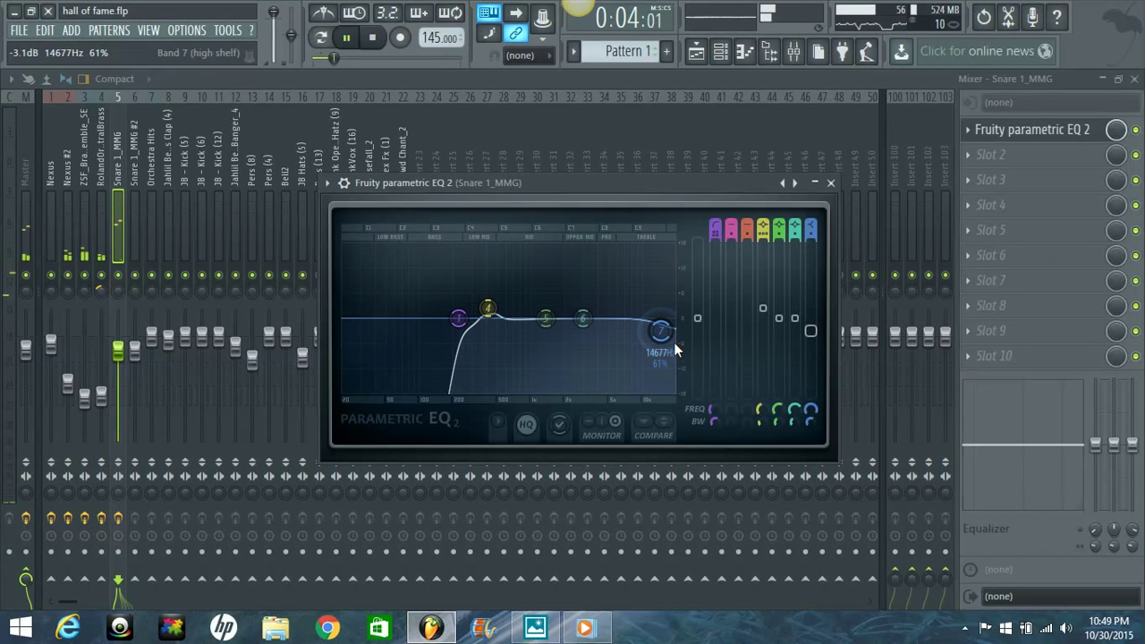
{"action": "left_click_drag", "start_coordinate": [590, 326], "coordinate": [608, 328]}
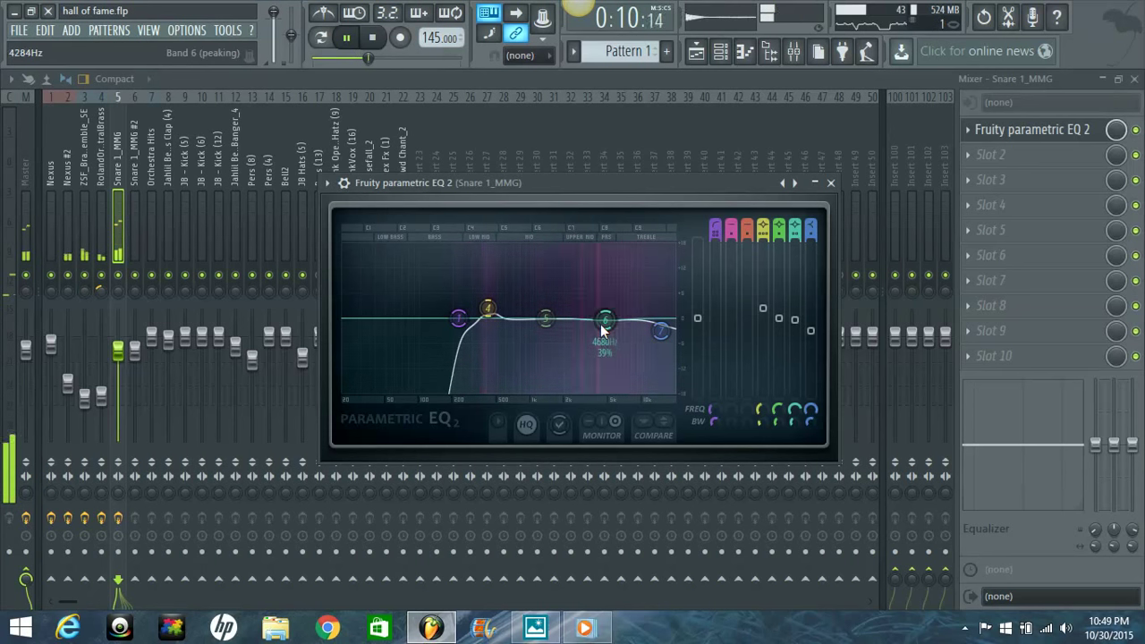
{"action": "scroll", "coordinate": [605, 326], "scroll_direction": "down", "scroll_amount": 3}
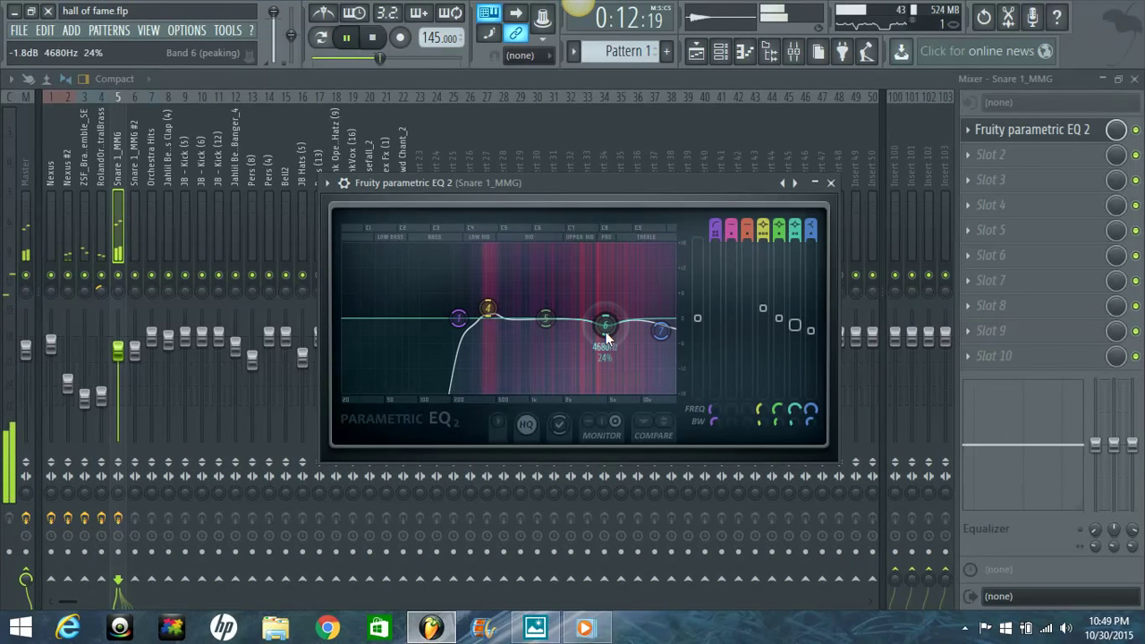
Boost band 5 of the snare equalizer by 1.5 dB at 1720 Hz with a 14% bandwidth and close the equalizer
{"action": "left_click_drag", "start_coordinate": [605, 328], "coordinate": [557, 311]}
{"action": "scroll", "coordinate": [608, 331], "scroll_direction": "down", "scroll_amount": 2}
{"action": "scroll", "coordinate": [556, 315], "scroll_direction": "down", "scroll_amount": 5}
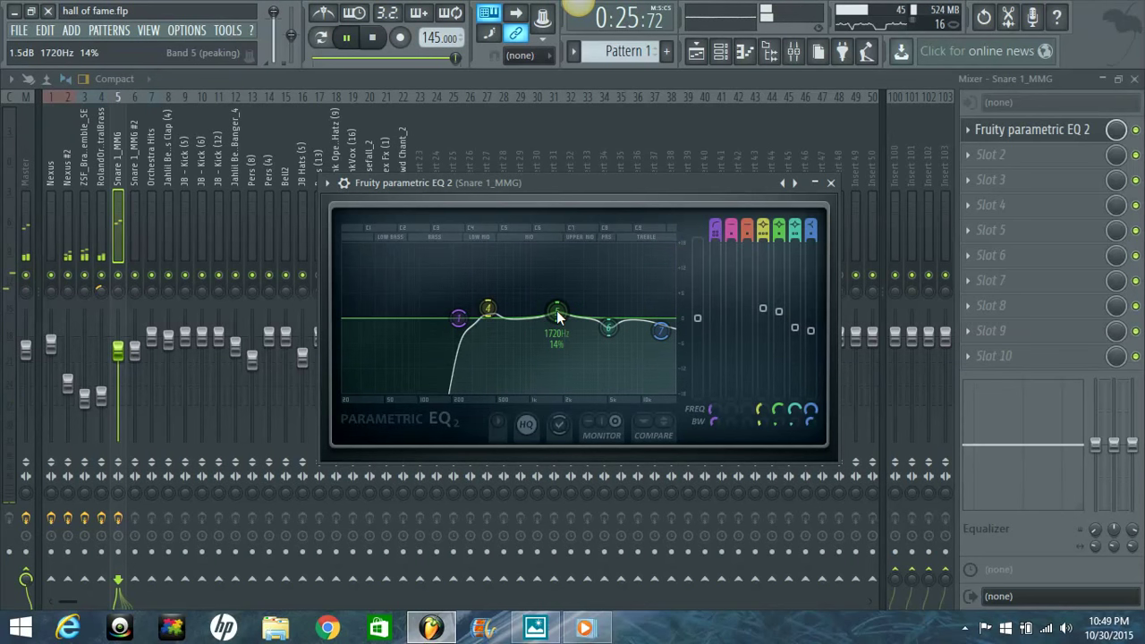
{"action": "left_click", "coordinate": [828, 184]}
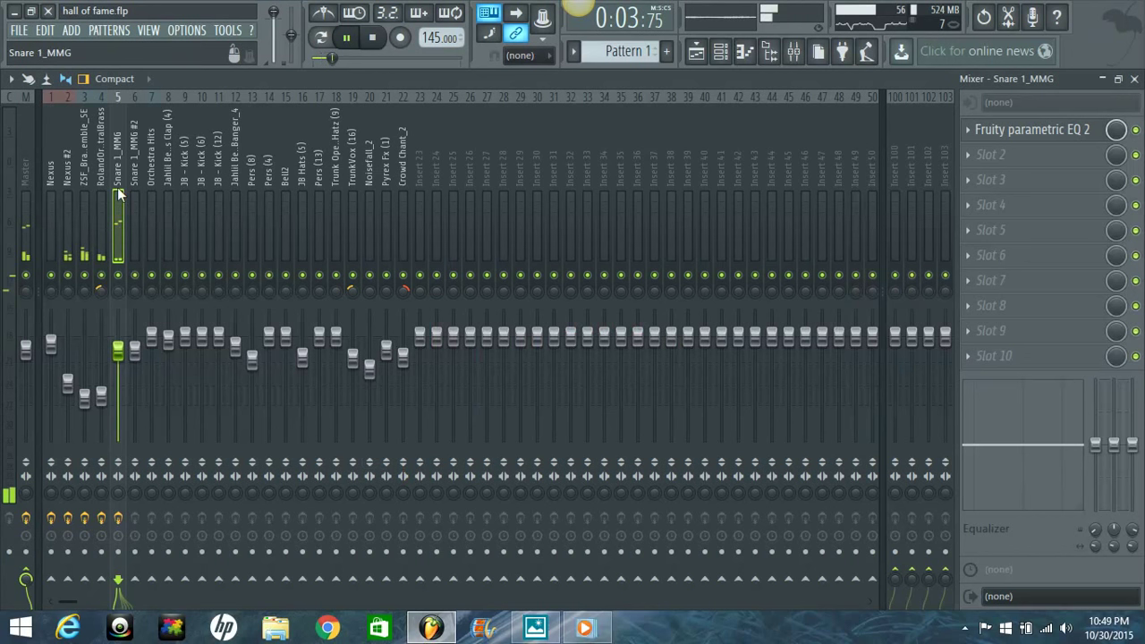
Show the channel rack and unmute the Jahlil Beats Clap (4) and Clap (5) channels
{"action": "left_click", "coordinate": [720, 52]}
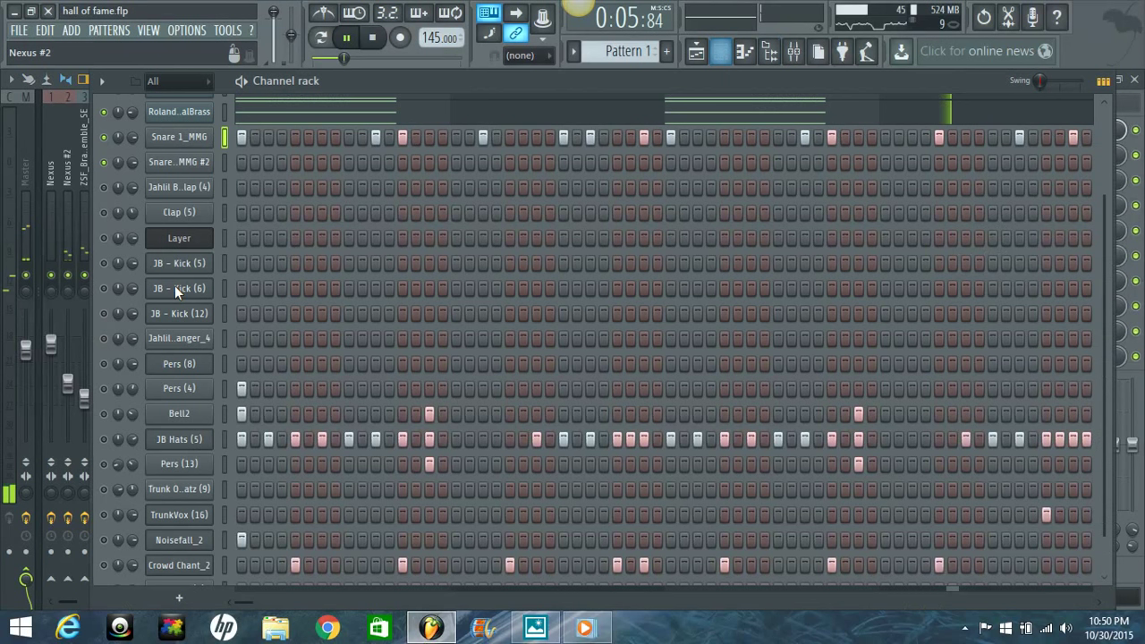
{"action": "left_click", "coordinate": [104, 188]}
{"action": "left_click", "coordinate": [104, 215]}
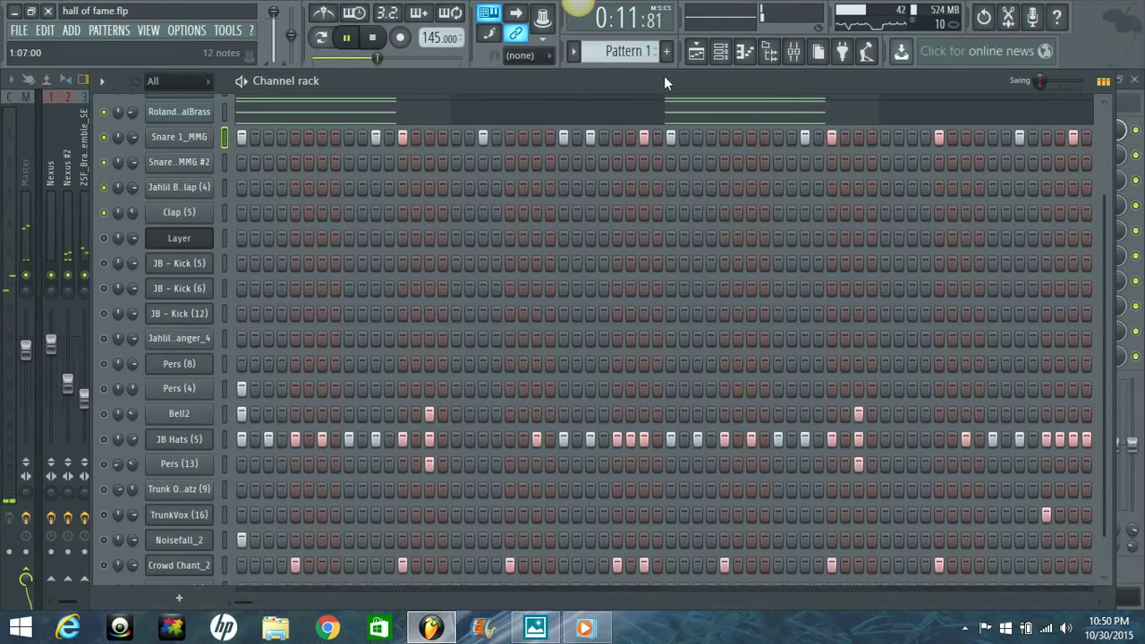
Stop playback, switch to pattern mode and play Pattern 2
{"action": "key", "text": "space"}
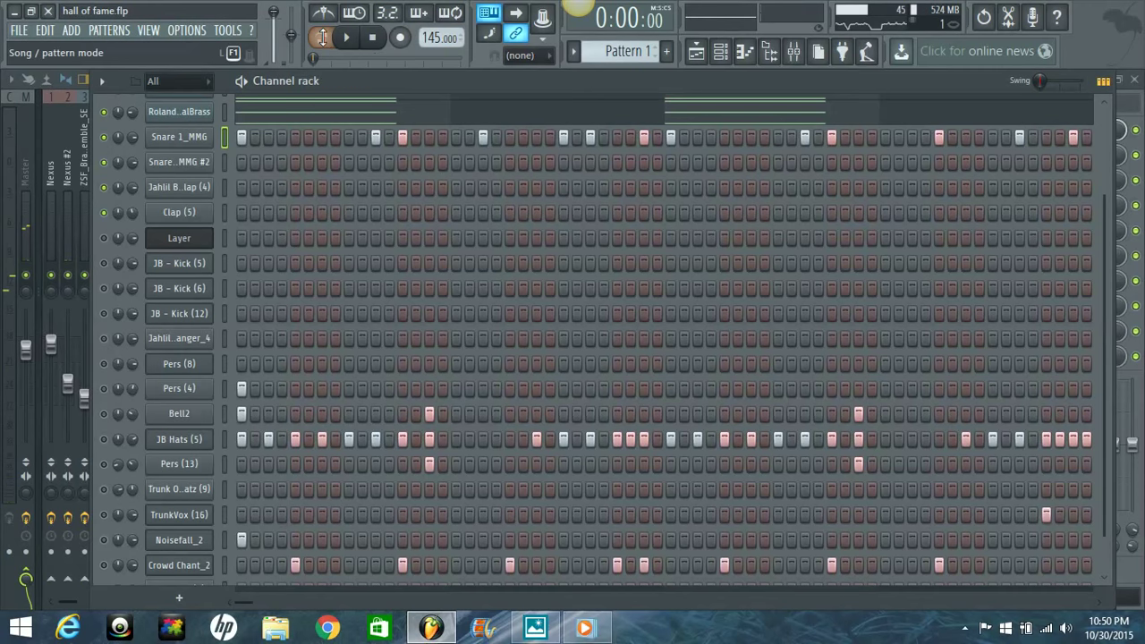
{"action": "left_click", "coordinate": [321, 39]}
{"action": "scroll", "coordinate": [631, 51], "scroll_direction": "down", "scroll_amount": 1}
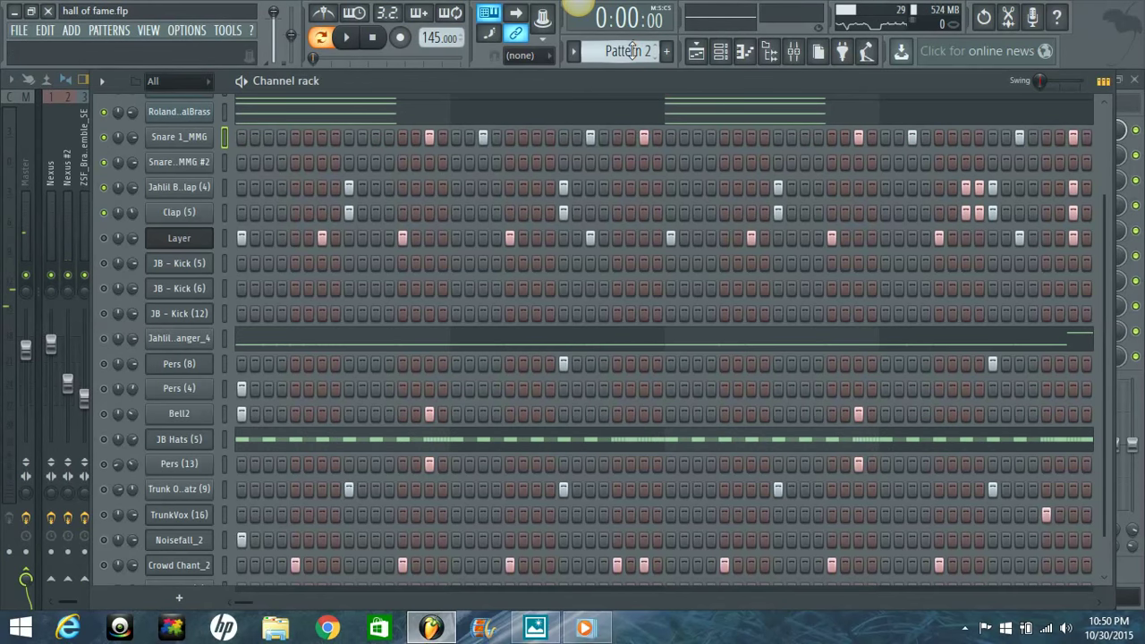
{"action": "key", "text": "space"}
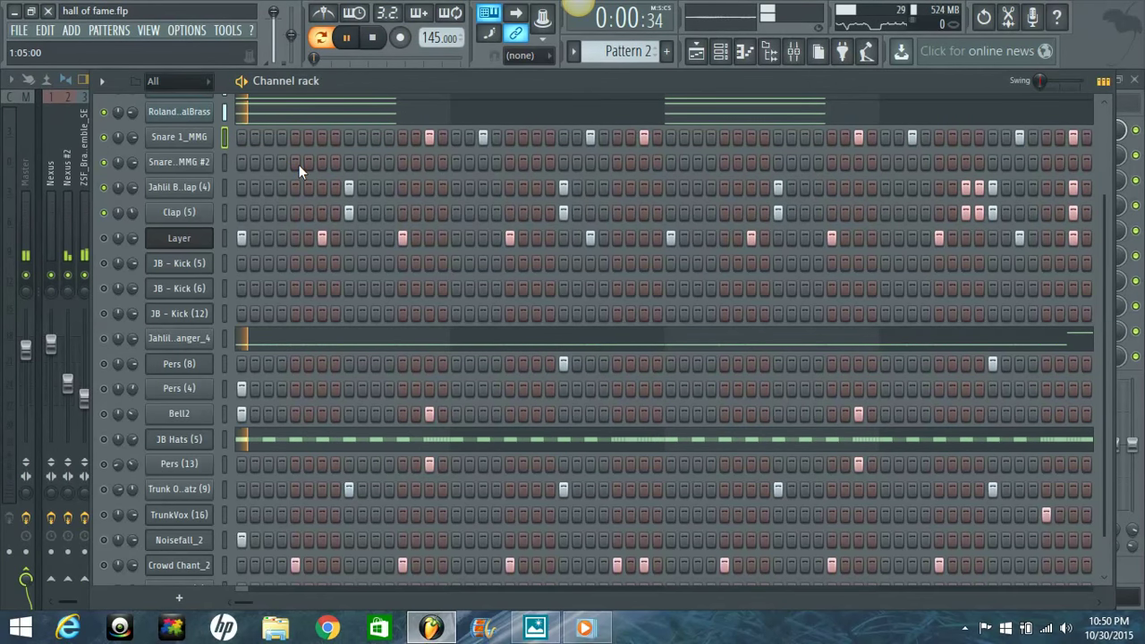
Bring the mixer to the front and select the Jahlil Beats Clap (4) track
{"action": "left_click", "coordinate": [44, 146]}
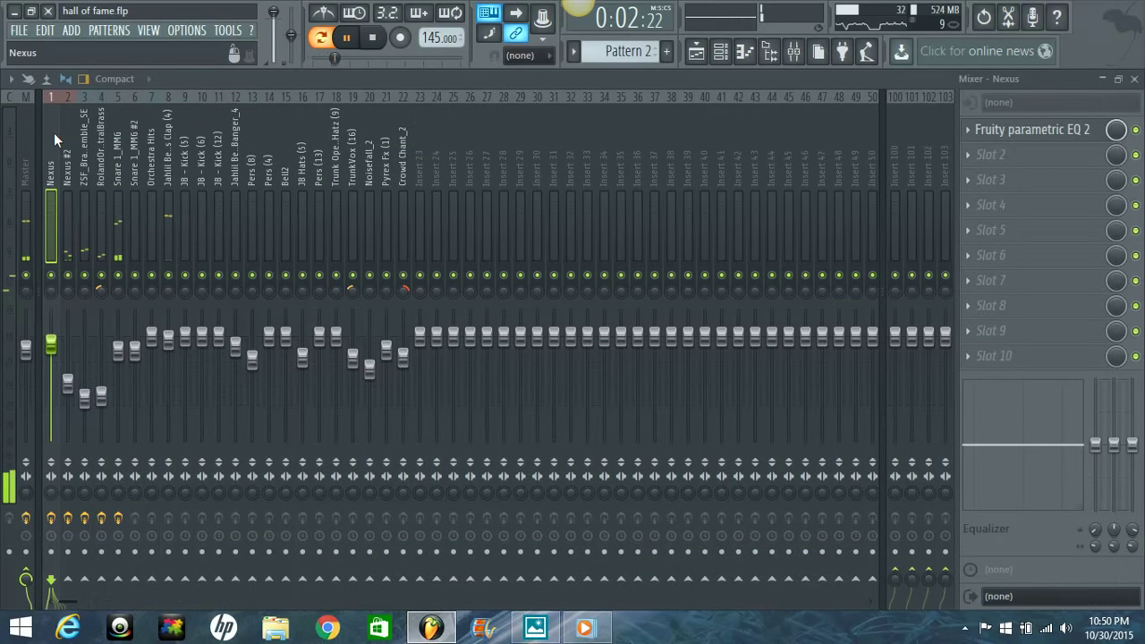
{"action": "left_click", "coordinate": [168, 183]}
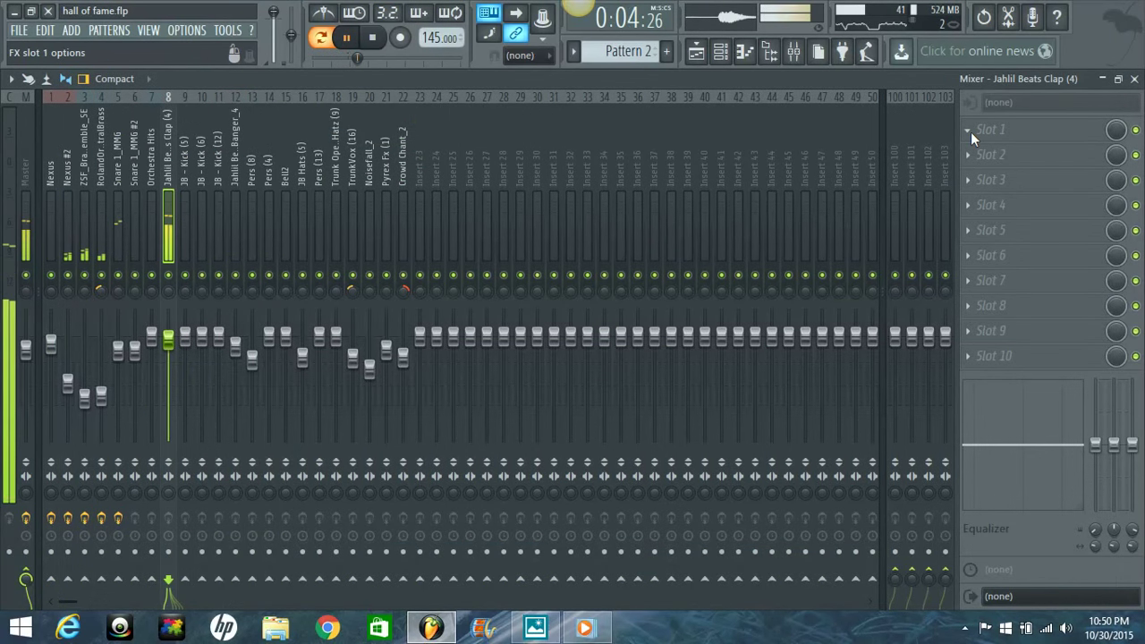
Load Fruity parametric EQ 2 into slot 1 of the Jahlil Beats Clap (4) track and make band 1 a Steep 8 high pass
{"action": "left_click", "coordinate": [970, 131]}
{"action": "left_click", "coordinate": [1091, 37]}
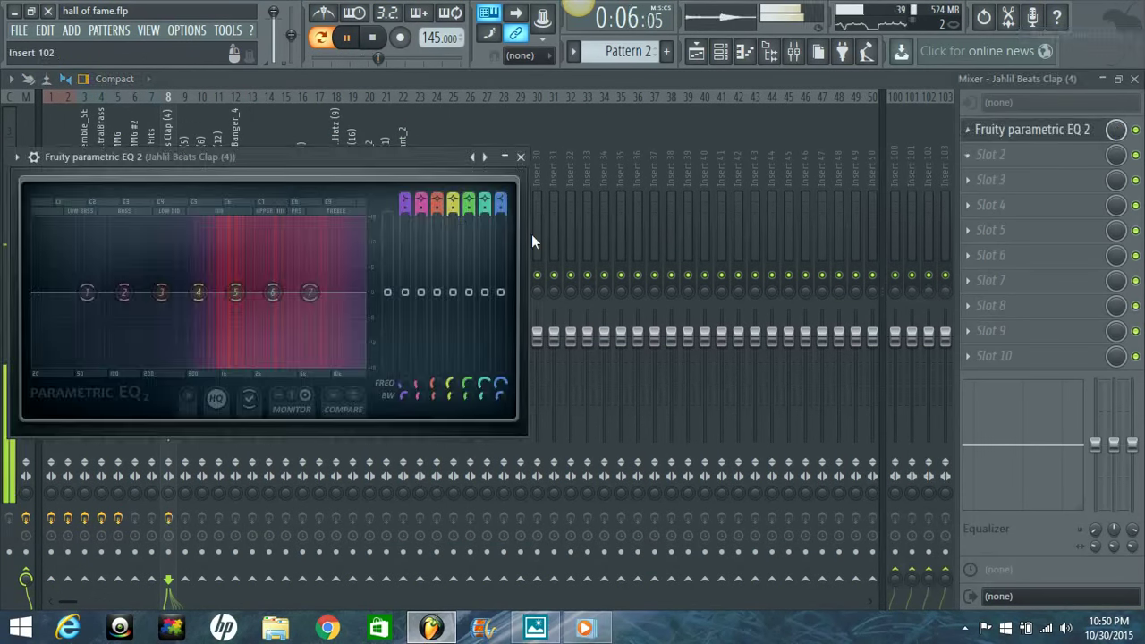
{"action": "scroll", "coordinate": [410, 198], "scroll_direction": "down", "scroll_amount": 2}
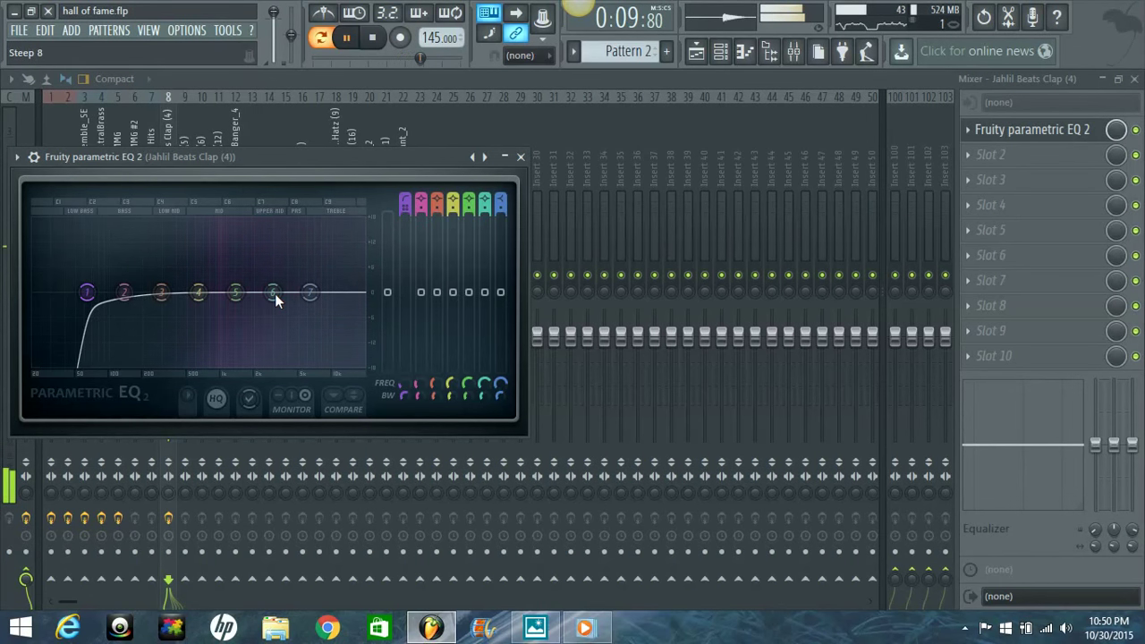
Sweep the clap's band 1 high-pass cutoff between 20 Hz and about 454 Hz during playback to compare the sound
{"action": "left_click_drag", "start_coordinate": [86, 291], "coordinate": [34, 291]}
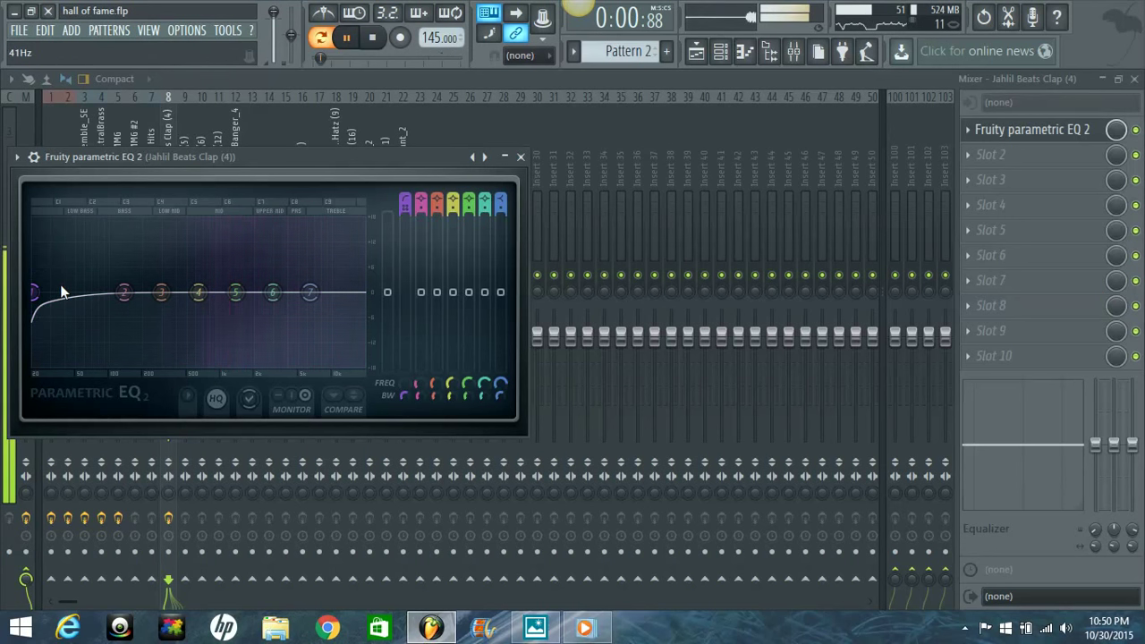
{"action": "key", "text": "space"}
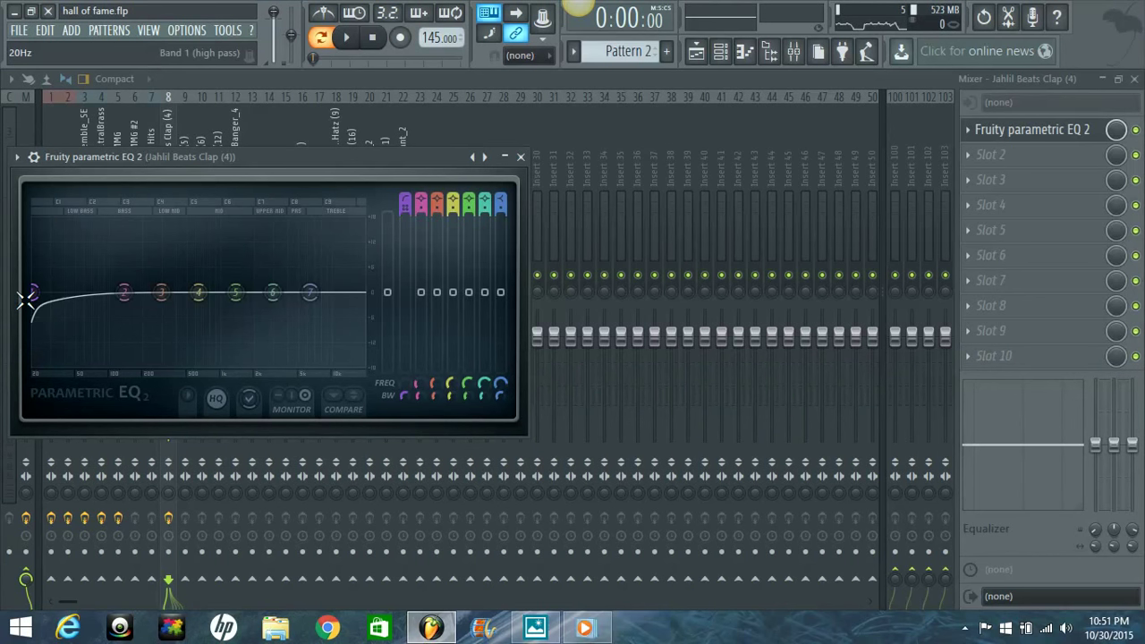
{"action": "key", "text": "space"}
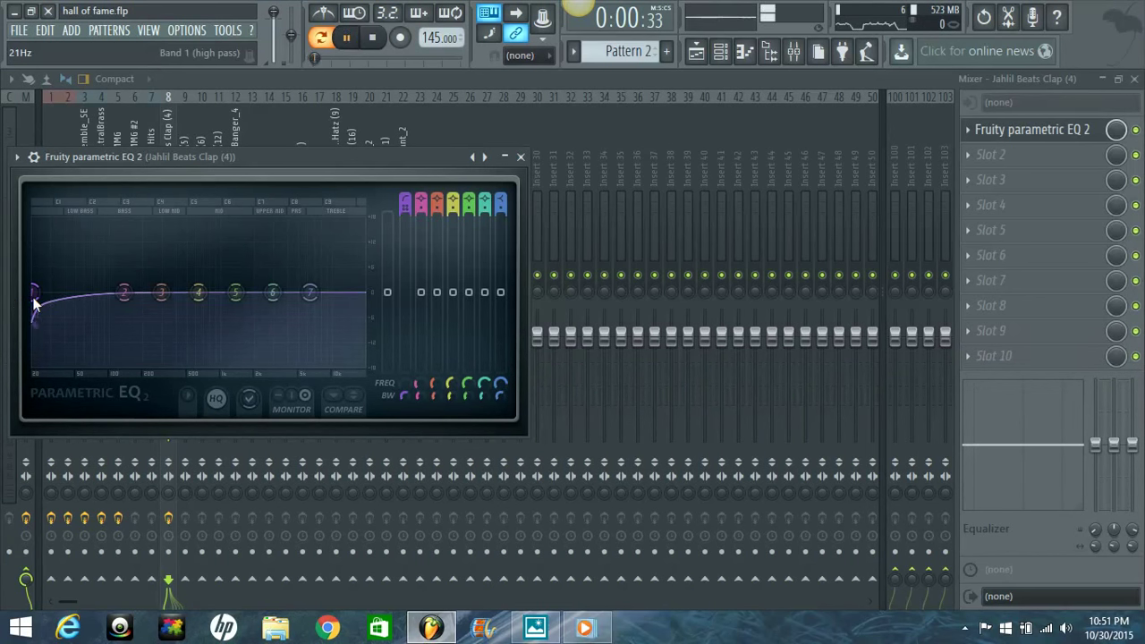
{"action": "left_click_drag", "start_coordinate": [27, 296], "coordinate": [231, 296]}
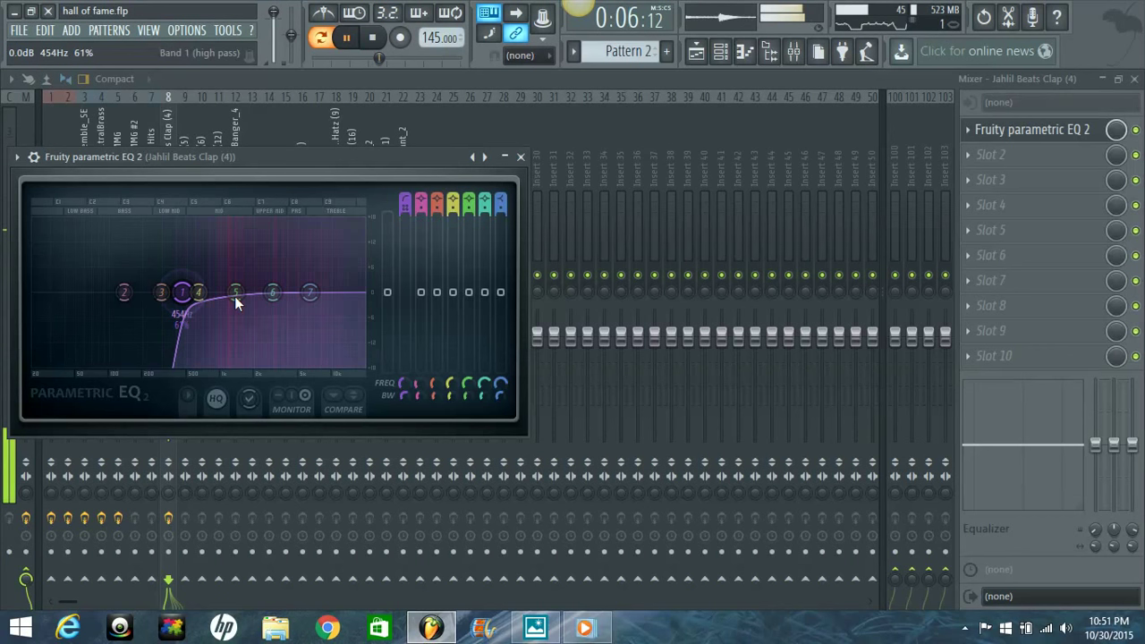
{"action": "left_click_drag", "start_coordinate": [182, 294], "coordinate": [32, 293]}
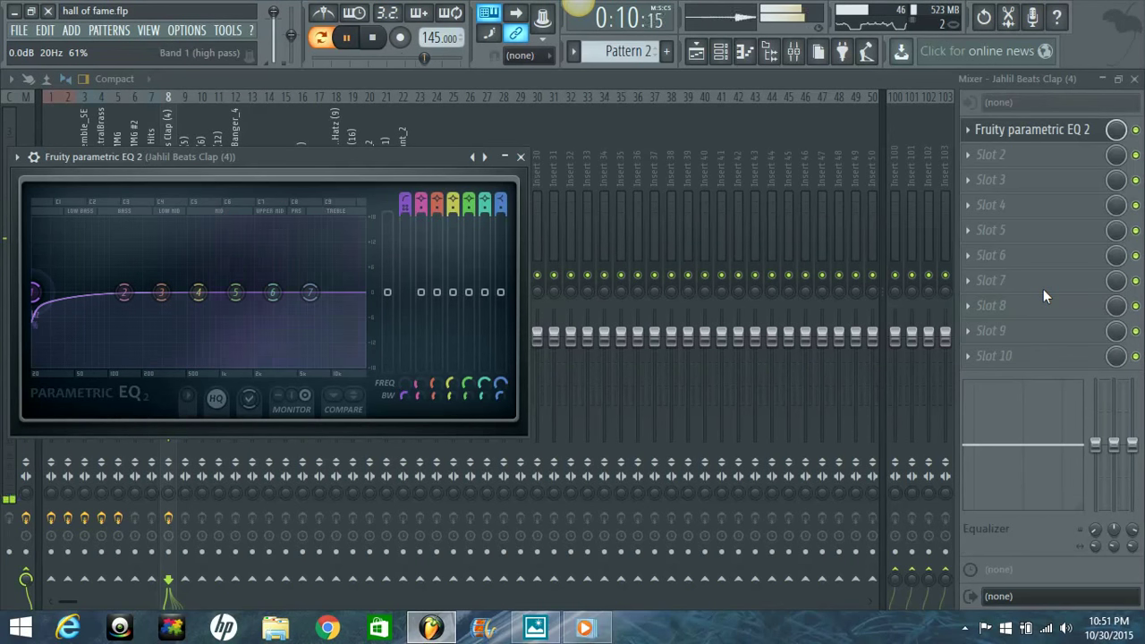
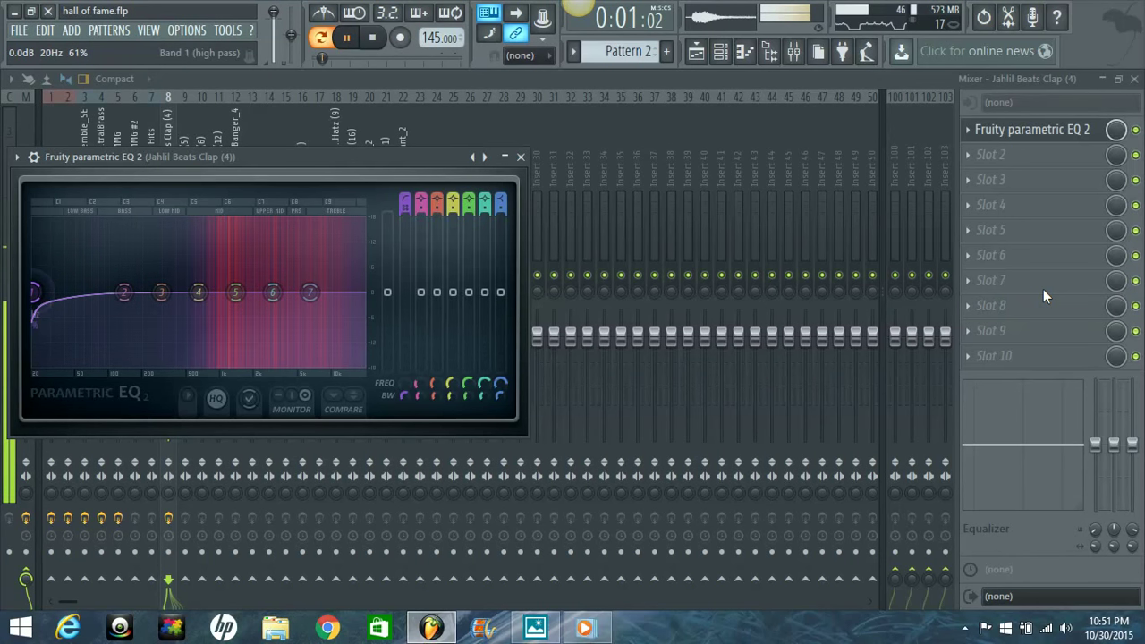
Set the clap's band 1 high-pass cutoff to about 524 Hz and disable bands 2 and 3
{"action": "left_click_drag", "start_coordinate": [32, 292], "coordinate": [193, 308]}
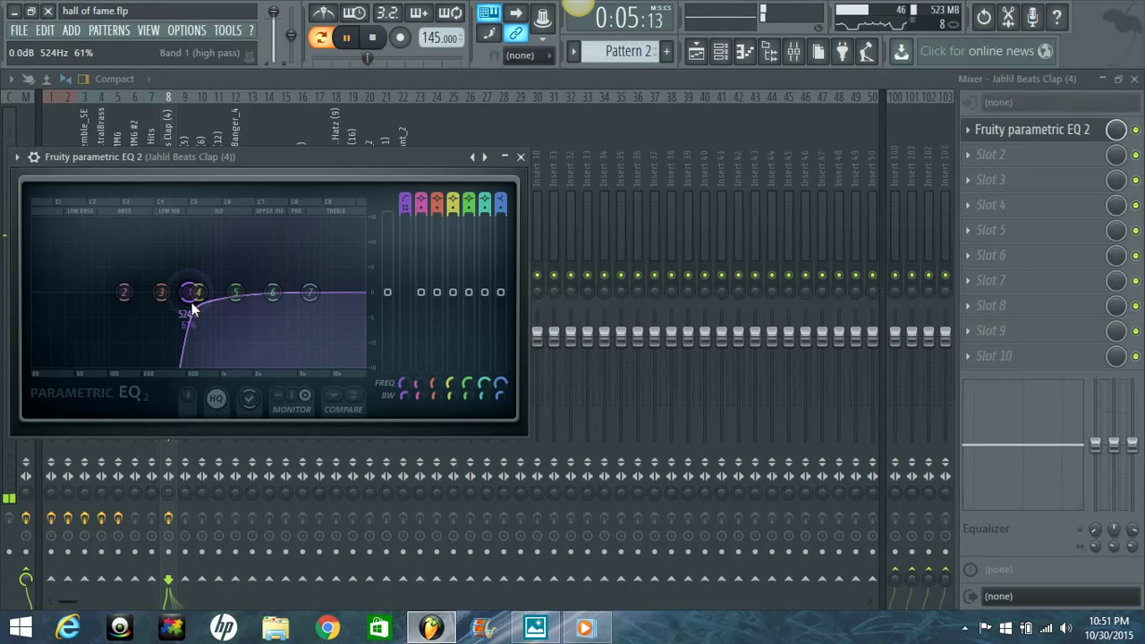
{"action": "scroll", "coordinate": [439, 196], "scroll_direction": "down", "scroll_amount": 5}
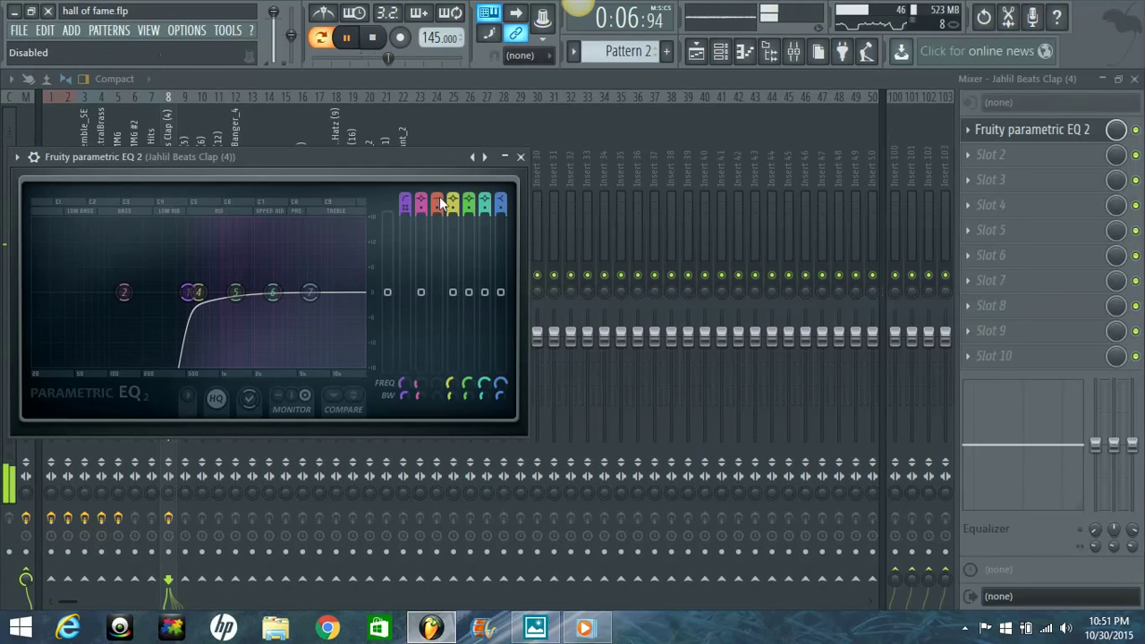
{"action": "scroll", "coordinate": [423, 198], "scroll_direction": "down", "scroll_amount": 5}
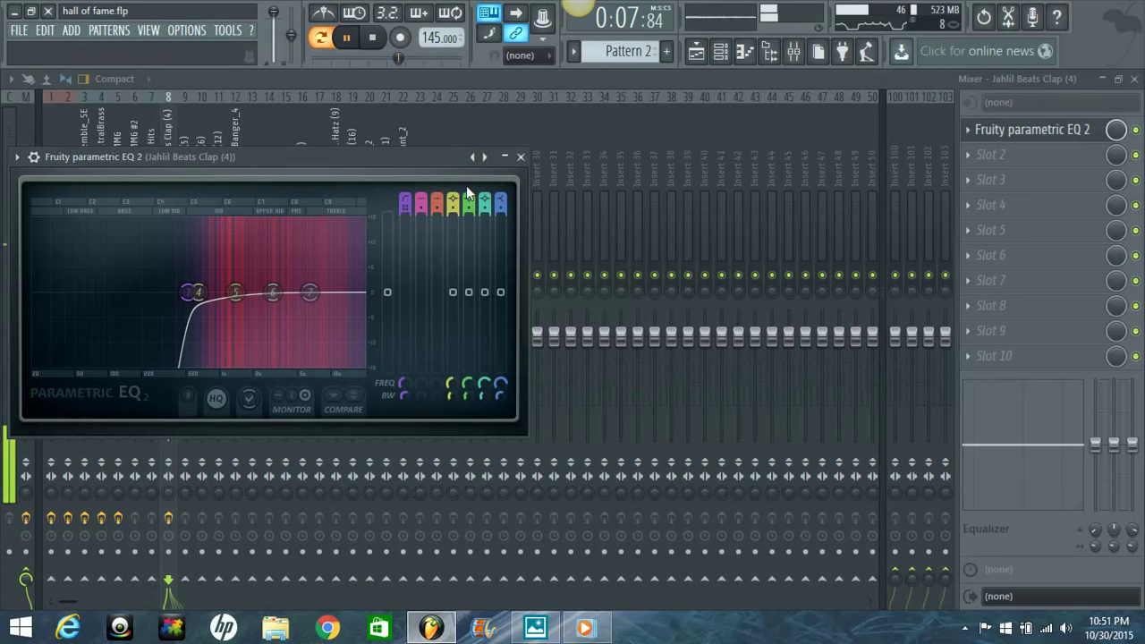
Slightly cut the clap's EQ bands 7 and 6, boost band 5, set band 4 to about -1.6 dB at 1062 Hz, and close the EQ
{"action": "left_click_drag", "start_coordinate": [310, 291], "coordinate": [360, 319]}
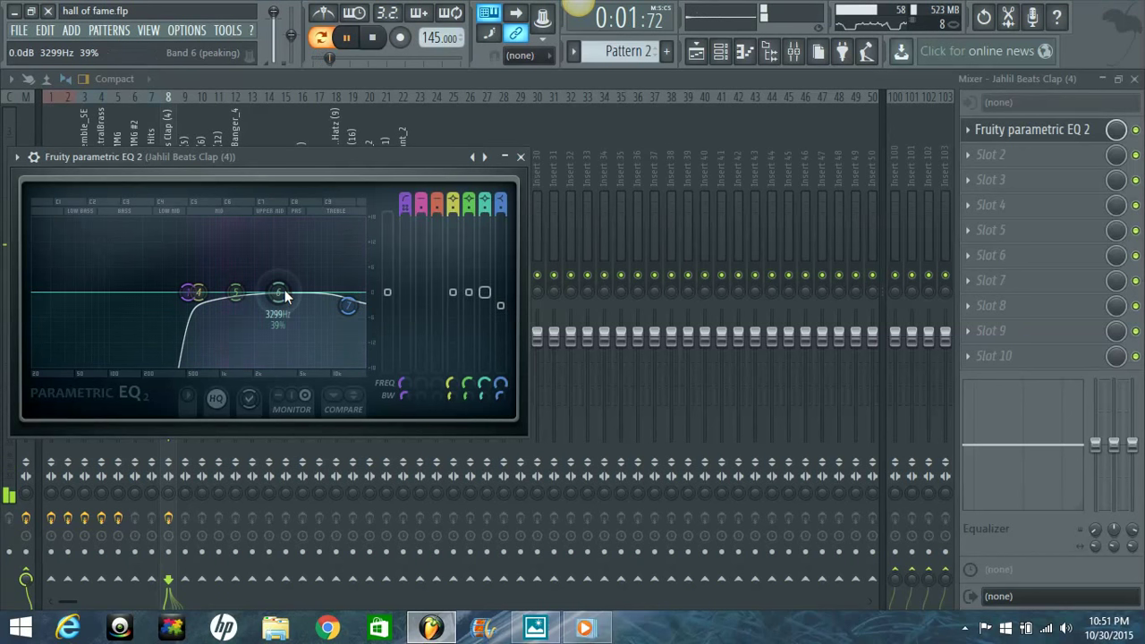
{"action": "mouse_move", "coordinate": [309, 291]}
{"action": "left_mouse_down"}
{"action": "mouse_move", "coordinate": [322, 302]}
{"action": "mouse_move", "coordinate": [312, 304]}
{"action": "left_mouse_up"}
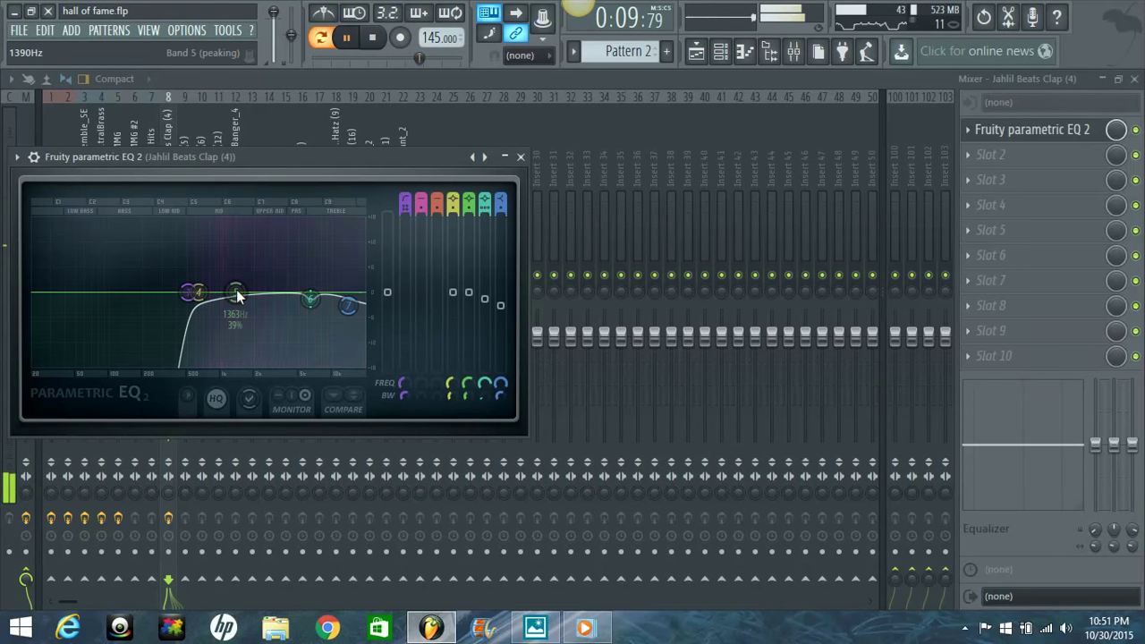
{"action": "left_click_drag", "start_coordinate": [240, 292], "coordinate": [277, 281]}
{"action": "scroll", "coordinate": [265, 290], "scroll_direction": "down", "scroll_amount": 4}
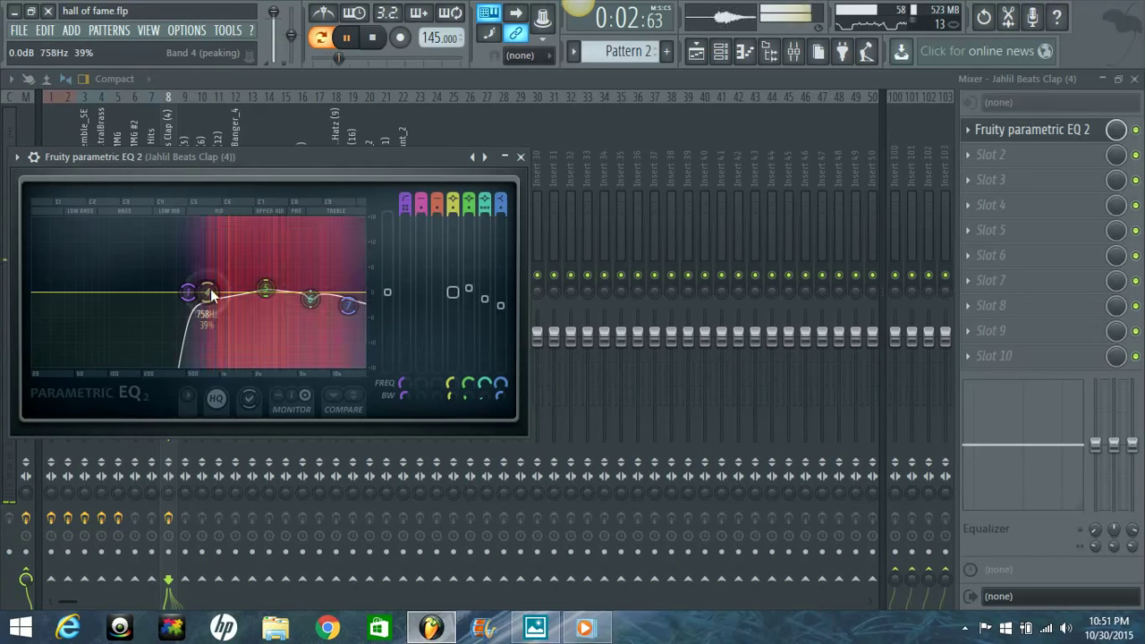
{"action": "left_click_drag", "start_coordinate": [204, 294], "coordinate": [232, 302]}
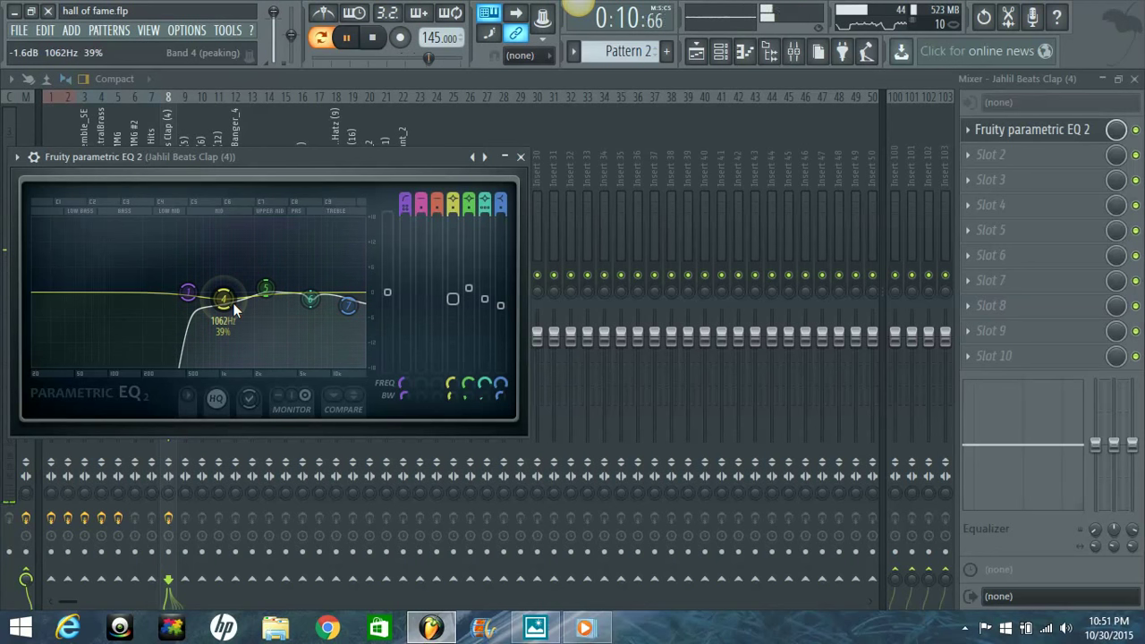
{"action": "left_click", "coordinate": [521, 157]}
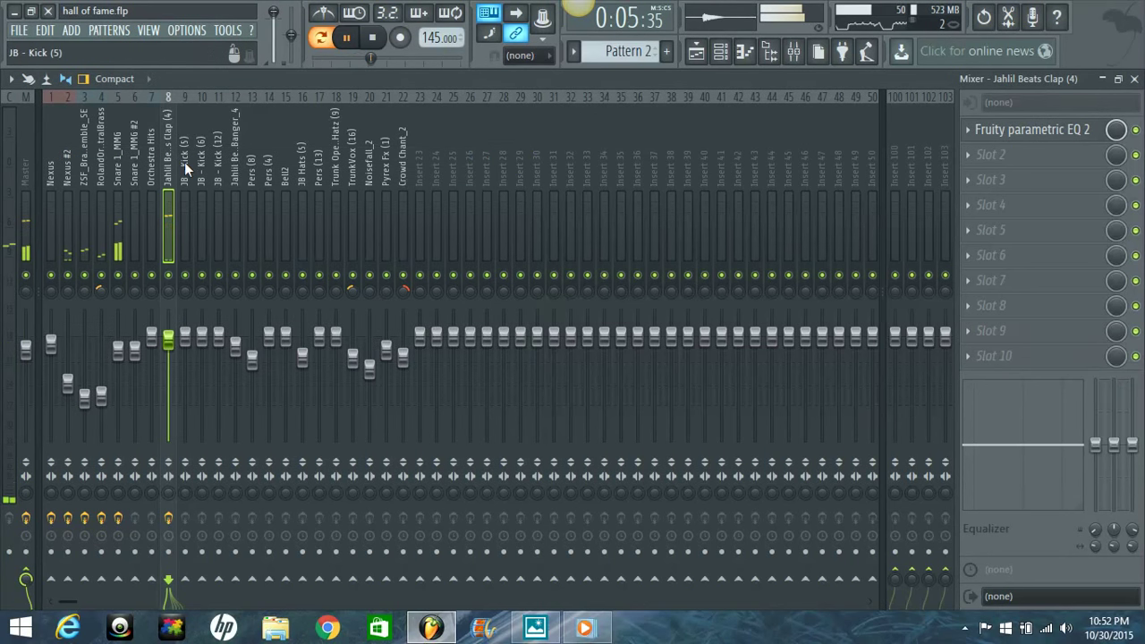
Unmute the Layer and three JB - Kick channels in the channel rack, and mute the JB - Kick (6) and JB - Kick (12) mixer tracks
{"action": "left_click", "coordinate": [720, 53]}
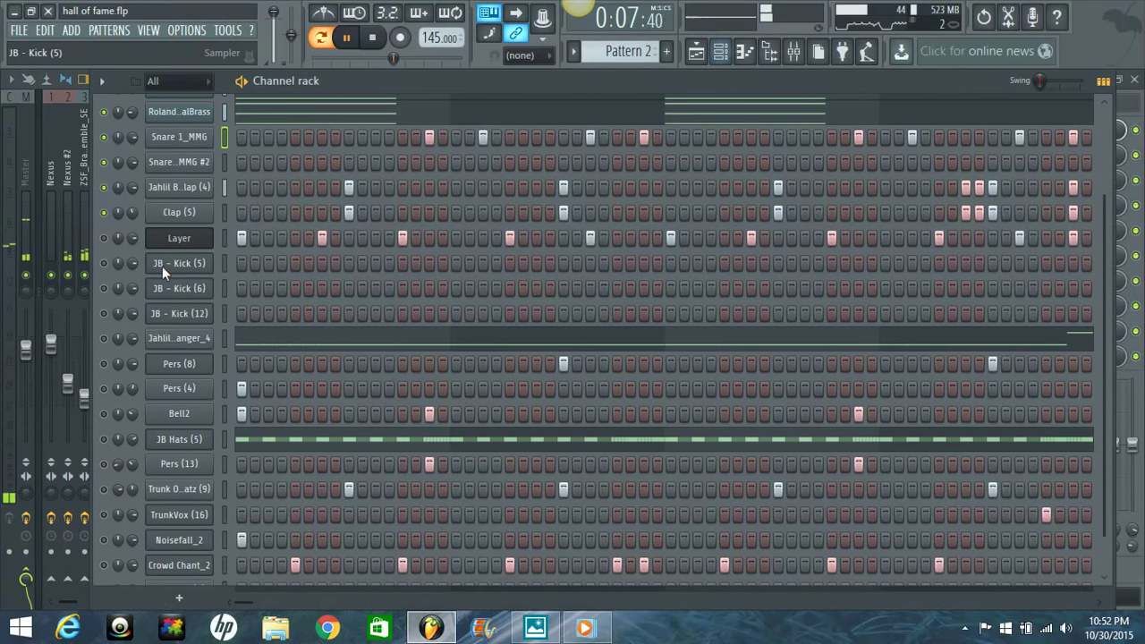
{"action": "left_click_drag", "start_coordinate": [102, 262], "coordinate": [103, 313]}
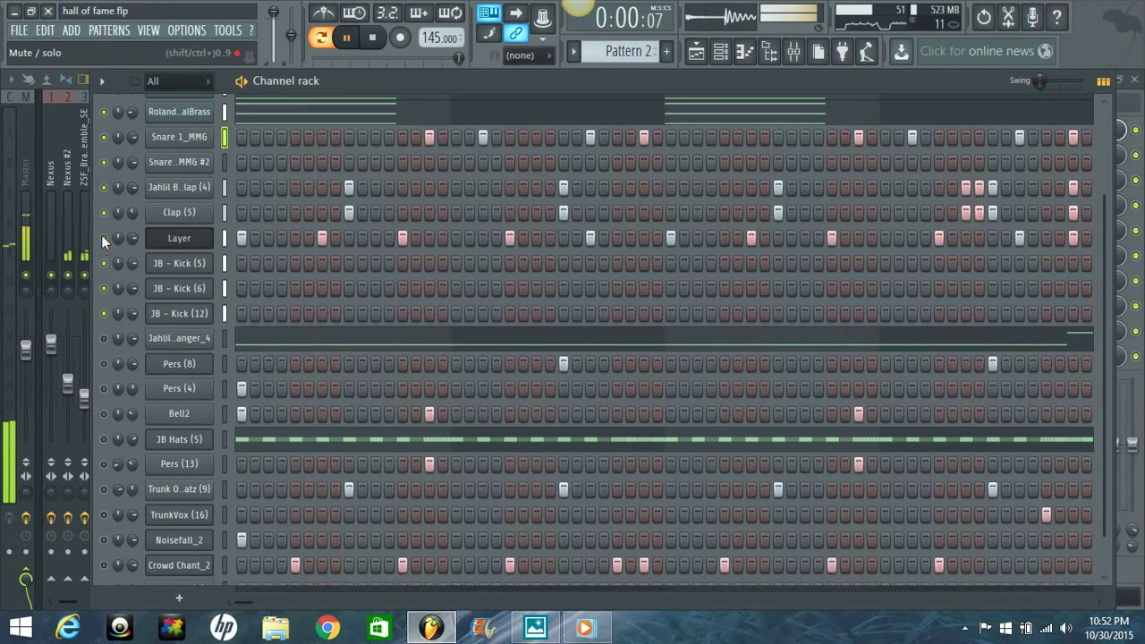
{"action": "left_click", "coordinate": [84, 177]}
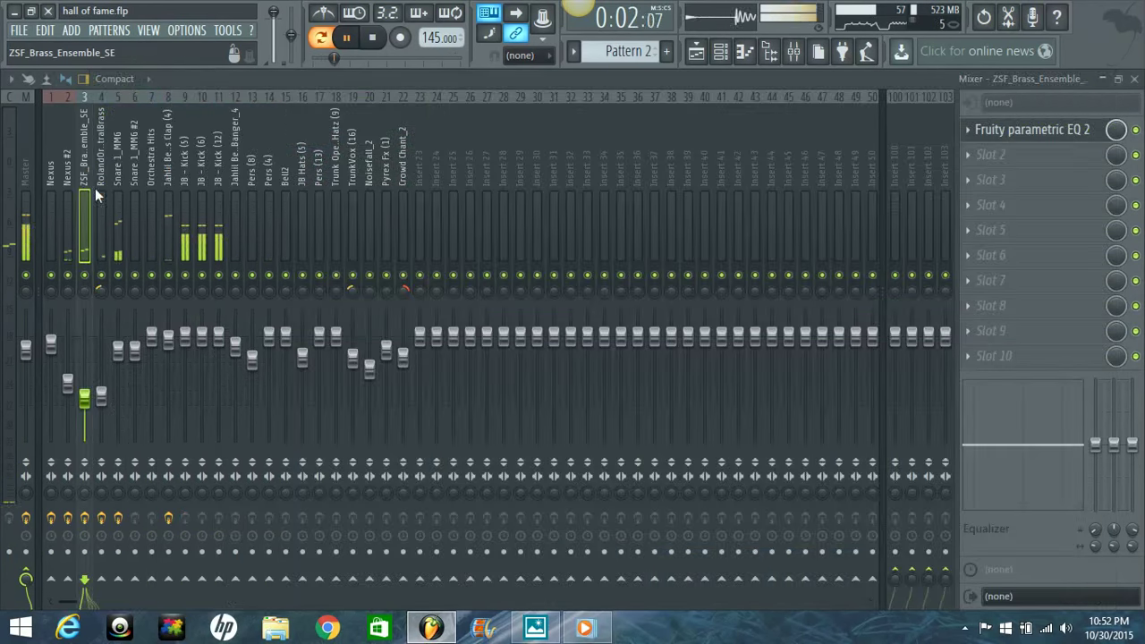
{"action": "left_click", "coordinate": [202, 275]}
{"action": "left_click", "coordinate": [219, 274]}
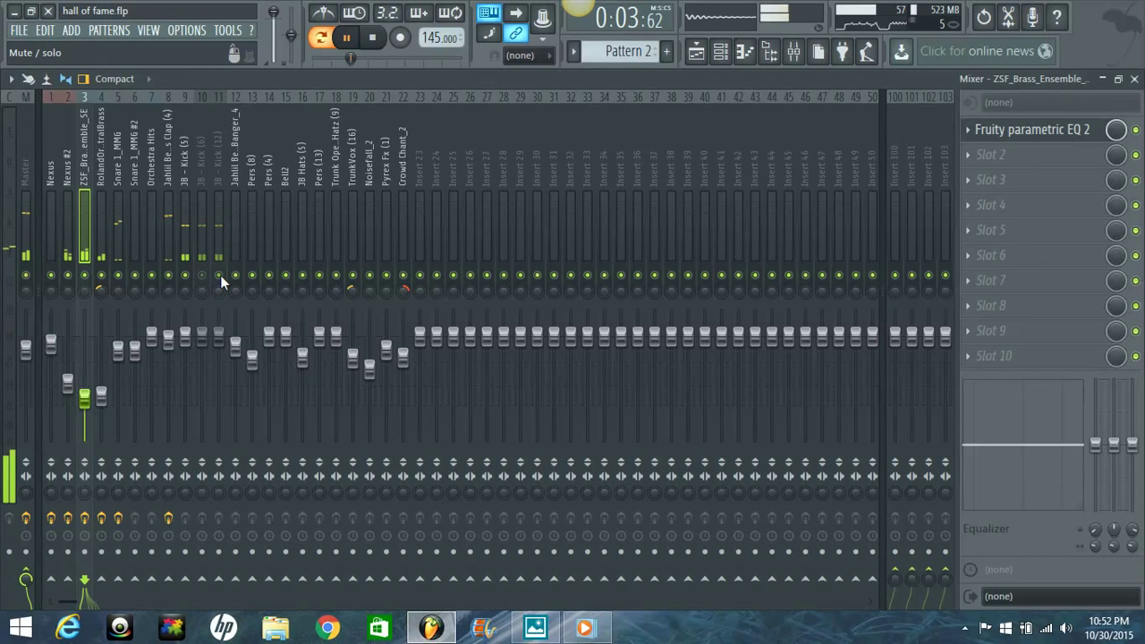
Load Fruity parametric EQ 2 into slot 1 of the JB - Kick (5) mixer track
{"action": "left_click", "coordinate": [184, 170]}
{"action": "left_click", "coordinate": [970, 128]}
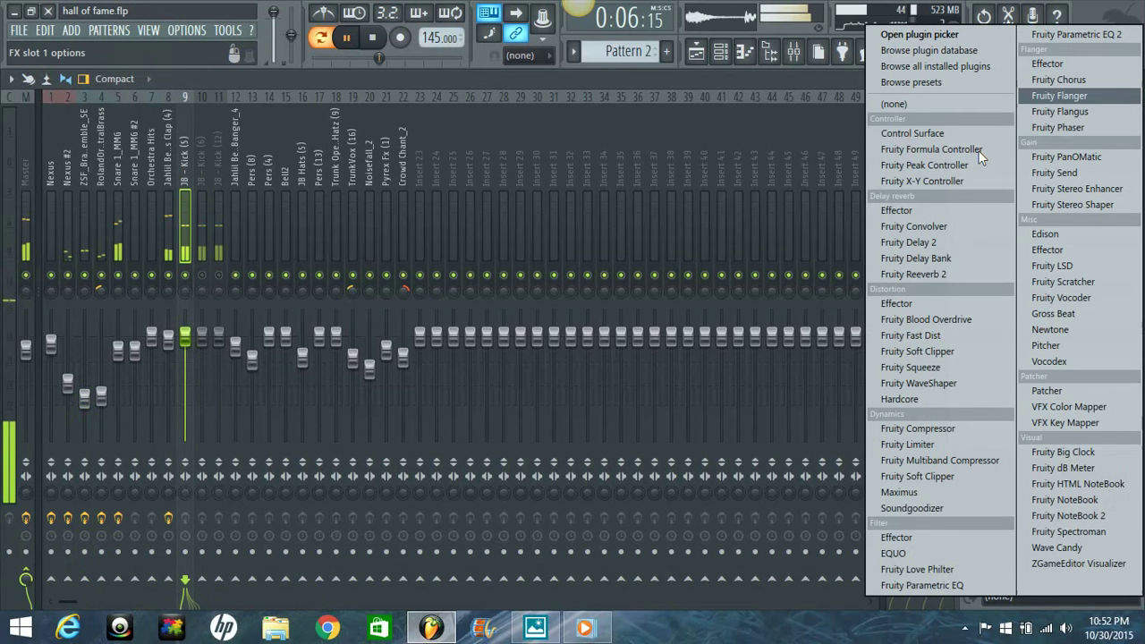
{"action": "left_click", "coordinate": [1060, 70]}
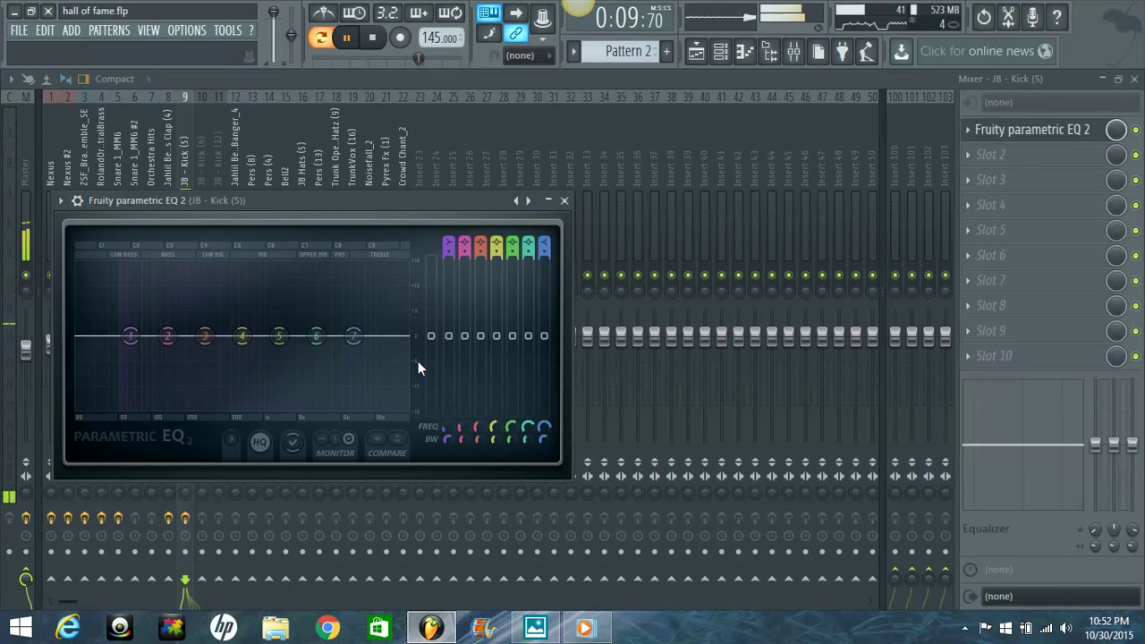
Stop playback, mute the Nexus #2, ZSF_Brass_Ensemble_SE and Roland orchestral brass mixer tracks, and restart playback
{"action": "key", "text": "space"}
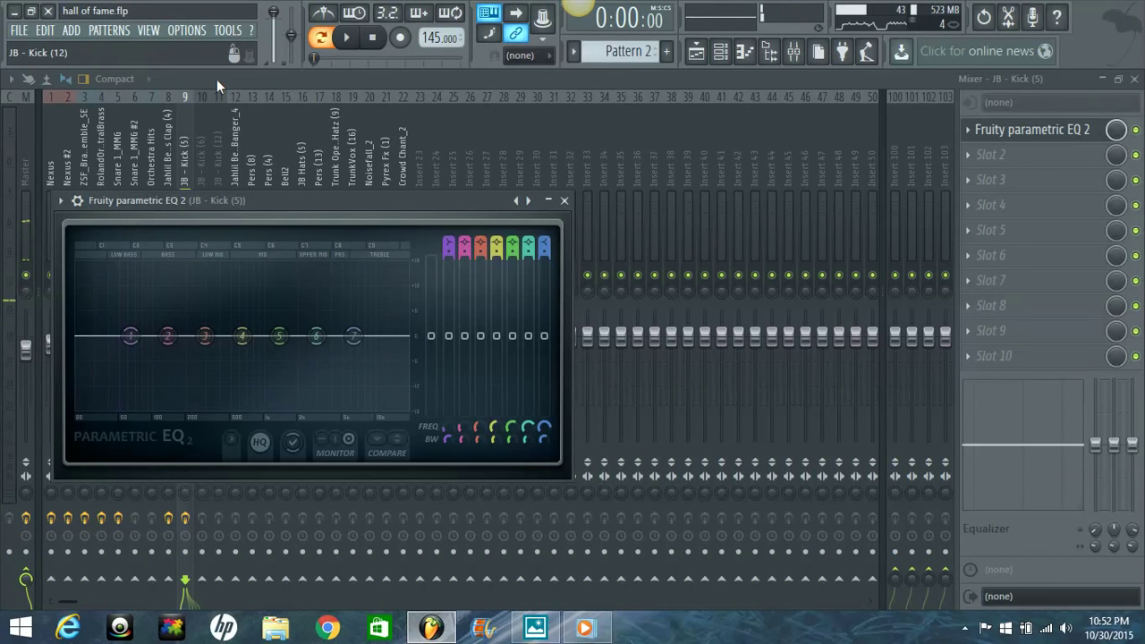
{"action": "key", "text": "Escape"}
{"action": "left_click", "coordinate": [68, 275]}
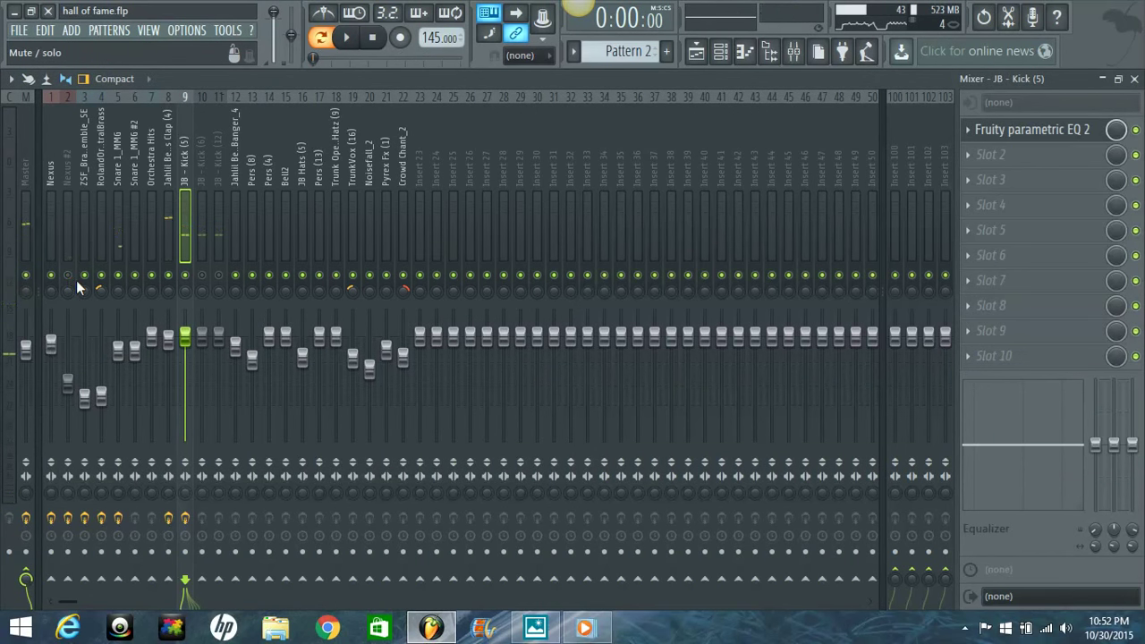
{"action": "left_click", "coordinate": [85, 276]}
{"action": "left_click", "coordinate": [99, 276]}
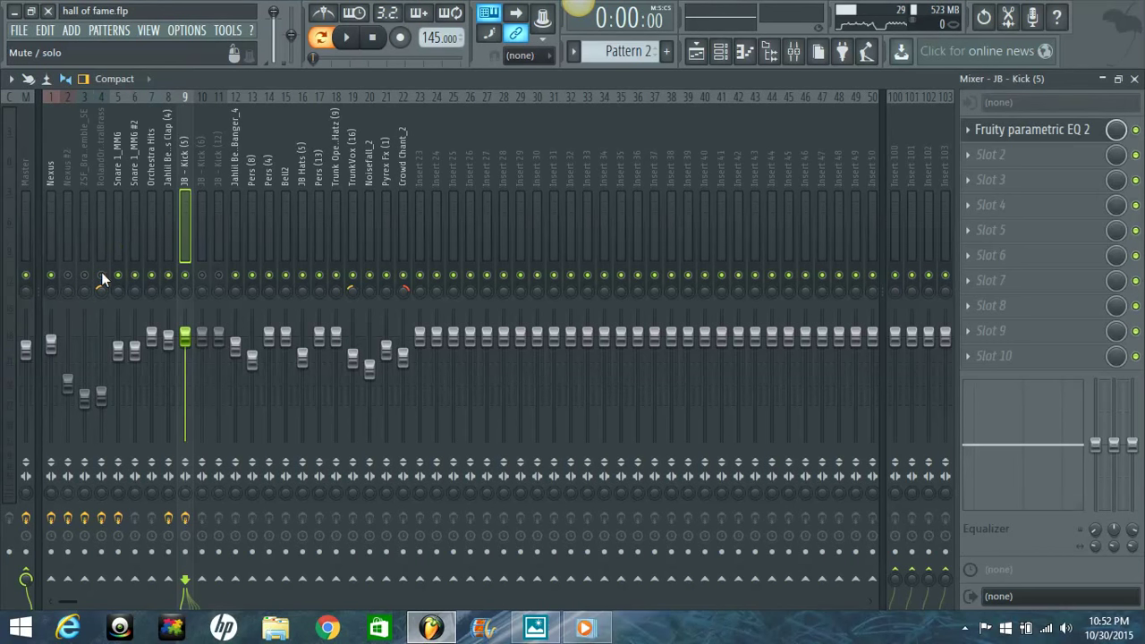
{"action": "key", "text": "space"}
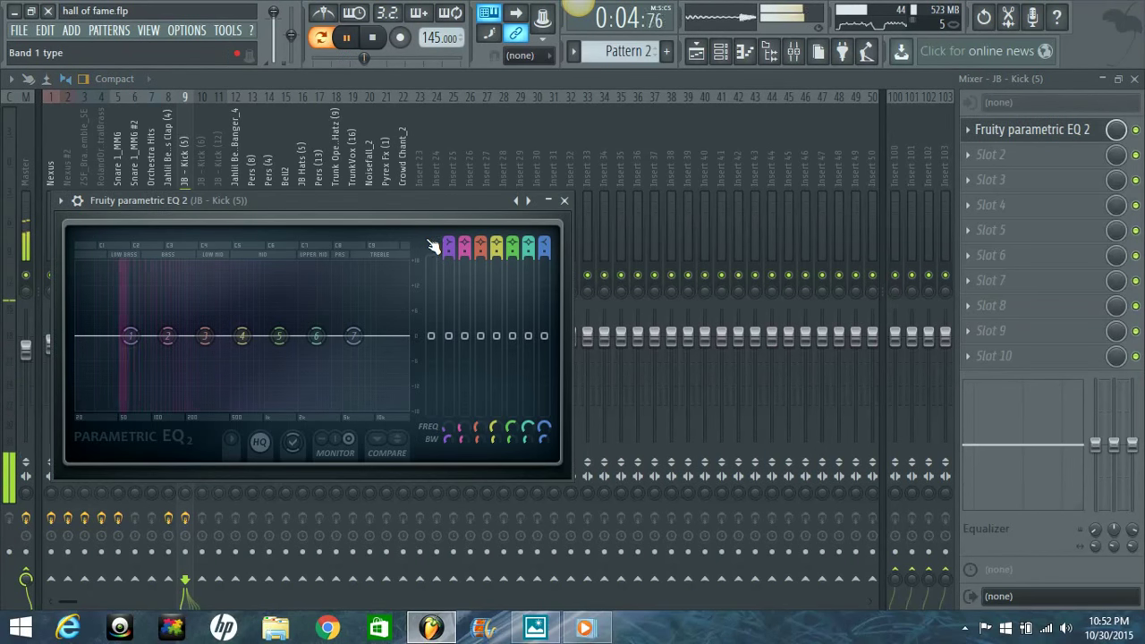
Make the kick's EQ band 1 a Steep 6 high pass with a lowered cutoff and band 7 a steep low pass moved down to band 4
{"action": "left_click_drag", "start_coordinate": [462, 244], "coordinate": [456, 258]}
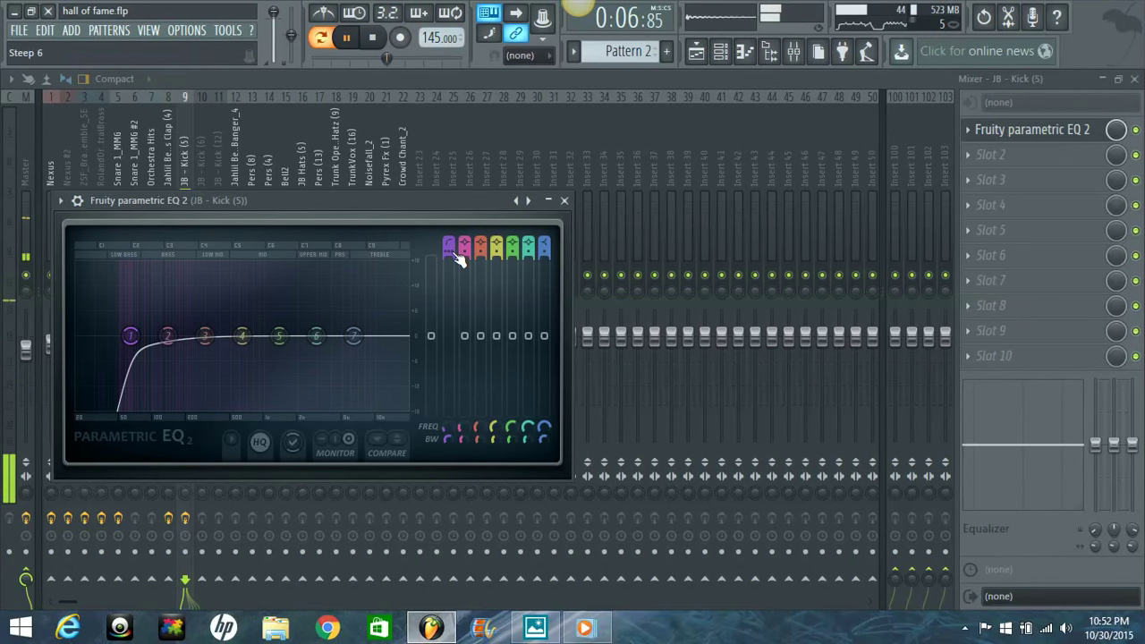
{"action": "mouse_move", "coordinate": [129, 336]}
{"action": "left_mouse_down"}
{"action": "mouse_move", "coordinate": [82, 329]}
{"action": "mouse_move", "coordinate": [112, 346]}
{"action": "left_mouse_up"}
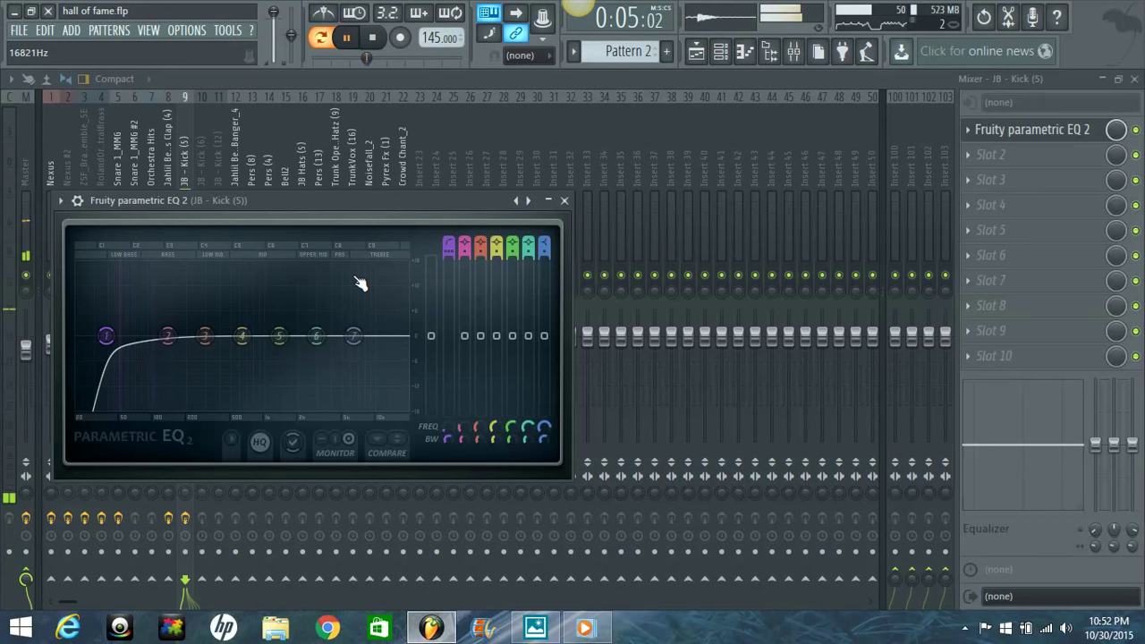
{"action": "scroll", "coordinate": [556, 248], "scroll_direction": "down", "scroll_amount": 4}
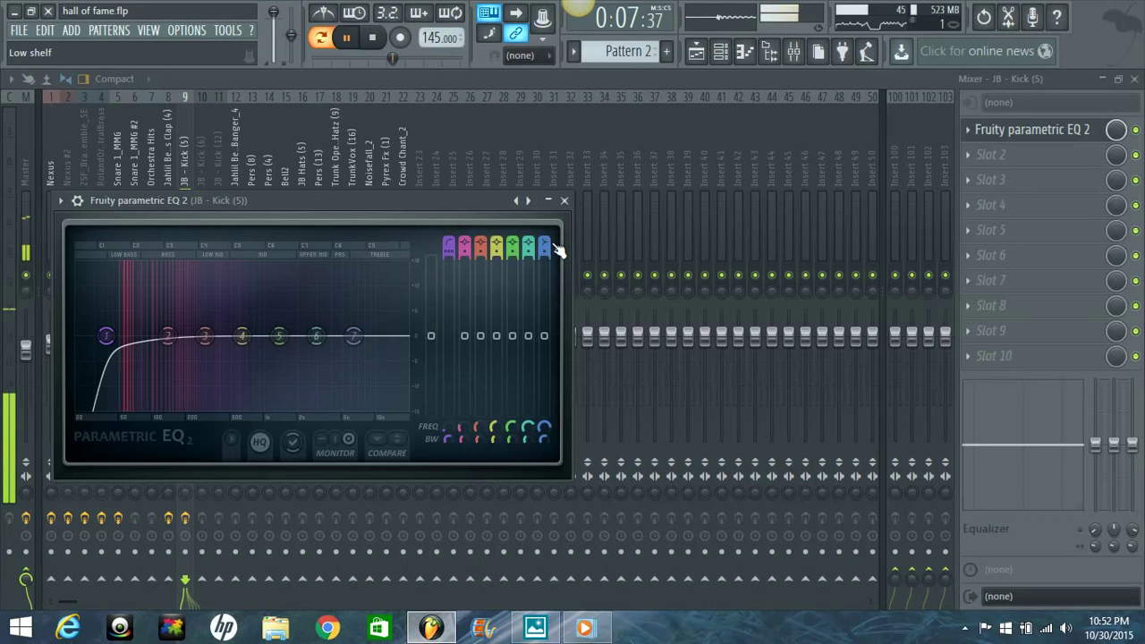
{"action": "scroll", "coordinate": [555, 248], "scroll_direction": "down", "scroll_amount": 2}
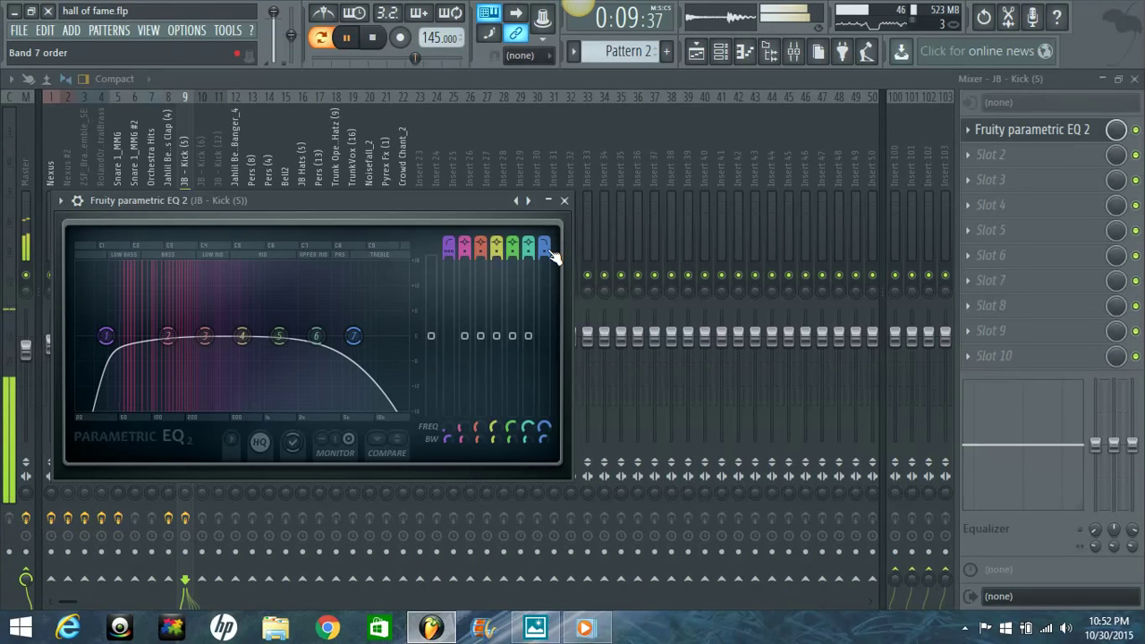
{"action": "left_click_drag", "start_coordinate": [353, 335], "coordinate": [210, 309]}
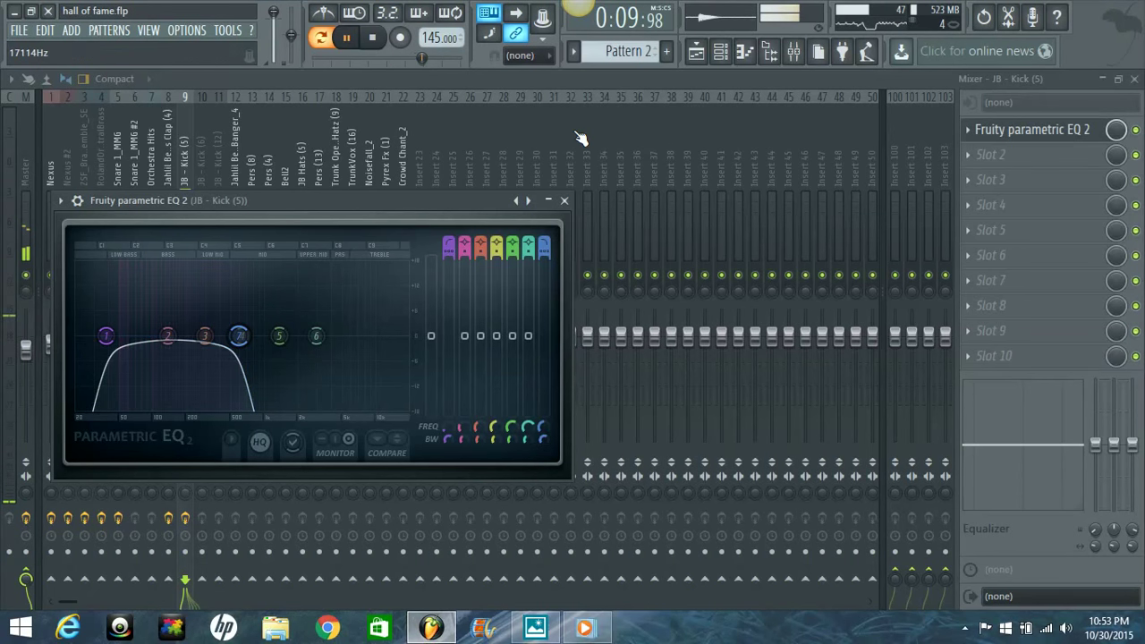
Disable bands 4, 5 and 6 in the kick's EQ and boost band 2 slightly at a lower frequency
{"action": "left_click", "coordinate": [513, 245]}
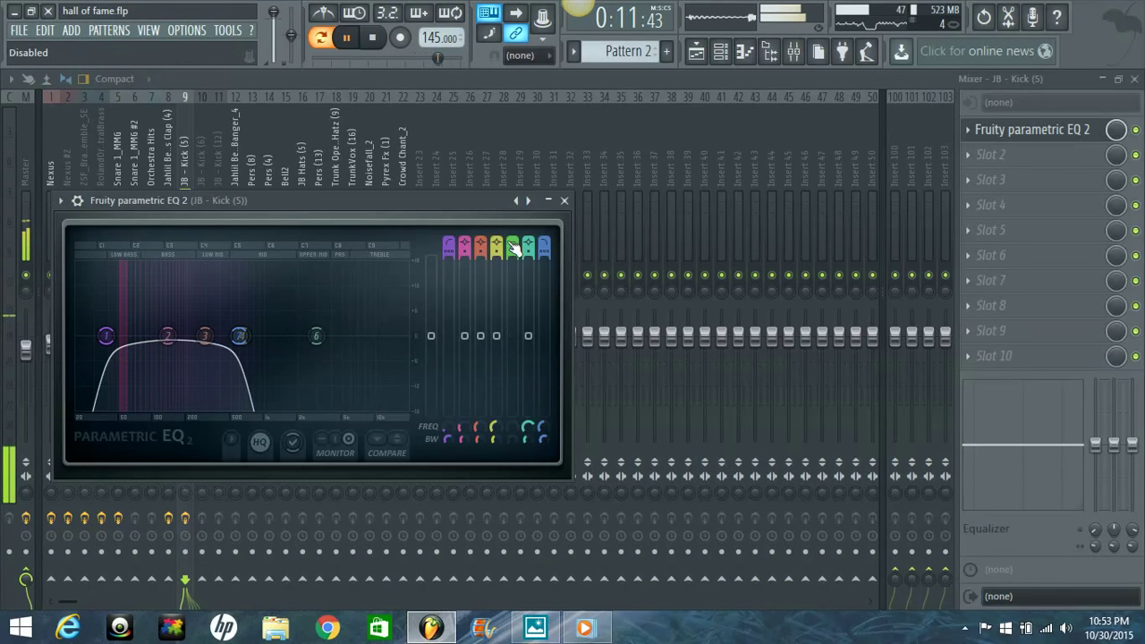
{"action": "left_click", "coordinate": [496, 245]}
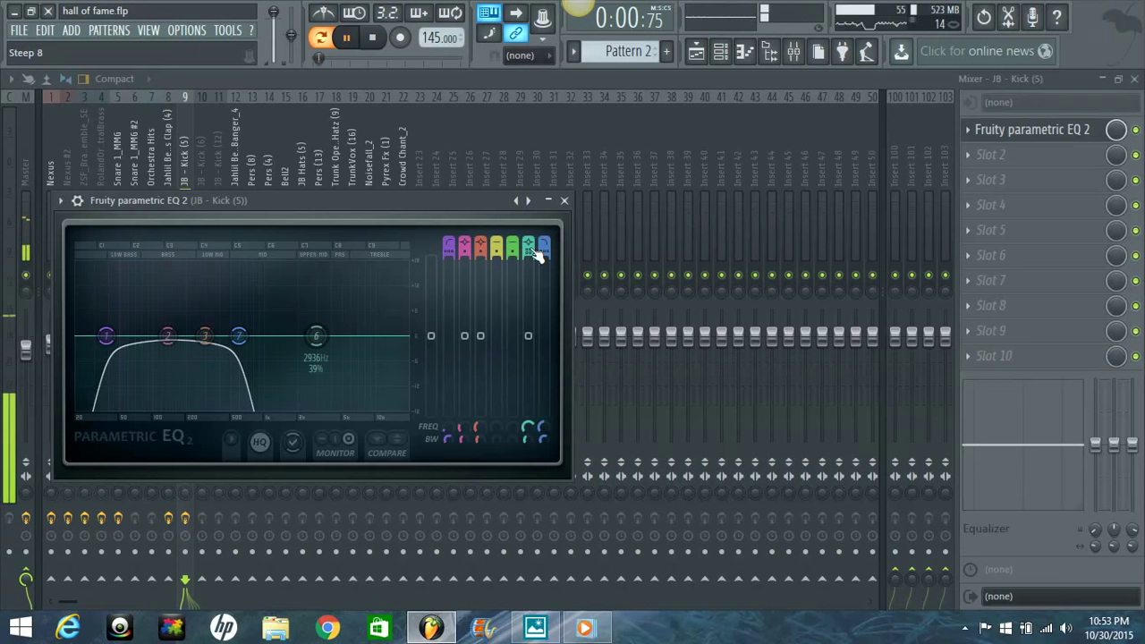
{"action": "right_click", "coordinate": [532, 252]}
{"action": "left_click", "coordinate": [541, 261]}
{"action": "left_click", "coordinate": [529, 249]}
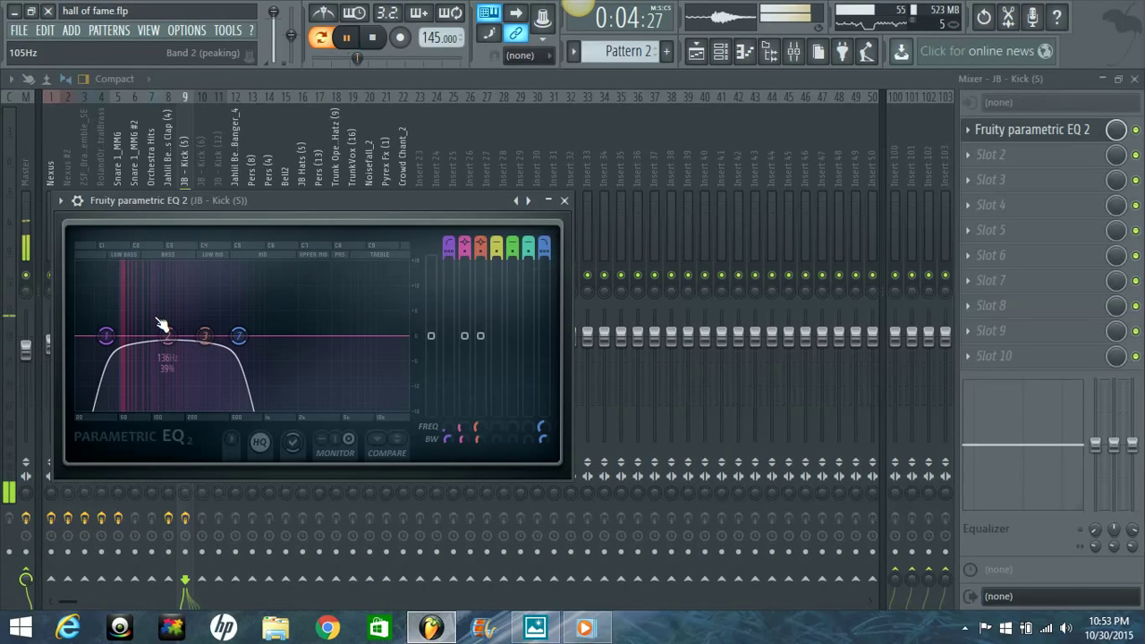
{"action": "left_click_drag", "start_coordinate": [159, 322], "coordinate": [143, 319]}
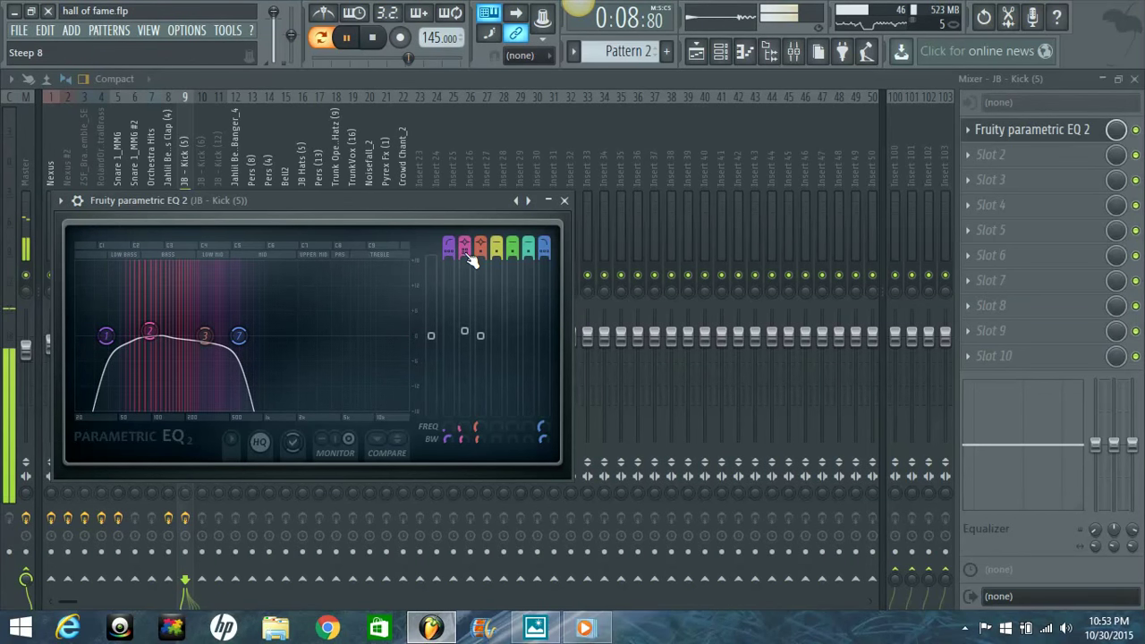
Boost band 2 of the JB - Kick (5) EQ to about 5.1 dB at 63 Hz and nudge bands 3 and 7 slightly lower
{"action": "left_click_drag", "start_coordinate": [154, 337], "coordinate": [140, 319]}
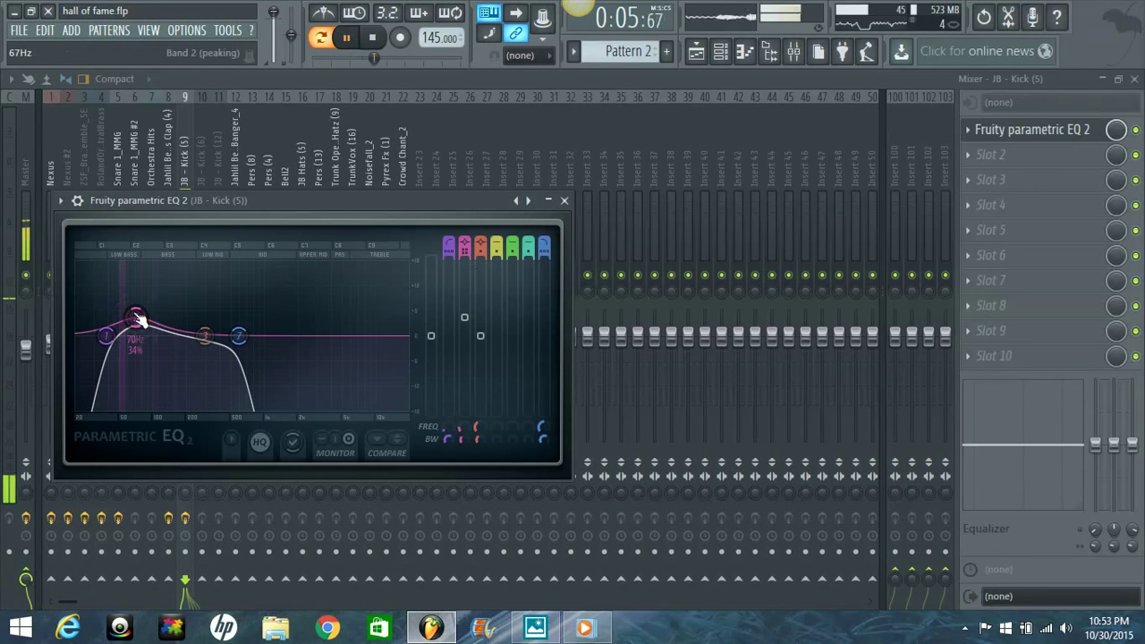
{"action": "left_click_drag", "start_coordinate": [135, 319], "coordinate": [131, 313]}
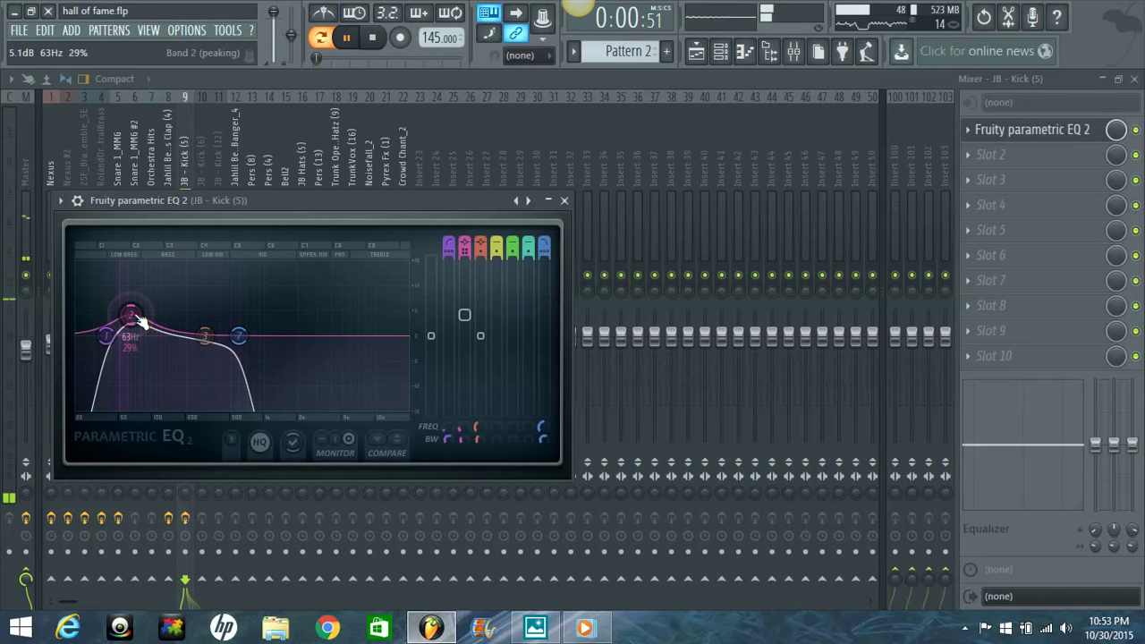
{"action": "left_click_drag", "start_coordinate": [239, 343], "coordinate": [202, 345]}
{"action": "left_click", "coordinate": [547, 201]}
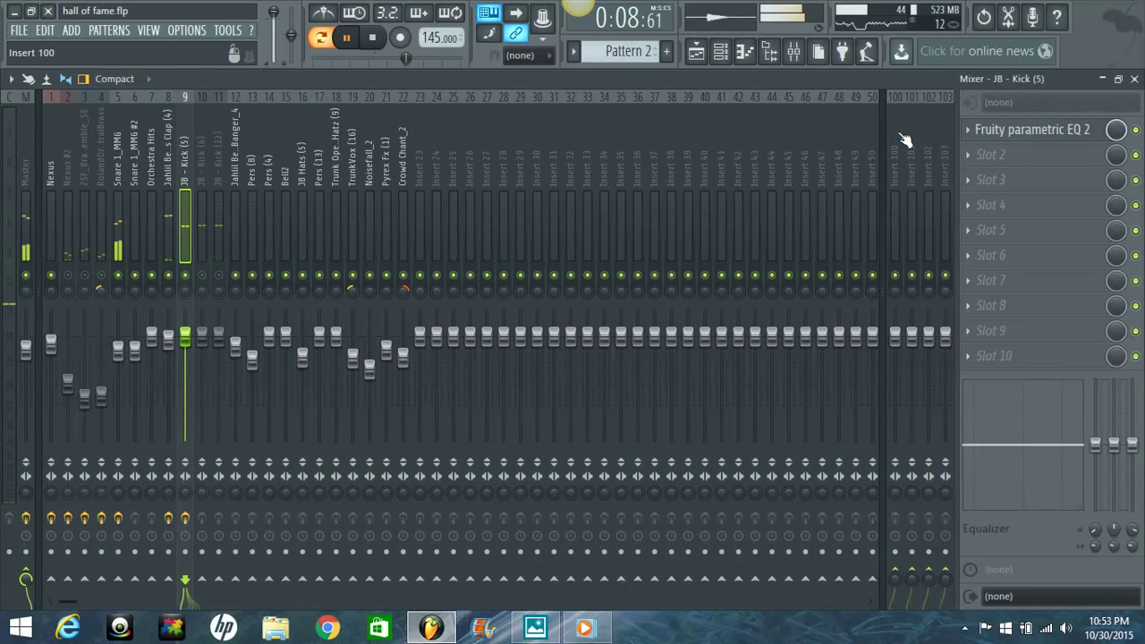
{"action": "left_click", "coordinate": [1009, 130]}
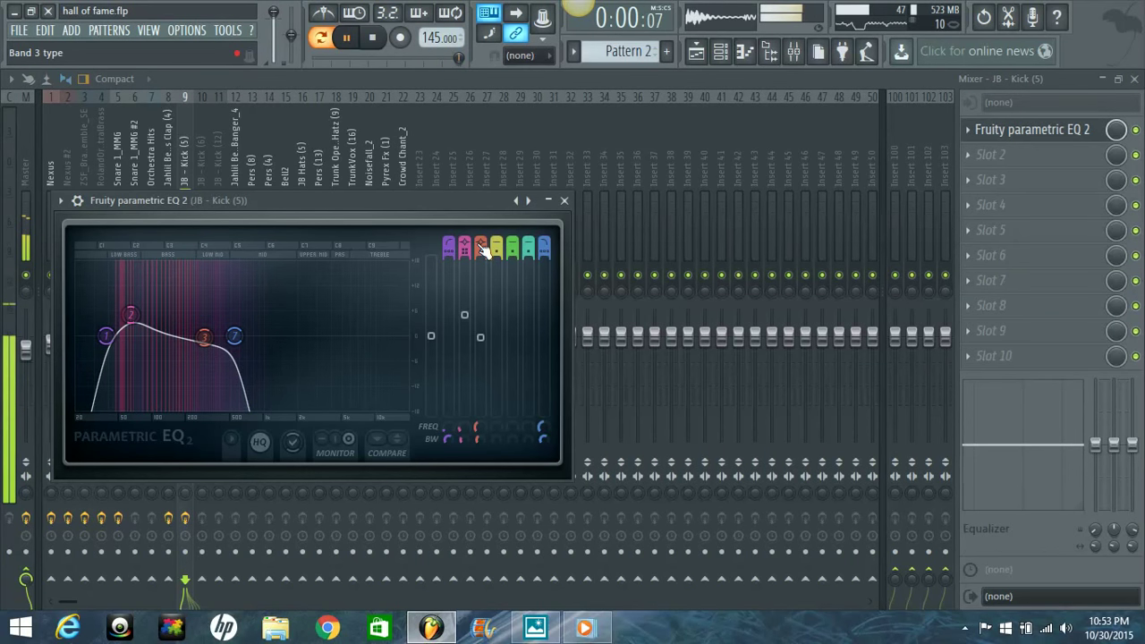
{"action": "key", "text": "space"}
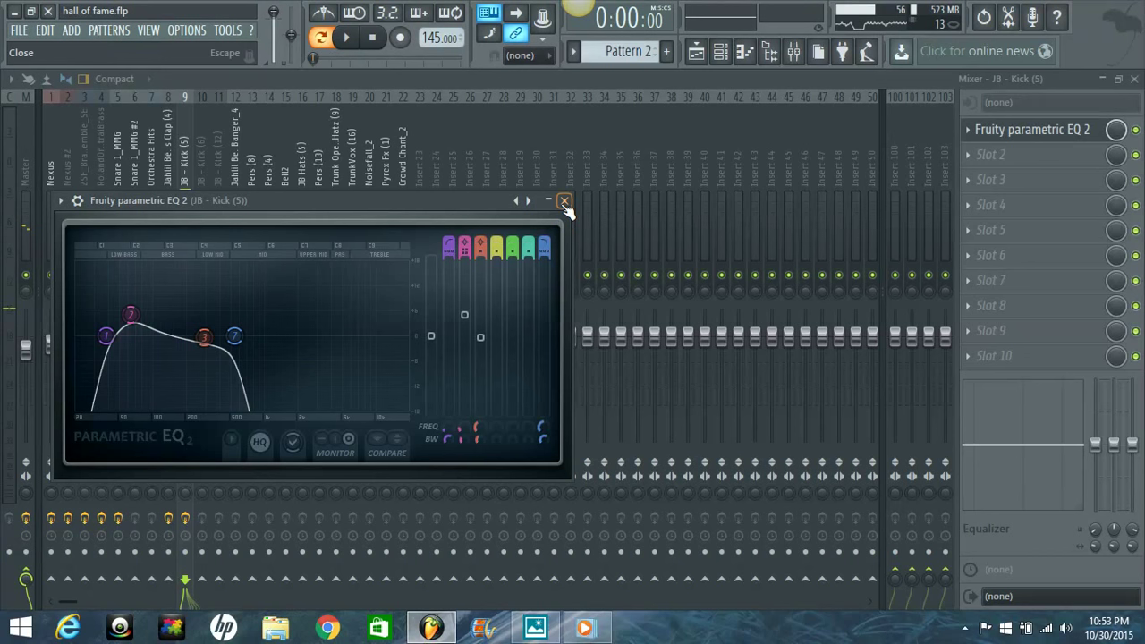
{"action": "left_click", "coordinate": [564, 201]}
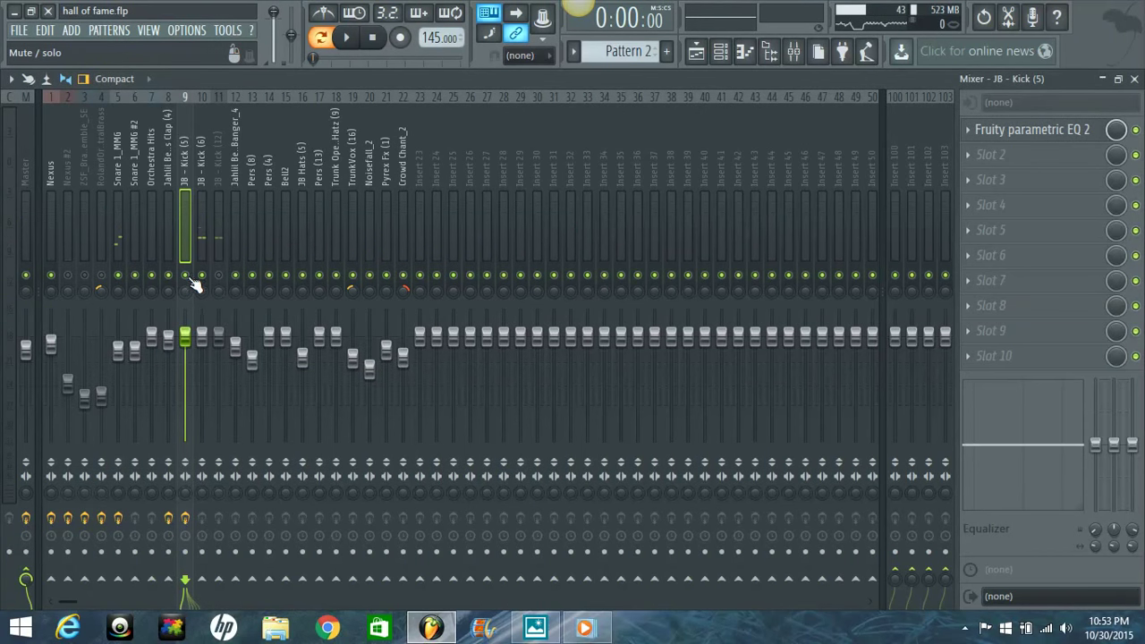
Play the beat with JB - Kick (6) in place of JB - Kick (5) and load Fruity parametric EQ 2 into slot 1 of JB - Kick (6)
{"action": "key", "text": "space"}
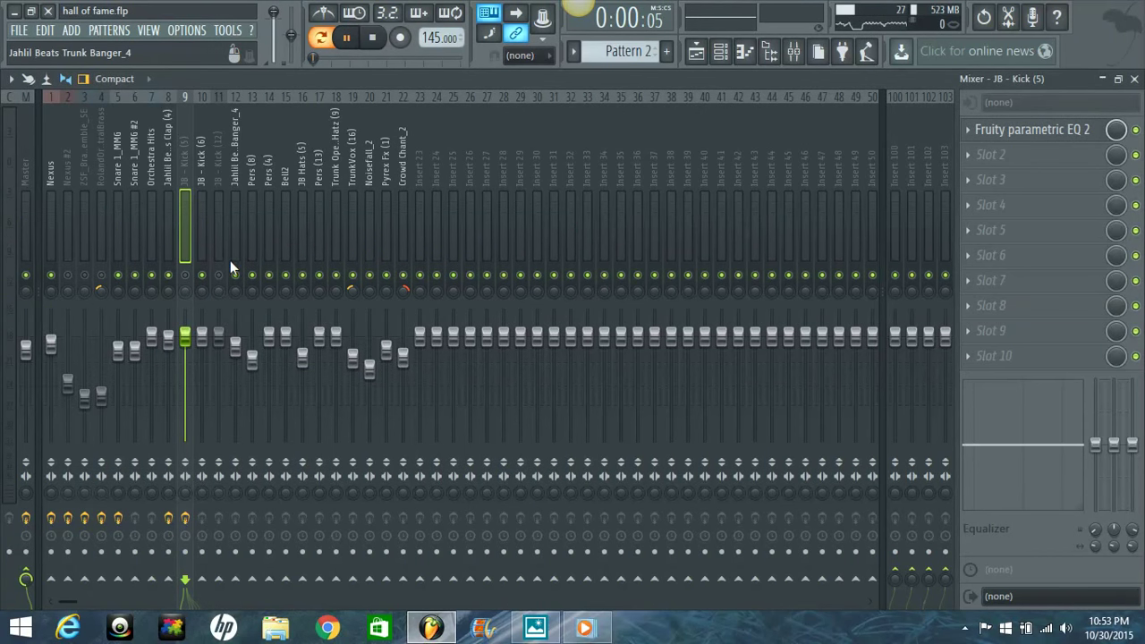
{"action": "left_click", "coordinate": [201, 167]}
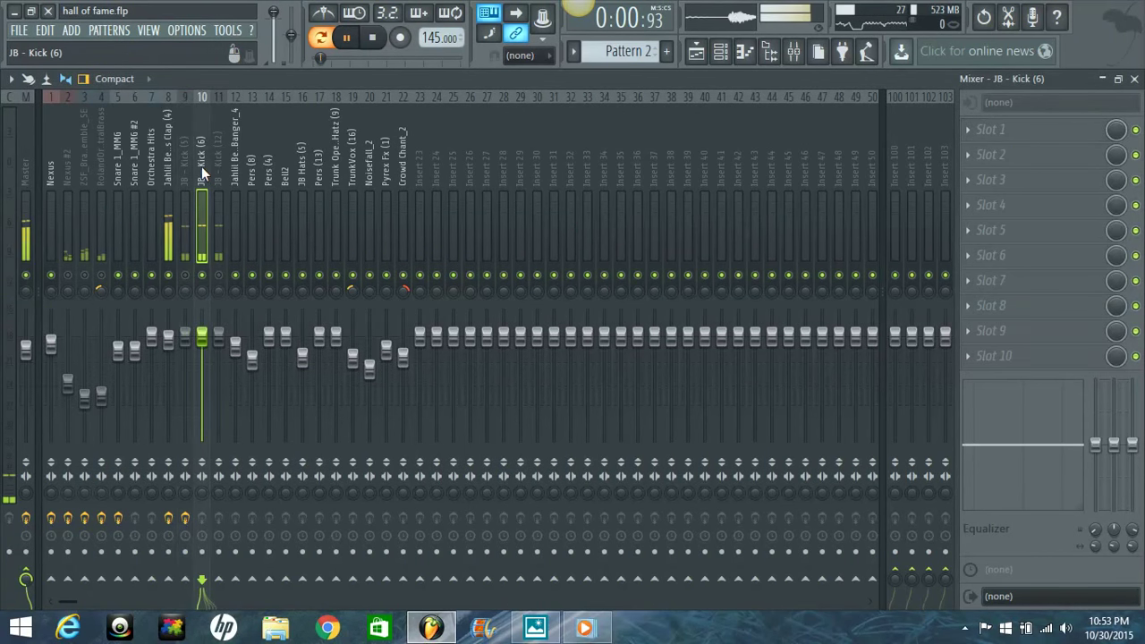
{"action": "left_click", "coordinate": [985, 132]}
{"action": "left_click", "coordinate": [1068, 35]}
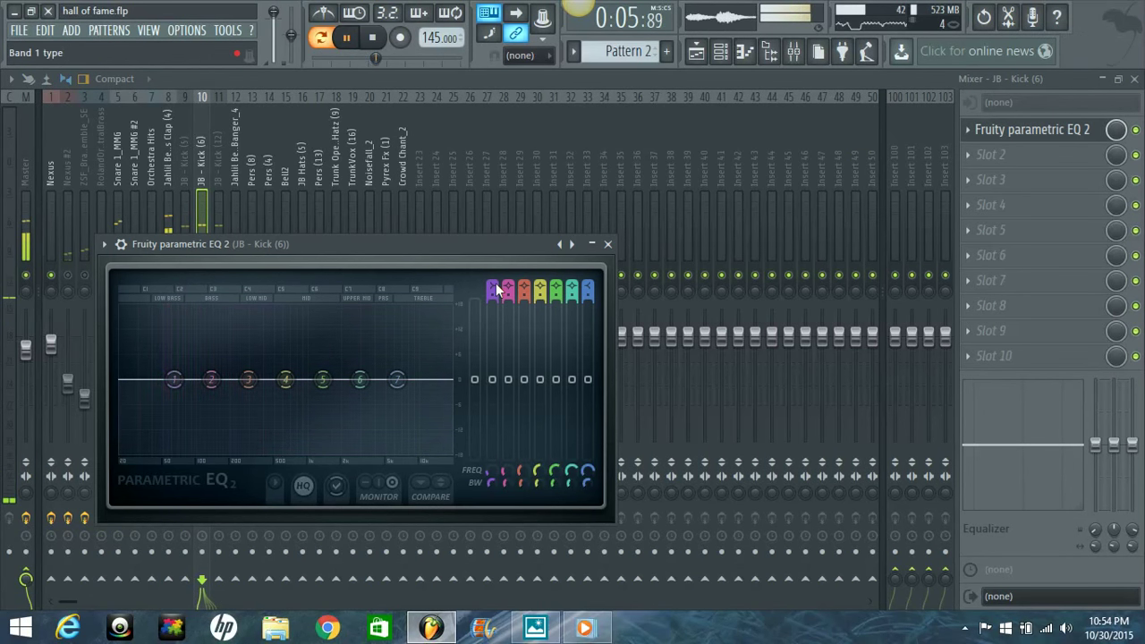
Make band 1 a steep high pass with a cutoff slightly above 33 Hz and a bandwidth of 56%
{"action": "scroll", "coordinate": [495, 284], "scroll_direction": "up", "scroll_amount": 2}
{"action": "scroll", "coordinate": [496, 283], "scroll_direction": "up", "scroll_amount": 1}
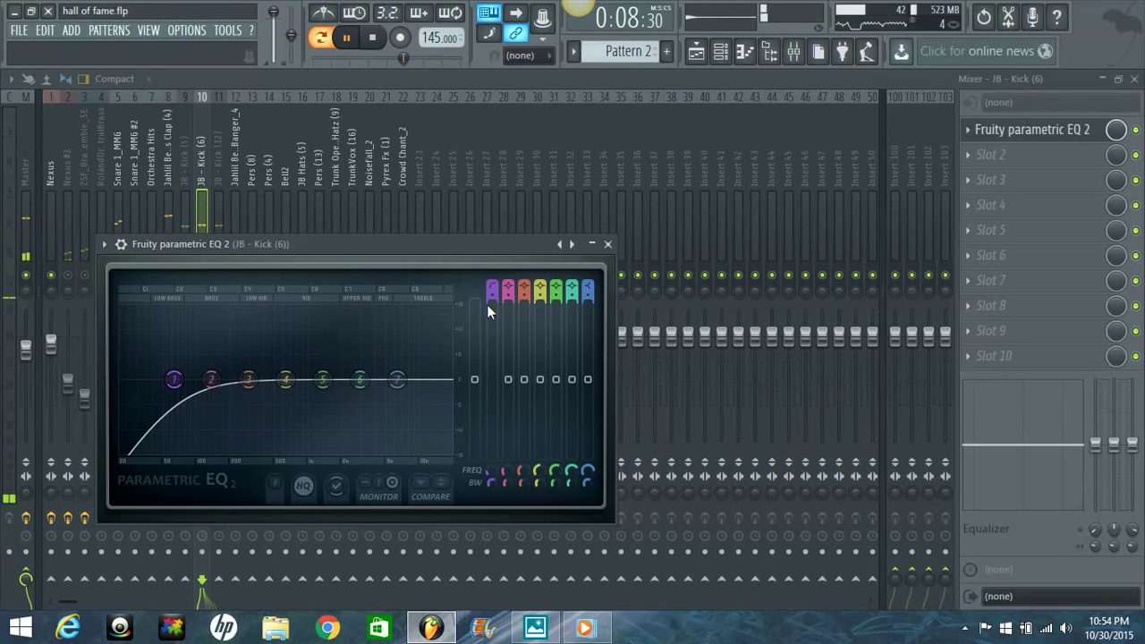
{"action": "left_click_drag", "start_coordinate": [174, 379], "coordinate": [141, 383]}
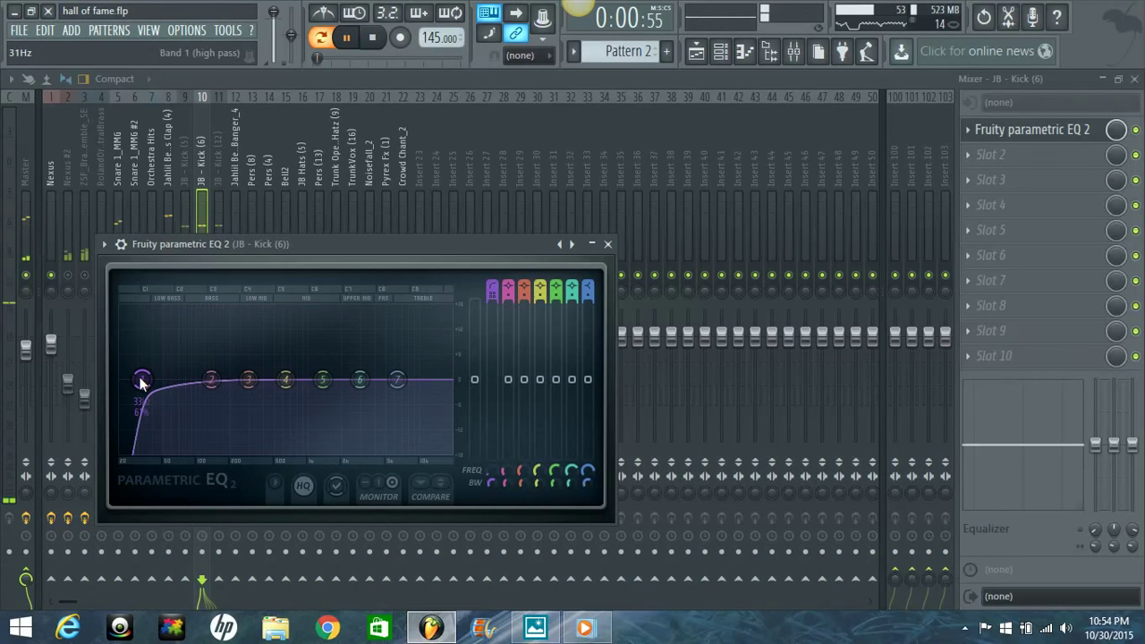
{"action": "scroll", "coordinate": [139, 381], "scroll_direction": "down", "scroll_amount": 2}
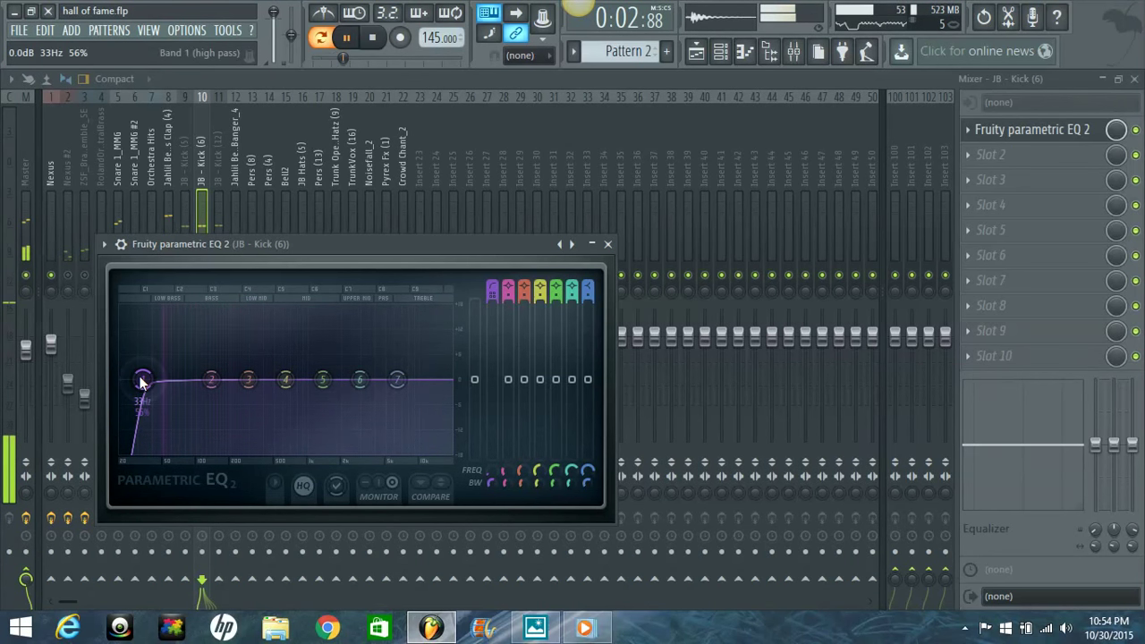
{"action": "left_click_drag", "start_coordinate": [141, 383], "coordinate": [146, 383]}
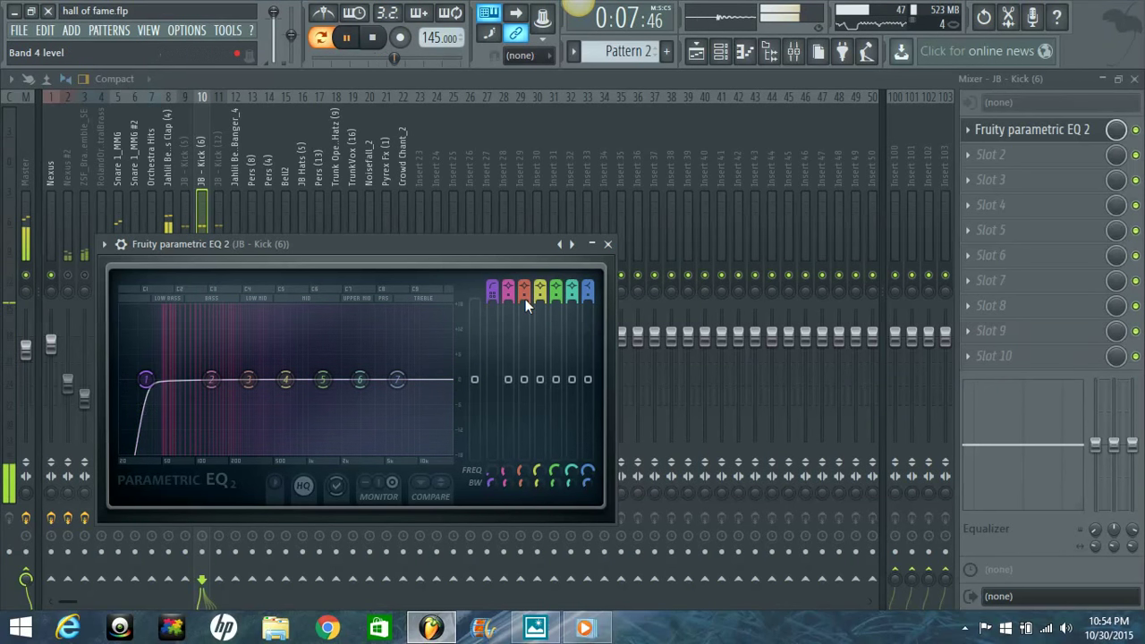
Make band 7 a steep low pass and lower its cutoff to about 3779 Hz
{"action": "scroll", "coordinate": [590, 289], "scroll_direction": "down", "scroll_amount": 3}
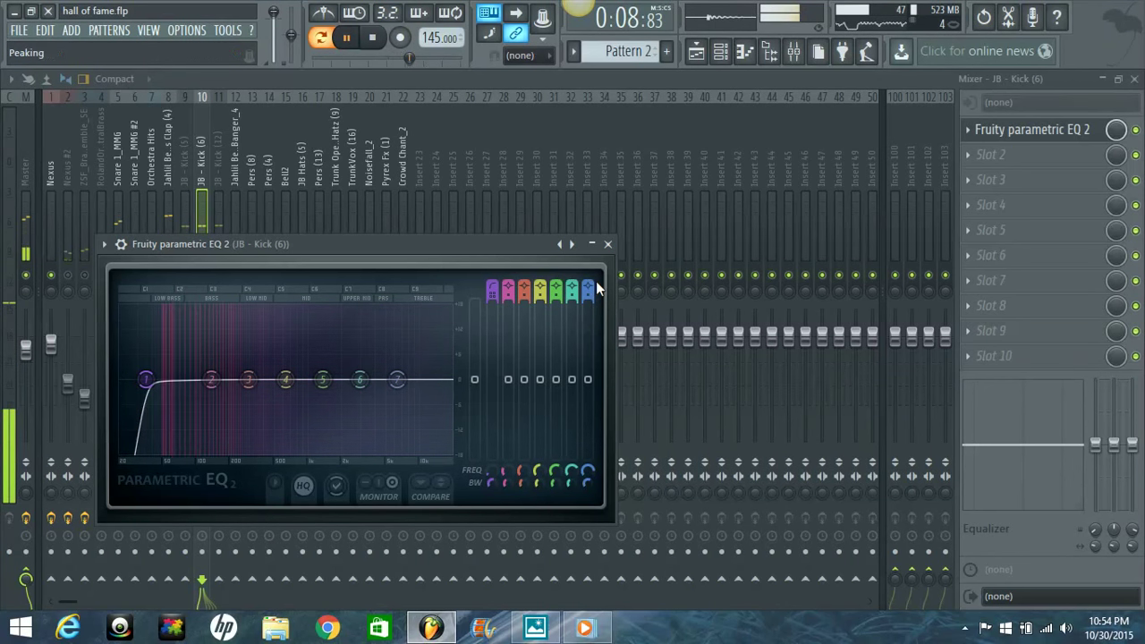
{"action": "scroll", "coordinate": [590, 289], "scroll_direction": "down", "scroll_amount": 4}
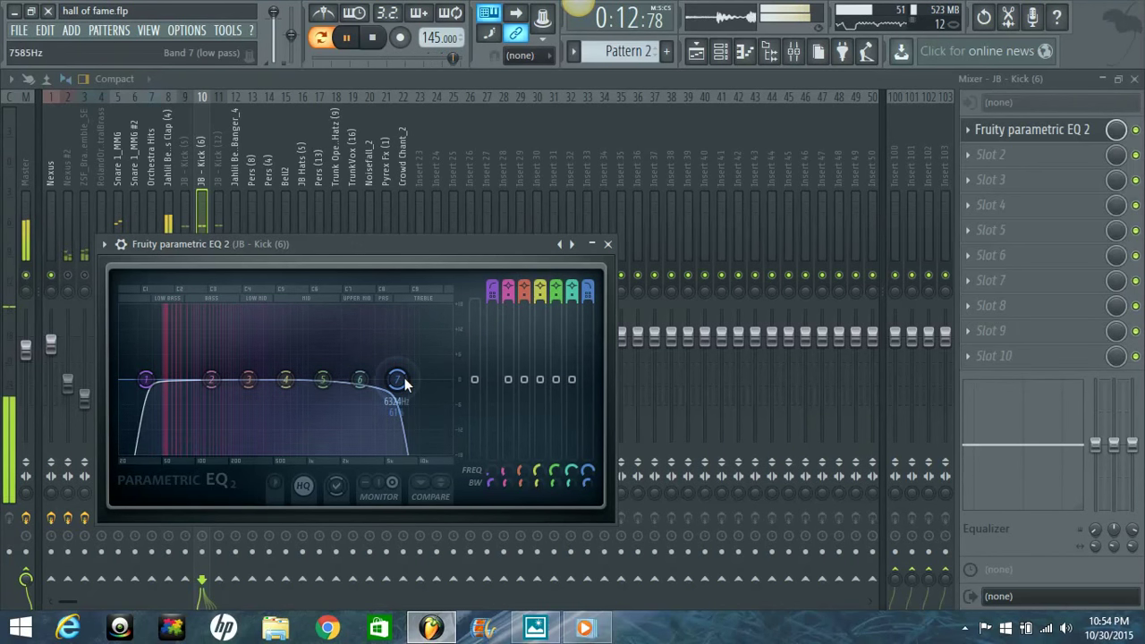
{"action": "left_click_drag", "start_coordinate": [405, 377], "coordinate": [372, 378]}
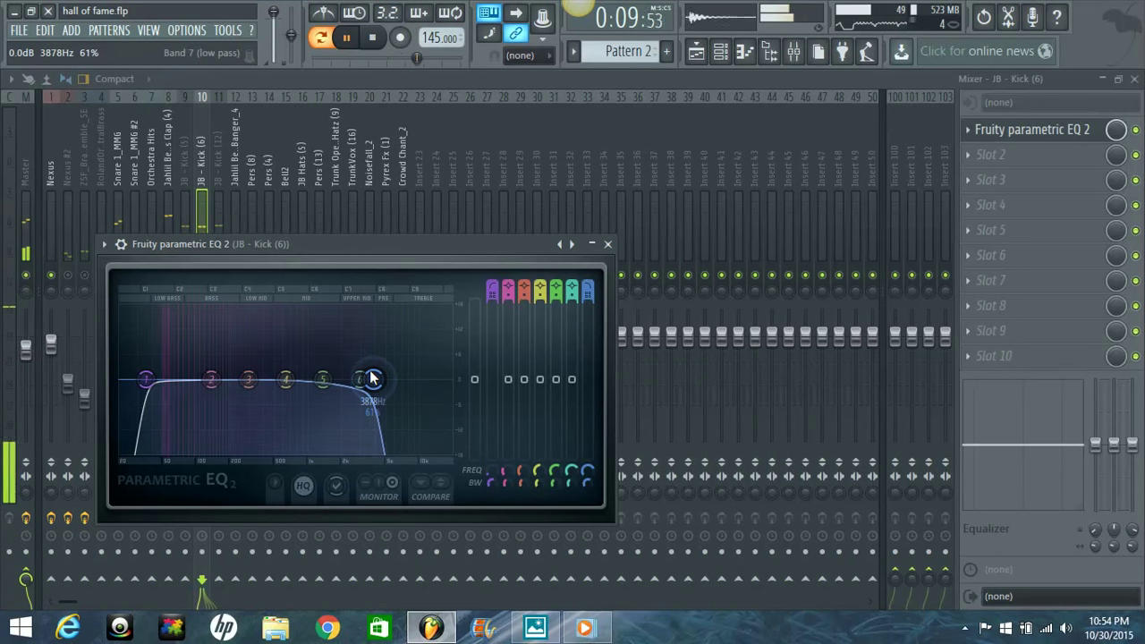
{"action": "left_click_drag", "start_coordinate": [373, 378], "coordinate": [369, 378]}
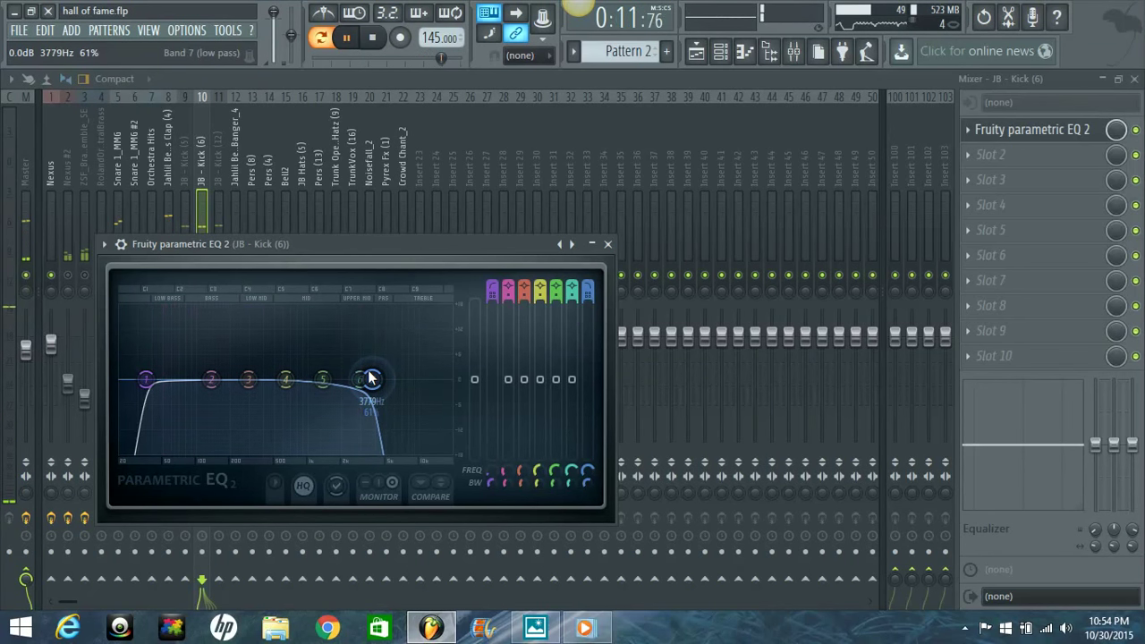
Disable band 6 and boost band 2 at about 61 Hz with its bandwidth narrowed to 24%
{"action": "left_click", "coordinate": [571, 287]}
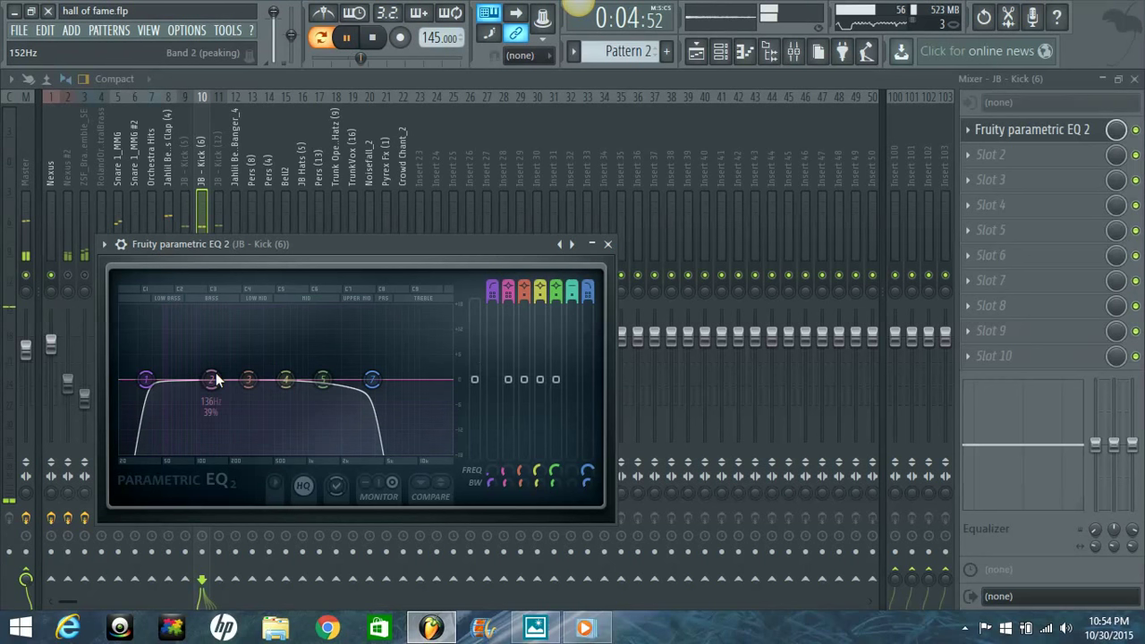
{"action": "left_click_drag", "start_coordinate": [215, 379], "coordinate": [172, 363]}
{"action": "scroll", "coordinate": [173, 364], "scroll_direction": "down", "scroll_amount": 5}
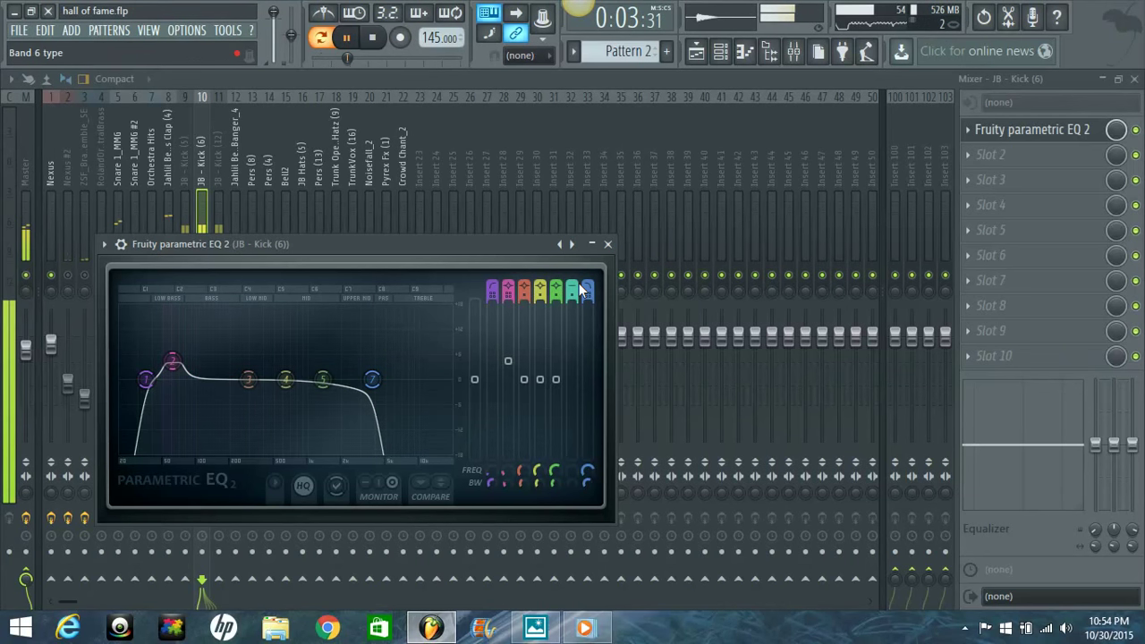
Disable bands 5, 4 and 3, nudge band 7's cutoff slightly lower, and close the EQ window
{"action": "left_click", "coordinate": [555, 289]}
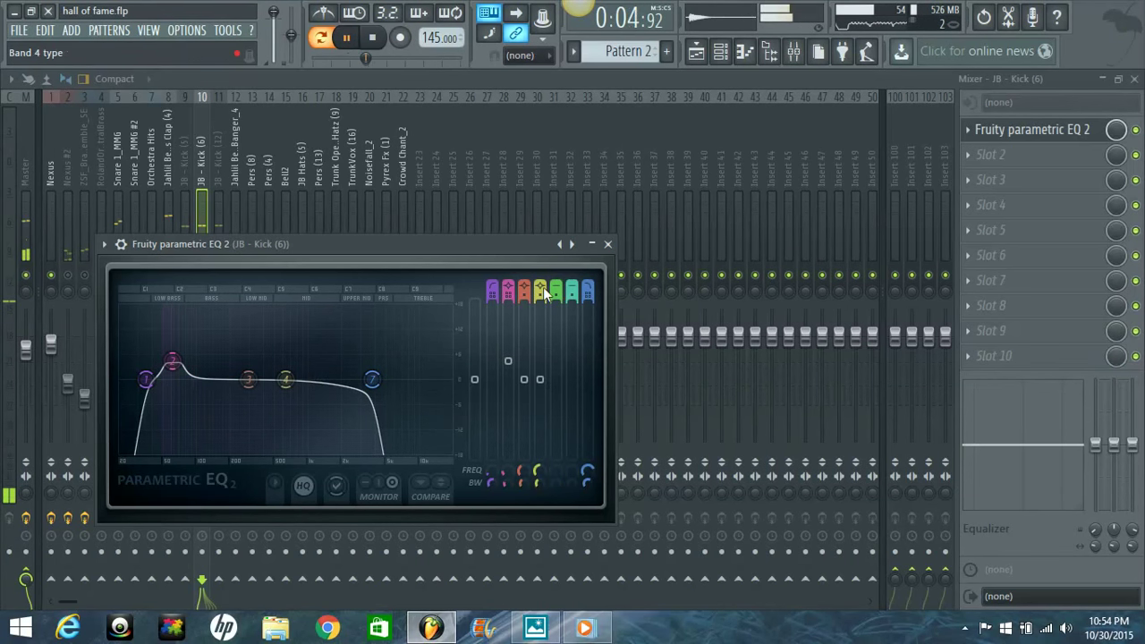
{"action": "left_click", "coordinate": [540, 289]}
{"action": "left_click_drag", "start_coordinate": [372, 379], "coordinate": [369, 379]}
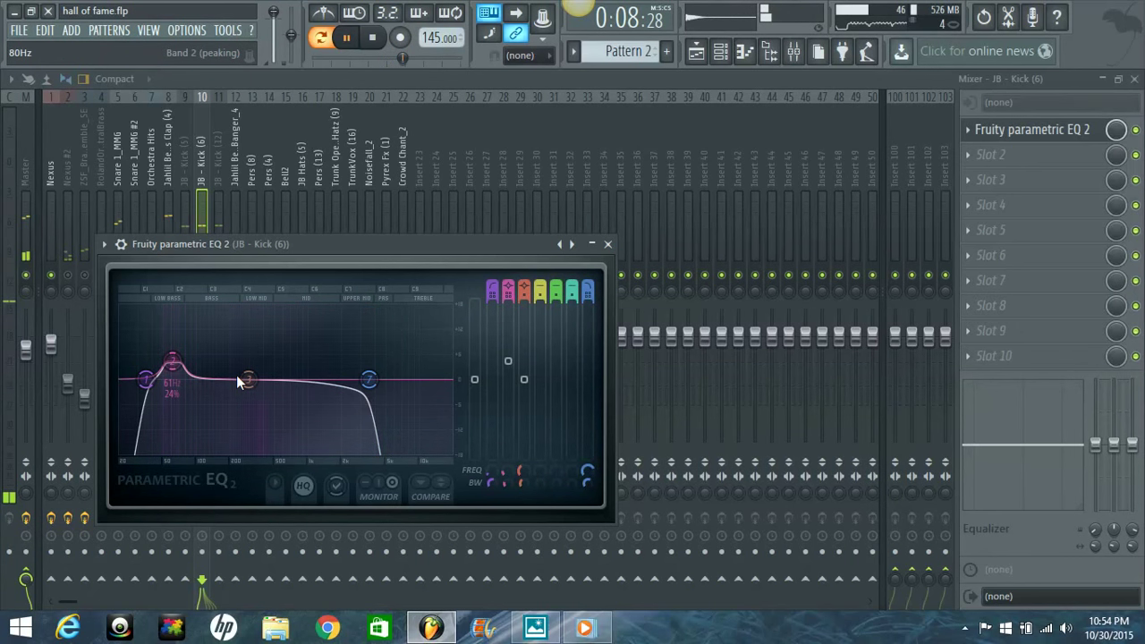
{"action": "mouse_move", "coordinate": [241, 376]}
{"action": "left_mouse_down"}
{"action": "mouse_move", "coordinate": [230, 303]}
{"action": "mouse_move", "coordinate": [230, 374]}
{"action": "left_mouse_up"}
{"action": "left_click_drag", "start_coordinate": [524, 290], "coordinate": [528, 395]}
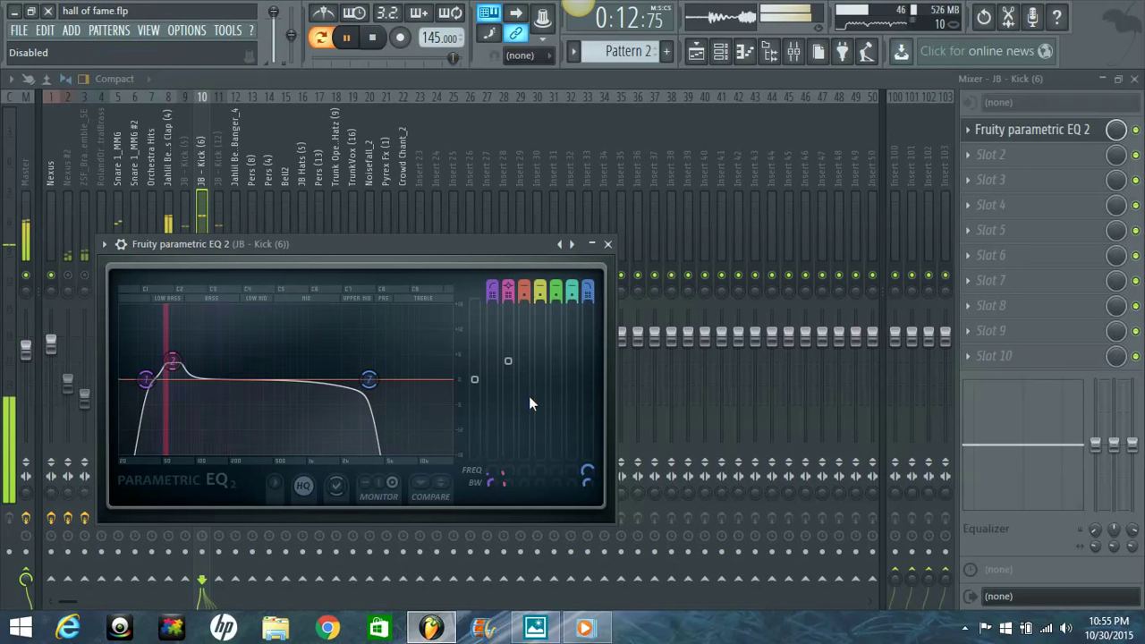
{"action": "left_click", "coordinate": [607, 244]}
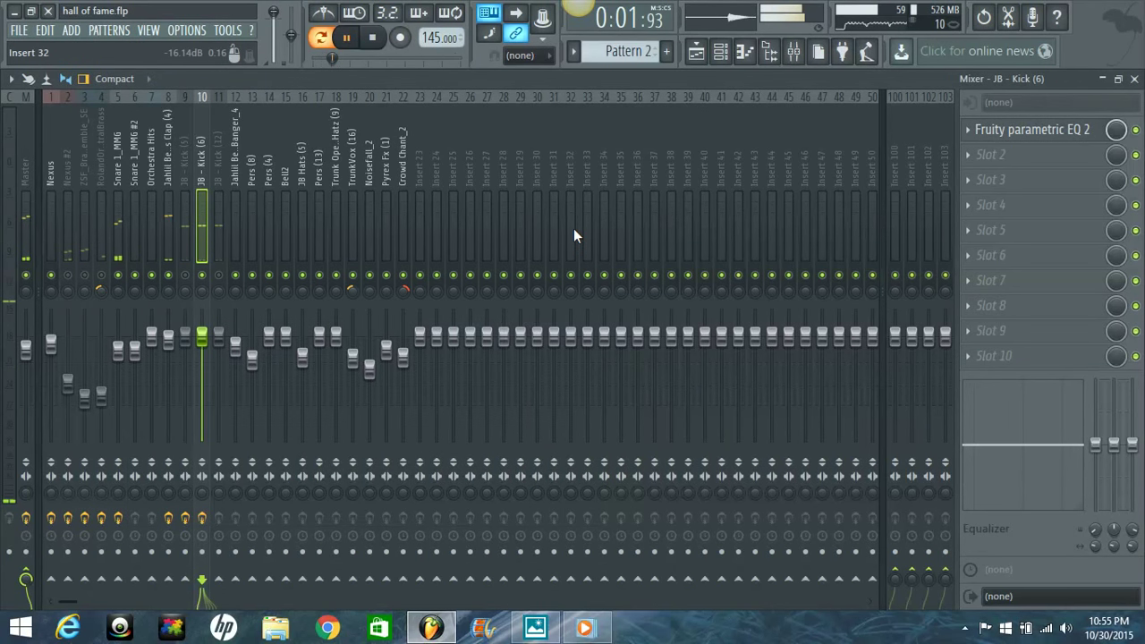
Unmute JB - Kick (12), mute JB - Kick (6), and load Fruity parametric EQ 2 into slot 1 of JB - Kick (12)
{"action": "key", "text": "space"}
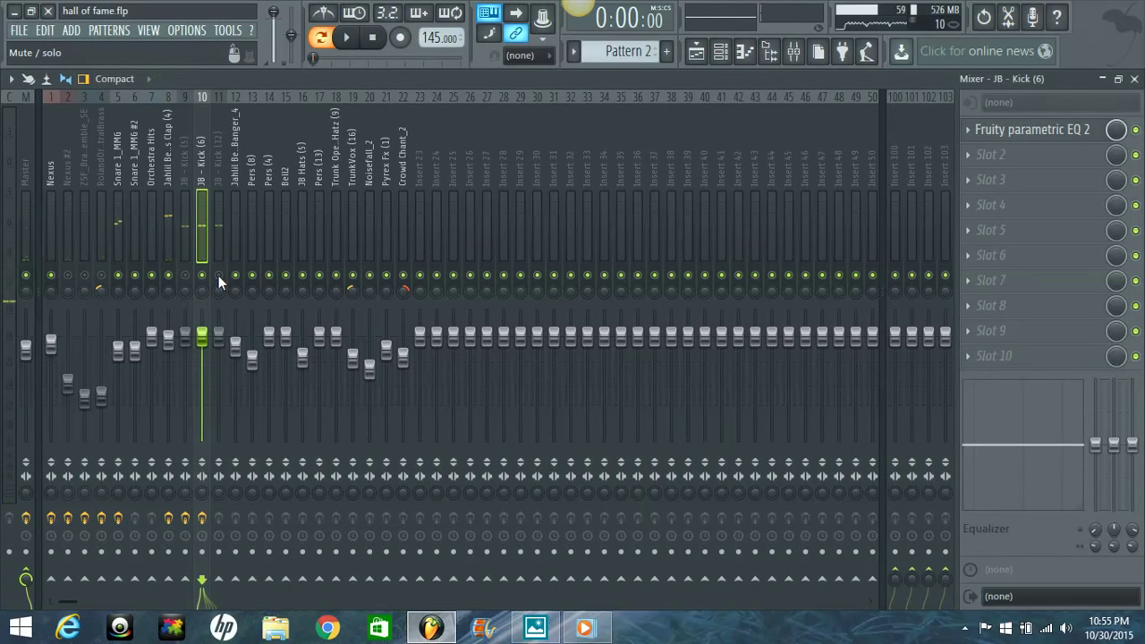
{"action": "left_click", "coordinate": [219, 276]}
{"action": "left_click", "coordinate": [202, 276]}
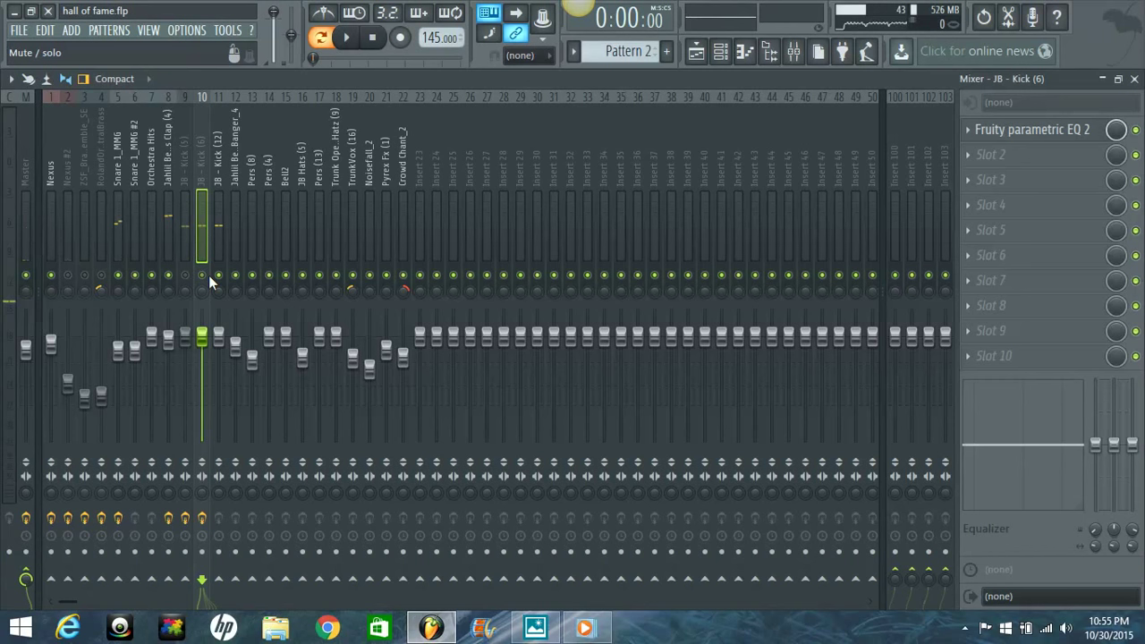
{"action": "left_click", "coordinate": [225, 183]}
{"action": "key", "text": "space"}
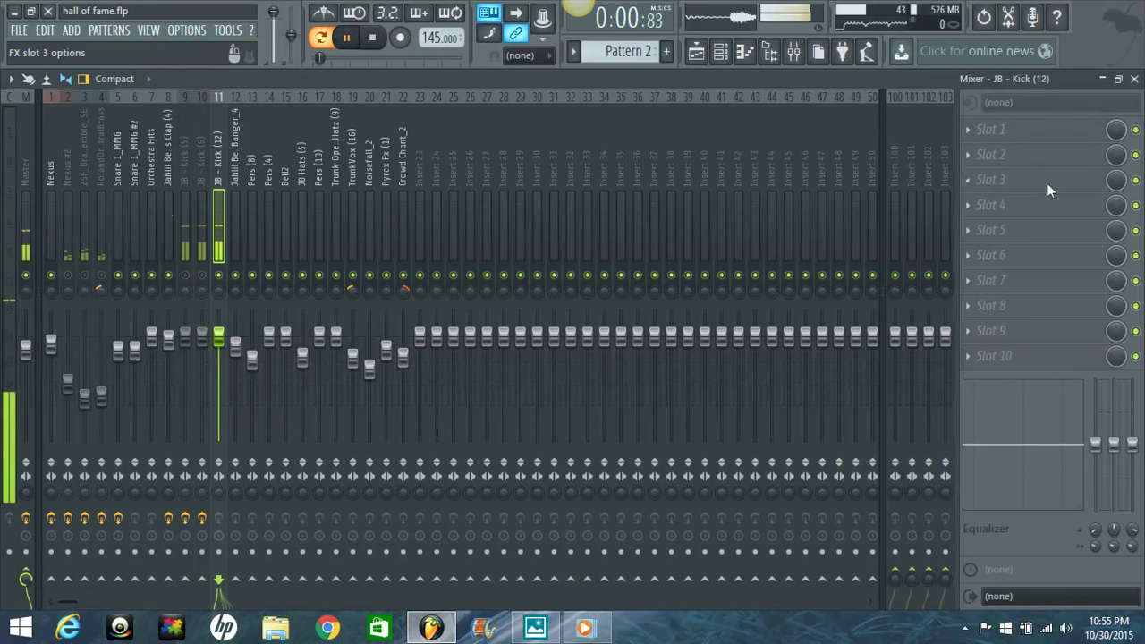
{"action": "left_click", "coordinate": [965, 128]}
{"action": "left_click", "coordinate": [1064, 35]}
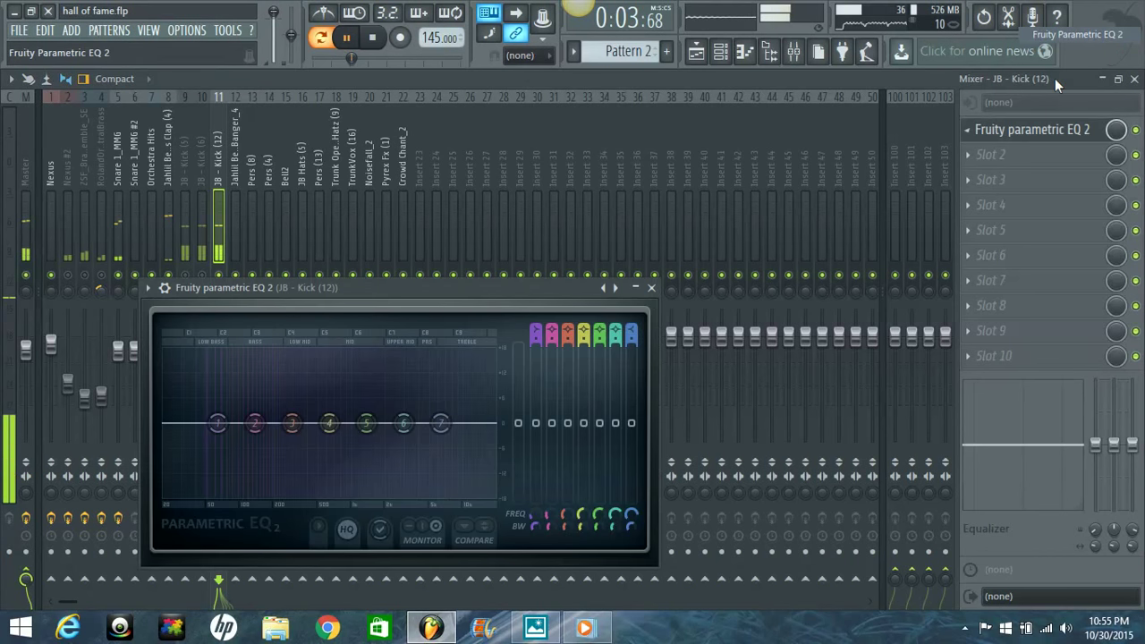
Make band 1 of the JB - Kick (12) EQ a Steep 8 high pass and lower its cutoff
{"action": "left_click", "coordinate": [543, 329]}
{"action": "left_click", "coordinate": [542, 327]}
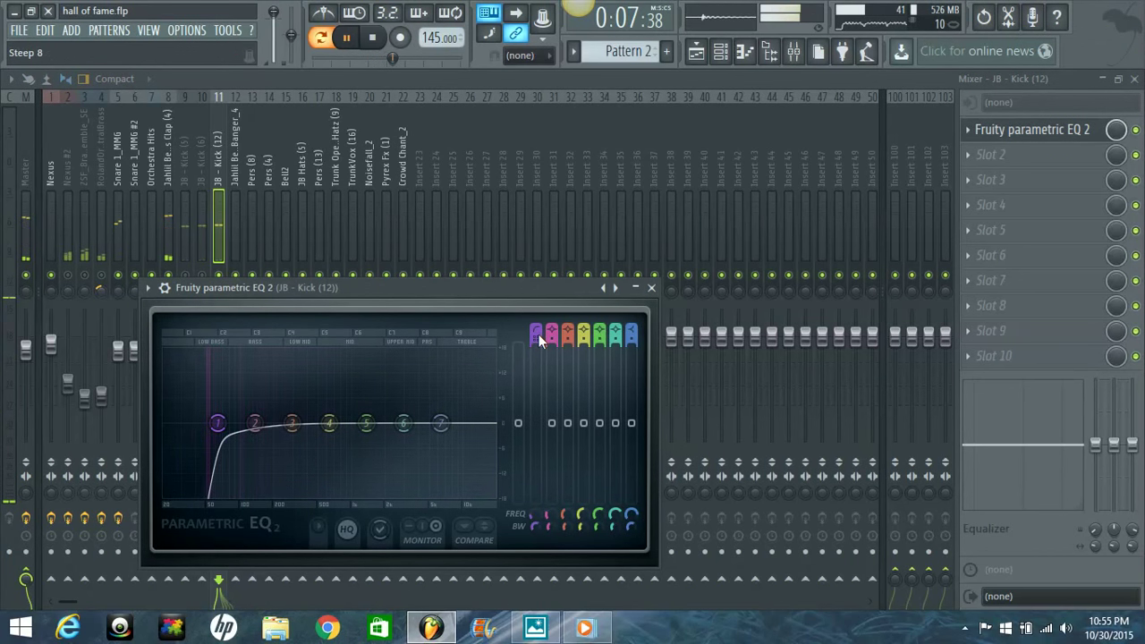
{"action": "key", "text": "space"}
{"action": "left_click_drag", "start_coordinate": [241, 288], "coordinate": [478, 166]}
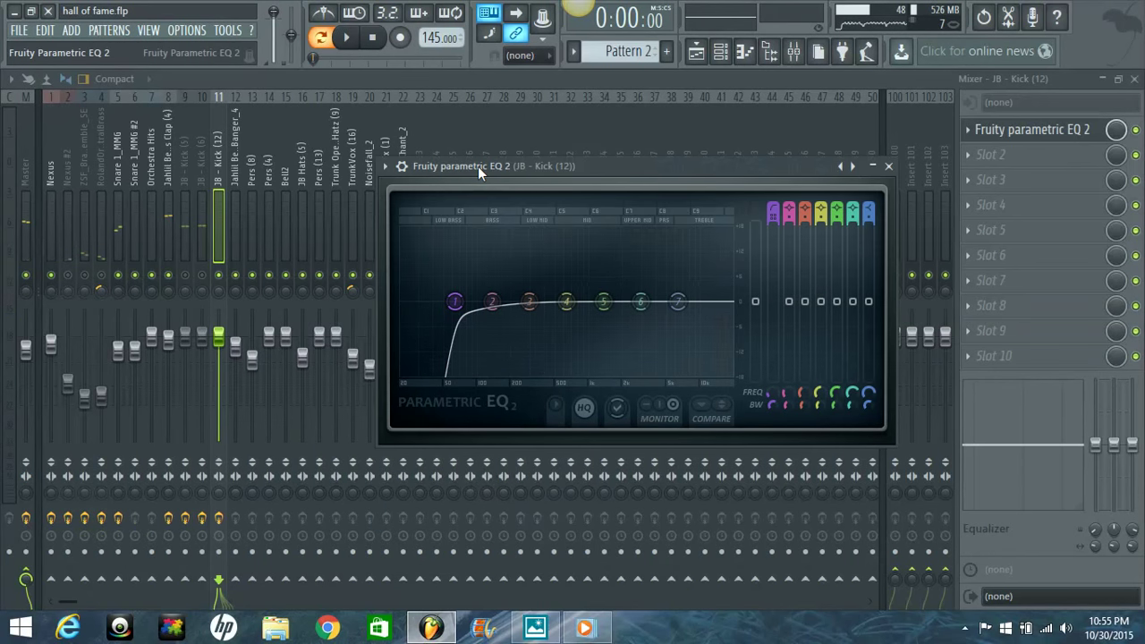
{"action": "key", "text": "space"}
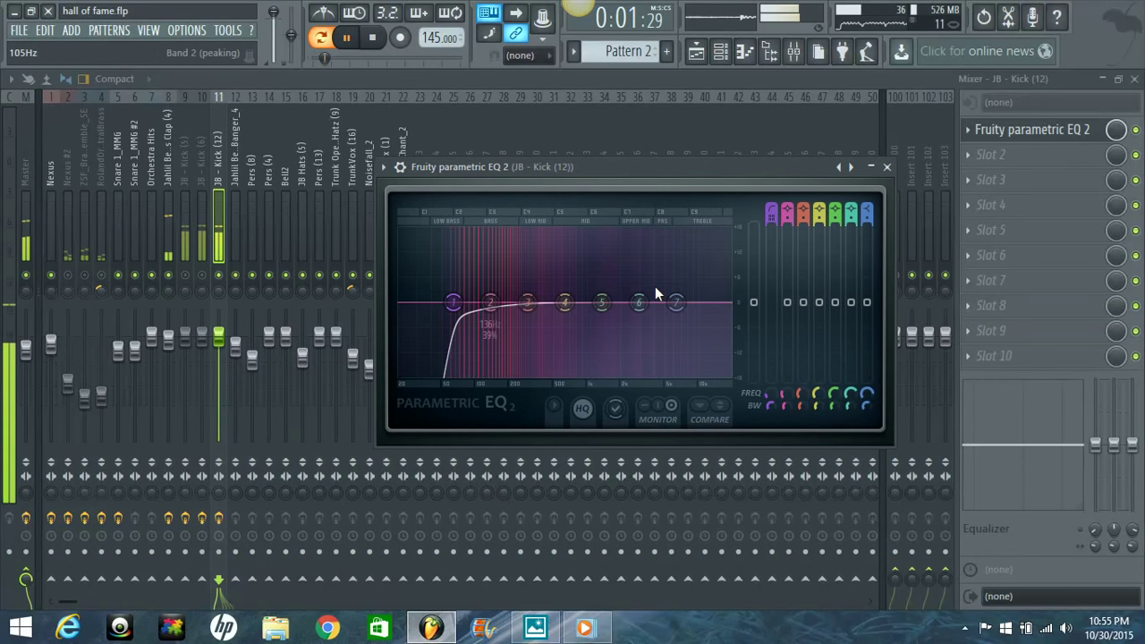
{"action": "left_click_drag", "start_coordinate": [452, 303], "coordinate": [406, 313]}
Swap JB - Kick (12) for JB - Kick (5) in the playing mix and reopen the EQ of JB - Kick (5)
{"action": "key", "text": "space"}
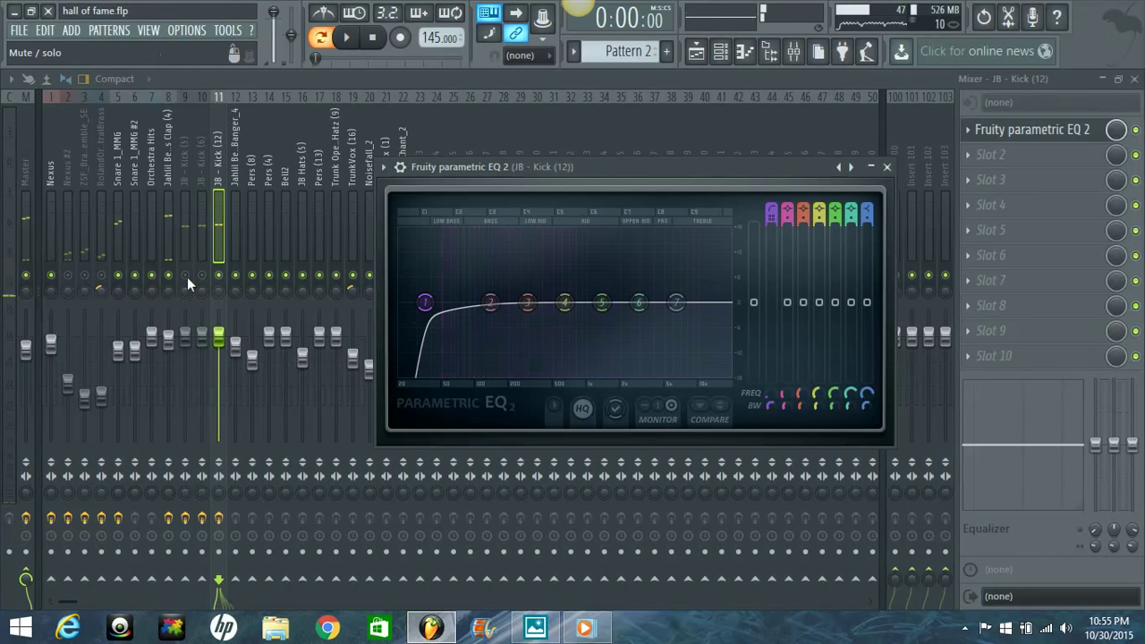
{"action": "key", "text": "Escape"}
{"action": "key", "text": "space"}
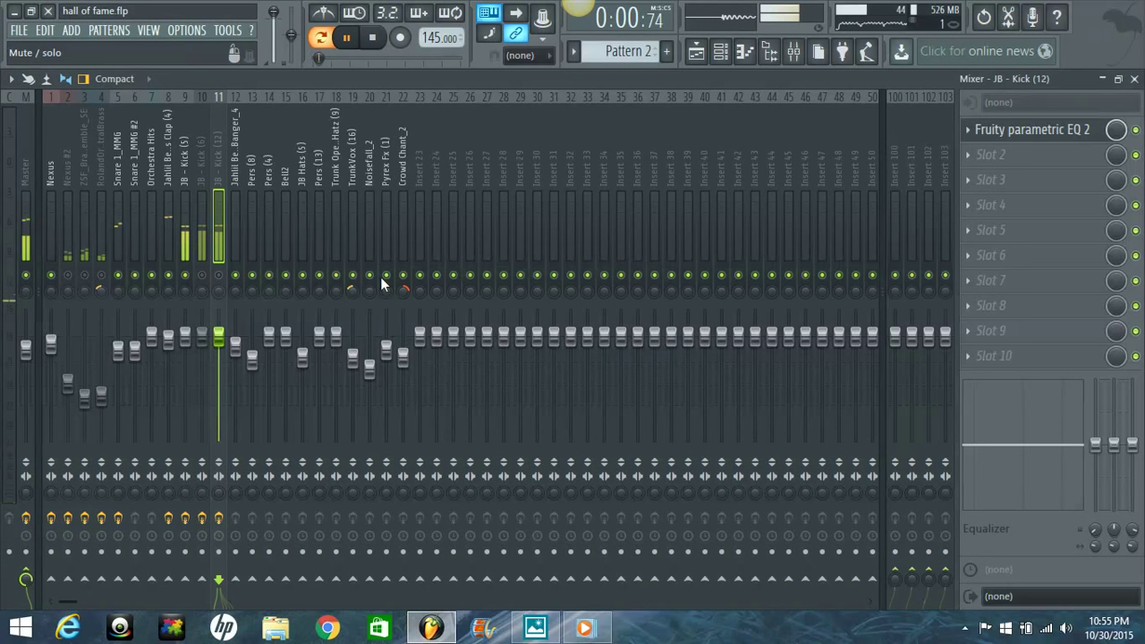
{"action": "key", "text": "Left"}
{"action": "key", "text": "Left"}
{"action": "left_click", "coordinate": [991, 130]}
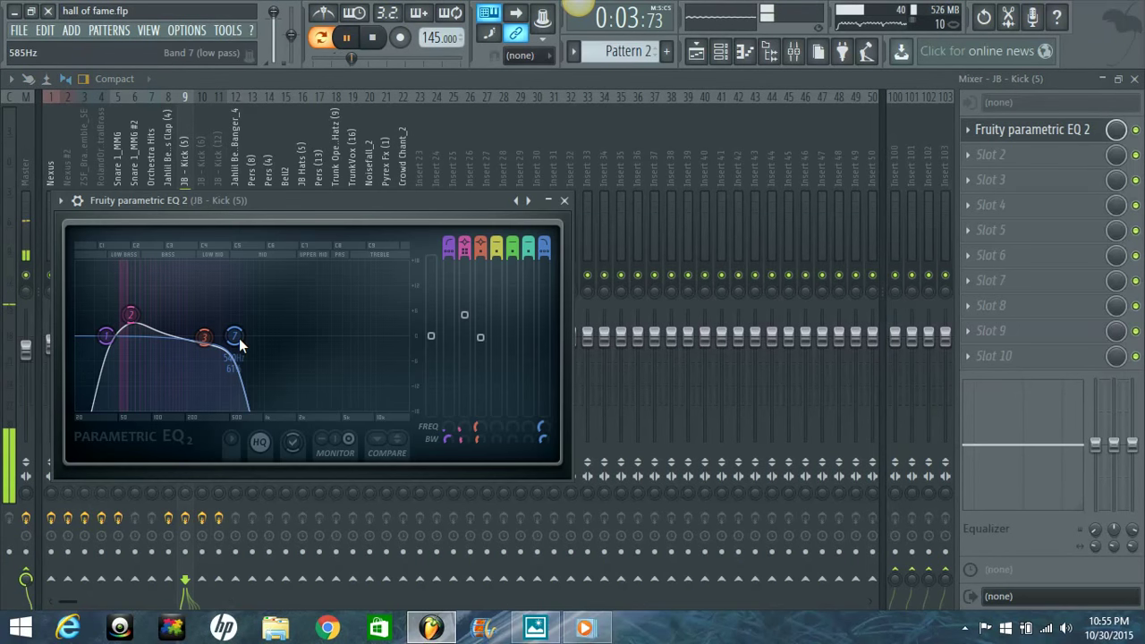
Try opening band 7's low pass cutoff to 20000 Hz, stop playback, and return the cutoff to just above band 3
{"action": "left_click_drag", "start_coordinate": [238, 338], "coordinate": [519, 333]}
{"action": "key", "text": "space"}
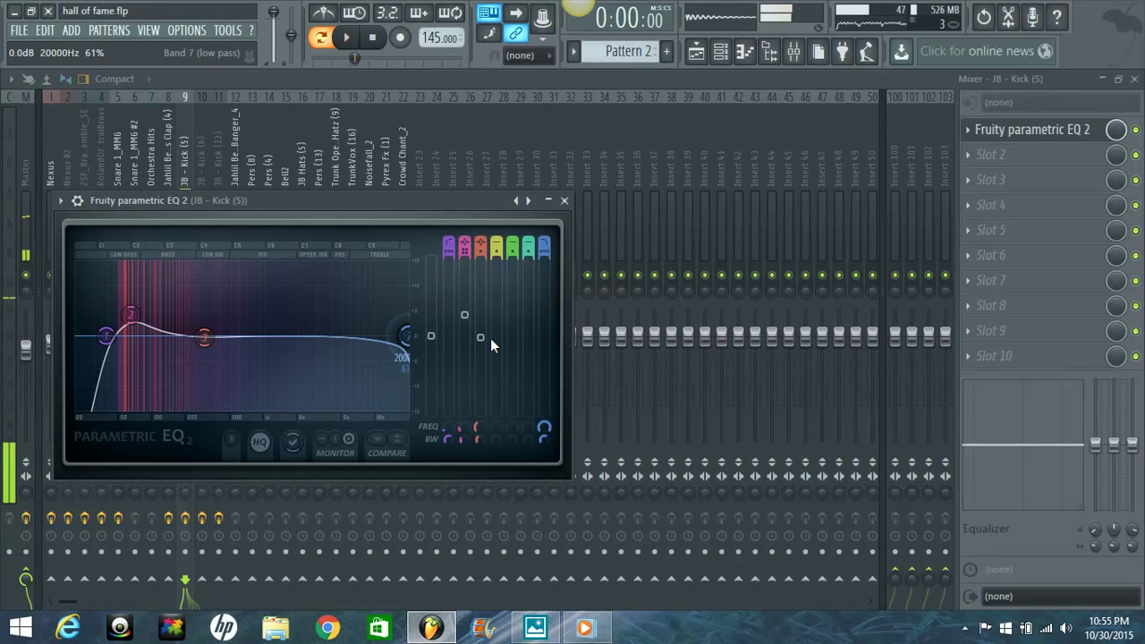
{"action": "left_click_drag", "start_coordinate": [408, 334], "coordinate": [173, 334]}
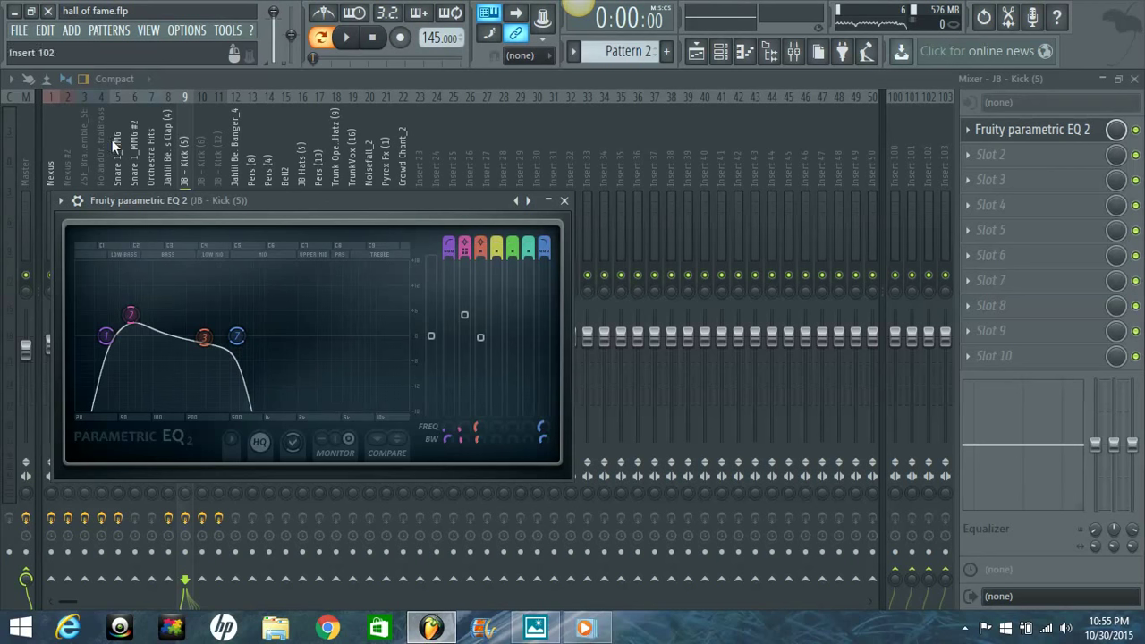
Switch off band 7 in the EQ of JB - Kick (12) and swap JB - Kick (5) for JB - Kick (12) in the mix
{"action": "left_click", "coordinate": [1029, 131]}
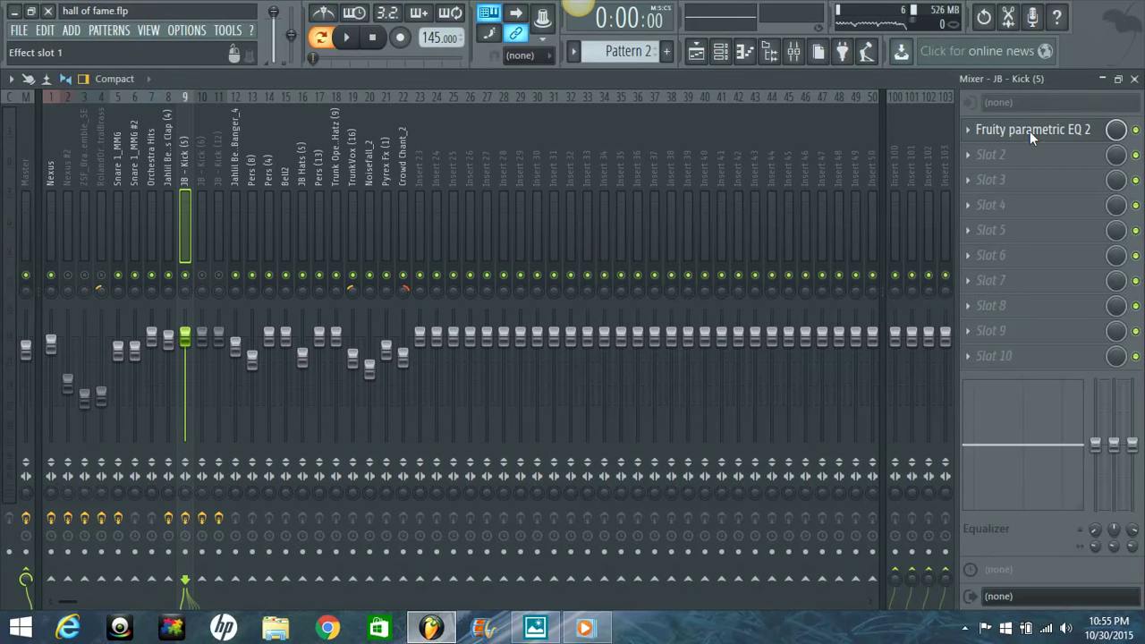
{"action": "left_click", "coordinate": [215, 172]}
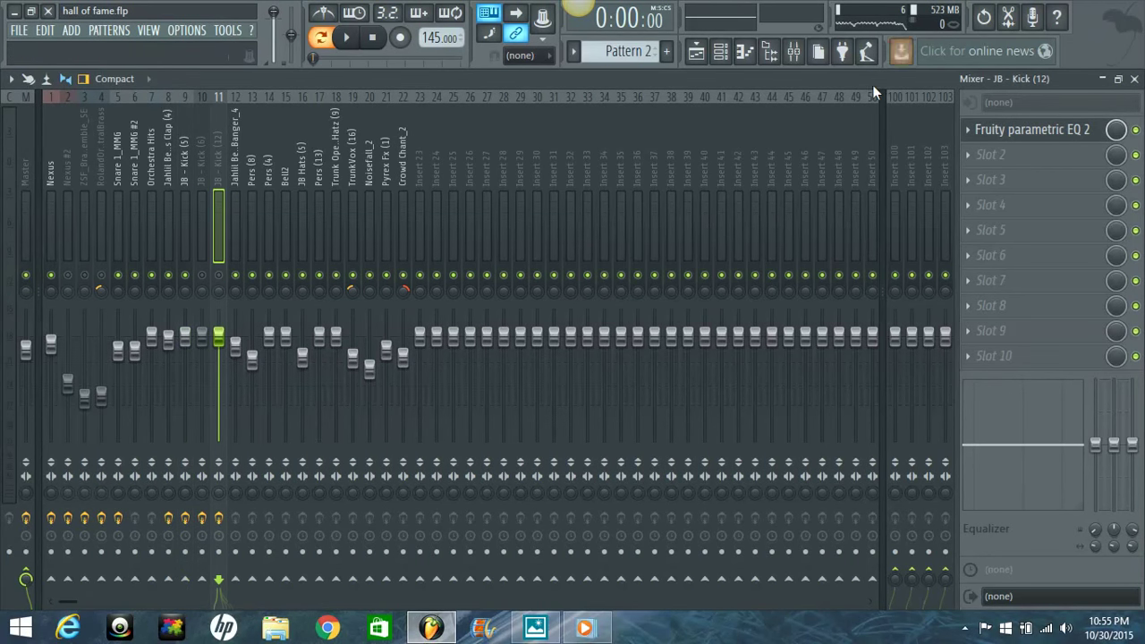
{"action": "left_click", "coordinate": [999, 128]}
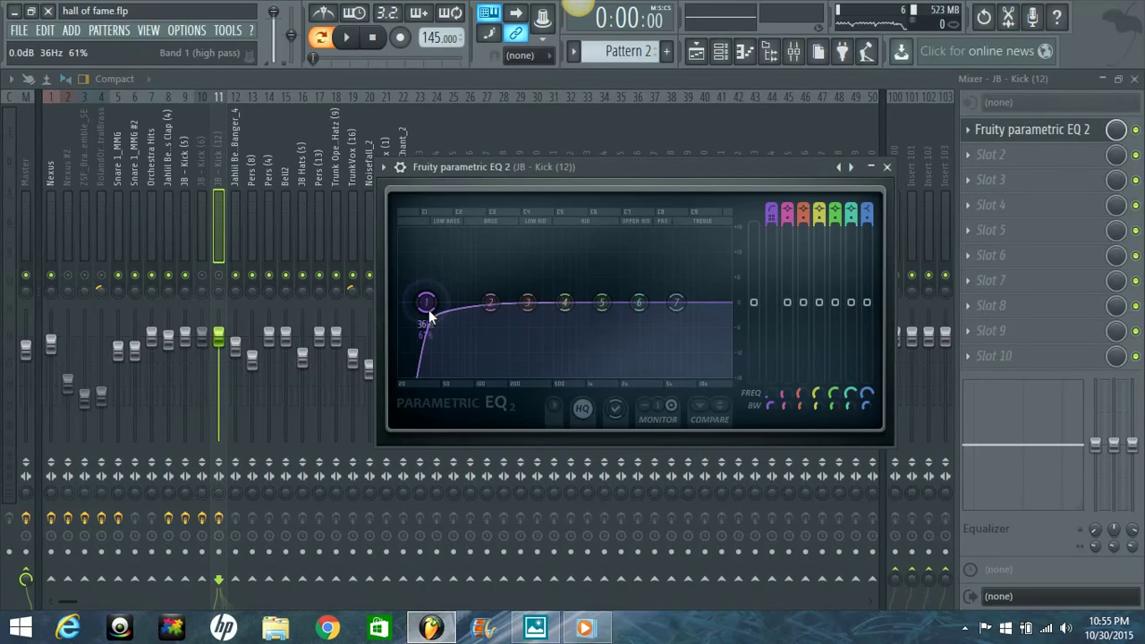
{"action": "scroll", "coordinate": [866, 210], "scroll_direction": "down", "scroll_amount": 4}
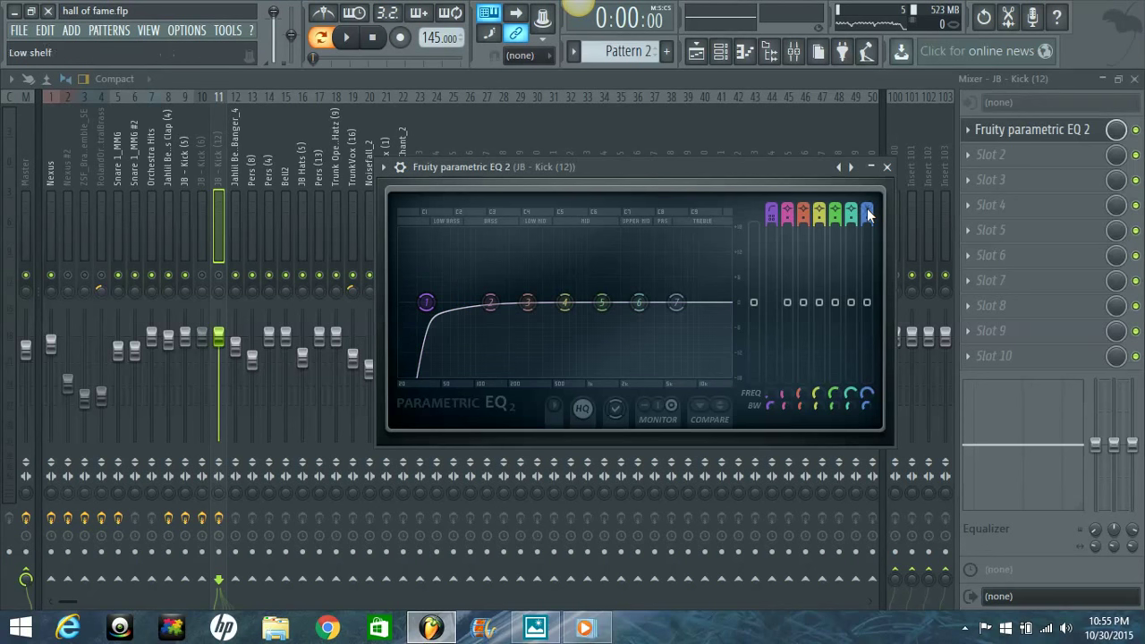
{"action": "scroll", "coordinate": [866, 212], "scroll_direction": "down", "scroll_amount": 2}
{"action": "key", "text": "Escape"}
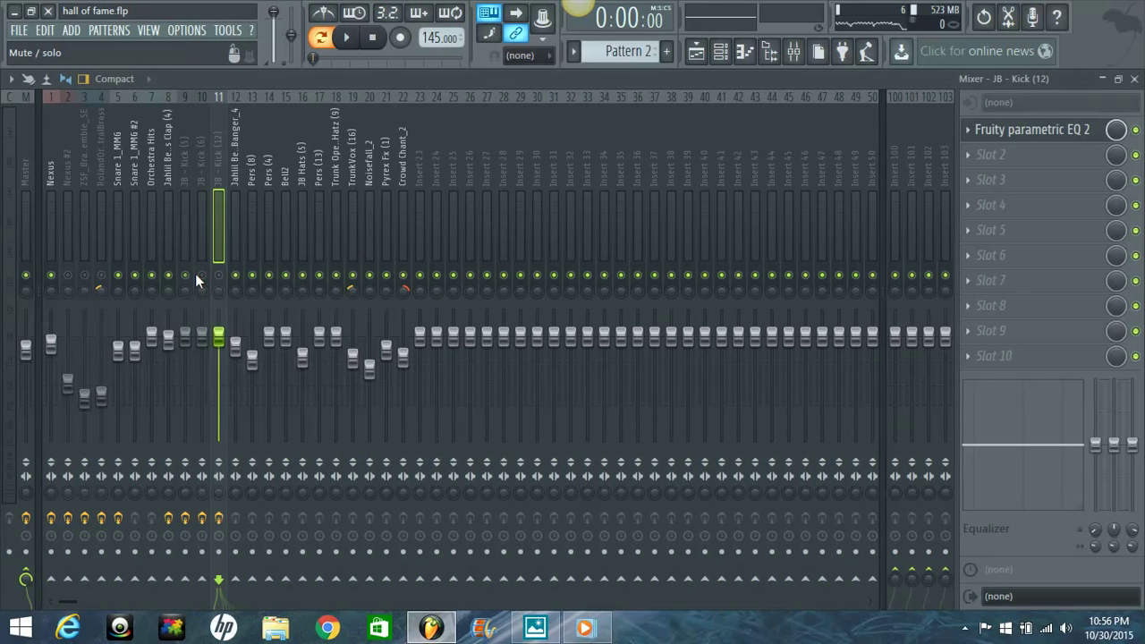
Play the pattern and review the EQ curve of JB - Kick (5) as a reference
{"action": "key", "text": "space"}
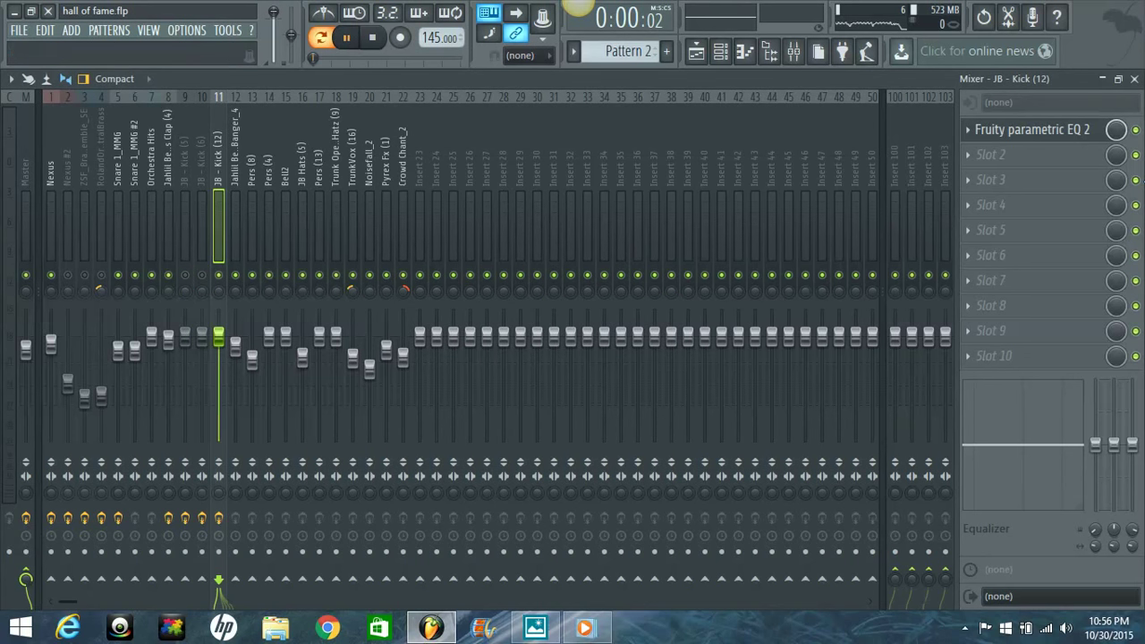
{"action": "left_click", "coordinate": [1028, 131]}
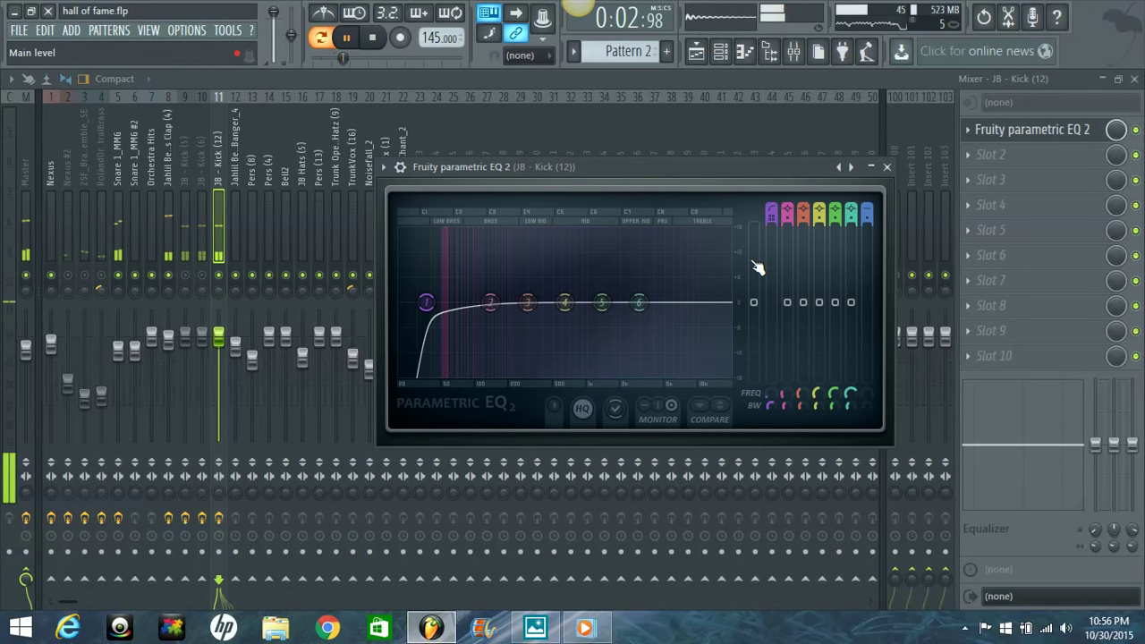
{"action": "left_click", "coordinate": [174, 170]}
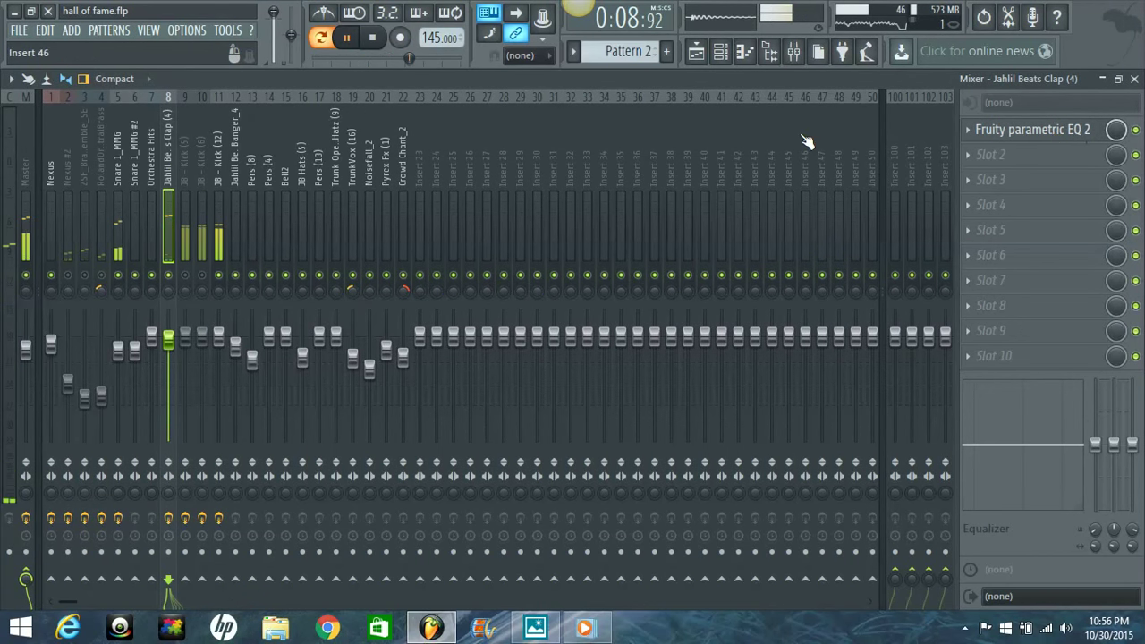
{"action": "left_click", "coordinate": [1042, 134]}
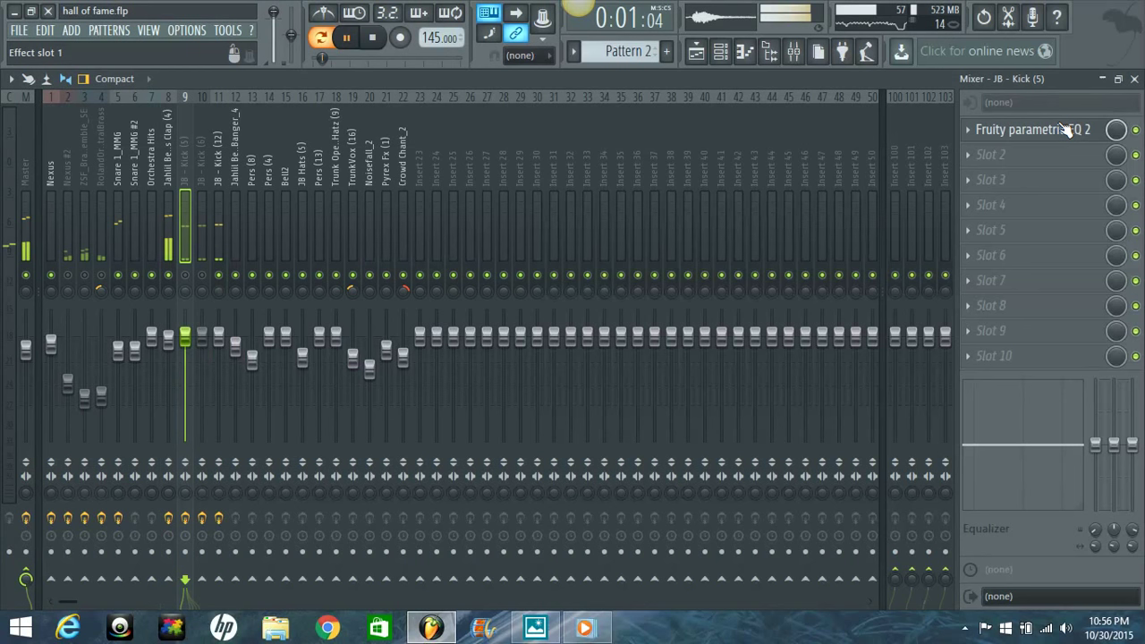
{"action": "left_click", "coordinate": [1060, 130]}
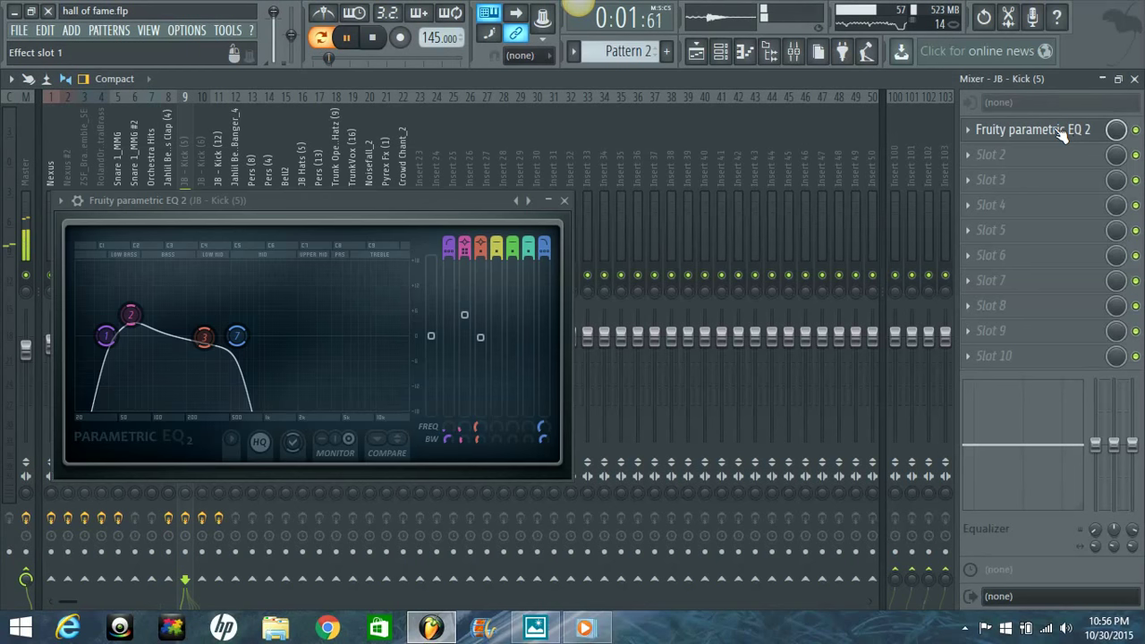
{"action": "left_click", "coordinate": [1061, 131]}
{"action": "left_click", "coordinate": [1061, 132]}
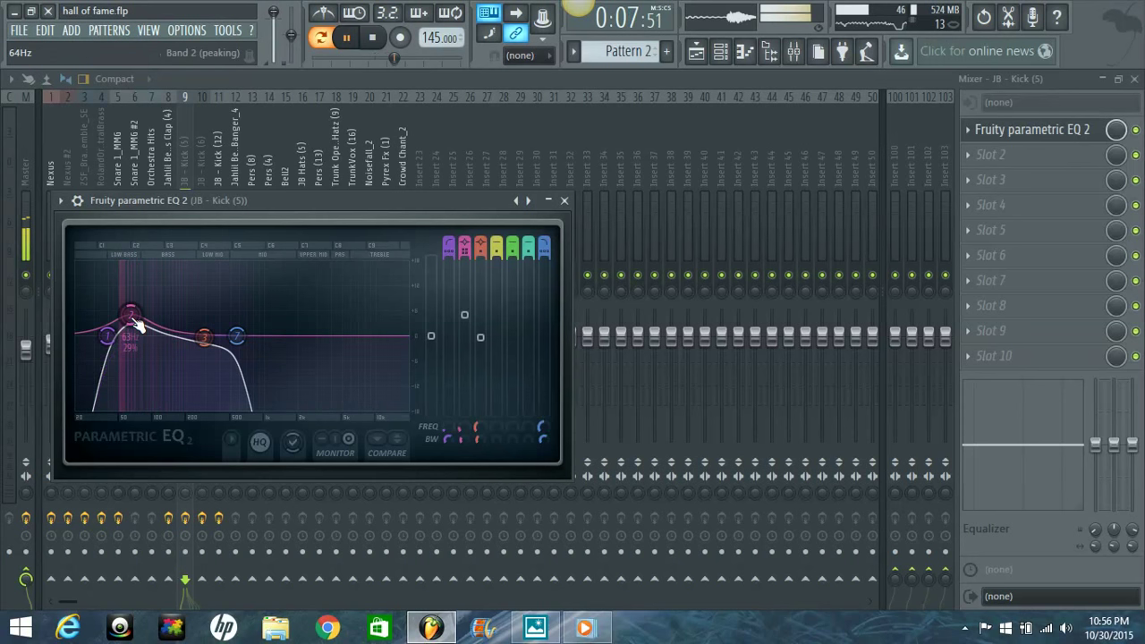
{"action": "left_click", "coordinate": [564, 200]}
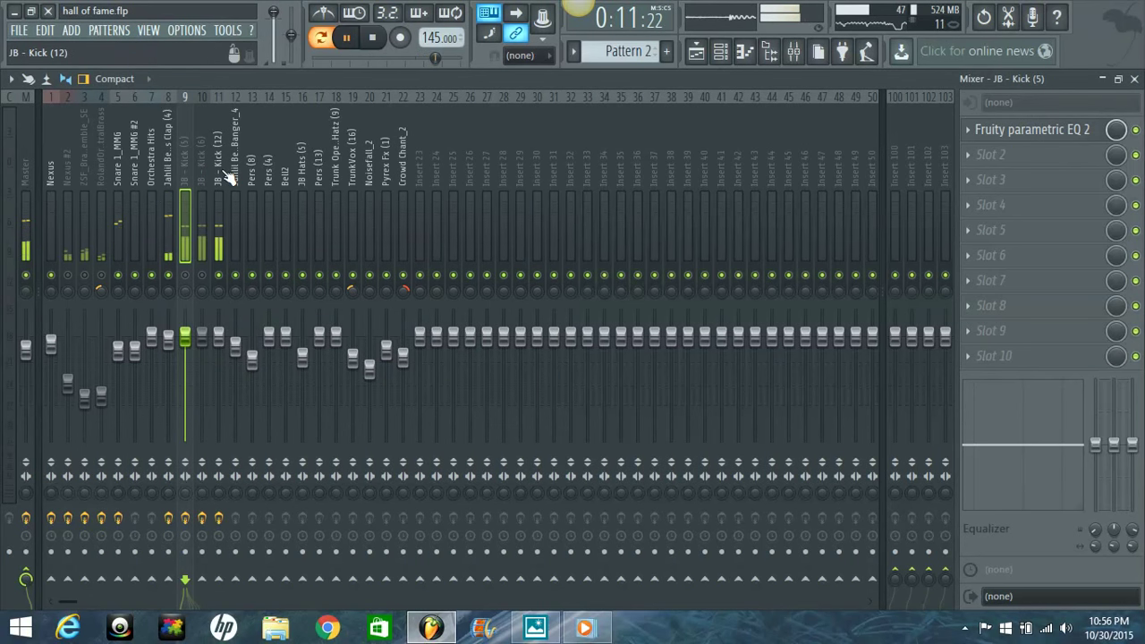
In the JB - Kick (12) EQ, raise band 1's cutoff slightly, then boost and narrow band 2 in the low bass
{"action": "left_click", "coordinate": [226, 177]}
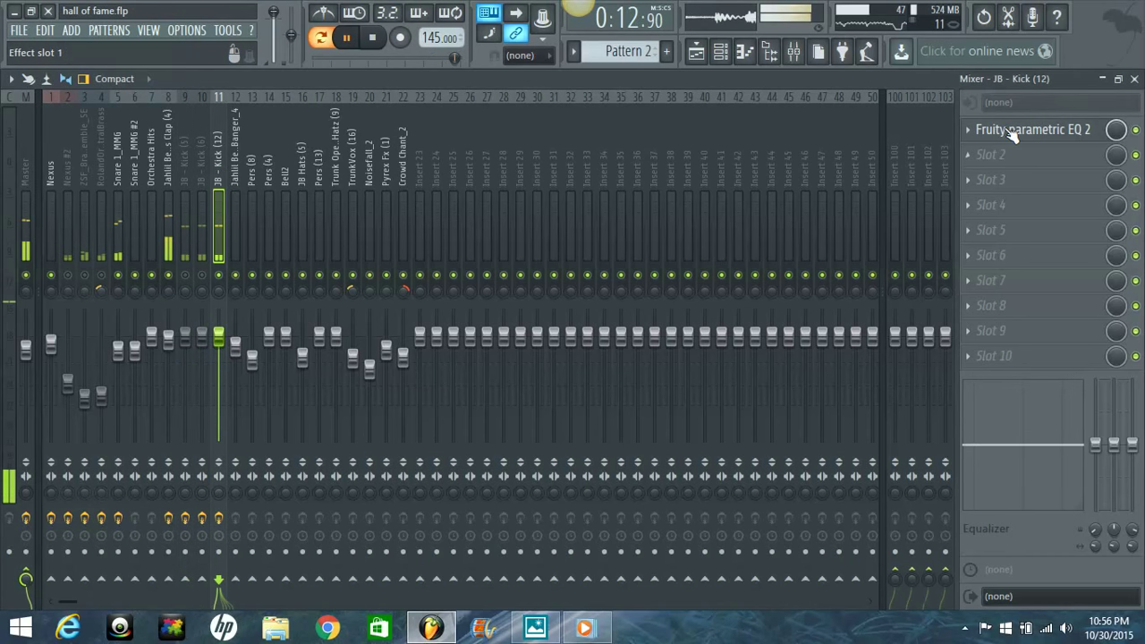
{"action": "left_click", "coordinate": [1010, 131]}
{"action": "left_click_drag", "start_coordinate": [429, 301], "coordinate": [452, 283]}
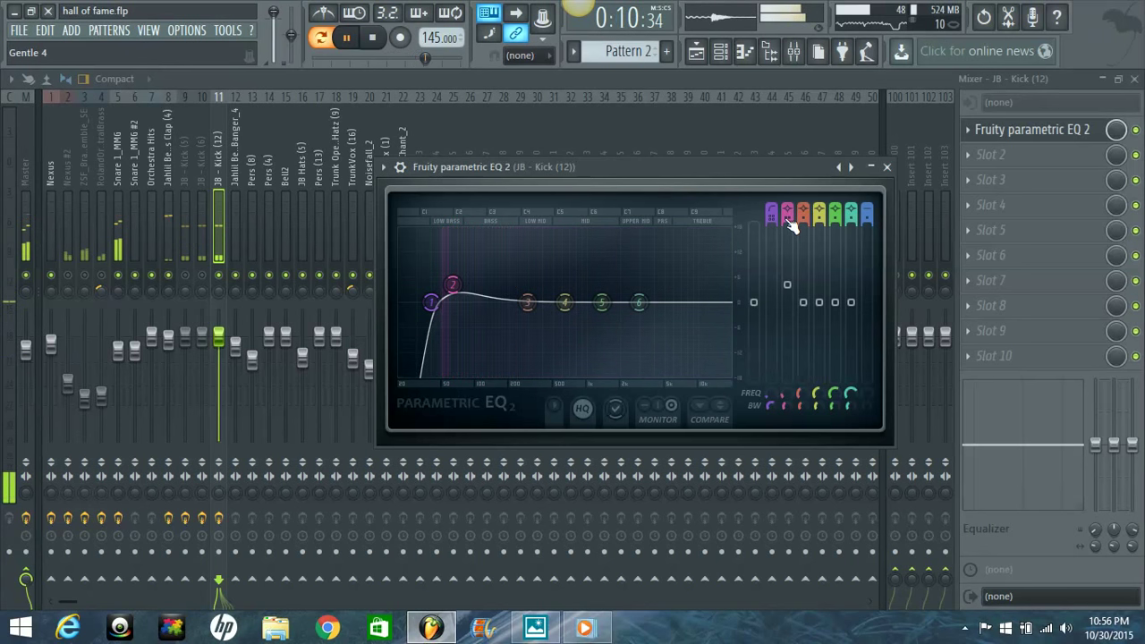
{"action": "scroll", "coordinate": [464, 294], "scroll_direction": "down", "scroll_amount": 5}
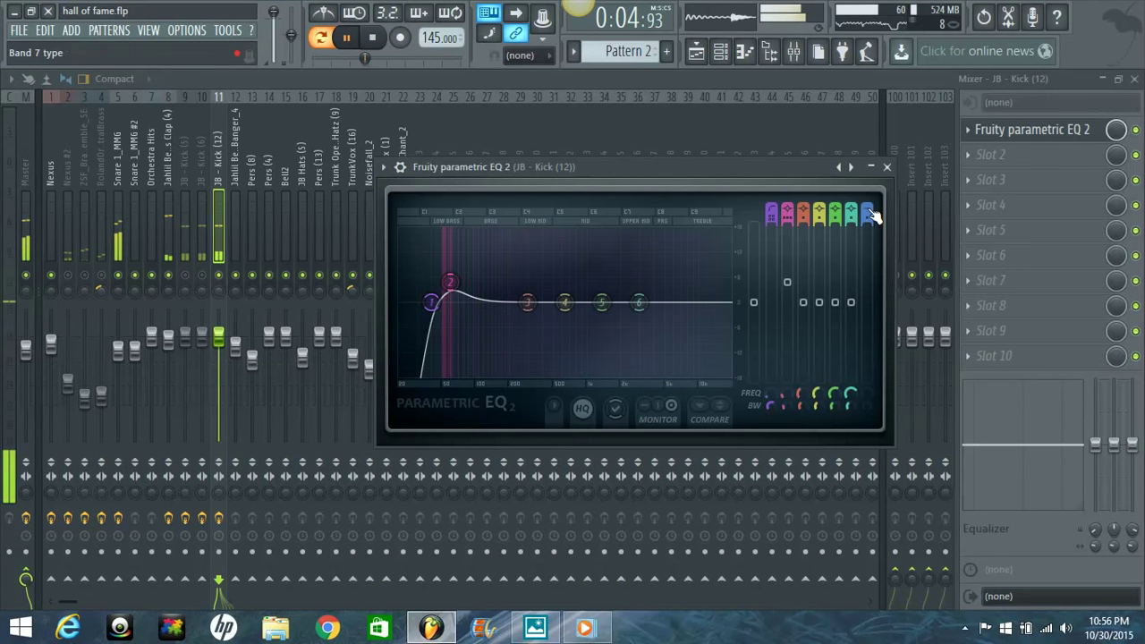
Make band 7 of the JB - Kick (12) EQ a steep low pass with its cutoff at about 817 Hz
{"action": "scroll", "coordinate": [869, 211], "scroll_direction": "up", "scroll_amount": 2}
{"action": "scroll", "coordinate": [867, 213], "scroll_direction": "down", "scroll_amount": 1}
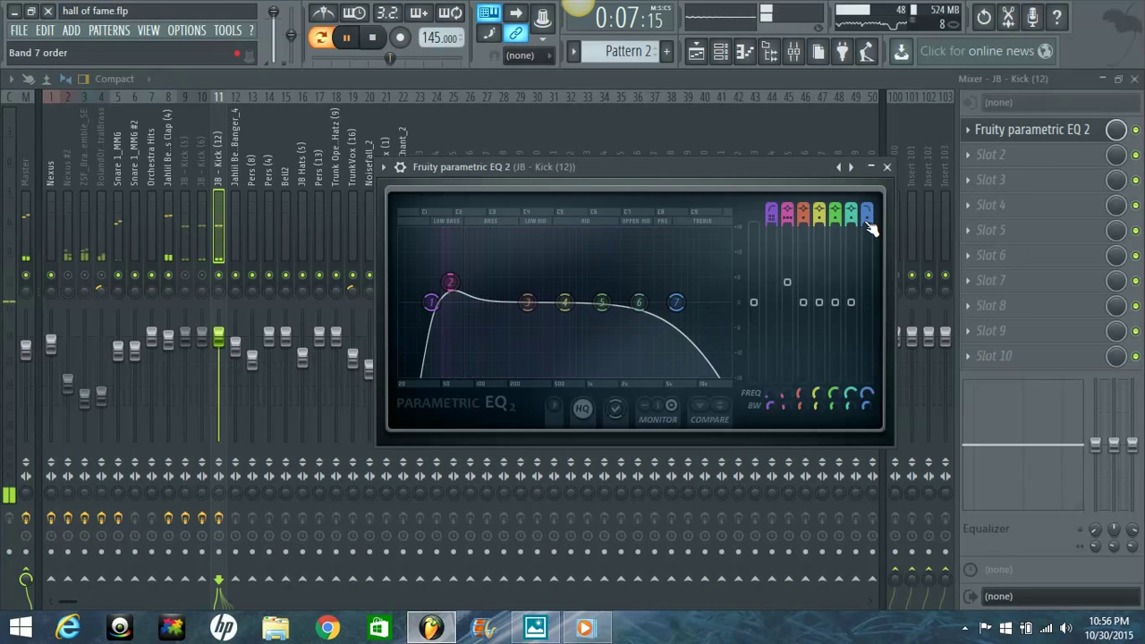
{"action": "scroll", "coordinate": [866, 221], "scroll_direction": "up", "scroll_amount": 3}
{"action": "left_click_drag", "start_coordinate": [676, 302], "coordinate": [578, 302]}
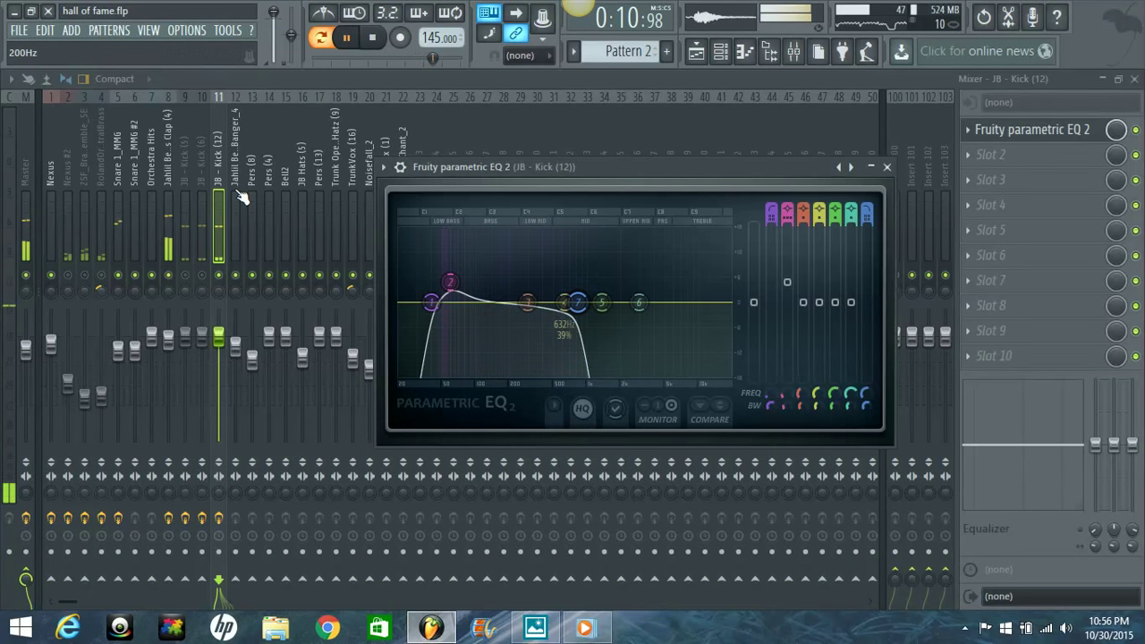
Restore the mixer from its maximized size and look over the playlist arrangement
{"action": "left_click", "coordinate": [190, 170]}
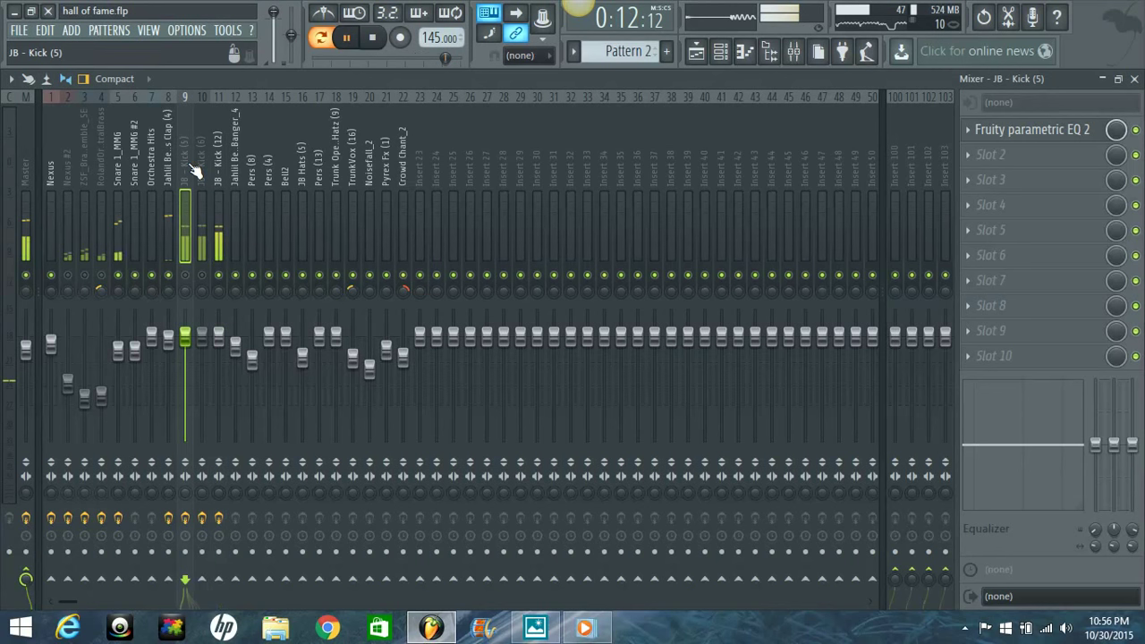
{"action": "left_click", "coordinate": [1117, 81]}
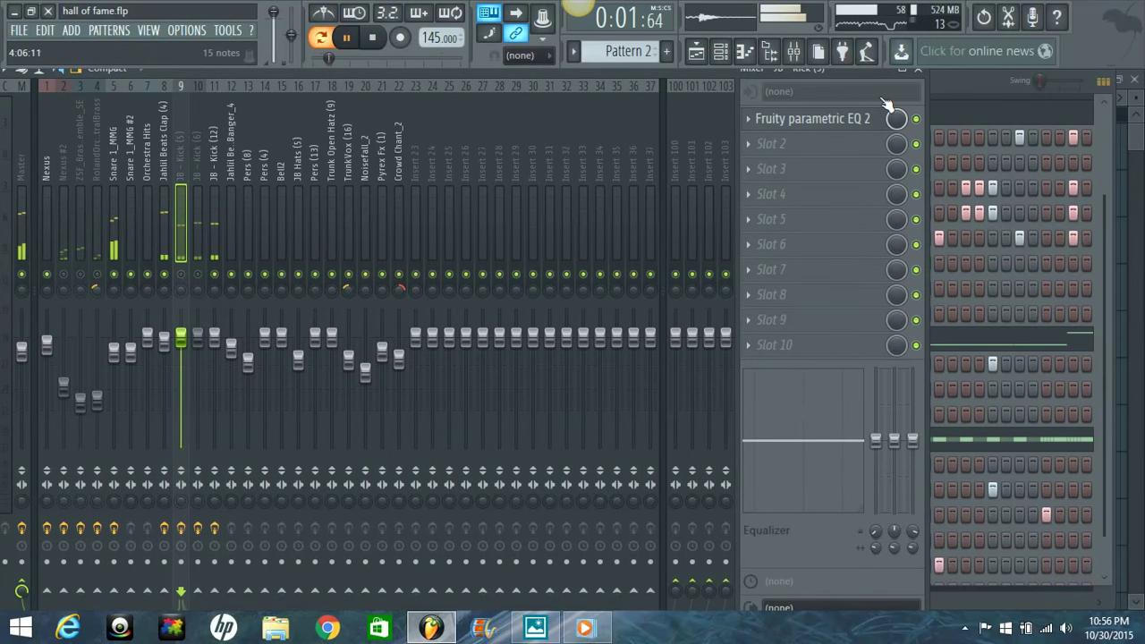
{"action": "left_click", "coordinate": [694, 54]}
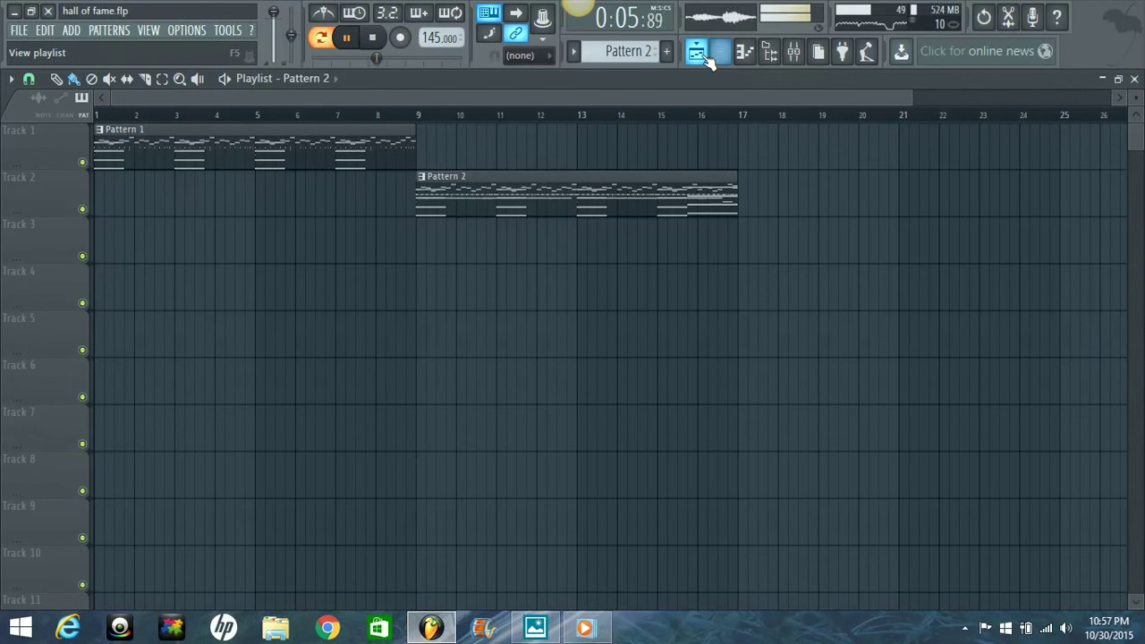
{"action": "left_click", "coordinate": [705, 58]}
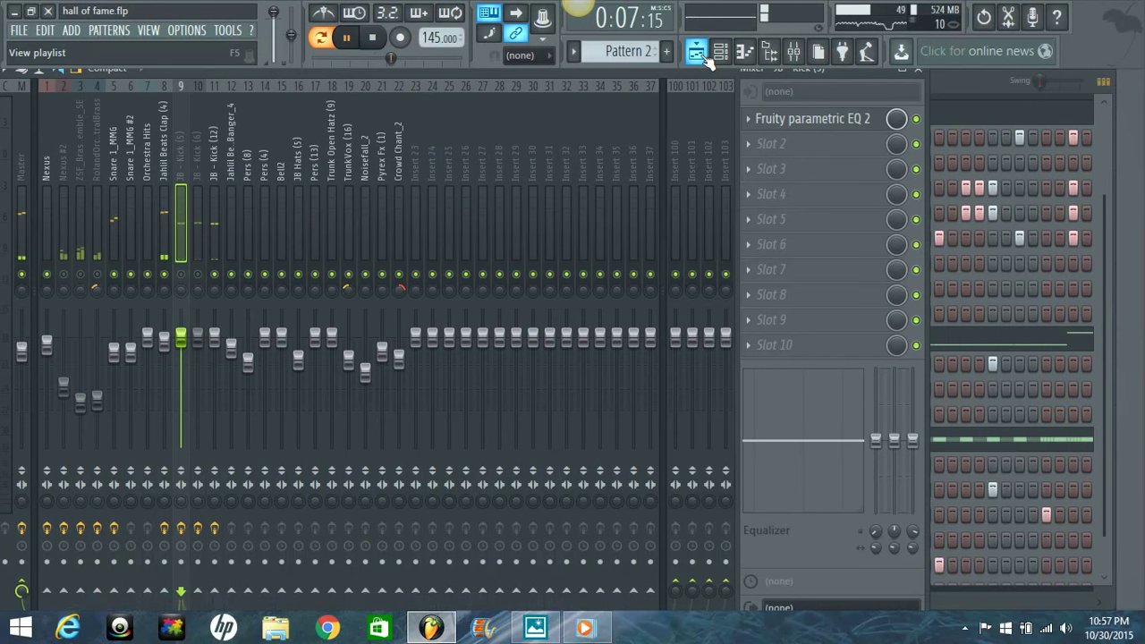
Lower band 7's cutoff in the JB - Kick (12) EQ to just below band 4 and cut band 3 slightly
{"action": "left_click", "coordinate": [810, 126]}
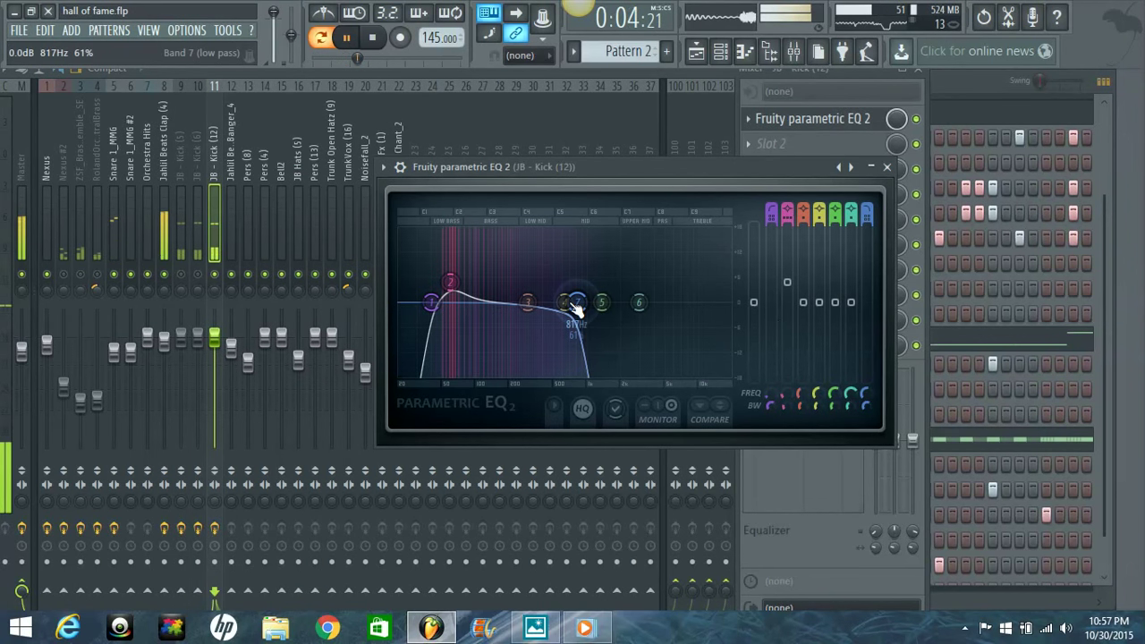
{"action": "left_click_drag", "start_coordinate": [577, 309], "coordinate": [552, 307]}
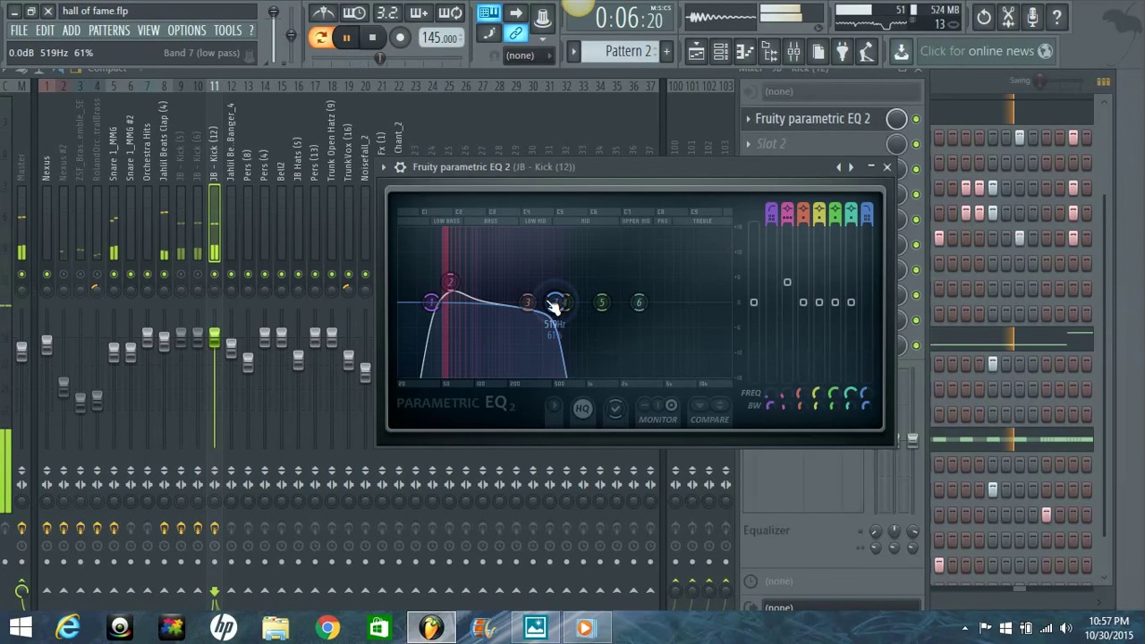
{"action": "left_click_drag", "start_coordinate": [553, 306], "coordinate": [558, 305]}
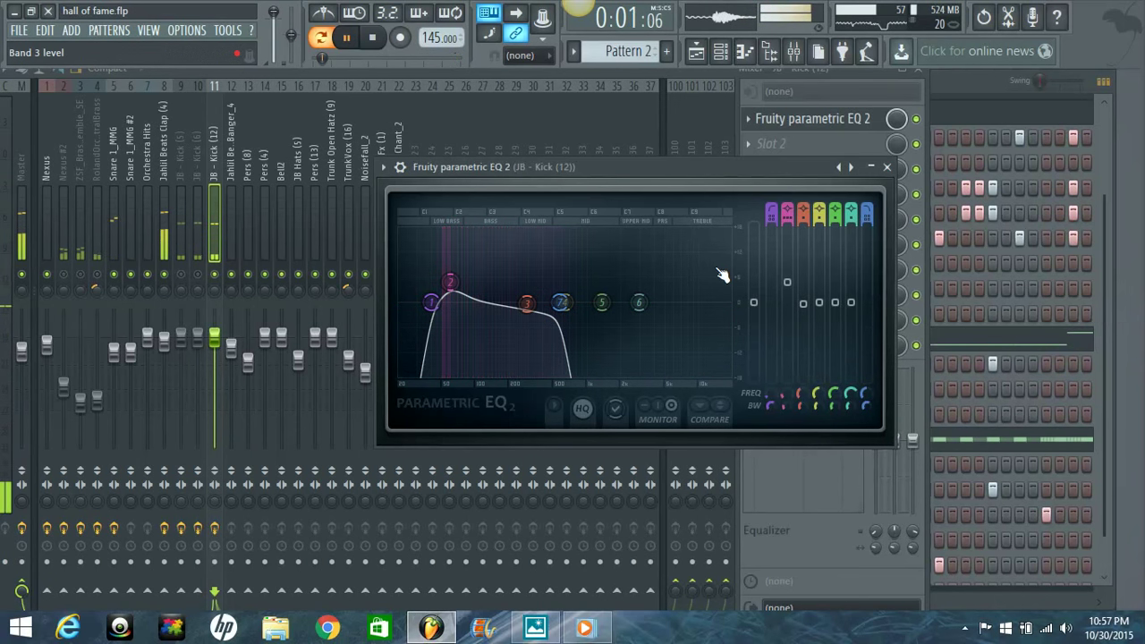
Disable the unused bands 4, 5 and 6 in the JB - Kick (12) EQ and stop playback
{"action": "left_click", "coordinate": [823, 212]}
{"action": "left_click", "coordinate": [837, 212]}
{"action": "left_click", "coordinate": [866, 214]}
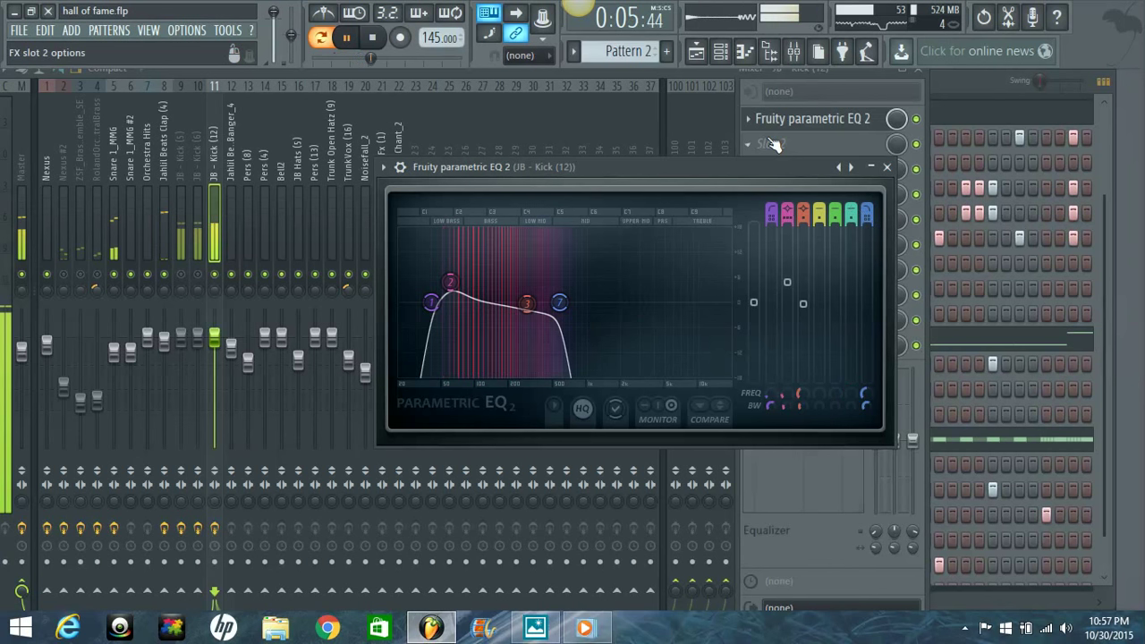
{"action": "key", "text": "space"}
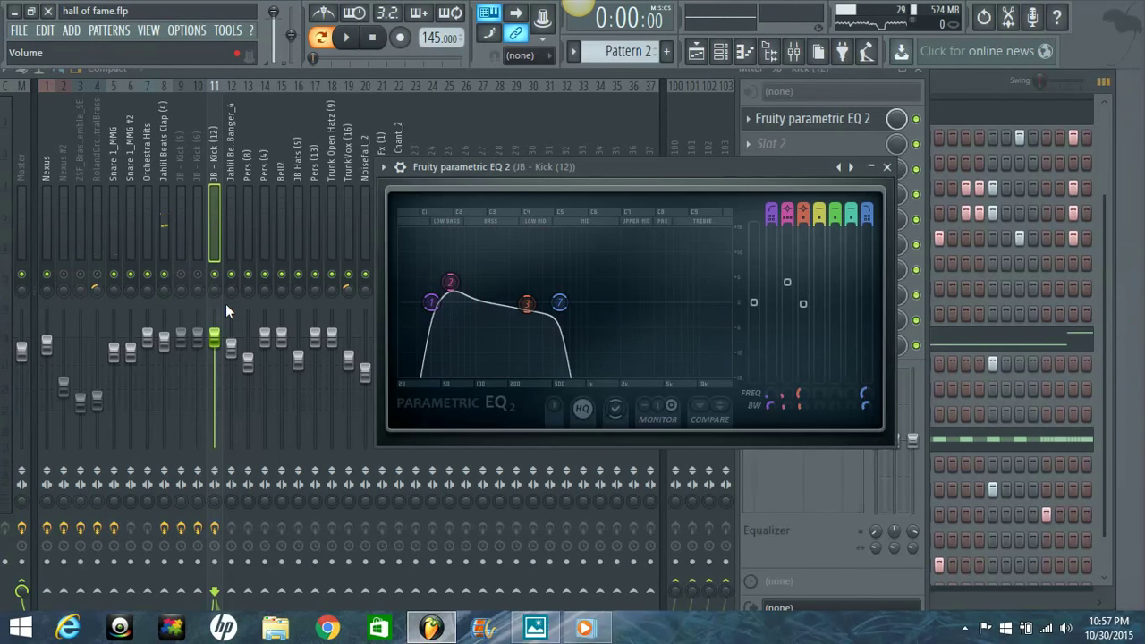
Unmute JB - Kick (5) and pan it slightly to the left
{"action": "left_click", "coordinate": [179, 275]}
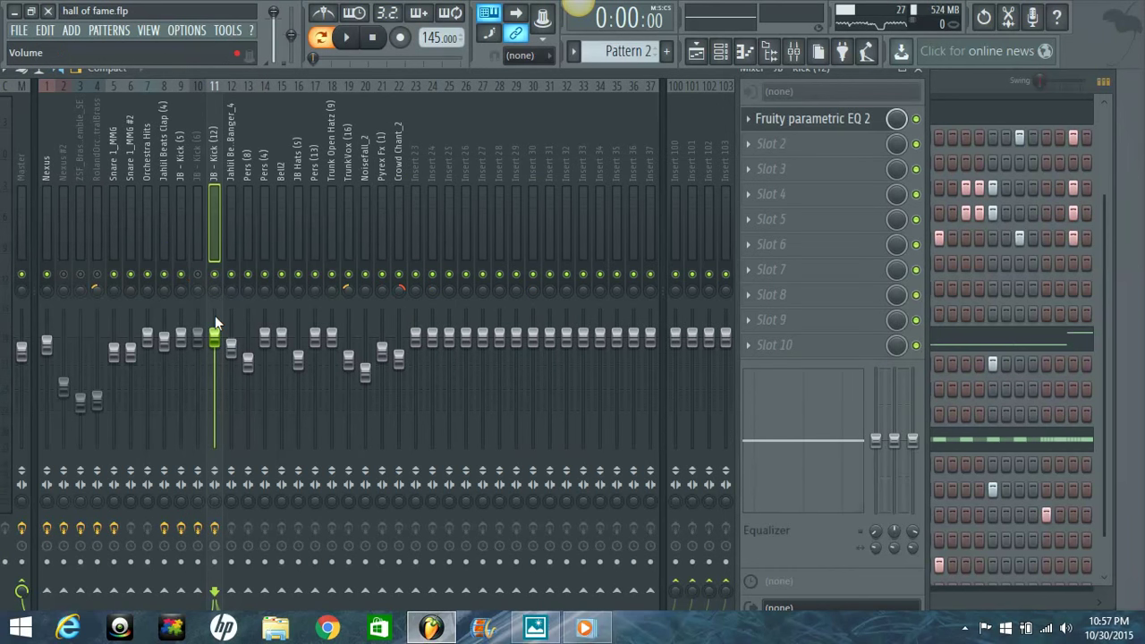
{"action": "left_click", "coordinate": [178, 288]}
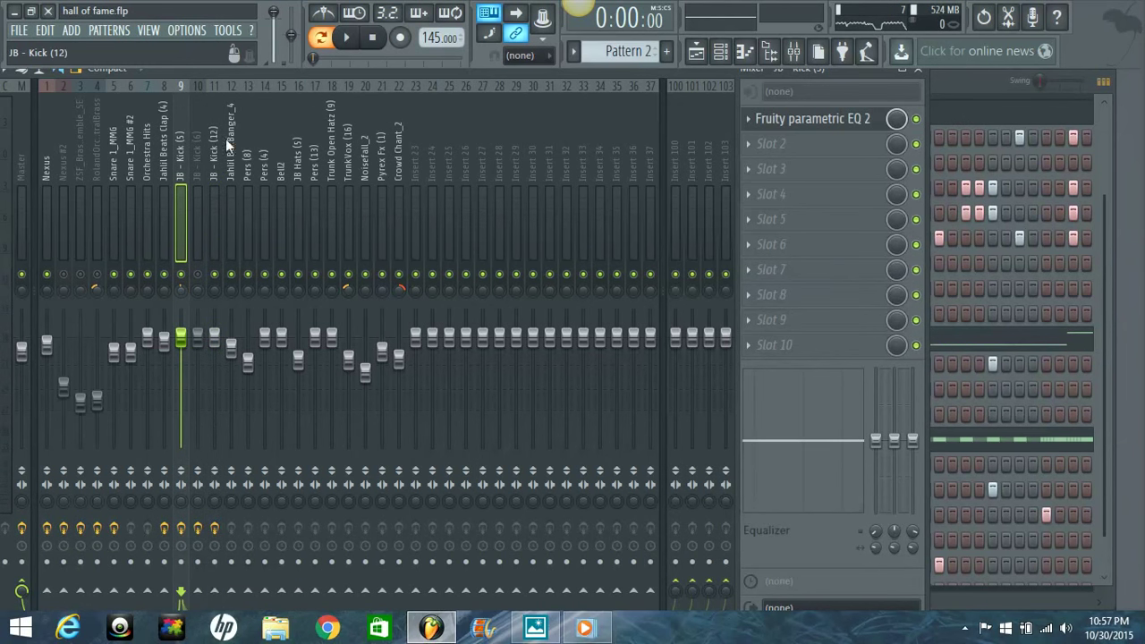
{"action": "left_click_drag", "start_coordinate": [180, 302], "coordinate": [181, 305]}
Pan JB - Kick (12) to the right, leaving JB - Kick (6) centered
{"action": "left_click", "coordinate": [195, 294]}
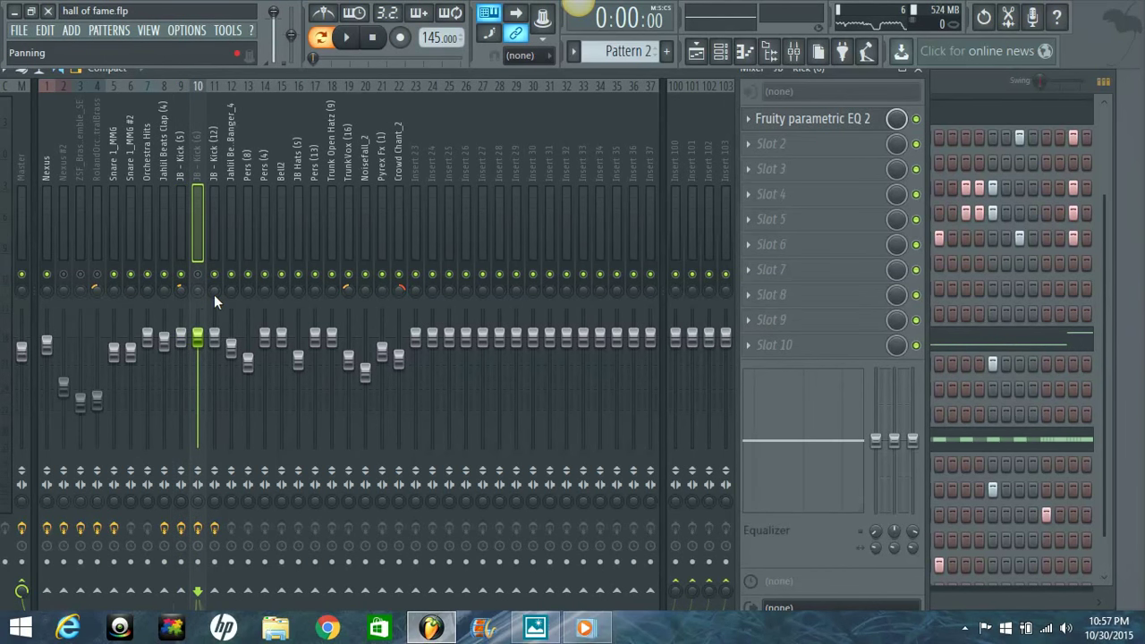
{"action": "left_click", "coordinate": [213, 294]}
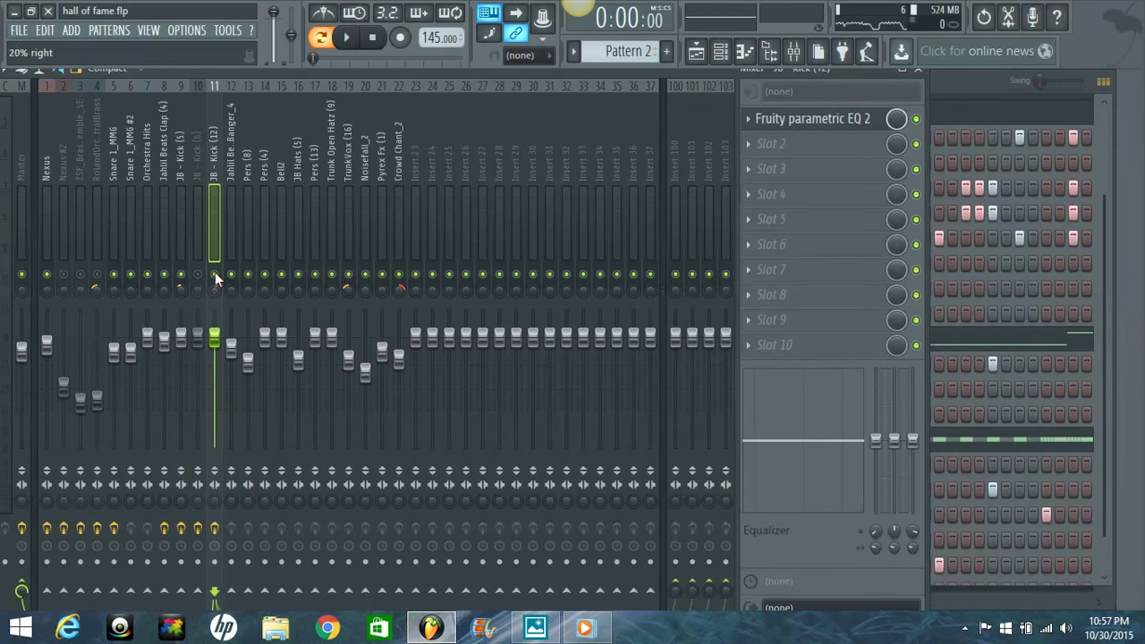
{"action": "right_click", "coordinate": [214, 286]}
{"action": "left_click", "coordinate": [216, 299]}
{"action": "left_click_drag", "start_coordinate": [212, 291], "coordinate": [212, 290]}
Unmute JB - Kick (6), play the pattern to hear all three kicks together, and stop playback
{"action": "left_click", "coordinate": [197, 275]}
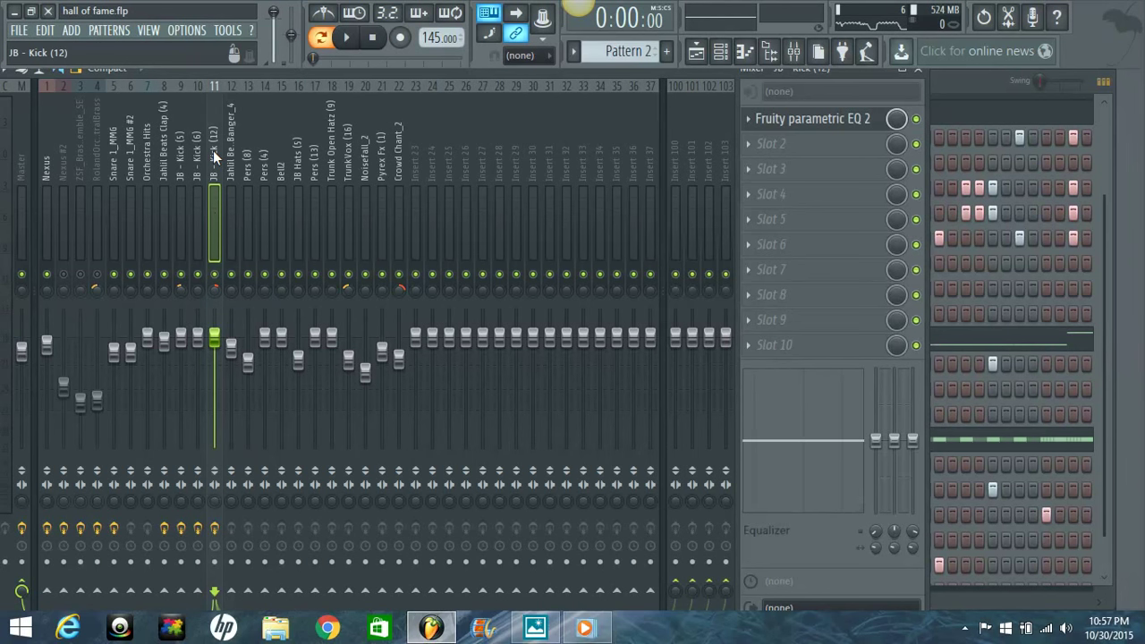
{"action": "key", "text": "space"}
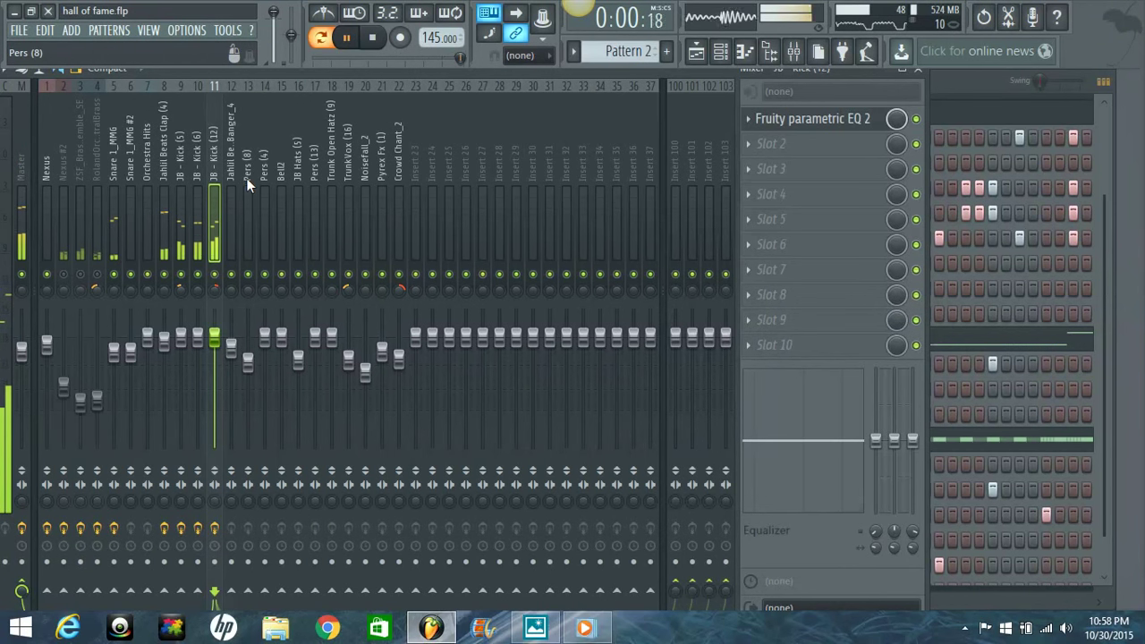
{"action": "key", "text": "space"}
Load Fruity WaveShaper into slot 2 of JB - Kick (5)
{"action": "left_click", "coordinate": [179, 159]}
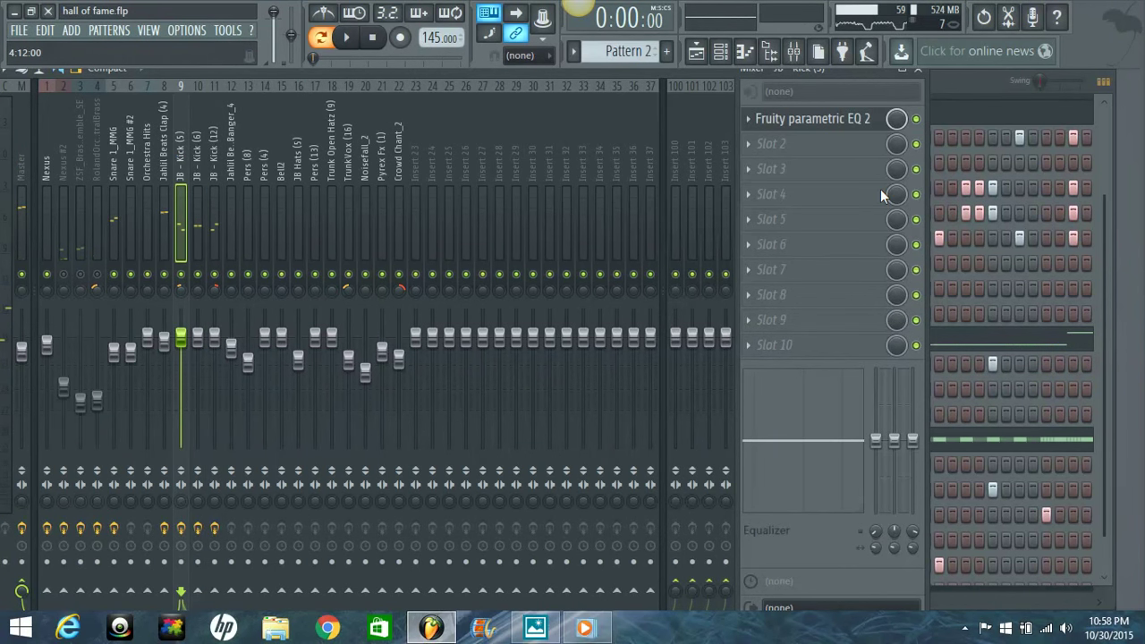
{"action": "left_click", "coordinate": [751, 143]}
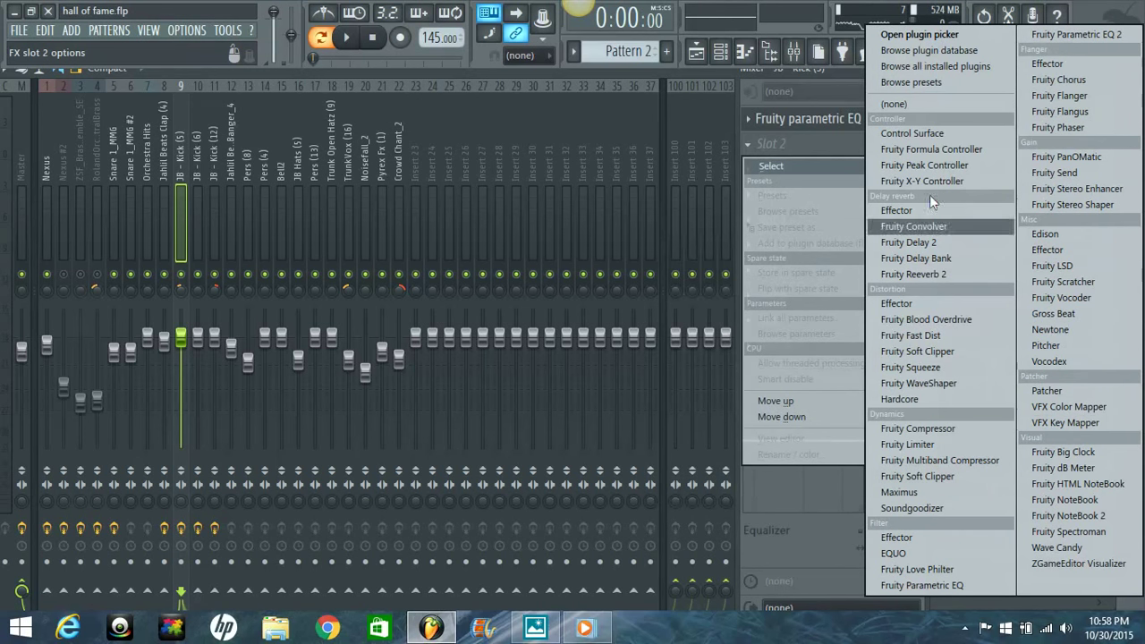
{"action": "left_click", "coordinate": [932, 385]}
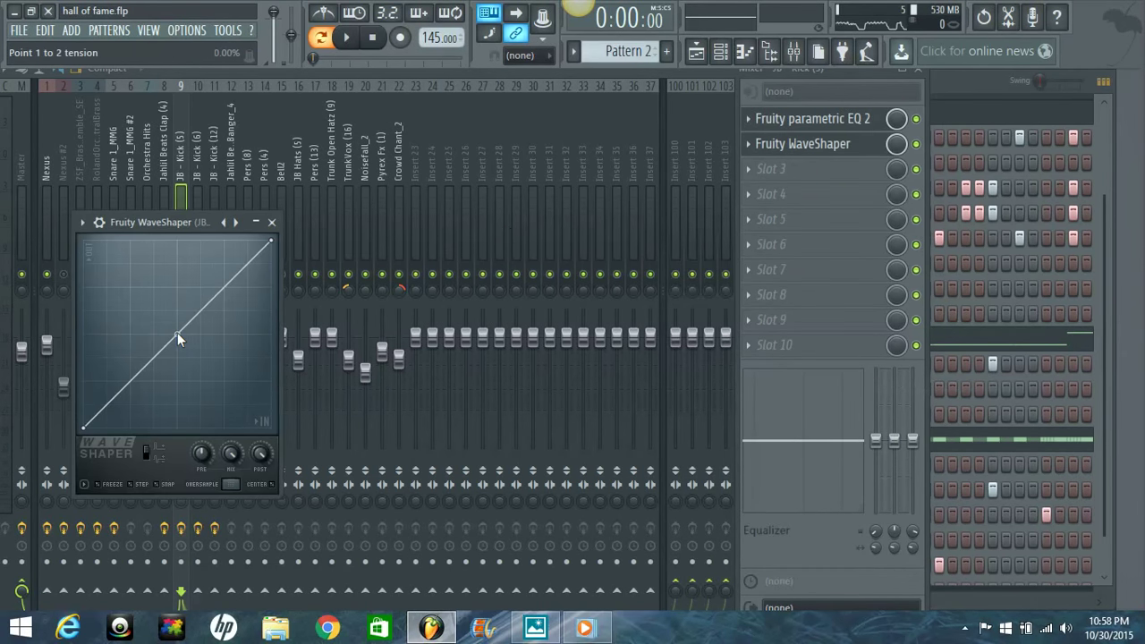
Bend the Fruity WaveShaper curve of JB - Kick (5) upward to about 10.56% tension, audition it with playback, and close the plugin
{"action": "left_click_drag", "start_coordinate": [177, 333], "coordinate": [178, 300]}
{"action": "key", "text": "space"}
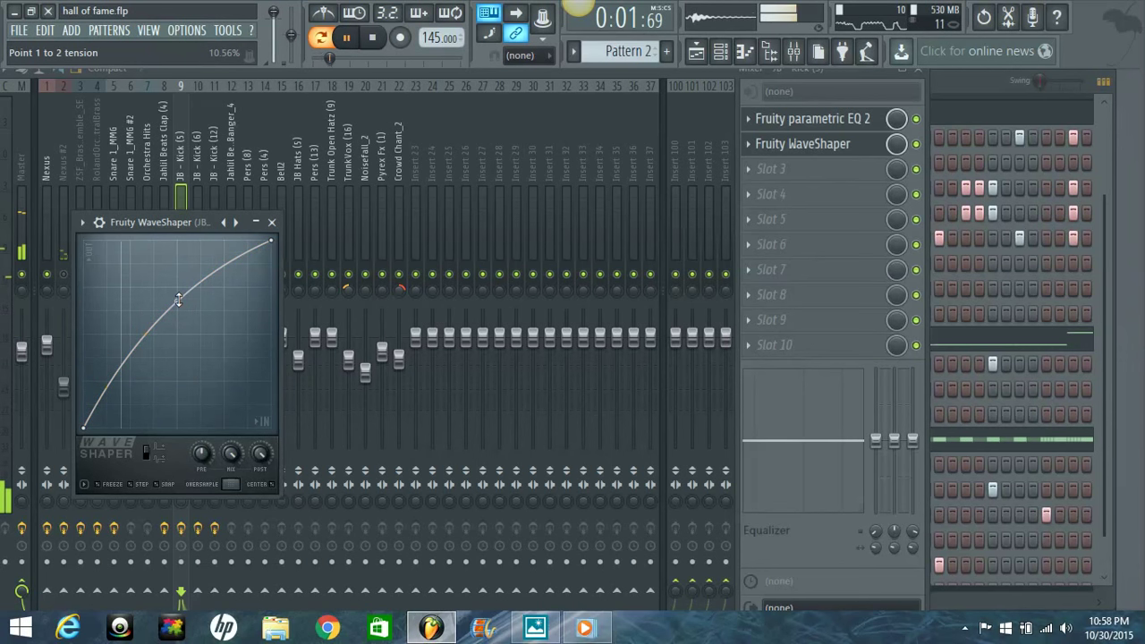
{"action": "left_click_drag", "start_coordinate": [183, 222], "coordinate": [396, 188]}
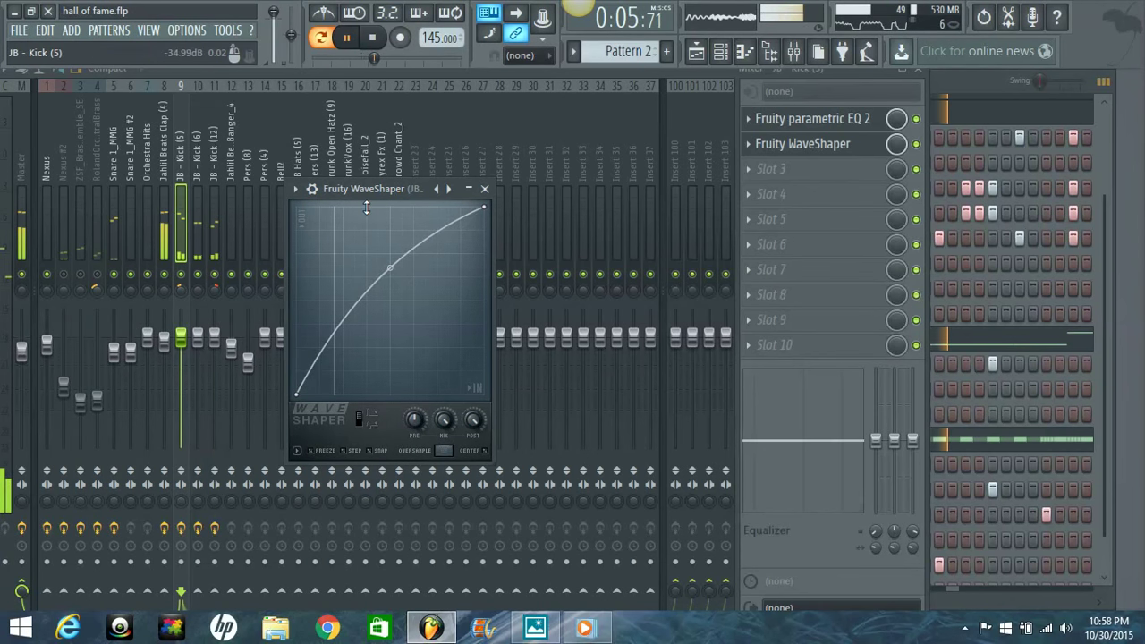
{"action": "key", "text": "Escape"}
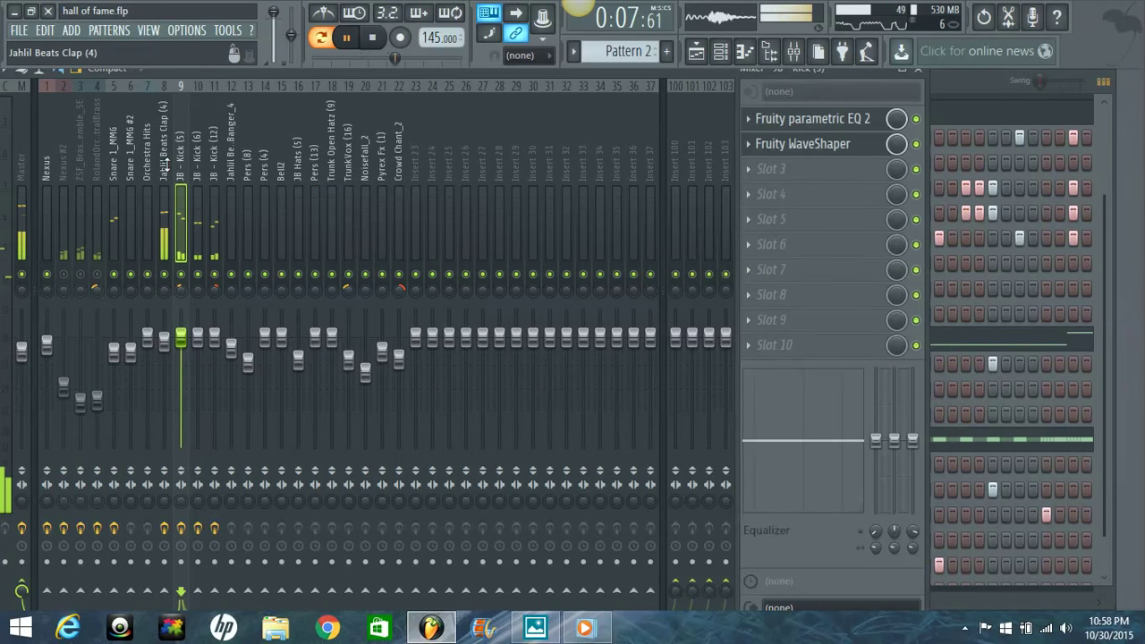
Load Fruity WaveShaper into slot 2 of JB - Kick (12), bend its curve gently upward during playback, and close the plugin
{"action": "left_click", "coordinate": [162, 159]}
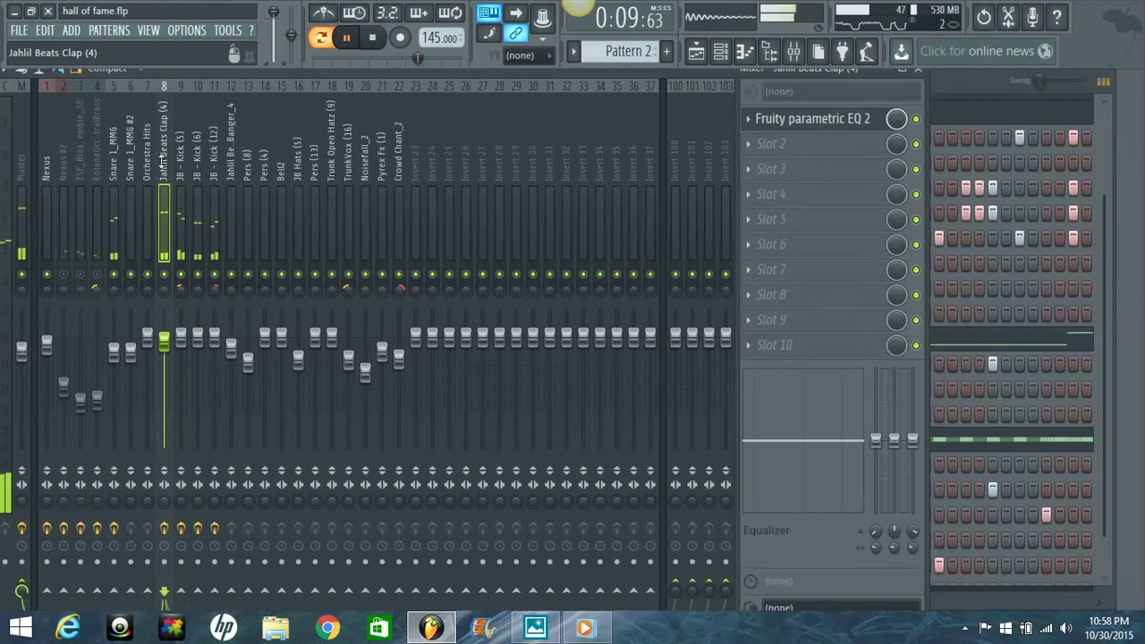
{"action": "left_click", "coordinate": [175, 163]}
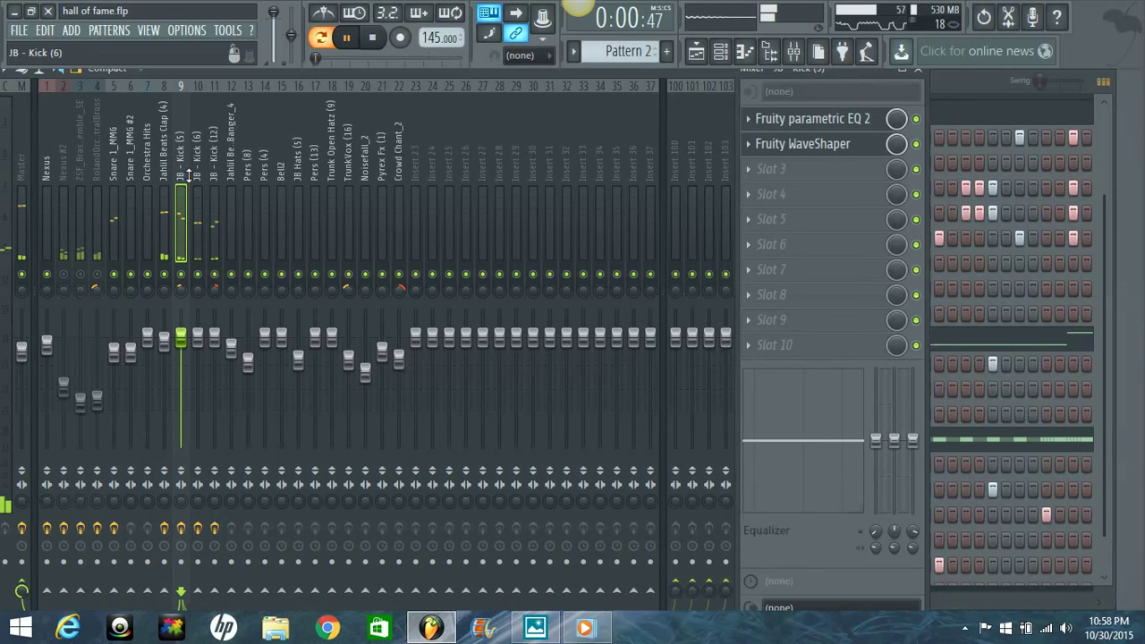
{"action": "left_click", "coordinate": [215, 166]}
{"action": "left_click", "coordinate": [771, 143]}
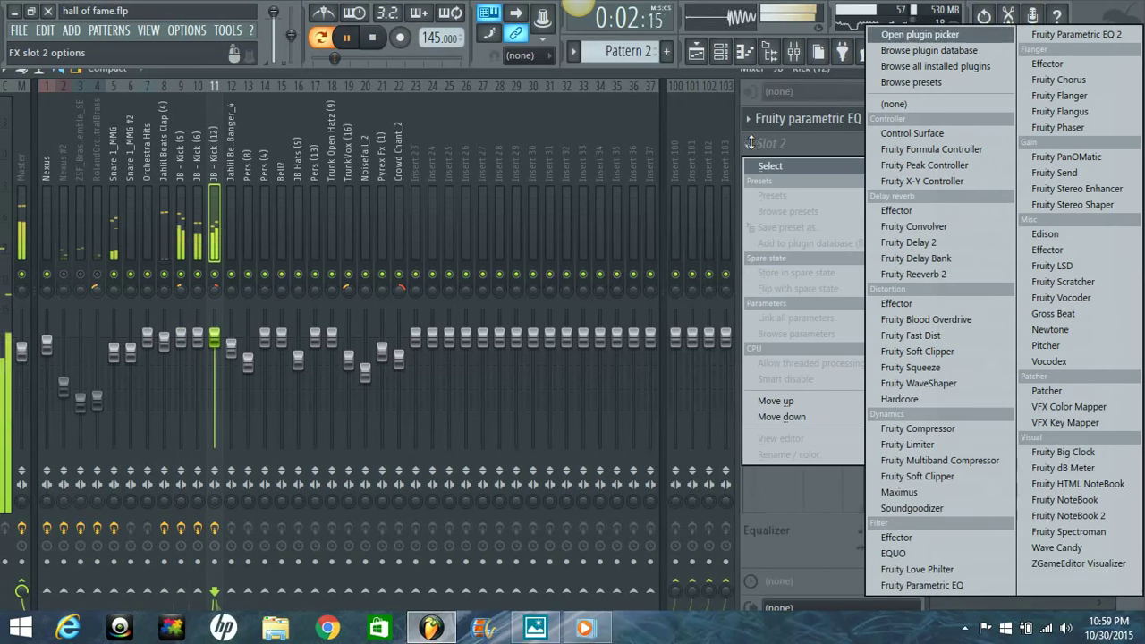
{"action": "left_click", "coordinate": [957, 383]}
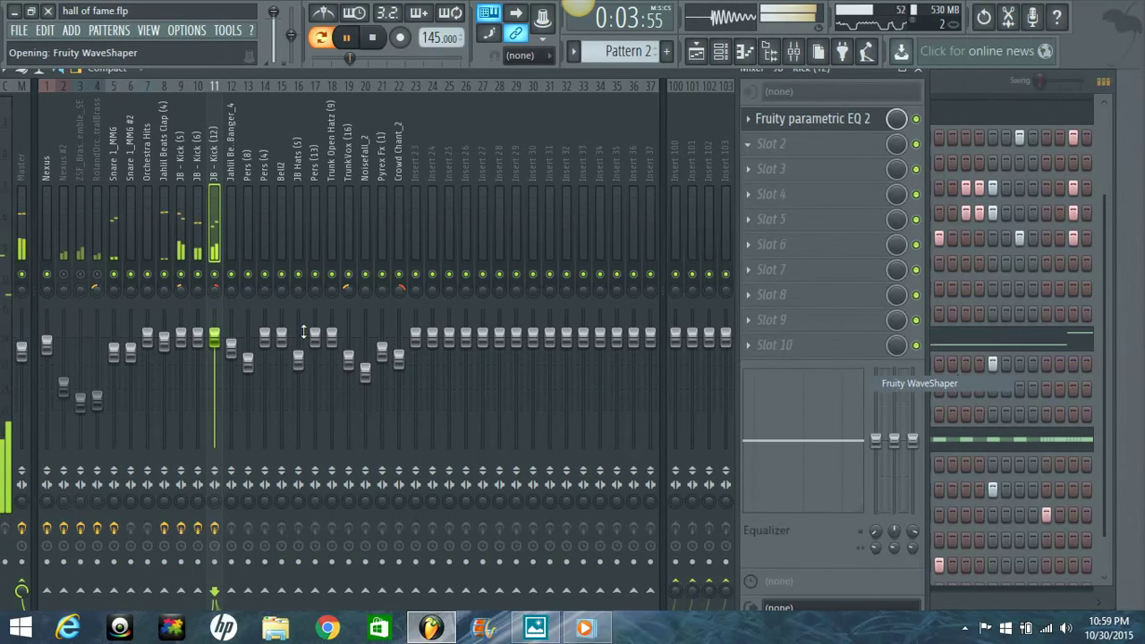
{"action": "left_click_drag", "start_coordinate": [264, 421], "coordinate": [264, 403]}
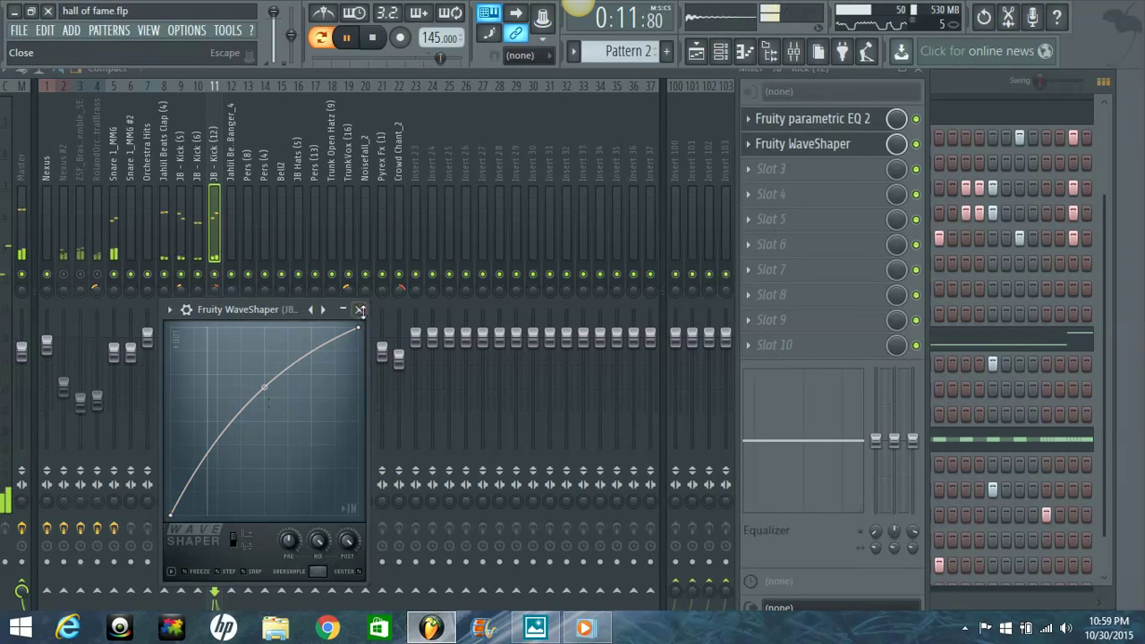
{"action": "left_click", "coordinate": [358, 309]}
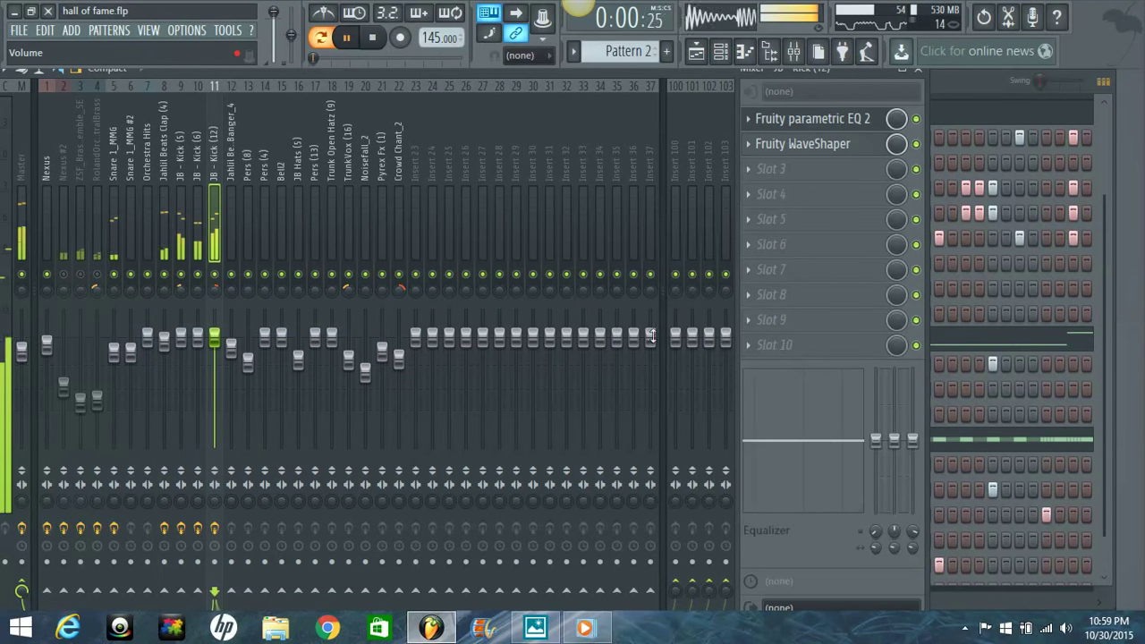
Check the Master track's effects against JB - Kick (12) and stop playback
{"action": "left_click", "coordinate": [24, 141]}
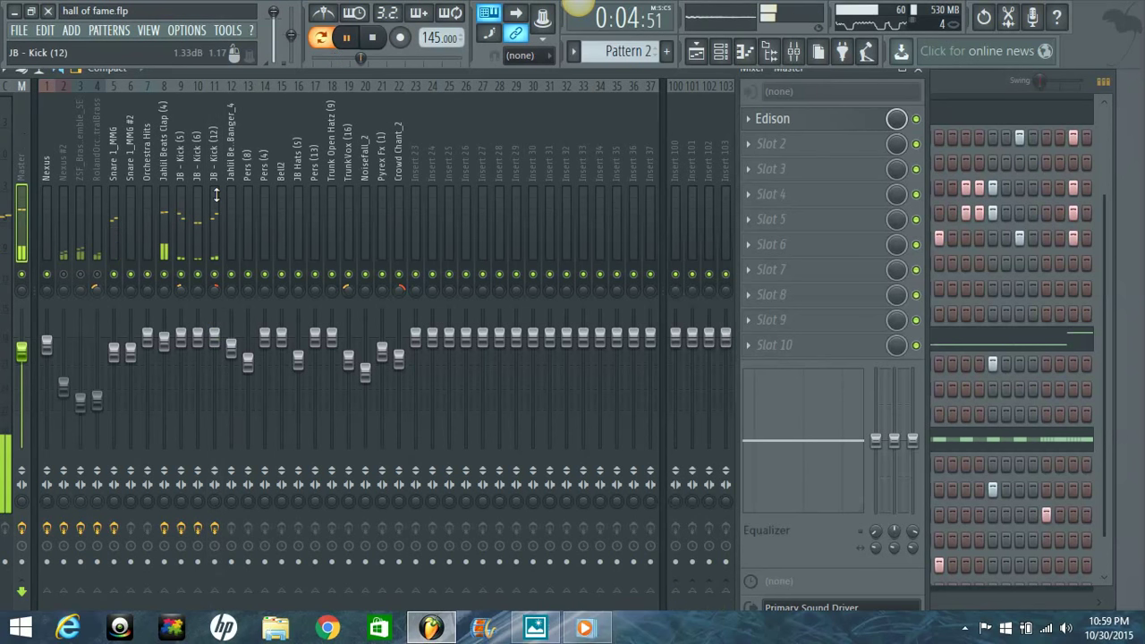
{"action": "left_click", "coordinate": [213, 168]}
{"action": "key", "text": "space"}
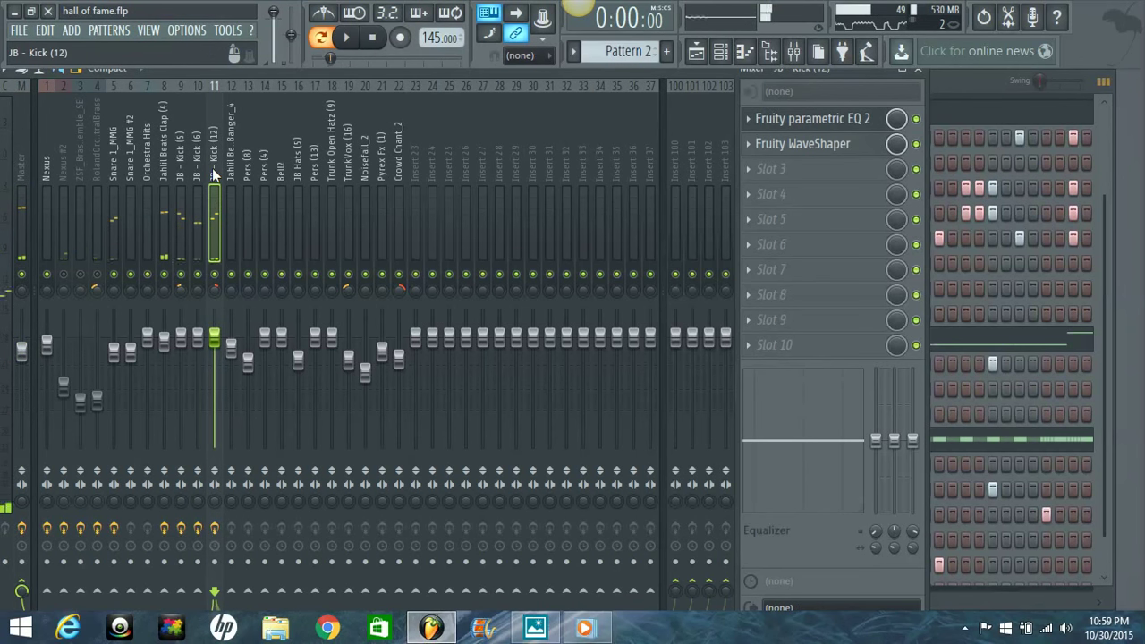
Unmute the Jahlil Beats Trunk Banger_4 channel and mute the Layer channel in the channel rack
{"action": "left_click", "coordinate": [981, 87]}
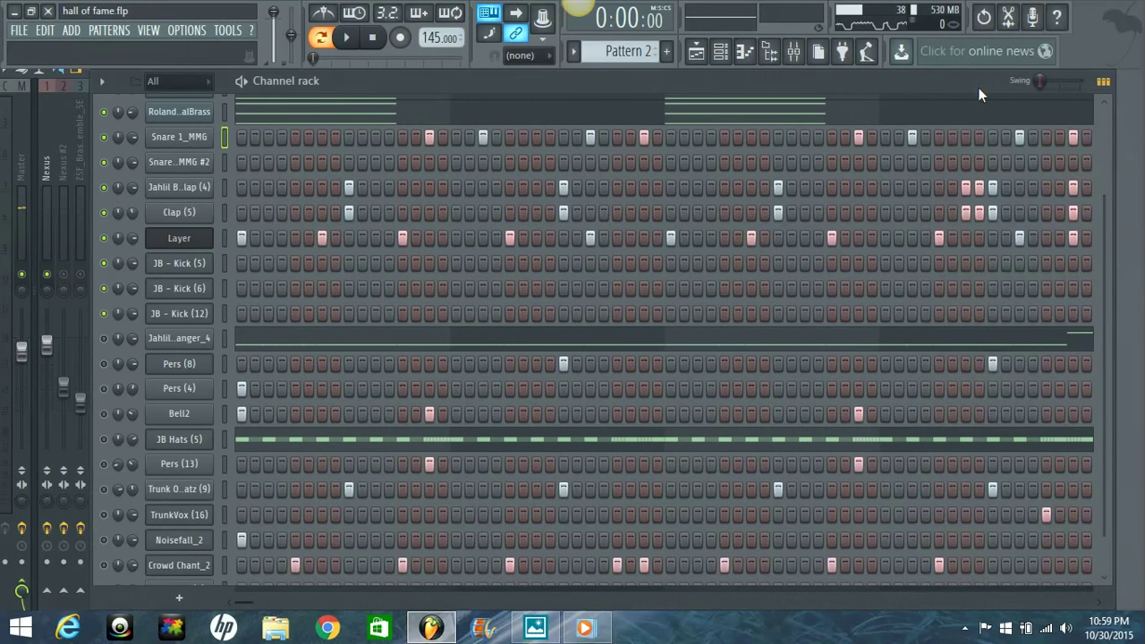
{"action": "left_click", "coordinate": [103, 338]}
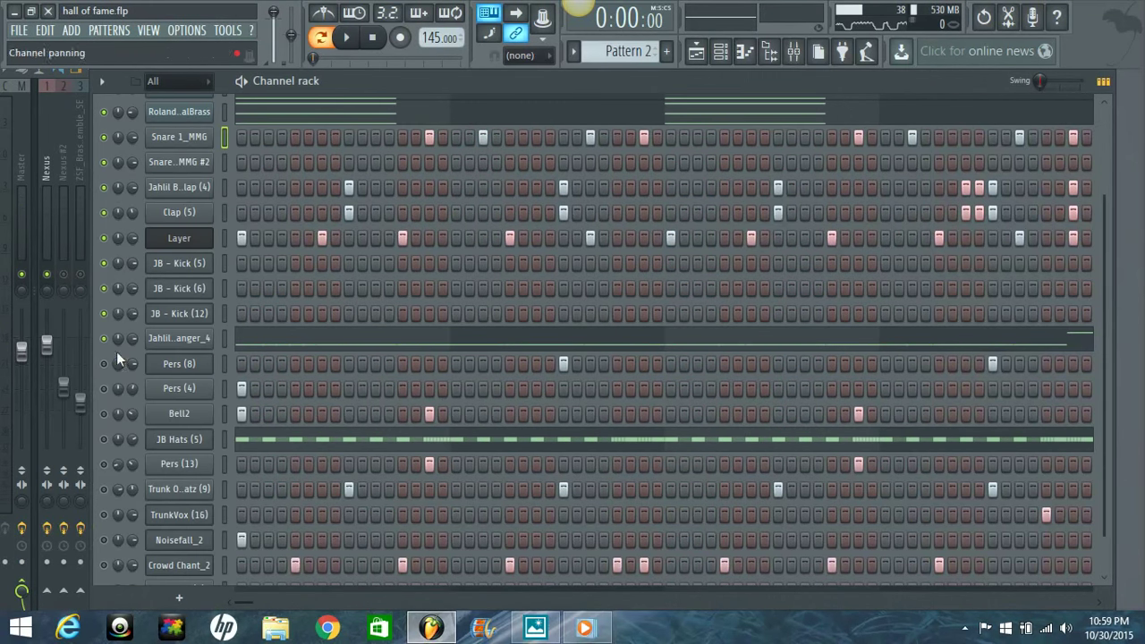
{"action": "left_click", "coordinate": [46, 168]}
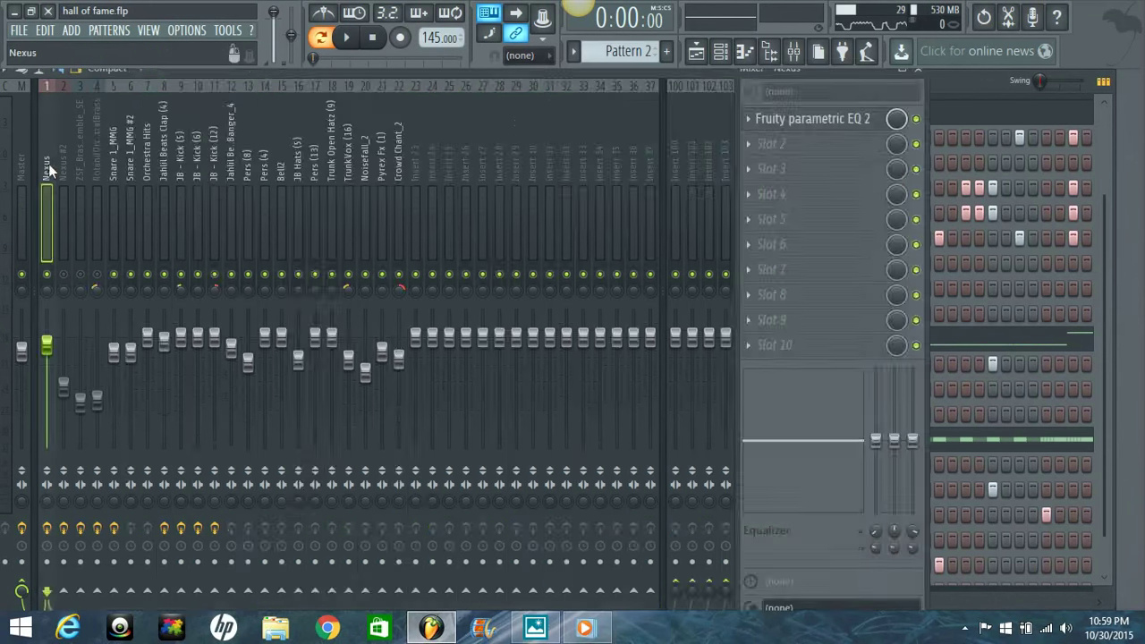
{"action": "left_click", "coordinate": [944, 78]}
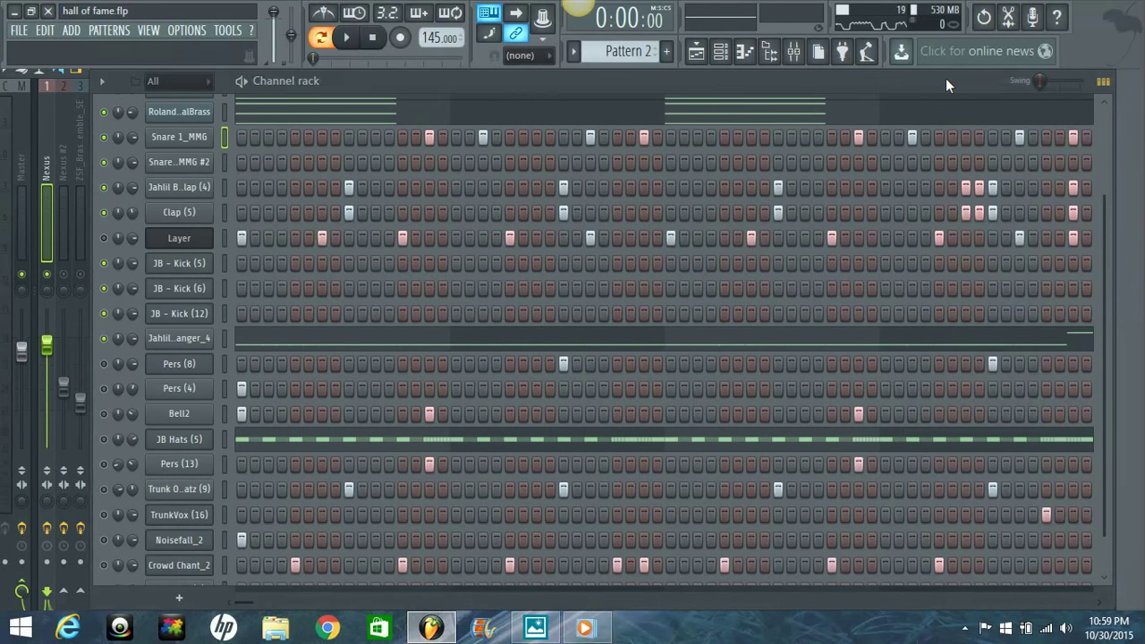
{"action": "left_click", "coordinate": [98, 159]}
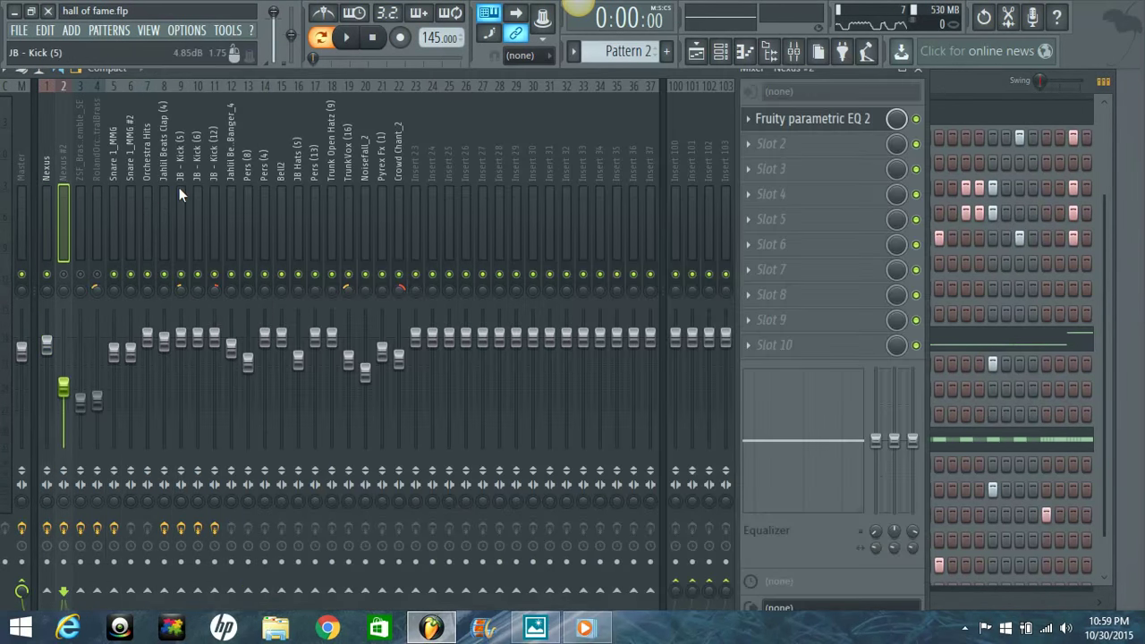
Mute the Jahlil Beats Clap (4) mixer track and start playback
{"action": "left_click", "coordinate": [130, 169]}
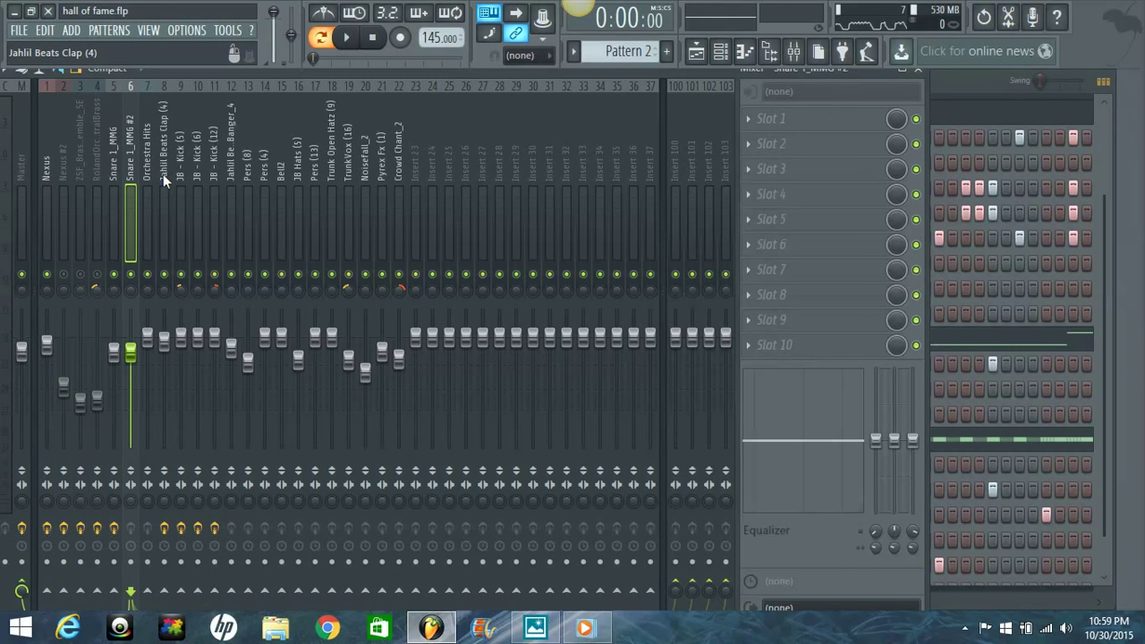
{"action": "left_click", "coordinate": [165, 181]}
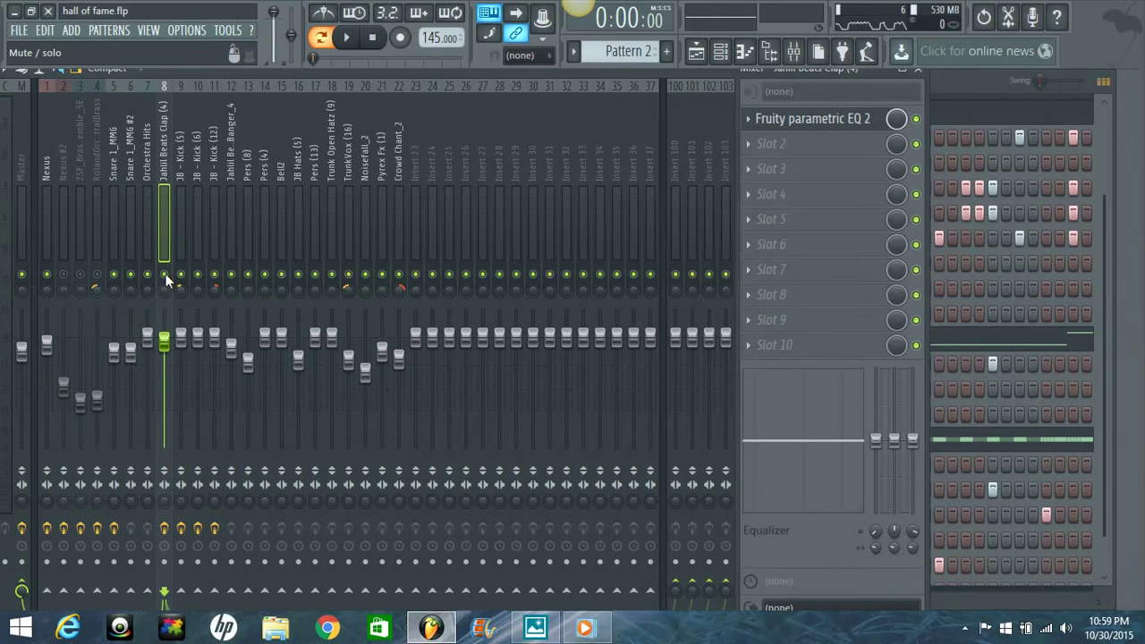
{"action": "key", "text": "space"}
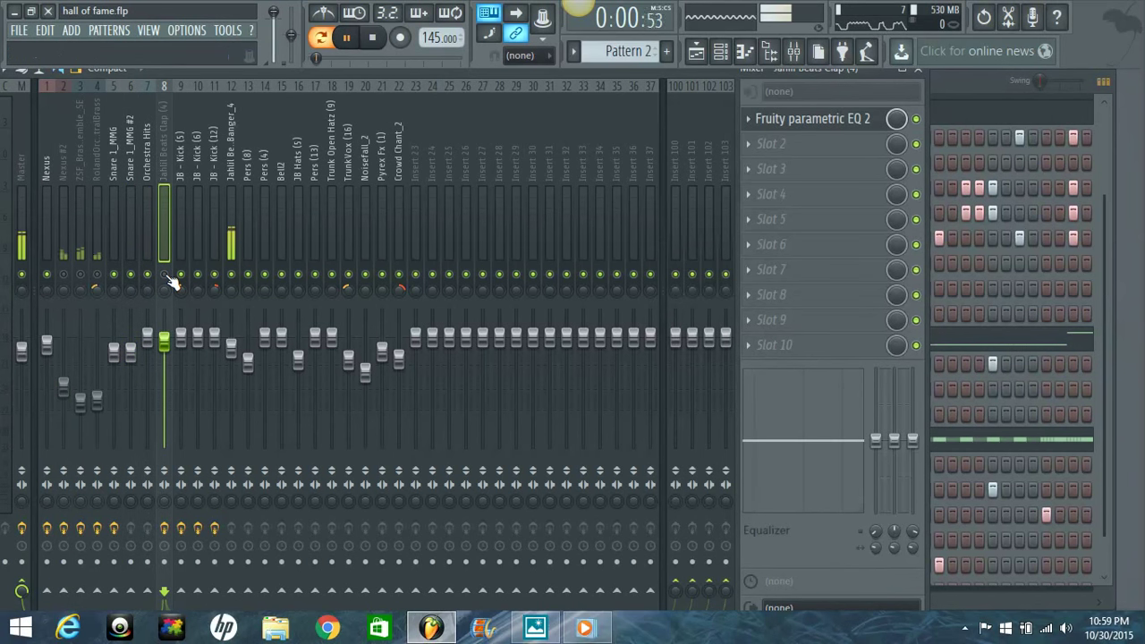
Load Fruity Parametric EQ 2 into slot 1 of the Jahlil Beats Trunk Banger_4 mixer track
{"action": "left_click", "coordinate": [232, 169]}
{"action": "left_click", "coordinate": [760, 118]}
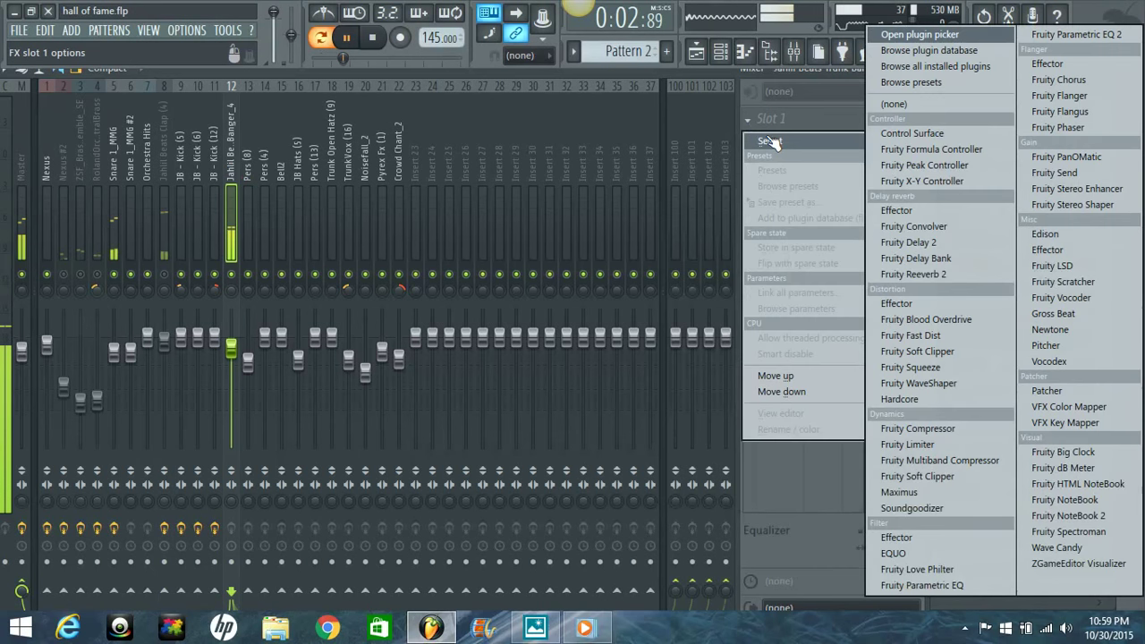
{"action": "left_click", "coordinate": [1042, 43]}
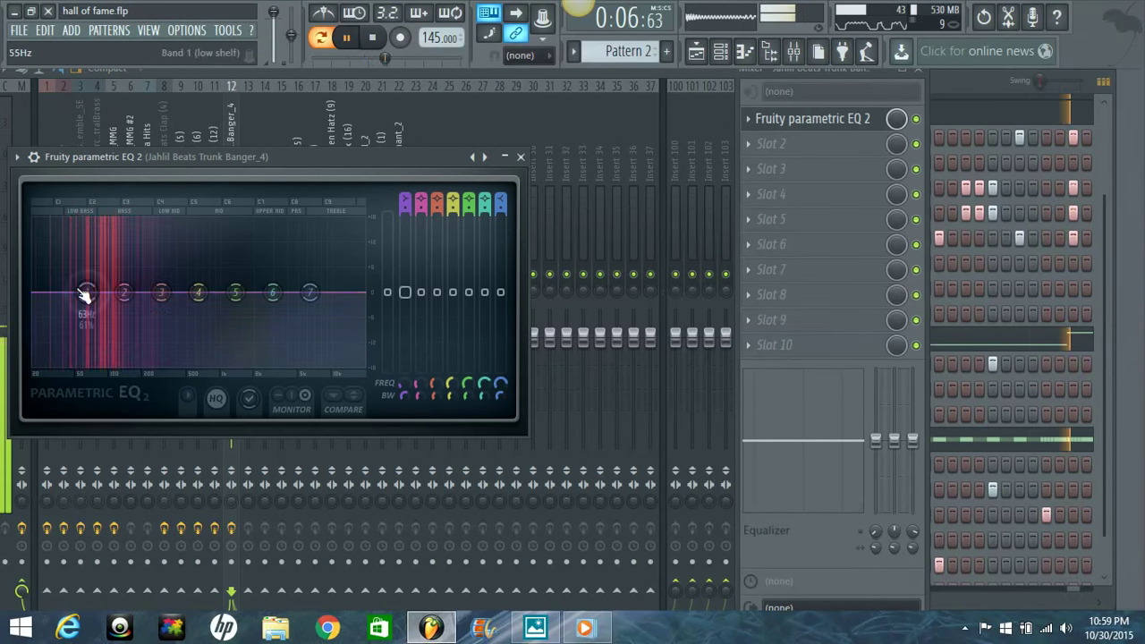
Change EQ band 1 to a high-pass filter and lower its cutoff to just below 35 Hz
{"action": "left_click_drag", "start_coordinate": [85, 295], "coordinate": [66, 289]}
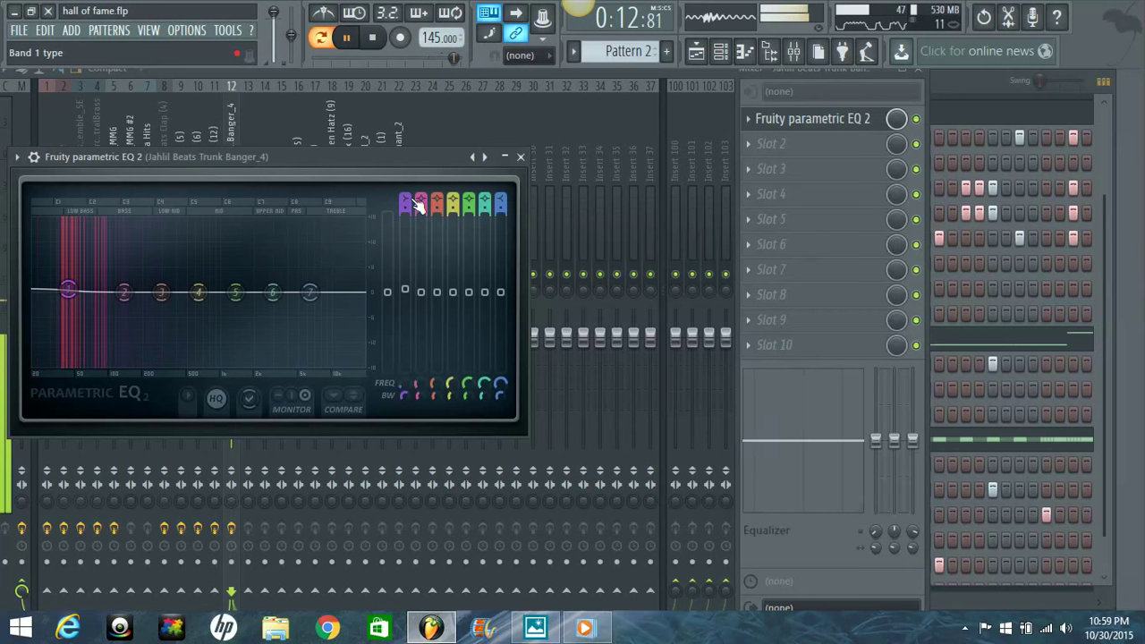
{"action": "left_click_drag", "start_coordinate": [413, 203], "coordinate": [411, 209]}
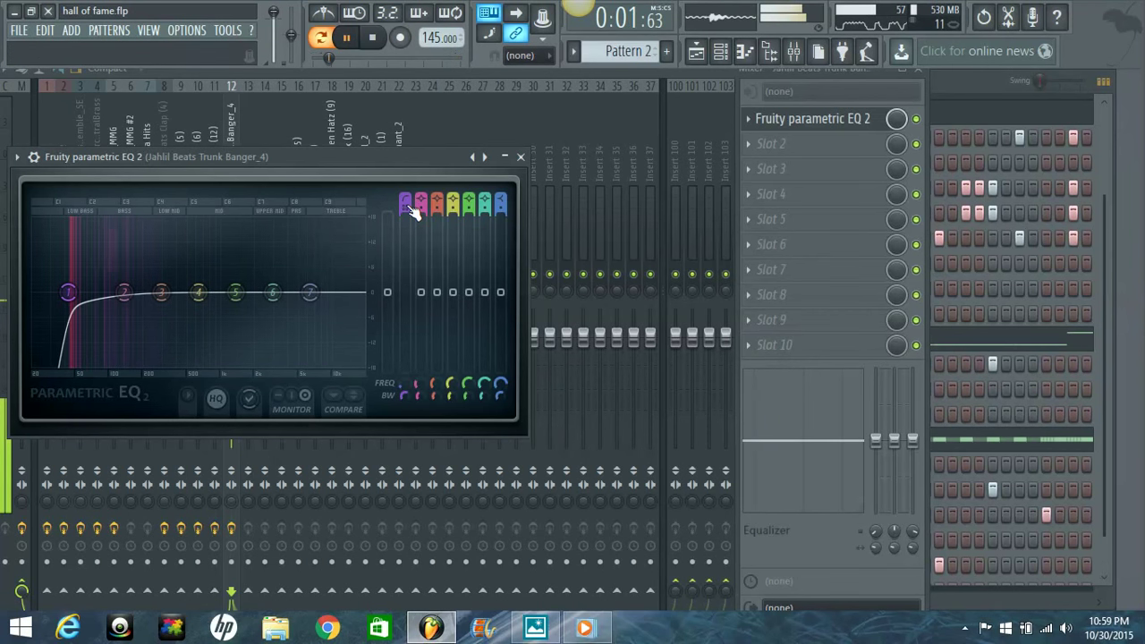
{"action": "left_click_drag", "start_coordinate": [69, 293], "coordinate": [60, 296]}
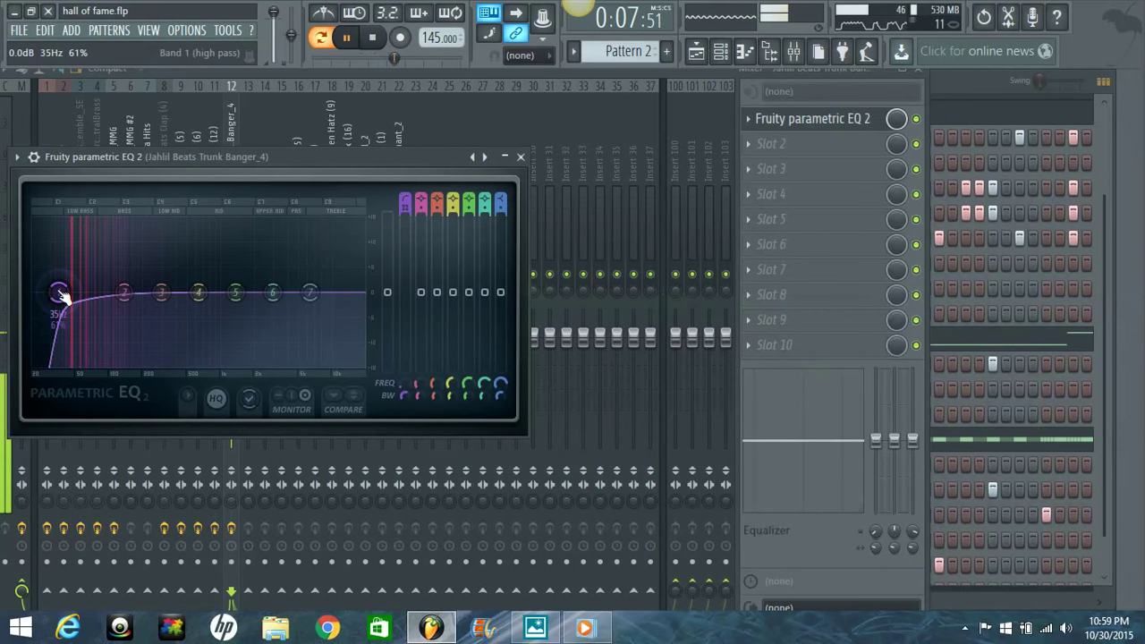
{"action": "left_click_drag", "start_coordinate": [67, 298], "coordinate": [59, 294]}
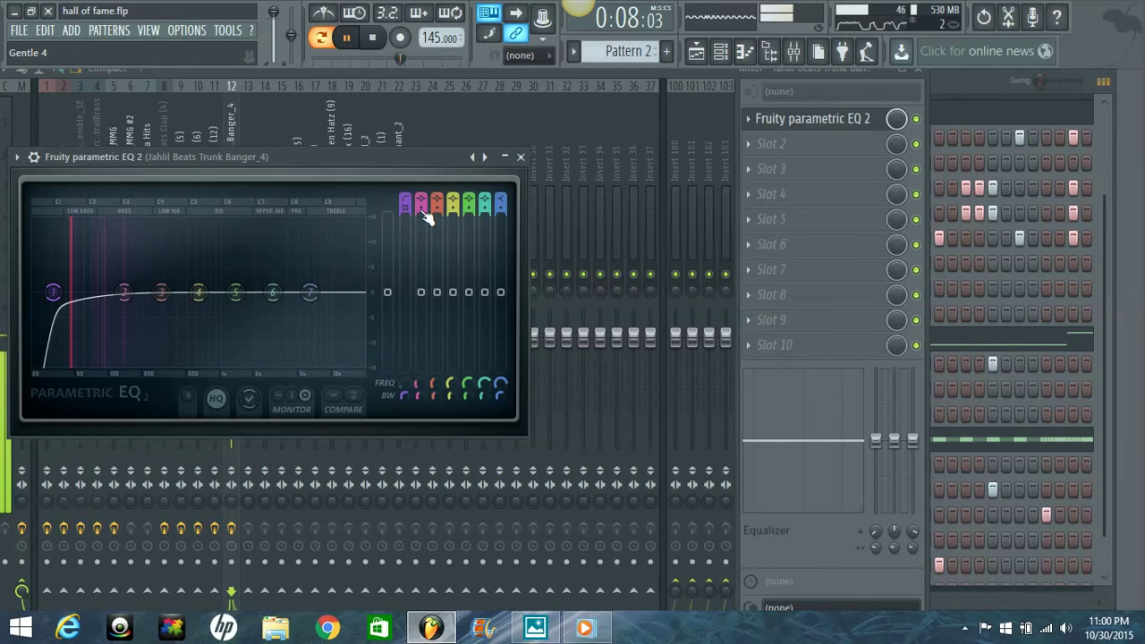
Move EQ band 2 down into the low bass, boost it slightly, and stop playback
{"action": "scroll", "coordinate": [129, 301], "scroll_direction": "down", "scroll_amount": 3}
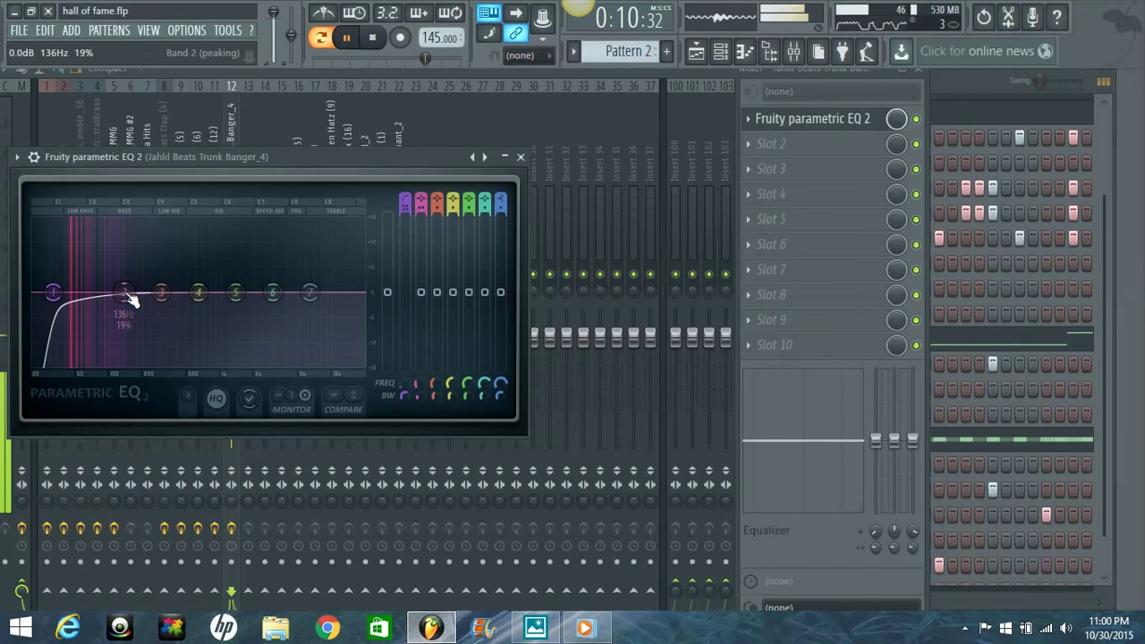
{"action": "left_click_drag", "start_coordinate": [129, 299], "coordinate": [82, 286]}
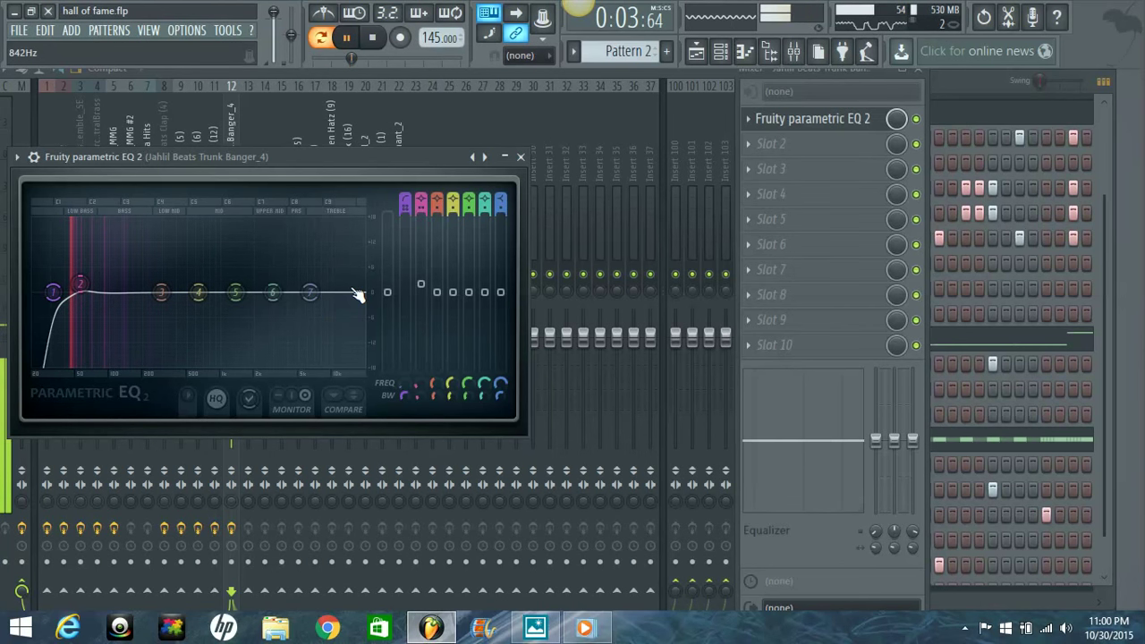
{"action": "key", "text": "space"}
Change EQ band 7 to a low-pass filter, lower its cutoff to about 290 Hz, and audition the result
{"action": "scroll", "coordinate": [505, 197], "scroll_direction": "down", "scroll_amount": 5}
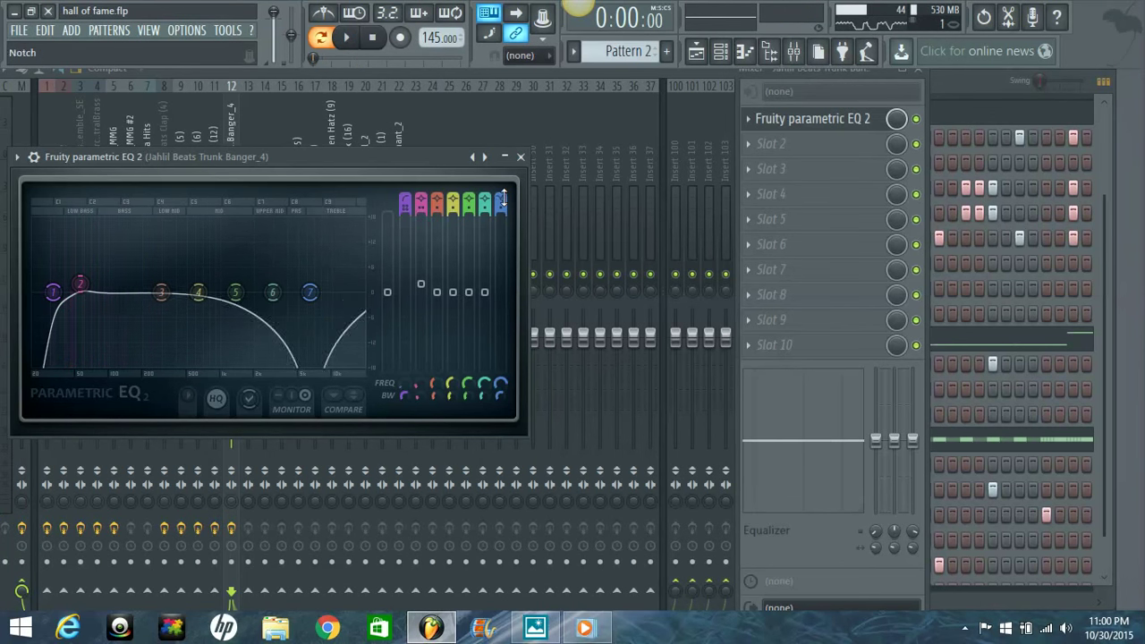
{"action": "scroll", "coordinate": [504, 198], "scroll_direction": "down", "scroll_amount": 4}
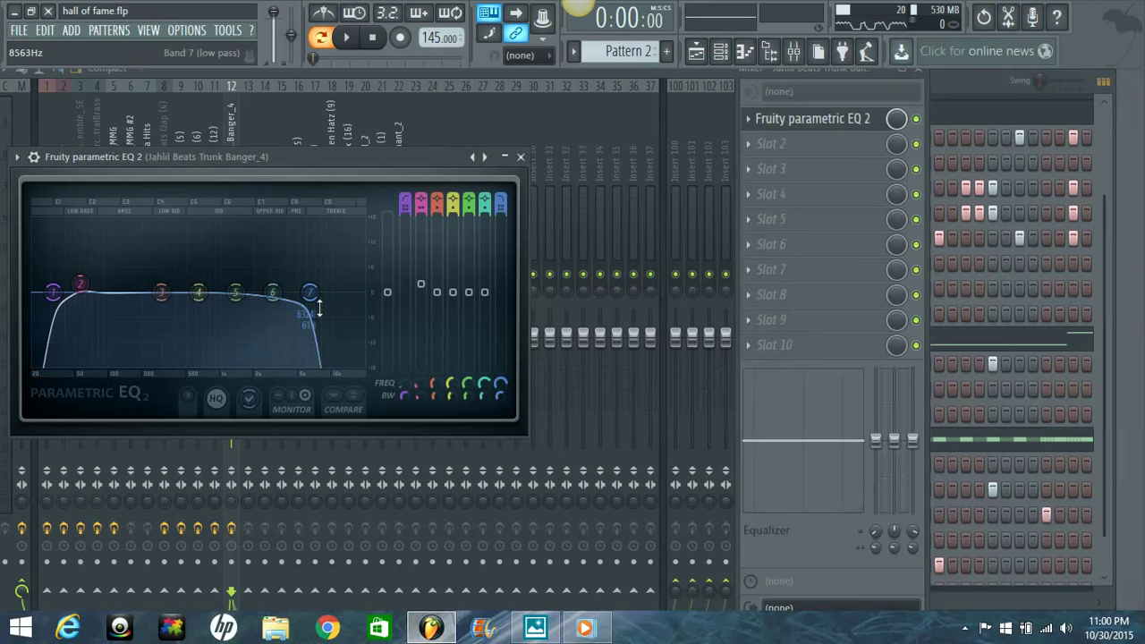
{"action": "left_click_drag", "start_coordinate": [304, 286], "coordinate": [171, 299]}
{"action": "key", "text": "space"}
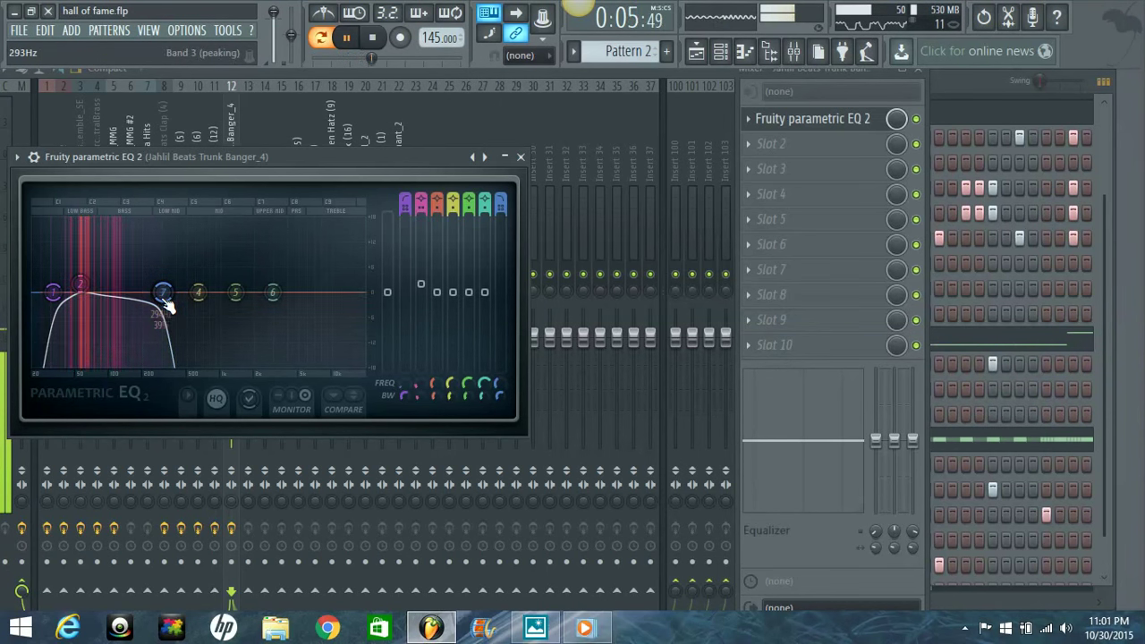
{"action": "key", "text": "space"}
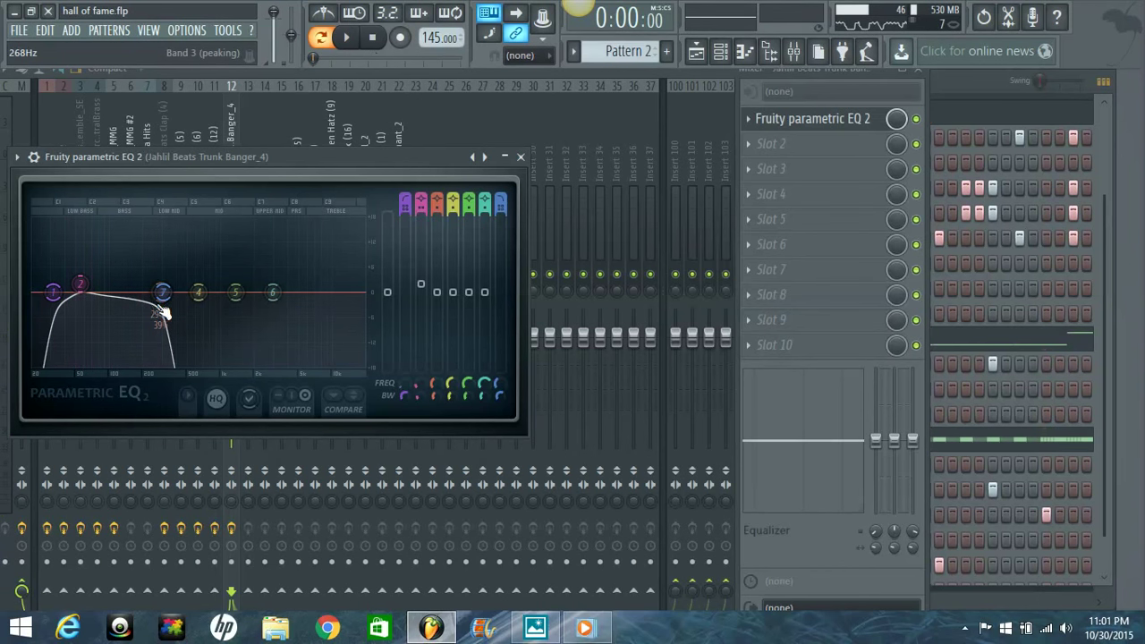
Narrow EQ band 3 to 14% bandwidth and pull it down to make a cut at about 138 Hz
{"action": "left_click_drag", "start_coordinate": [164, 313], "coordinate": [133, 297]}
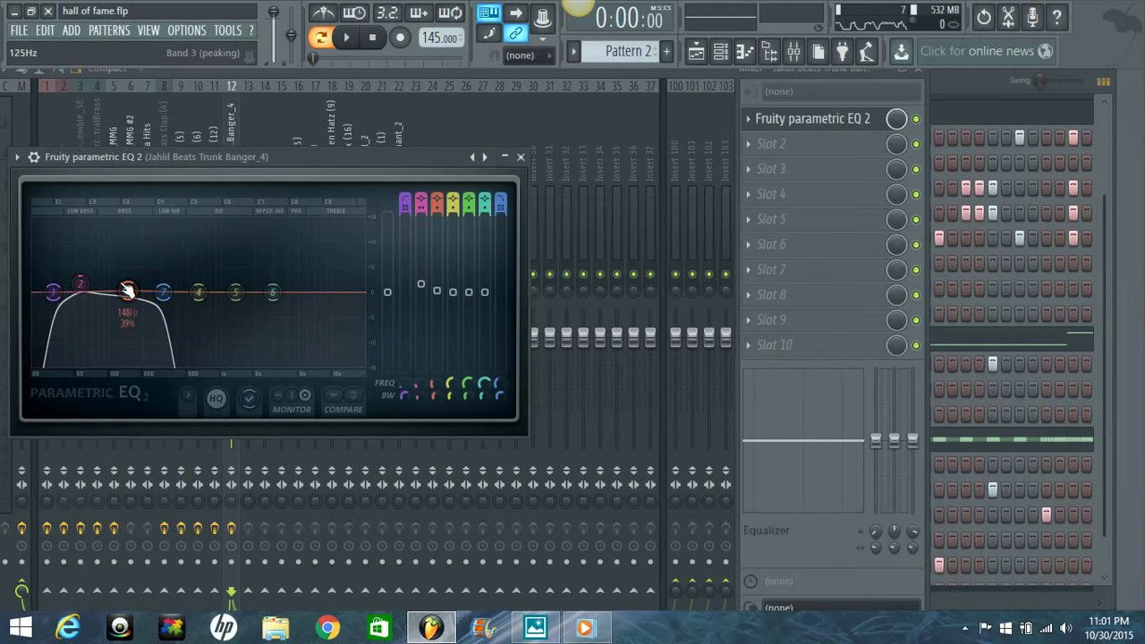
{"action": "scroll", "coordinate": [136, 301], "scroll_direction": "down", "scroll_amount": 2}
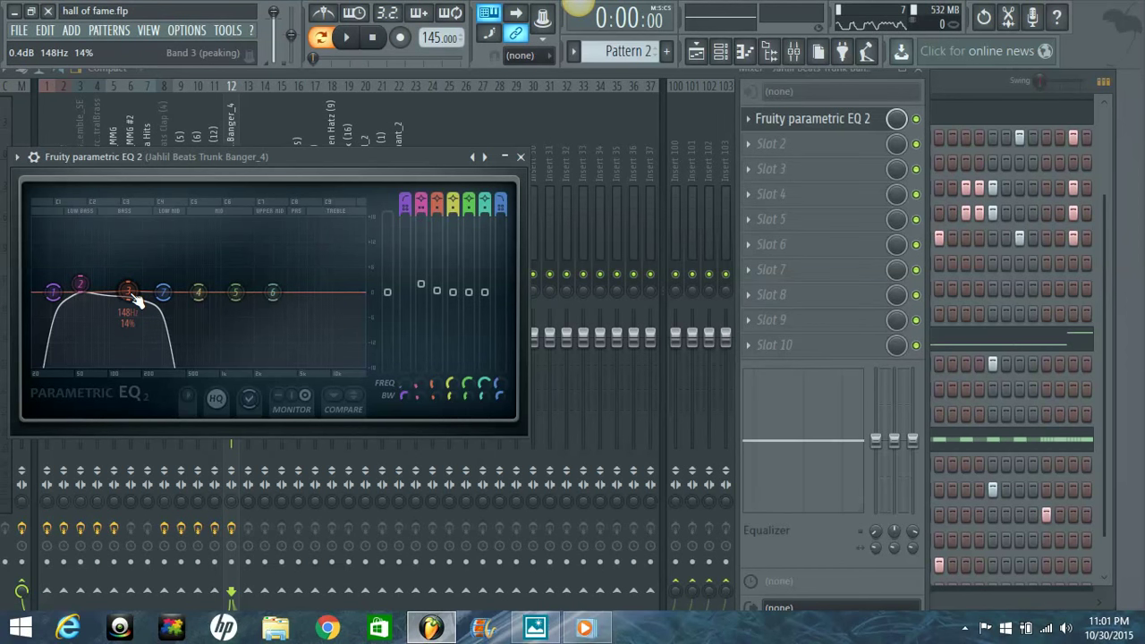
{"action": "left_click", "coordinate": [437, 210]}
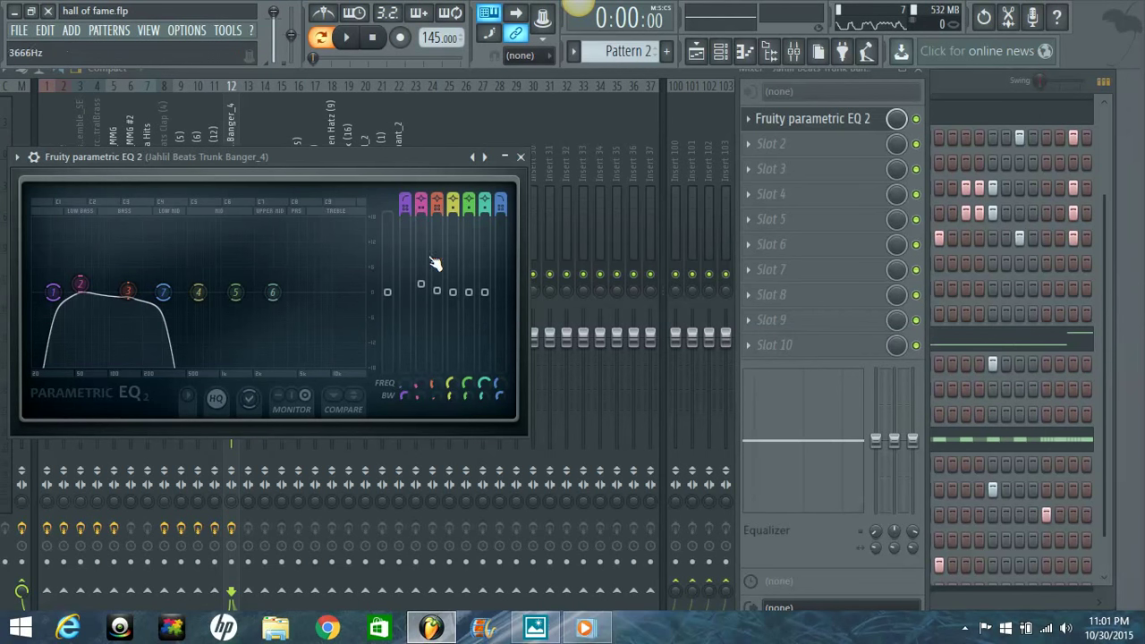
{"action": "left_click_drag", "start_coordinate": [132, 309], "coordinate": [131, 320]}
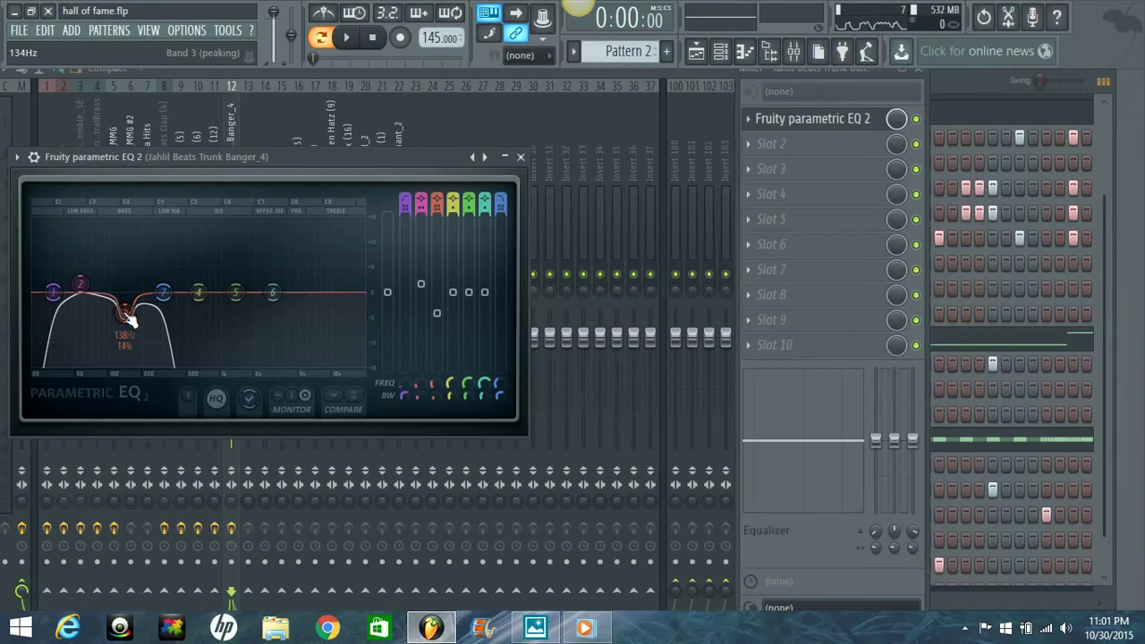
Widen EQ band 3 to 19% bandwidth, deepen its cut at about 135 Hz, and briefly audition it
{"action": "scroll", "coordinate": [130, 320], "scroll_direction": "up", "scroll_amount": 2}
{"action": "mouse_move", "coordinate": [130, 319]}
{"action": "left_mouse_down"}
{"action": "mouse_move", "coordinate": [122, 304]}
{"action": "mouse_move", "coordinate": [134, 351]}
{"action": "mouse_move", "coordinate": [136, 335]}
{"action": "left_mouse_up"}
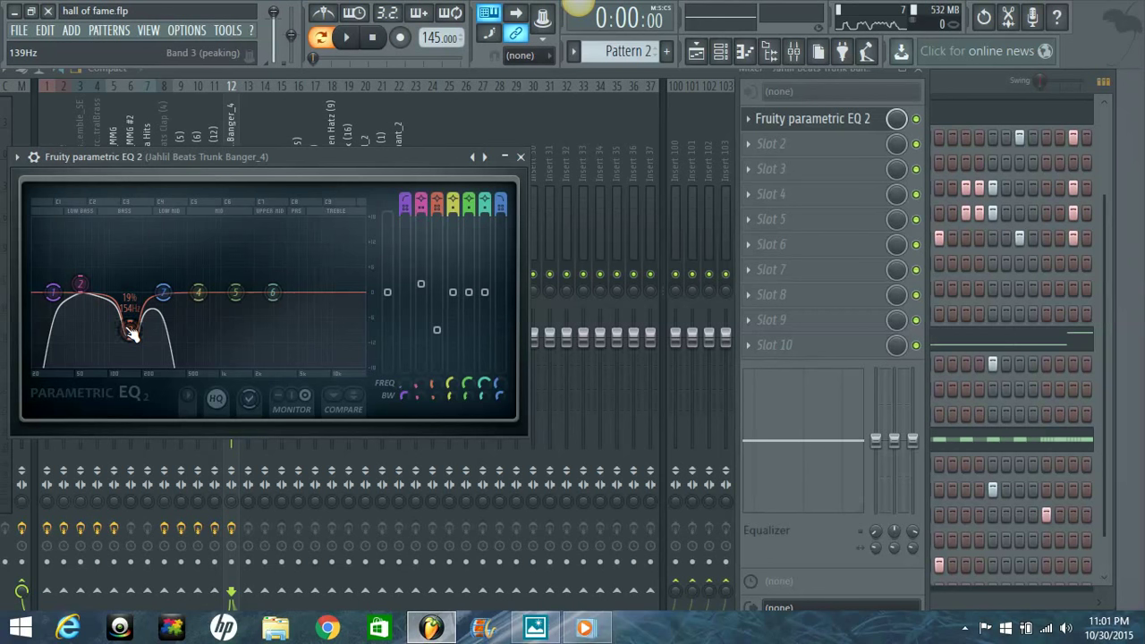
{"action": "left_click_drag", "start_coordinate": [131, 332], "coordinate": [130, 339]}
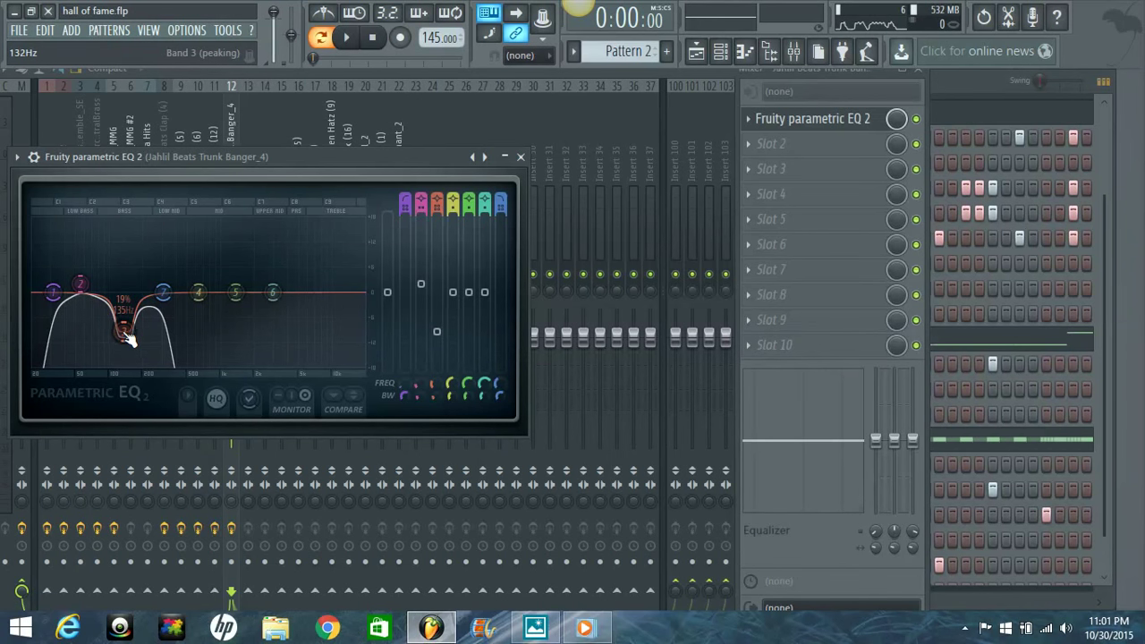
{"action": "key", "text": "space"}
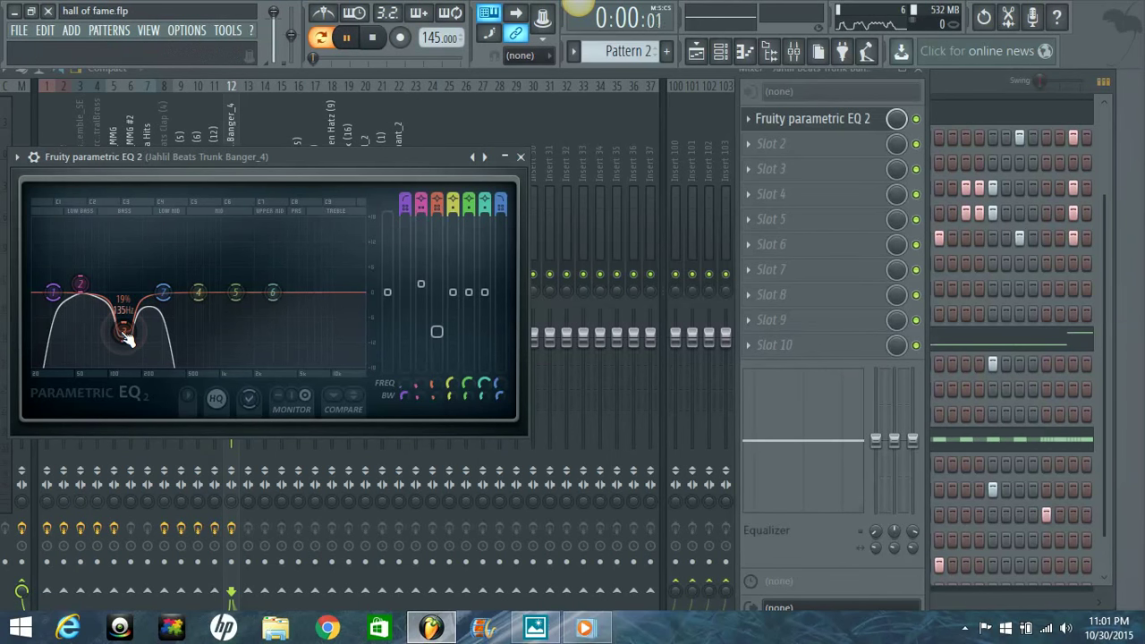
{"action": "key", "text": "space"}
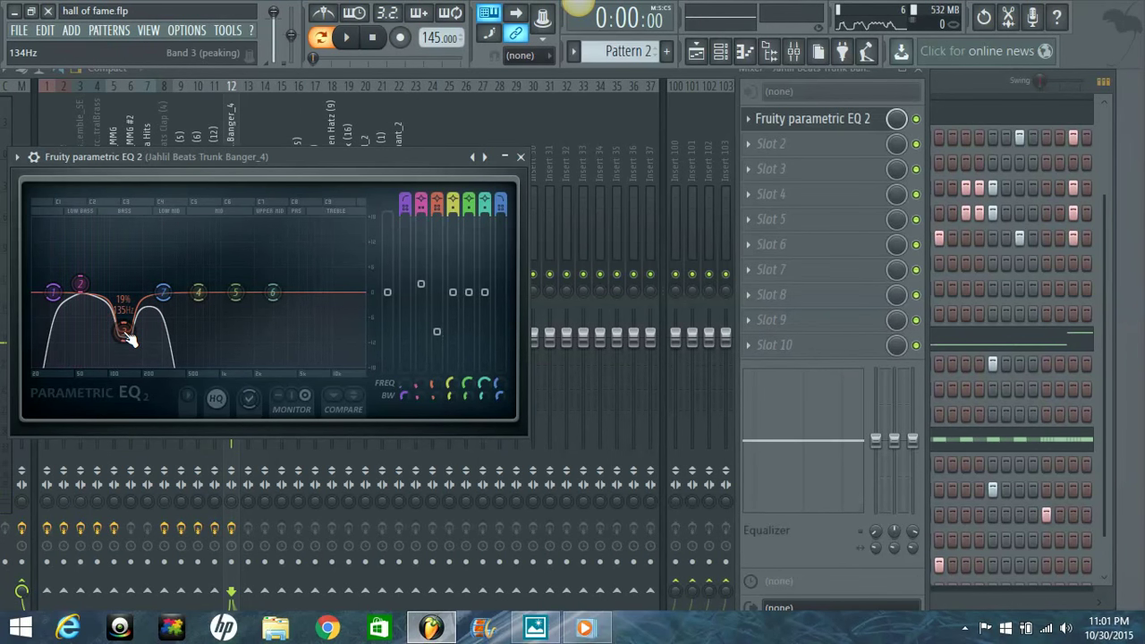
Compare EQ band 3 flat during playback, pull it back down to a deep narrow cut, and shift it to just under 100 Hz
{"action": "left_click_drag", "start_coordinate": [130, 338], "coordinate": [130, 292]}
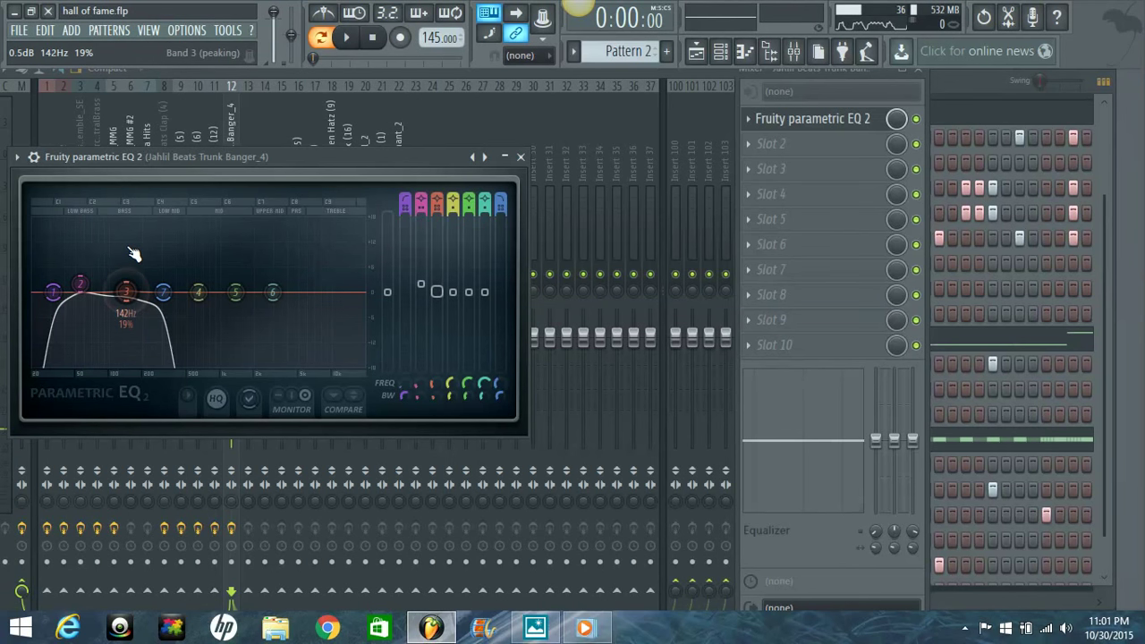
{"action": "key", "text": "space"}
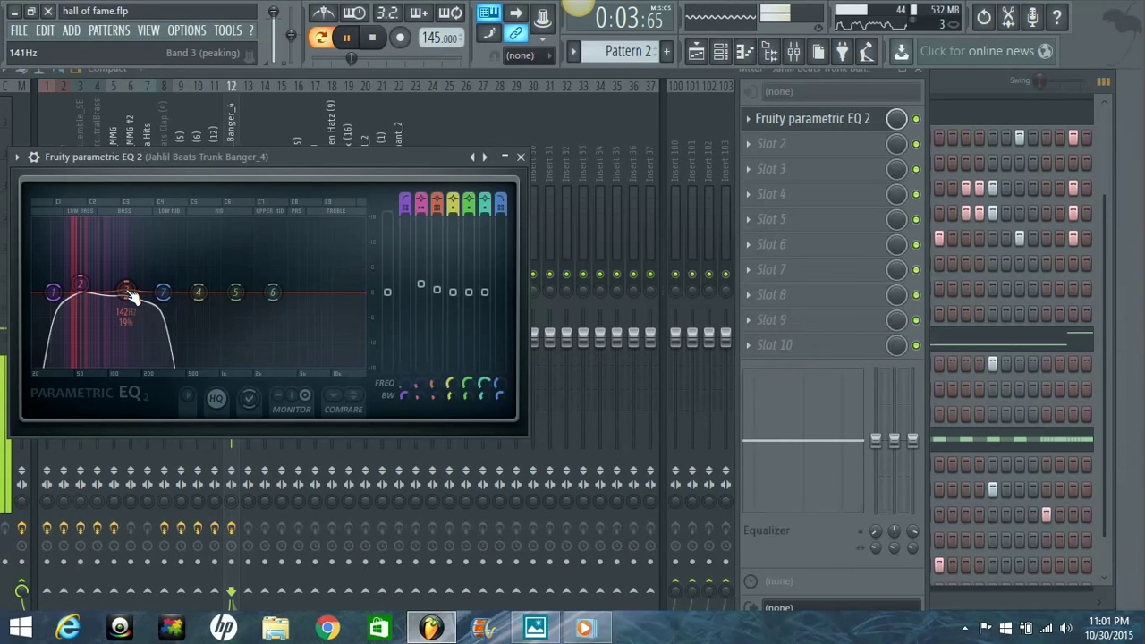
{"action": "left_click_drag", "start_coordinate": [130, 295], "coordinate": [119, 398]}
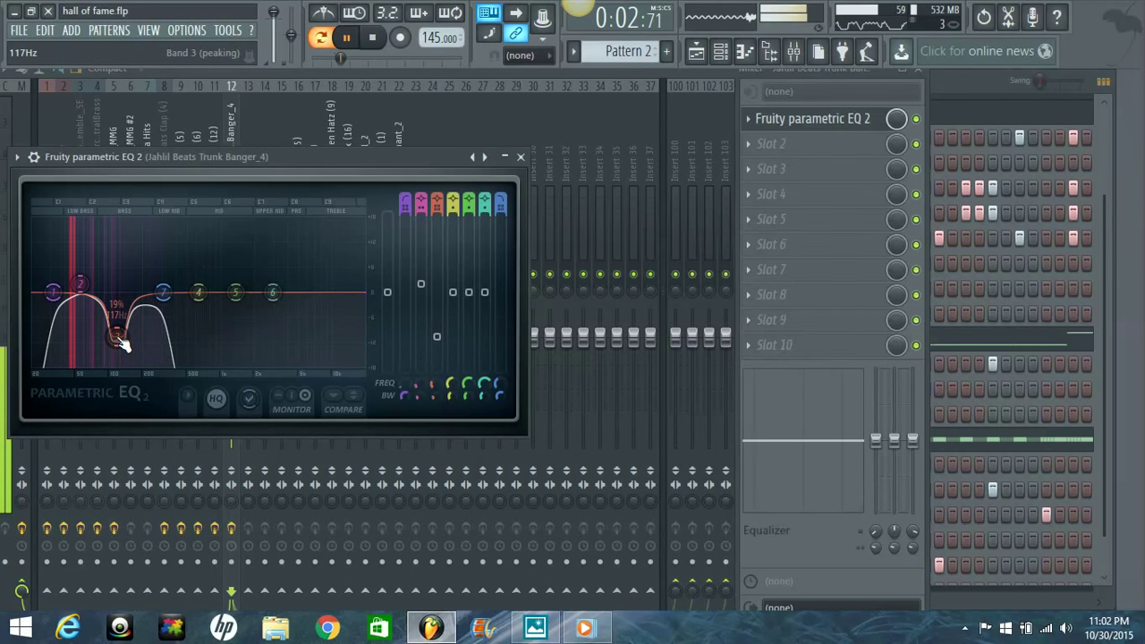
{"action": "scroll", "coordinate": [122, 345], "scroll_direction": "down", "scroll_amount": 2}
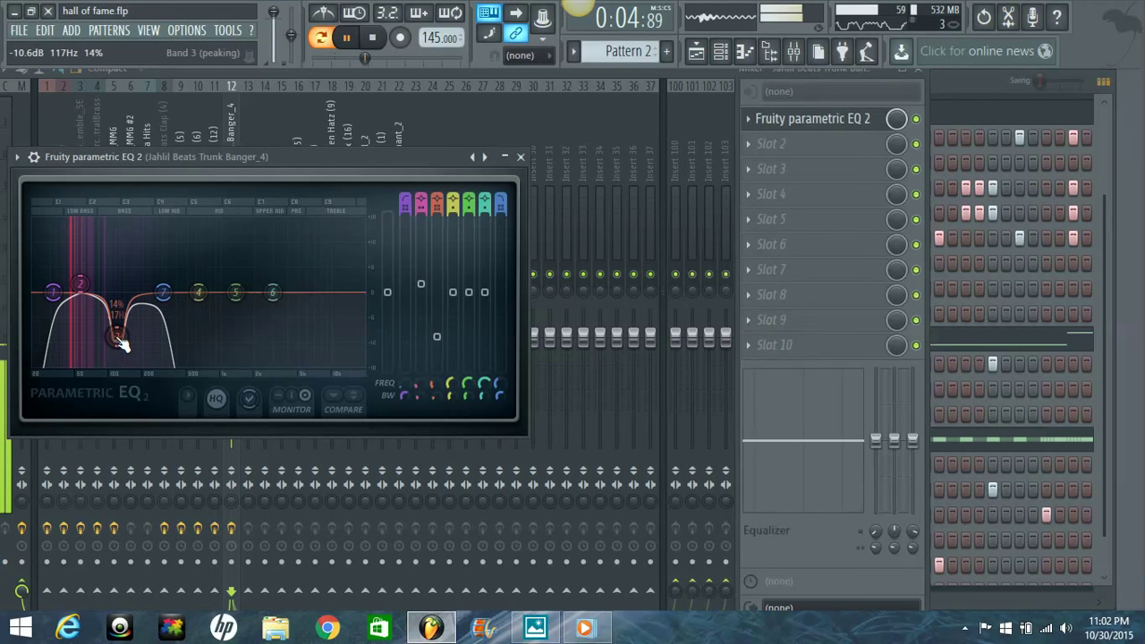
{"action": "scroll", "coordinate": [123, 345], "scroll_direction": "up", "scroll_amount": 4}
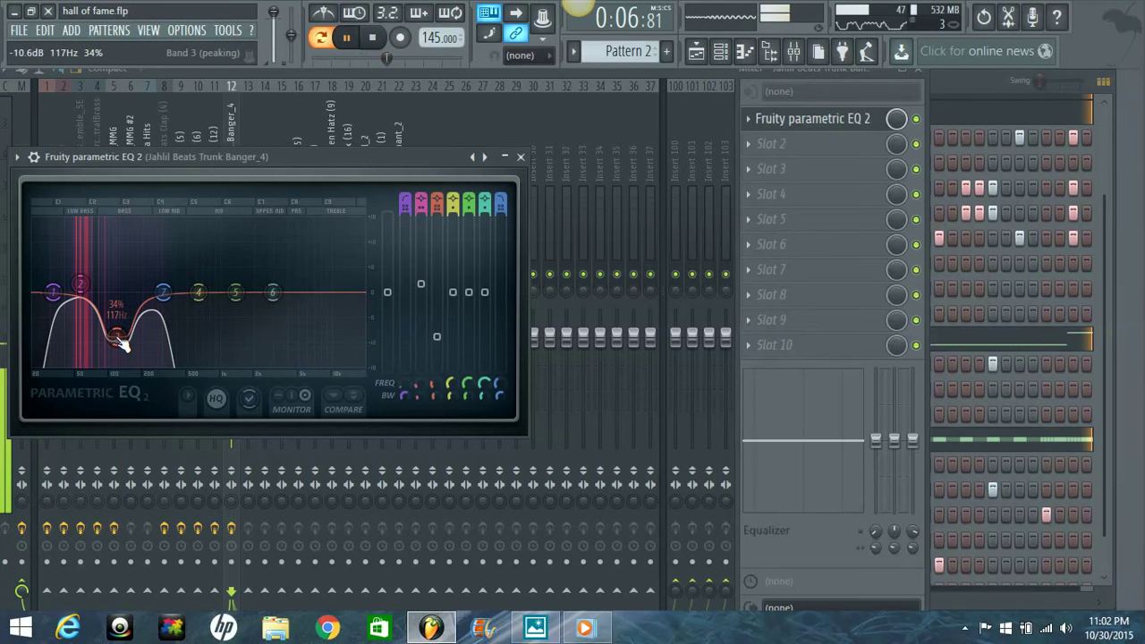
{"action": "scroll", "coordinate": [122, 345], "scroll_direction": "down", "scroll_amount": 2}
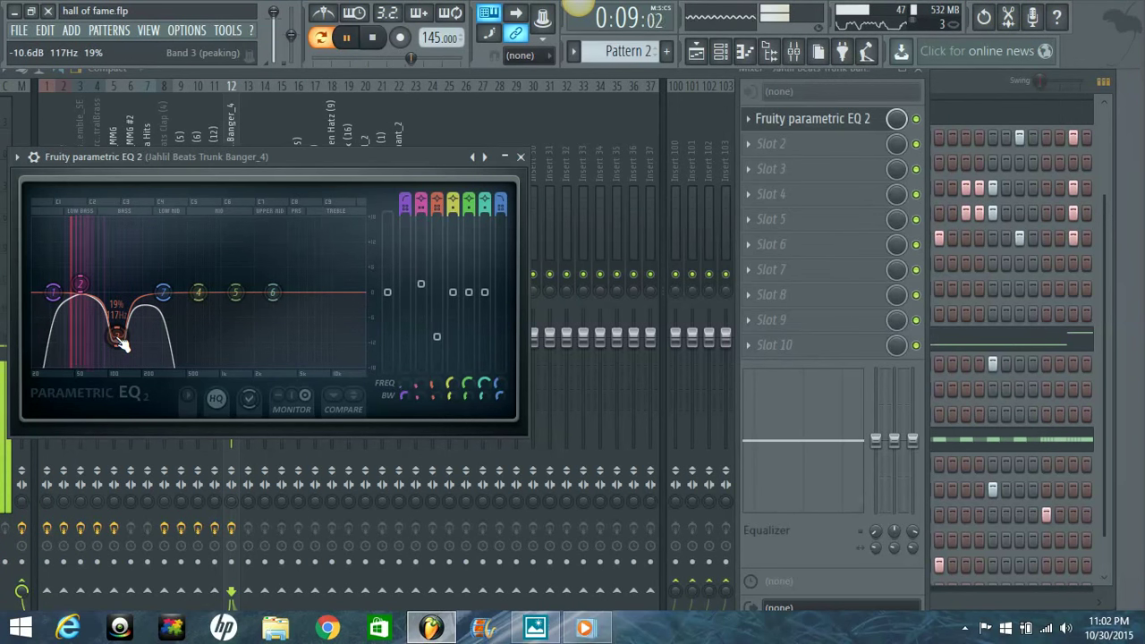
{"action": "scroll", "coordinate": [123, 345], "scroll_direction": "down", "scroll_amount": 2}
{"action": "left_click_drag", "start_coordinate": [123, 345], "coordinate": [108, 359]}
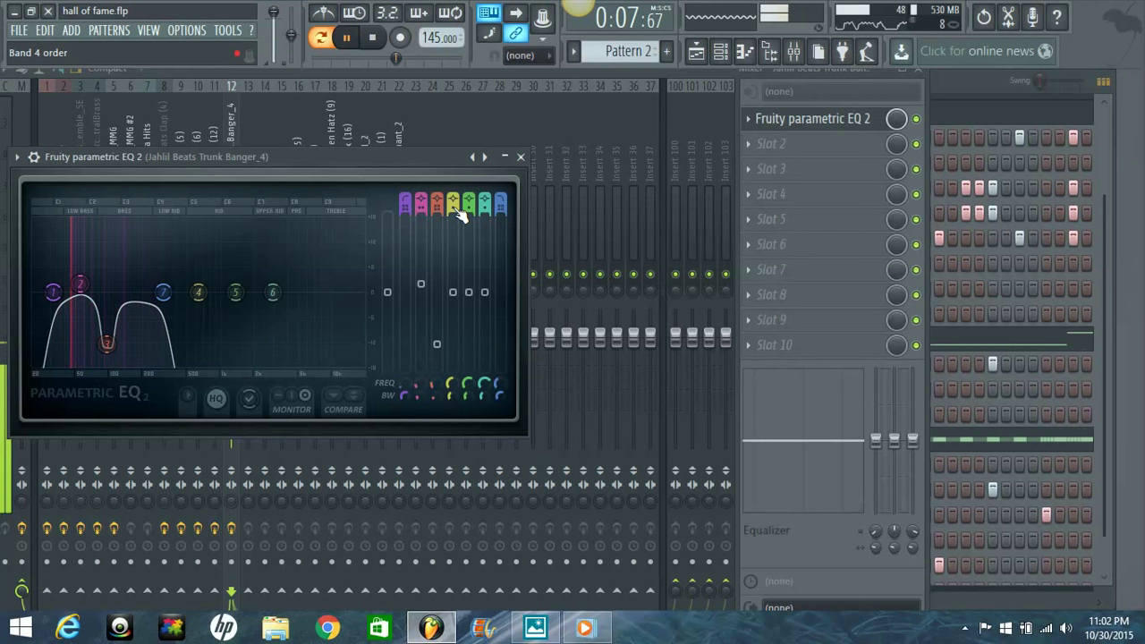
Boost EQ band 4 by about 5.6 dB at 200 Hz with 19% bandwidth, and close the equalizer
{"action": "left_click_drag", "start_coordinate": [193, 295], "coordinate": [120, 264]}
{"action": "scroll", "coordinate": [143, 276], "scroll_direction": "down", "scroll_amount": 4}
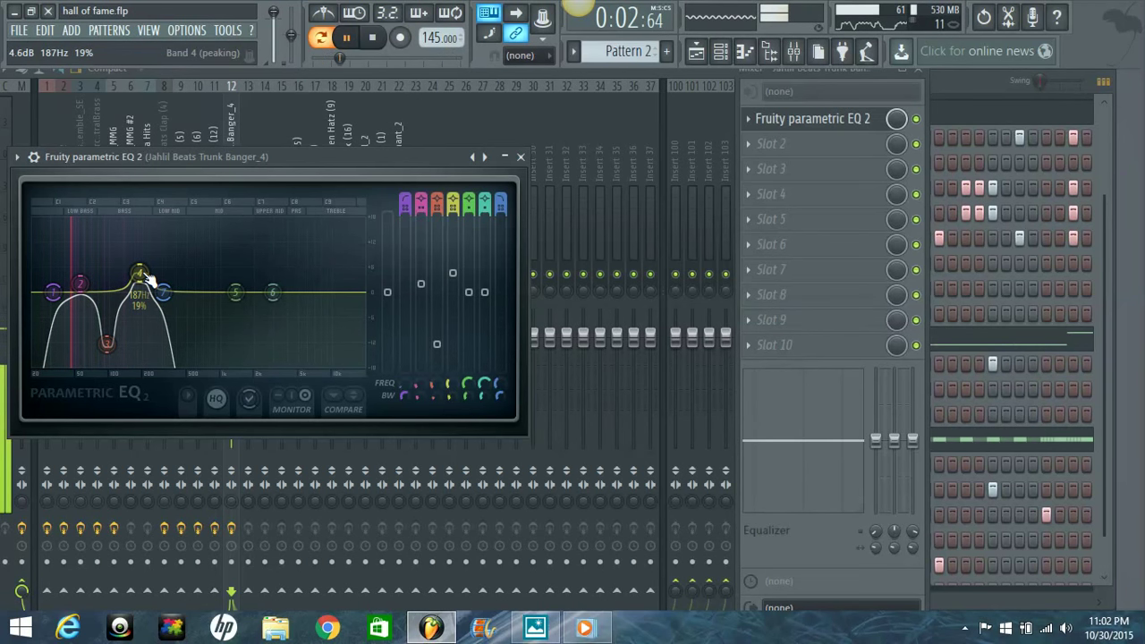
{"action": "scroll", "coordinate": [143, 277], "scroll_direction": "down", "scroll_amount": 2}
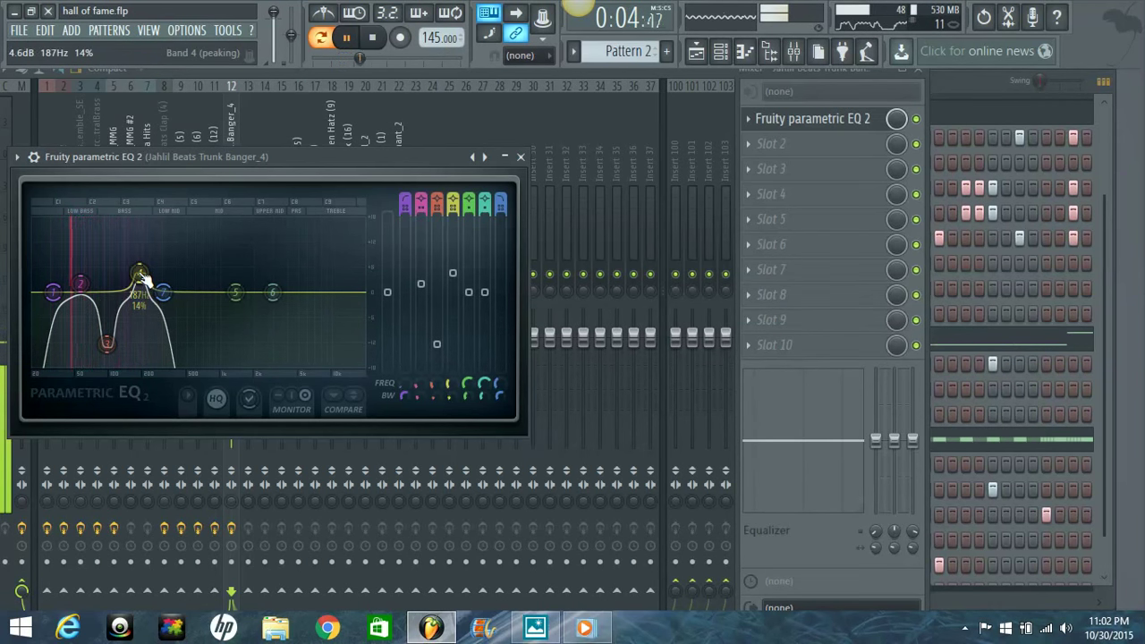
{"action": "left_click_drag", "start_coordinate": [141, 276], "coordinate": [148, 273]}
{"action": "scroll", "coordinate": [142, 275], "scroll_direction": "up", "scroll_amount": 1}
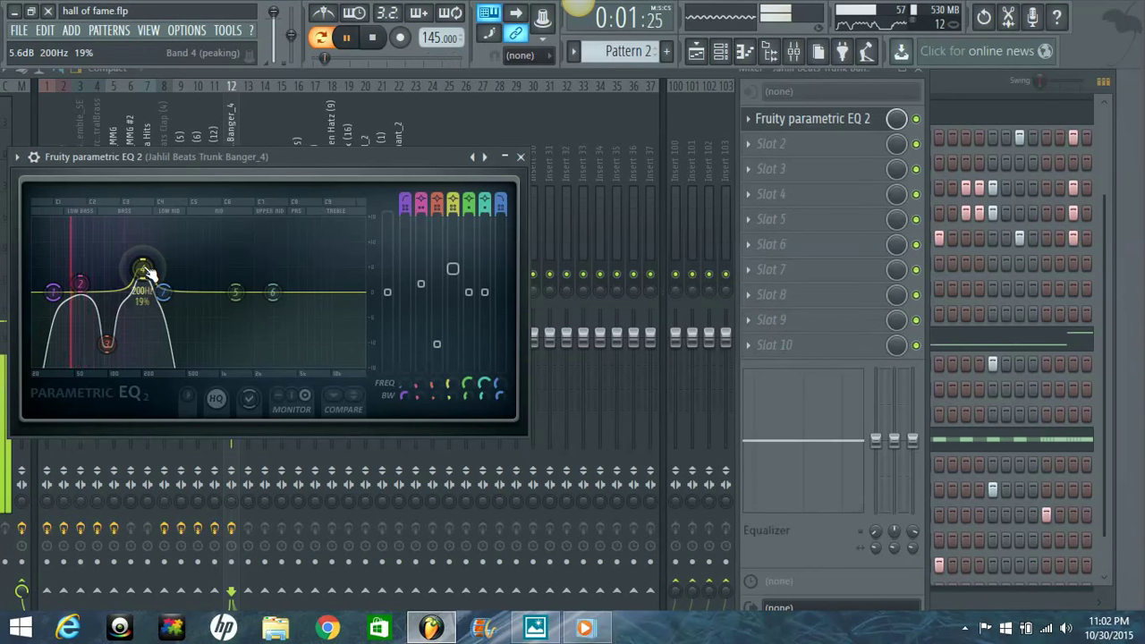
{"action": "left_click", "coordinate": [521, 157]}
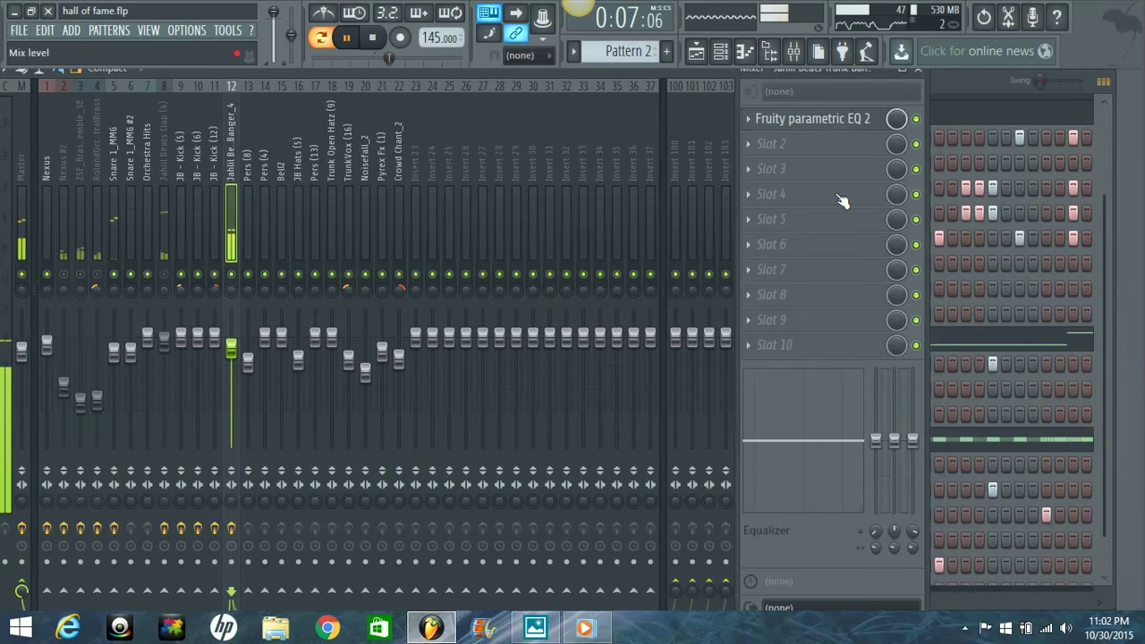
Unmute the kick Layer channel and lower the Trunk Banger mixer track to -6.0 dB
{"action": "left_click", "coordinate": [958, 88]}
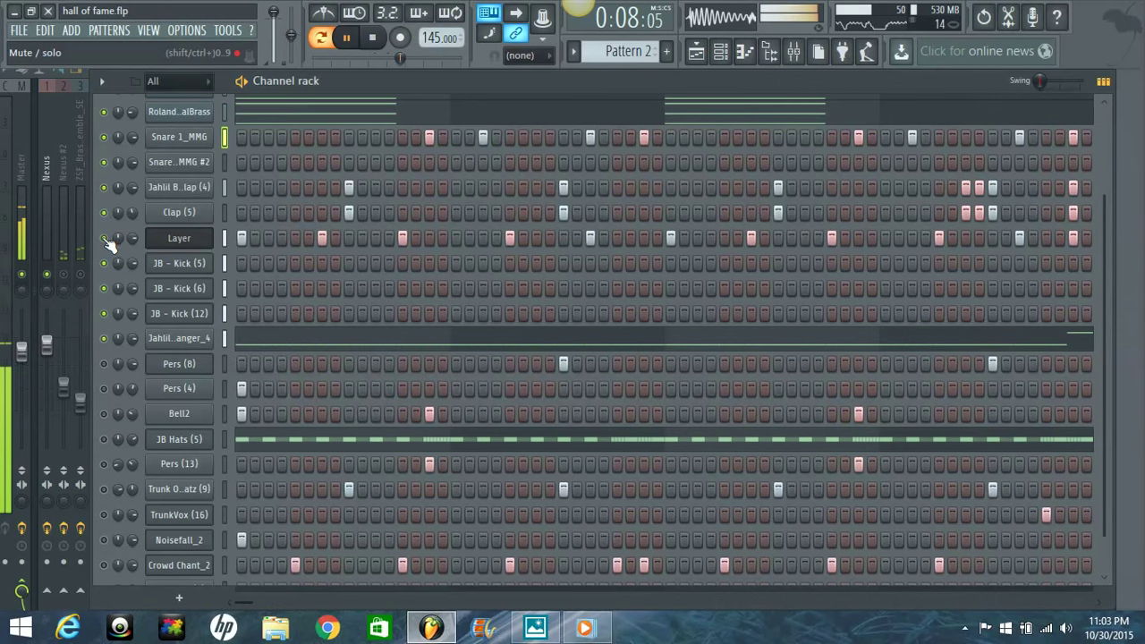
{"action": "left_click", "coordinate": [49, 157]}
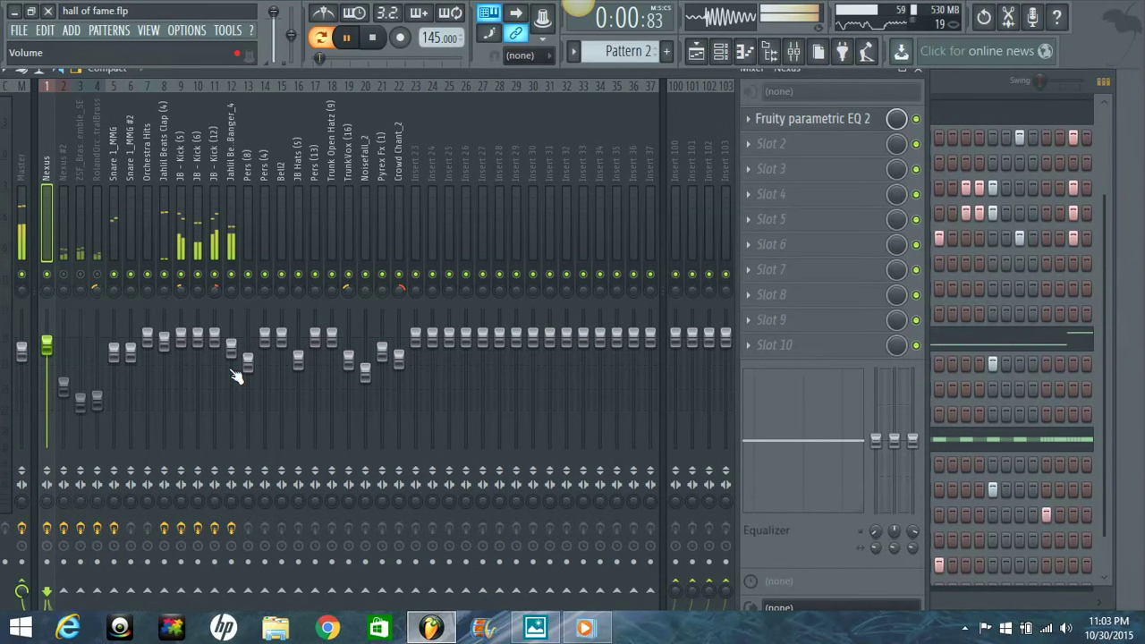
{"action": "left_click_drag", "start_coordinate": [231, 363], "coordinate": [235, 392]}
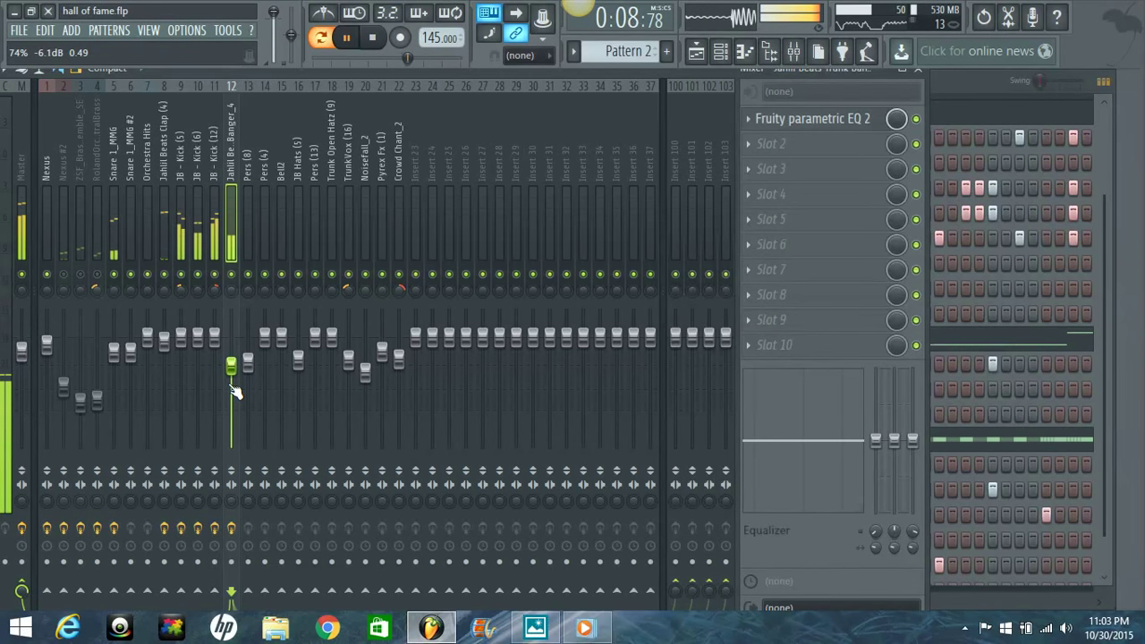
{"action": "left_click_drag", "start_coordinate": [234, 392], "coordinate": [246, 371]}
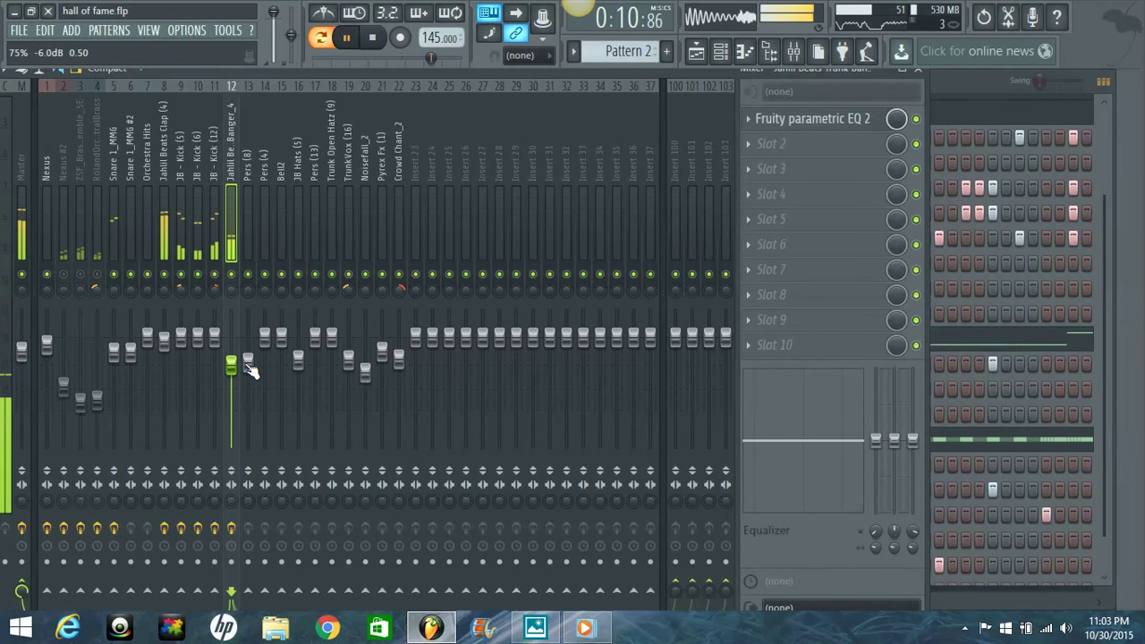
Return to the channel rack, mute the Layer channel, and stop playback
{"action": "key", "text": "F7"}
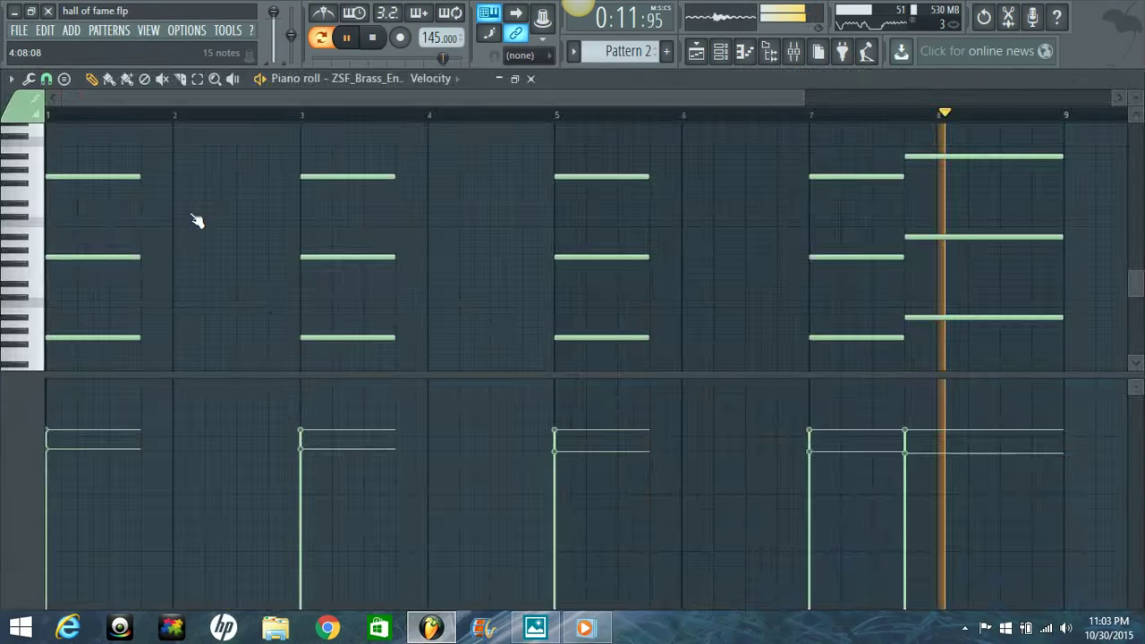
{"action": "left_click", "coordinate": [720, 53]}
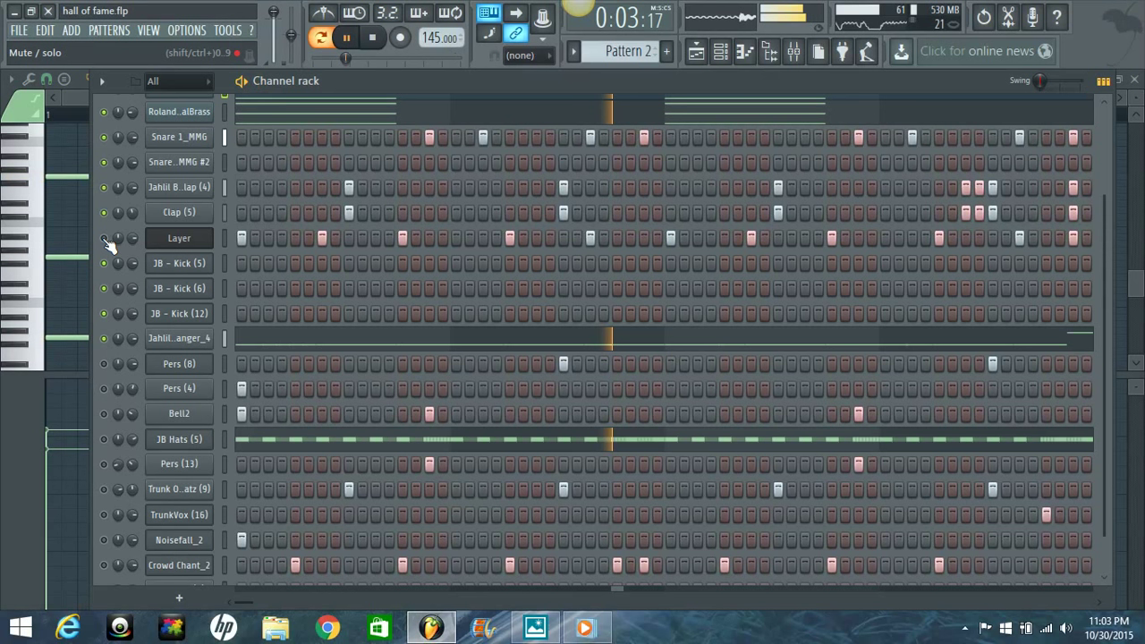
{"action": "key", "text": "space"}
Inspect the Trunk Banger channel's volume envelope and its piano roll notes
{"action": "left_click", "coordinate": [177, 340]}
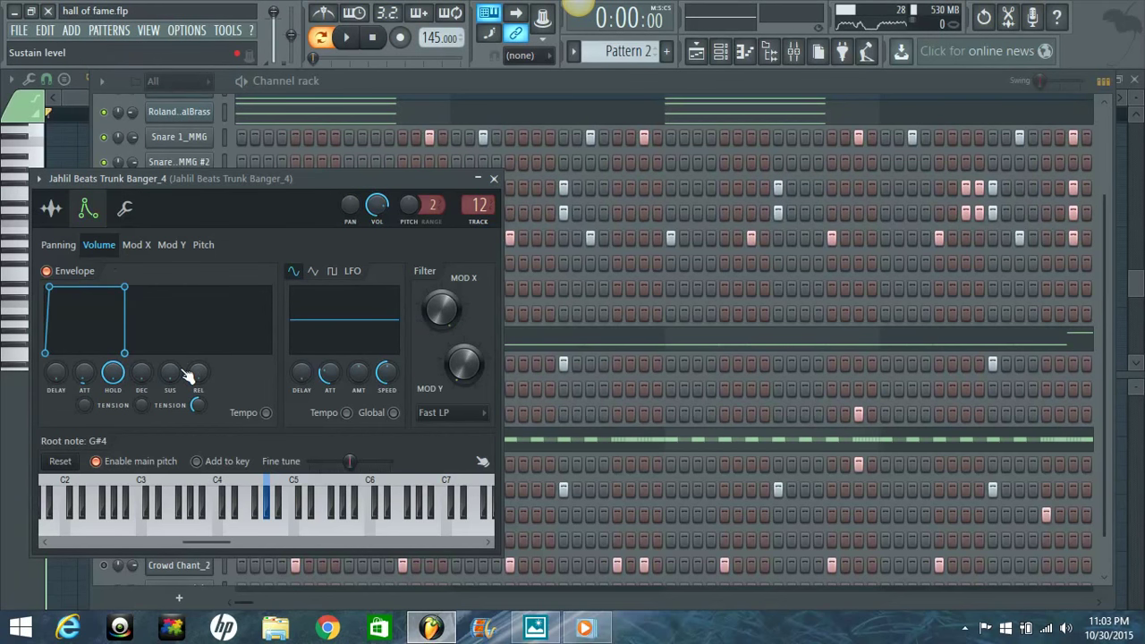
{"action": "left_click", "coordinate": [590, 343]}
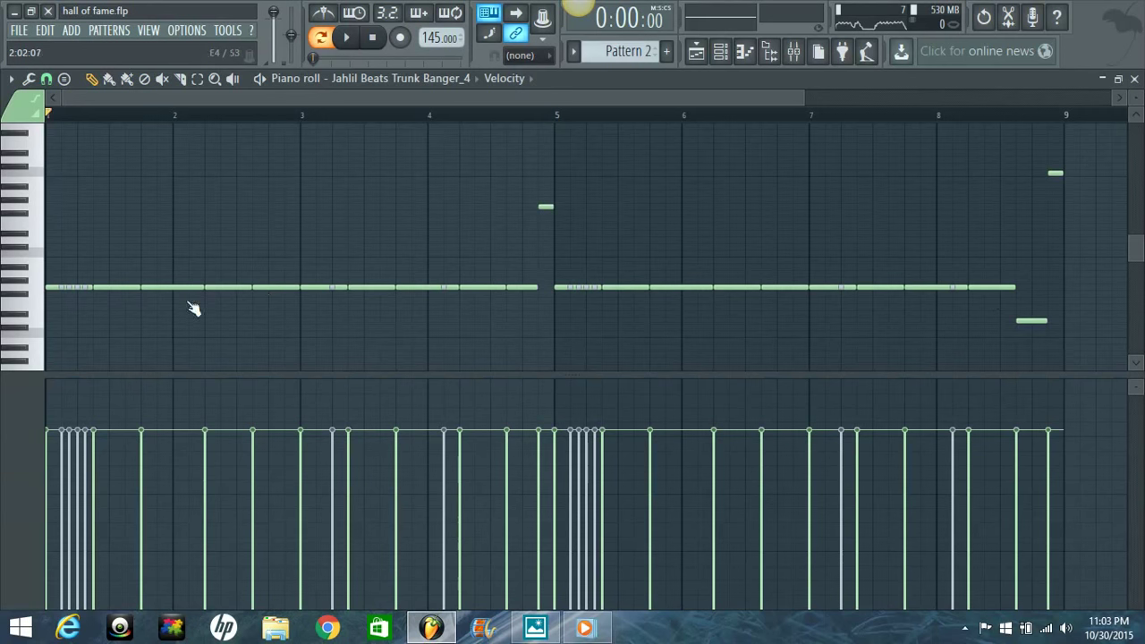
{"action": "left_click", "coordinate": [720, 51]}
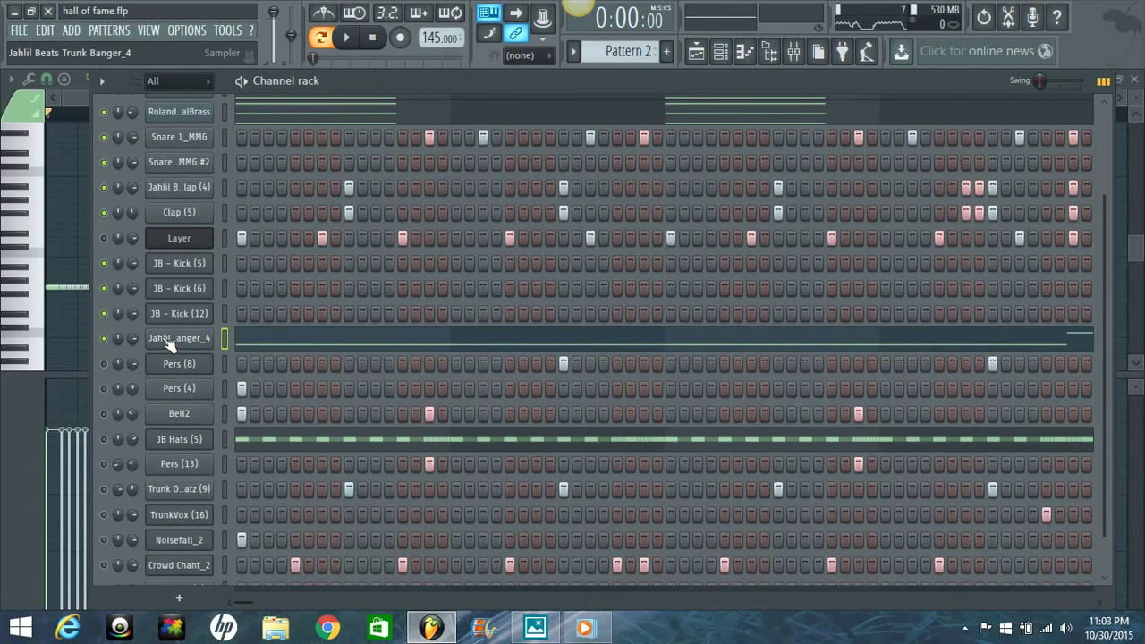
Open the Trunk Banger channel settings and audition the 808 repeatedly at C5
{"action": "left_click", "coordinate": [170, 340]}
{"action": "key", "text": "q"}
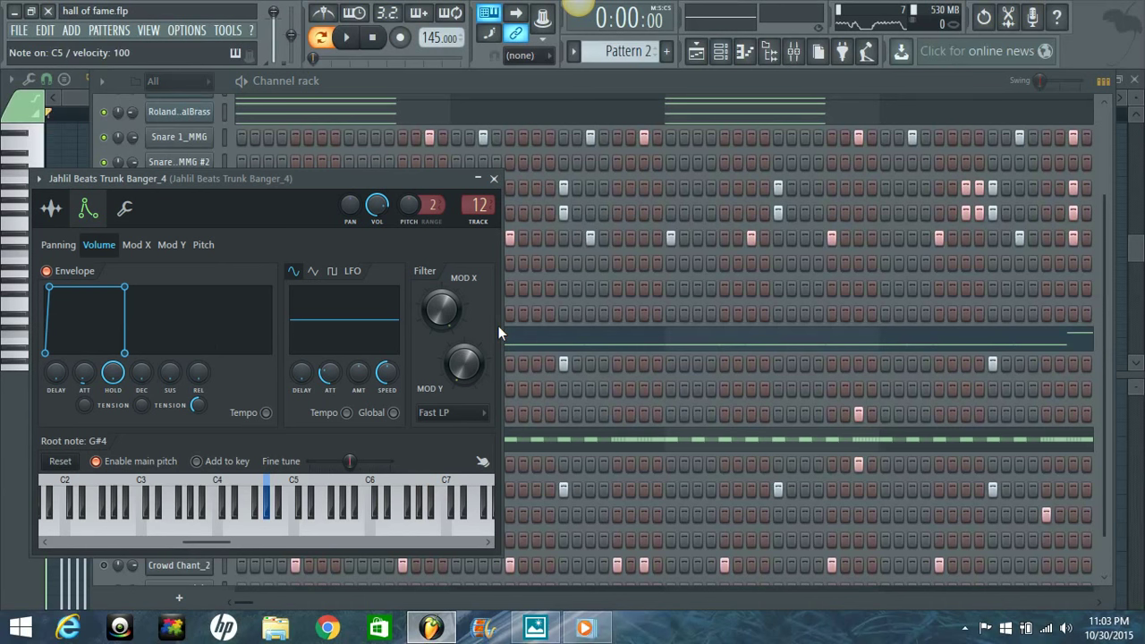
{"action": "key", "text": "q"}
{"action": "key", "text": "q"}
{"action": "key", "text": "q"}
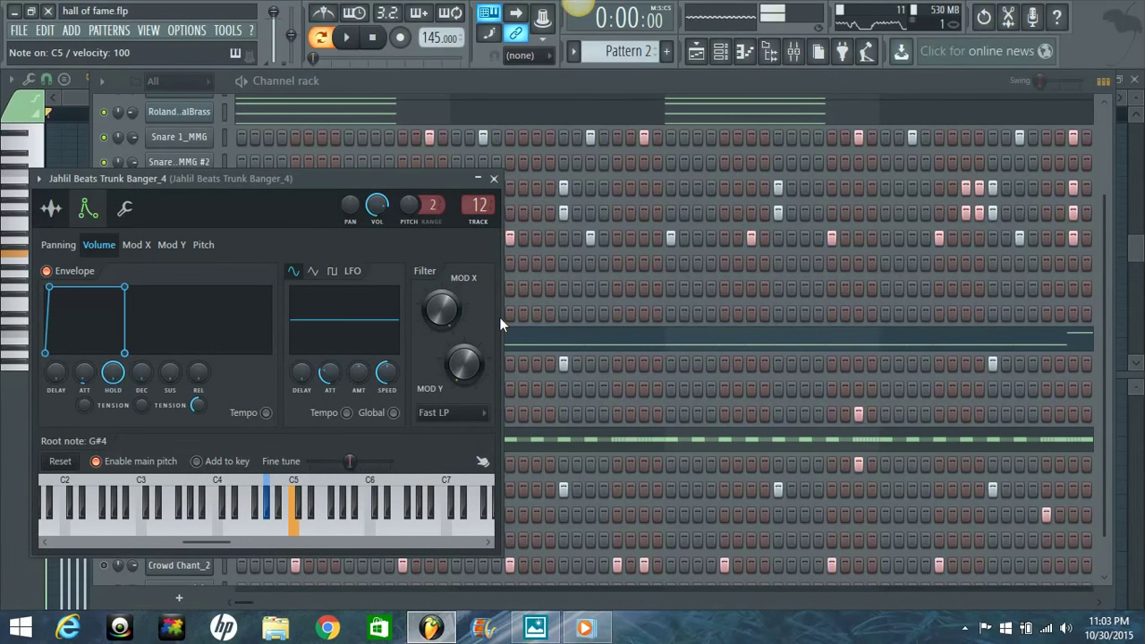
{"action": "key", "text": "q"}
{"action": "key", "text": "q"}
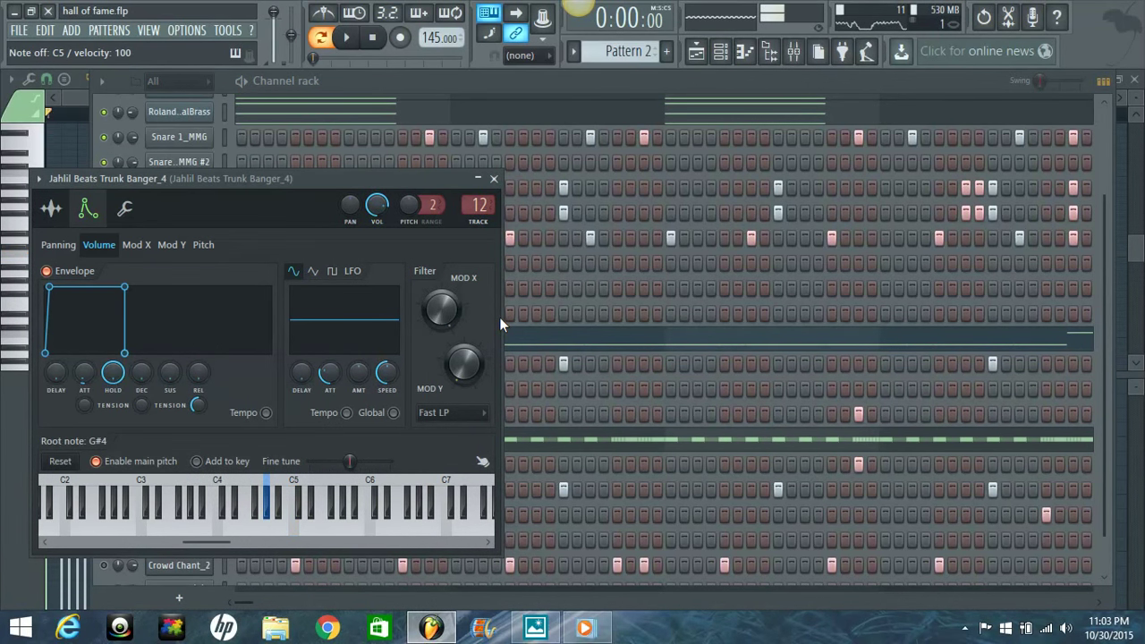
Try raising the sustain and release of the Trunk Banger's volume envelope, audition it, and bring both back to minimum
{"action": "left_click_drag", "start_coordinate": [169, 373], "coordinate": [188, 252]}
{"action": "left_click_drag", "start_coordinate": [200, 379], "coordinate": [202, 194]}
{"action": "key", "text": "q"}
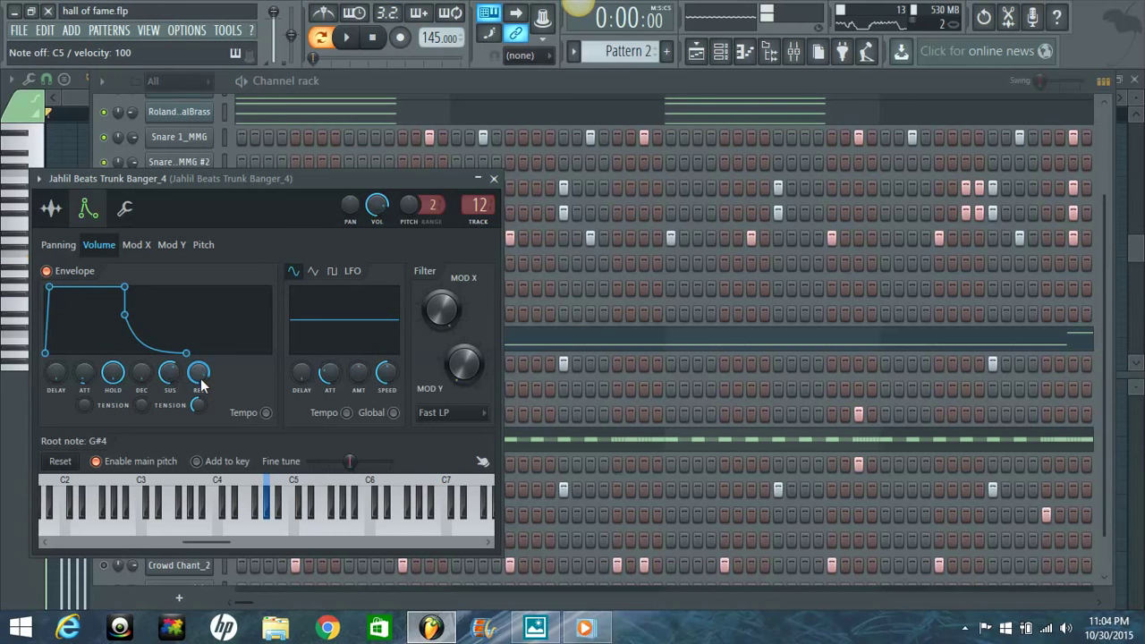
{"action": "left_click_drag", "start_coordinate": [165, 374], "coordinate": [202, 429]}
{"action": "key", "text": "q"}
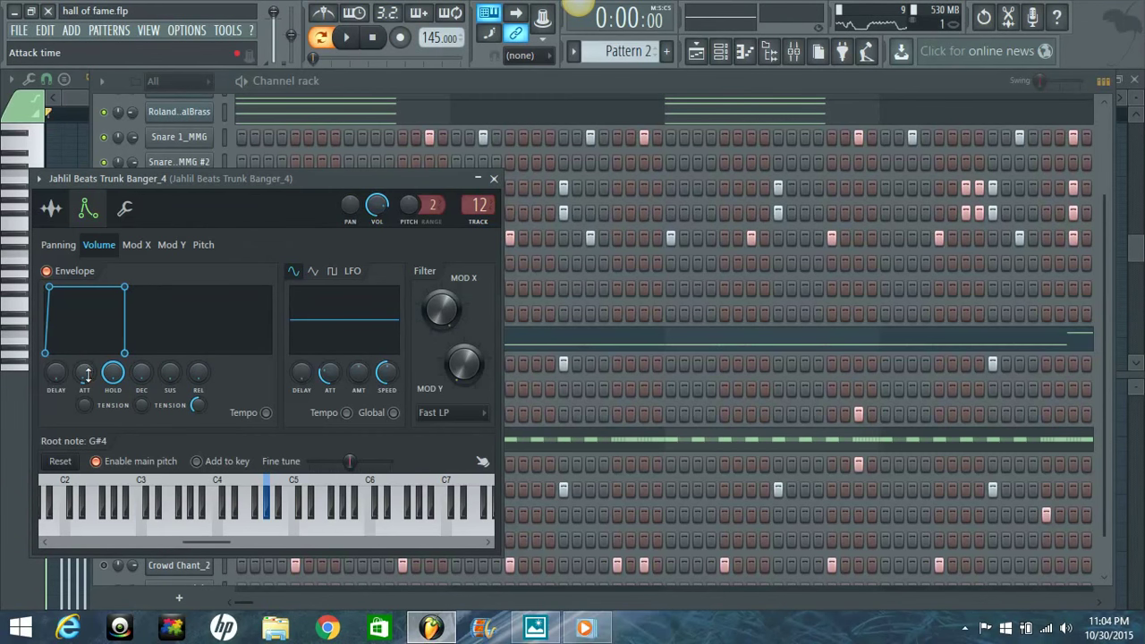
Lengthen the Trunk Banger's volume envelope attack slightly, close its settings, and play the pattern with the Layer channel unmuted
{"action": "left_click_drag", "start_coordinate": [85, 374], "coordinate": [85, 371]}
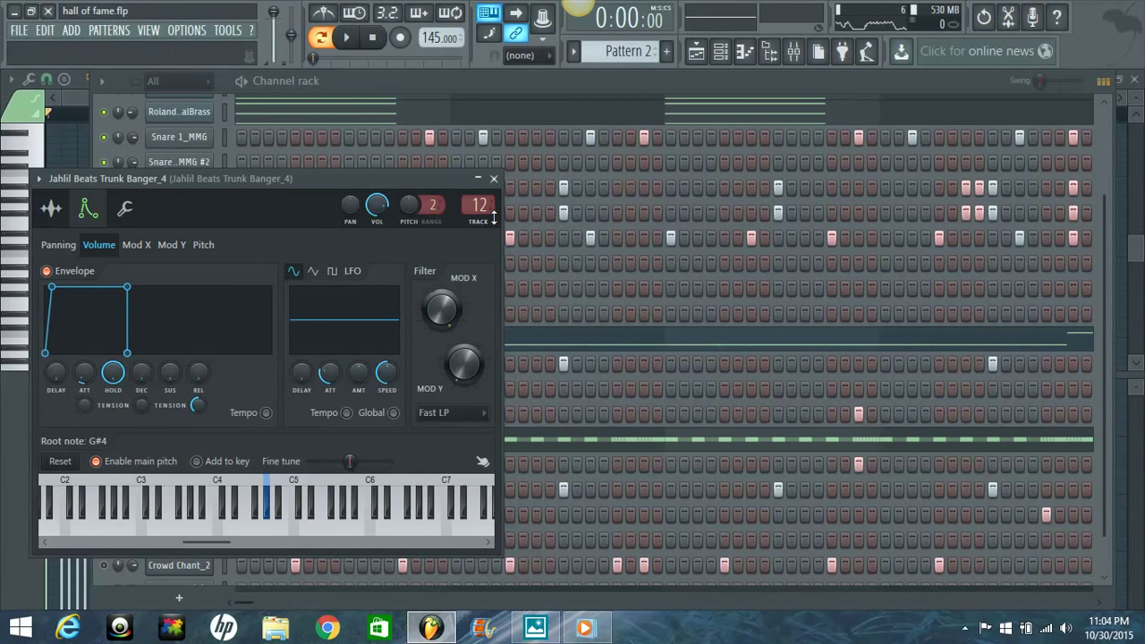
{"action": "left_click", "coordinate": [493, 179]}
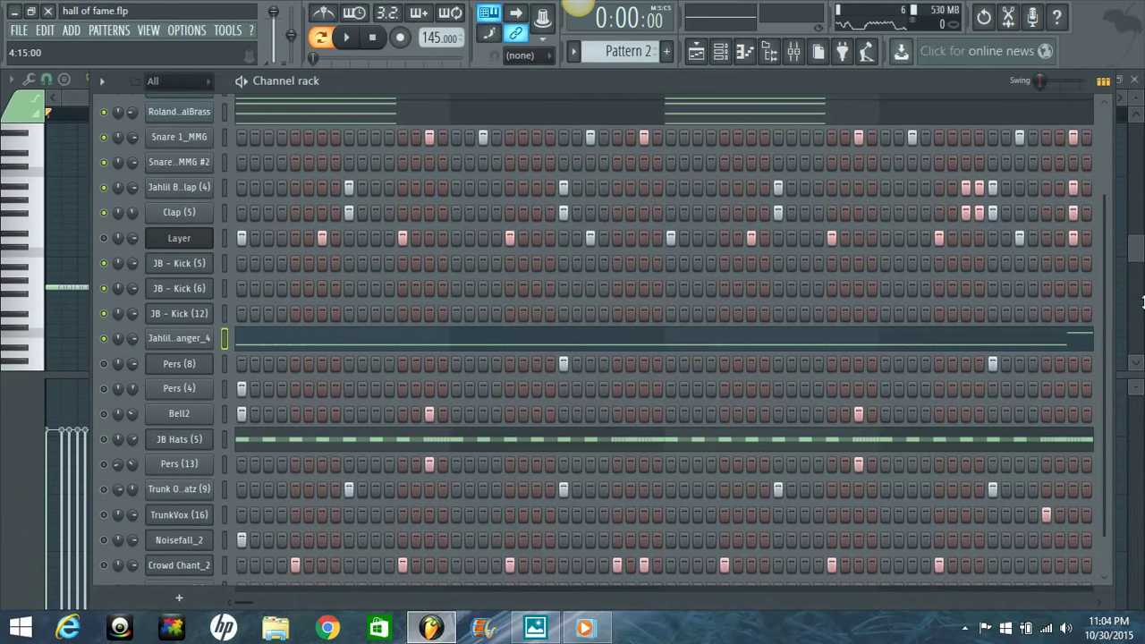
{"action": "key", "text": "space"}
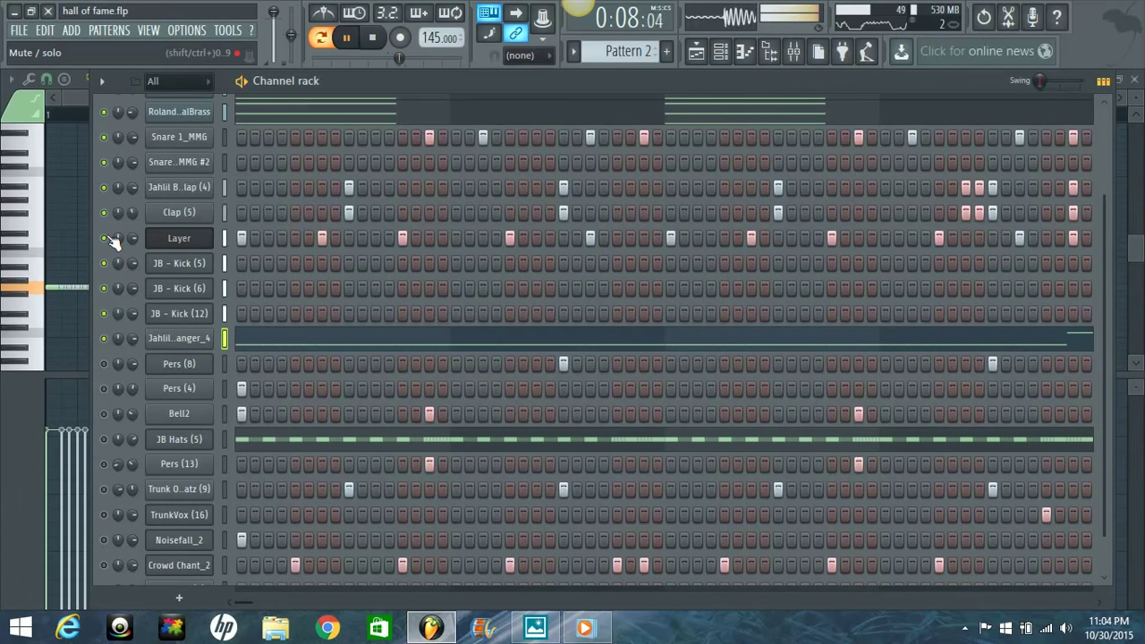
Shorten the attack of the Trunk Banger's volume envelope during playback and close the channel settings
{"action": "left_click", "coordinate": [176, 339]}
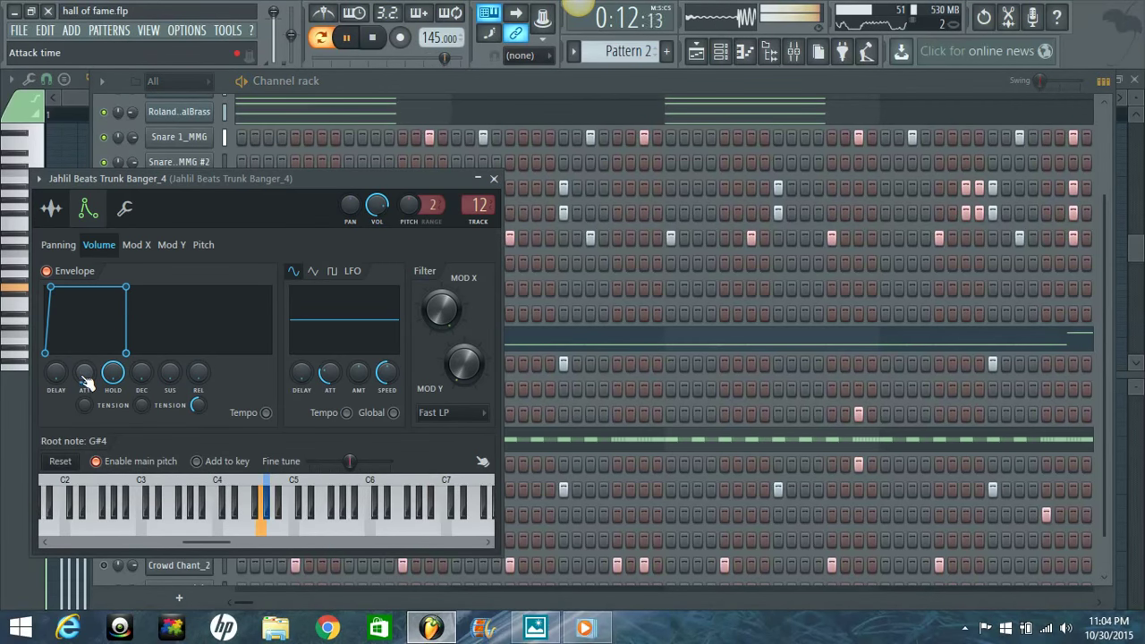
{"action": "left_click_drag", "start_coordinate": [85, 382], "coordinate": [86, 387]}
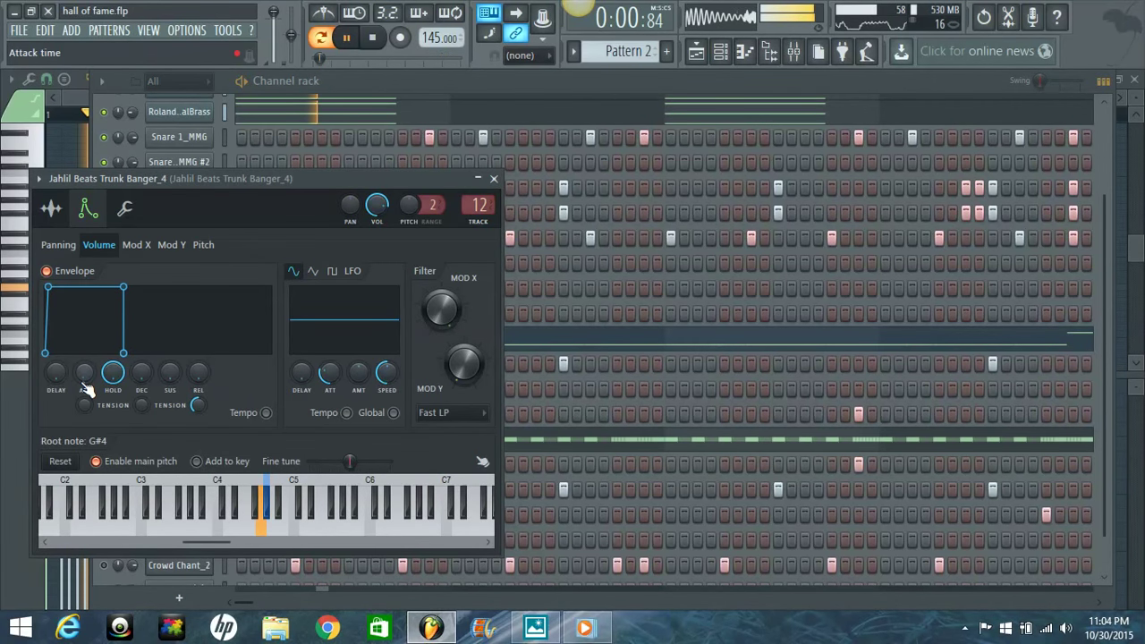
{"action": "left_click", "coordinate": [493, 178]}
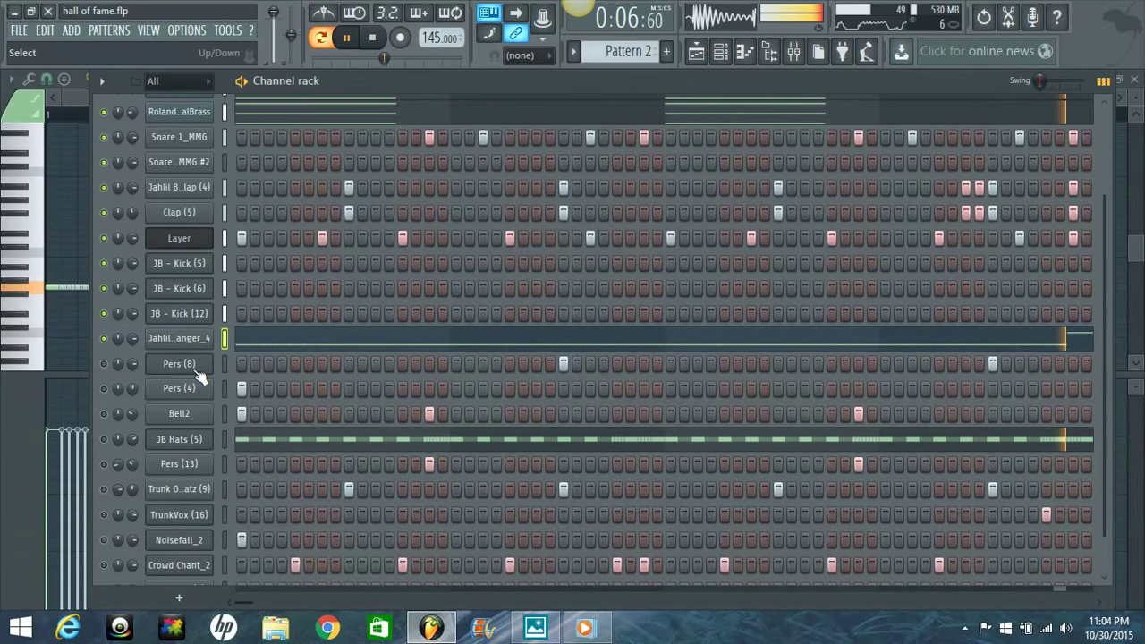
Unmute the remaining percussion and effect channels in the pattern, then stop playback
{"action": "scroll", "coordinate": [289, 409], "scroll_direction": "down", "scroll_amount": 1}
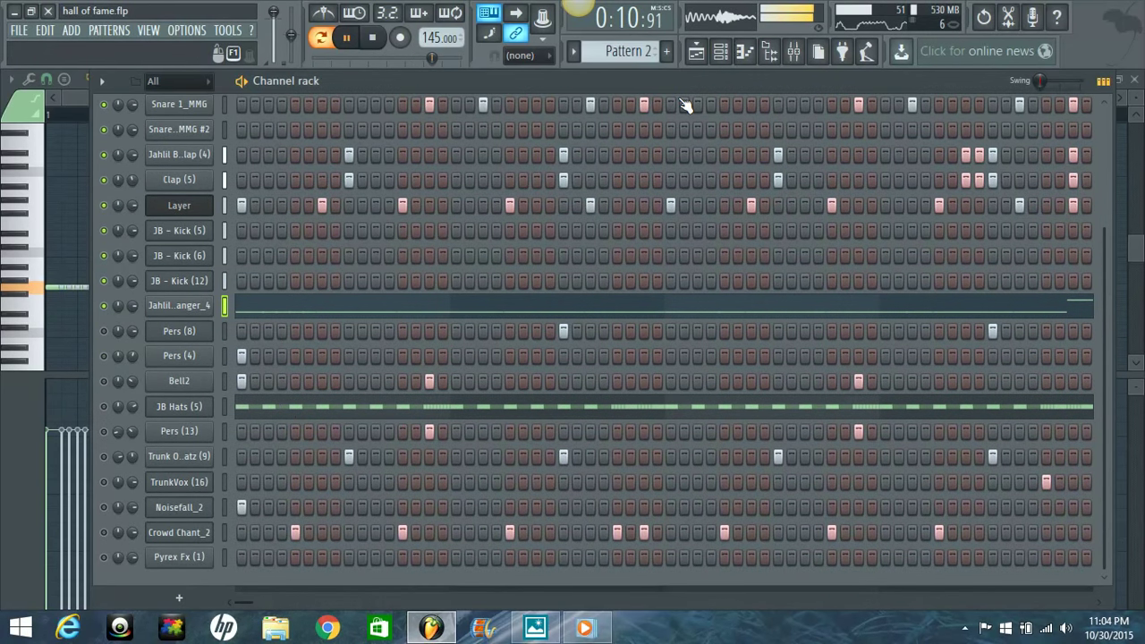
{"action": "scroll", "coordinate": [103, 164], "scroll_direction": "up", "scroll_amount": 5}
{"action": "key", "text": "space"}
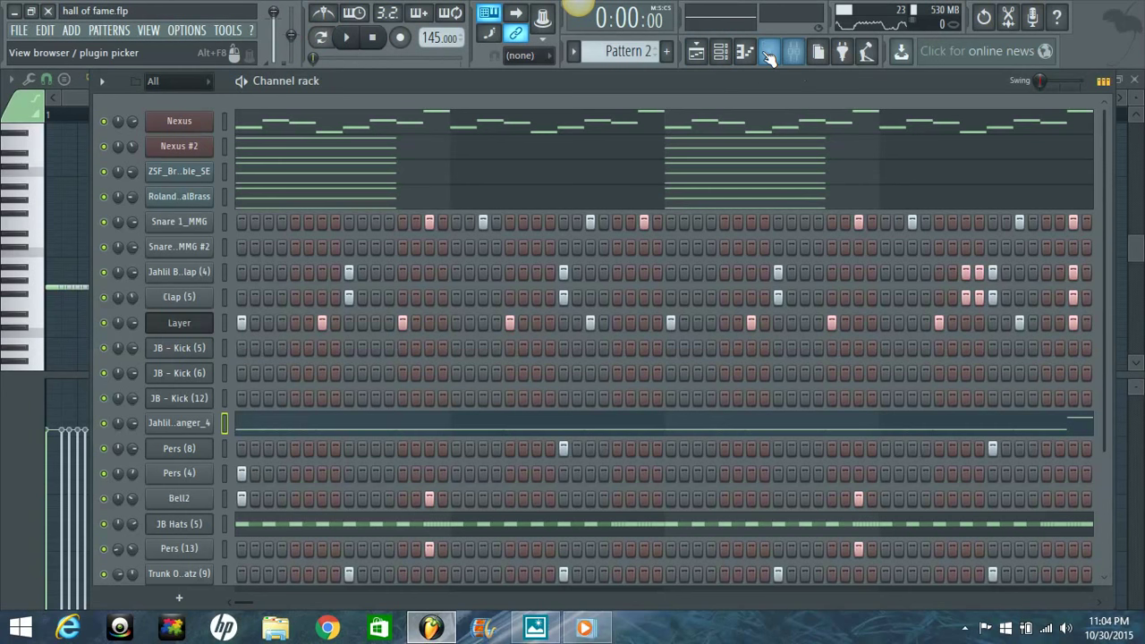
Set the low-shelf EQ of the Trunk Open Hatz (9) mixer track to -18 dB at 275 Hz
{"action": "left_click", "coordinate": [794, 53]}
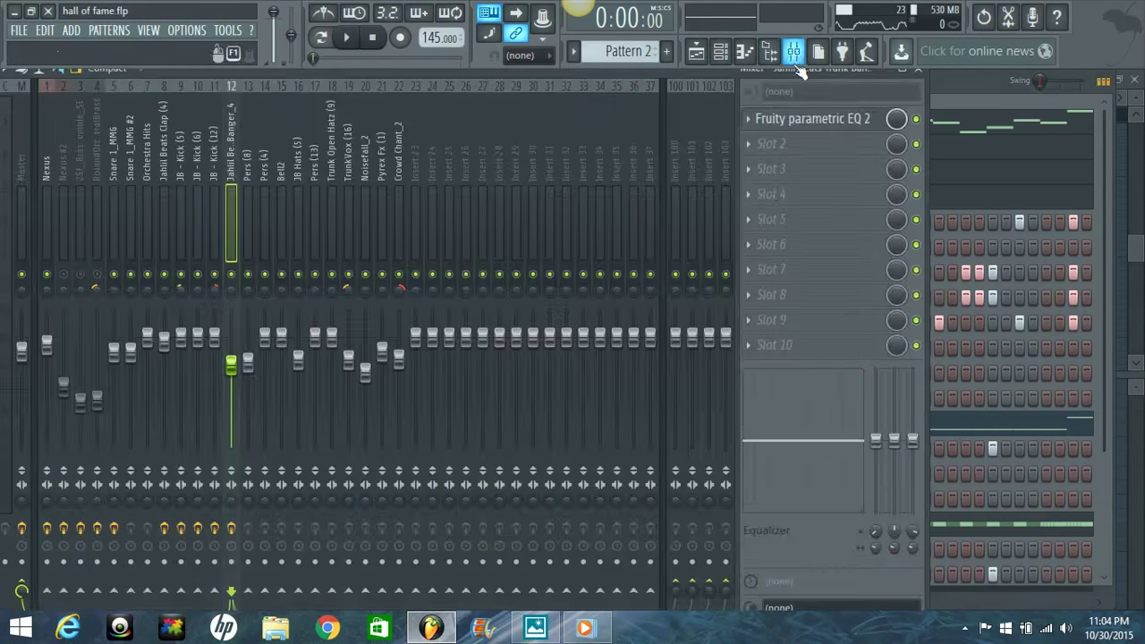
{"action": "left_click_drag", "start_coordinate": [418, 81], "coordinate": [541, 93]}
{"action": "left_click", "coordinate": [465, 188]}
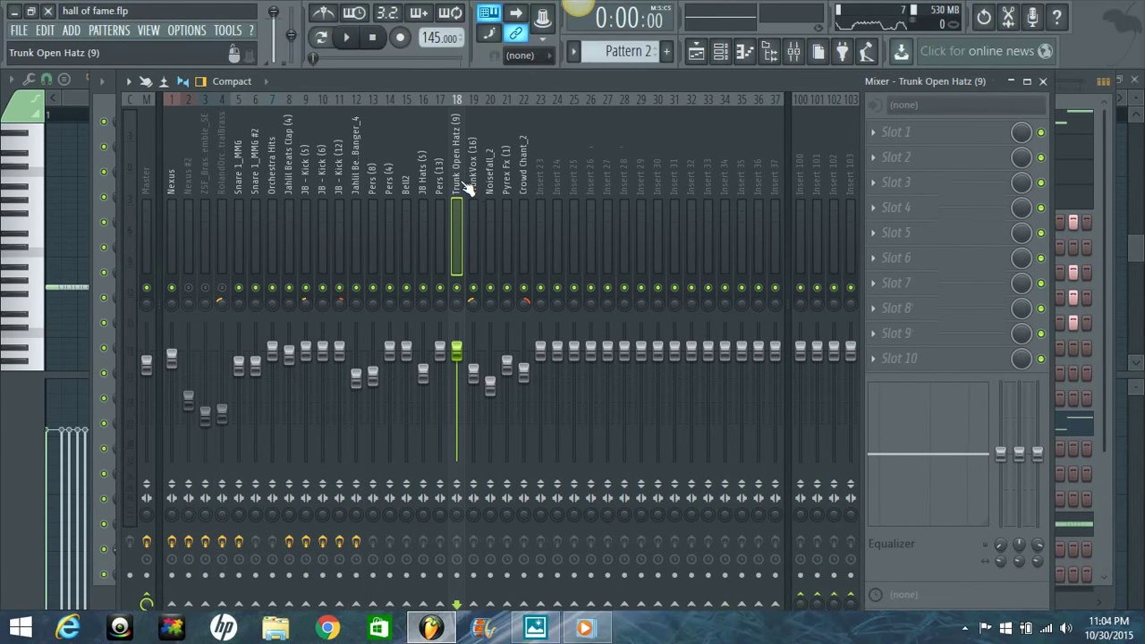
{"action": "left_click_drag", "start_coordinate": [1001, 456], "coordinate": [1008, 617]}
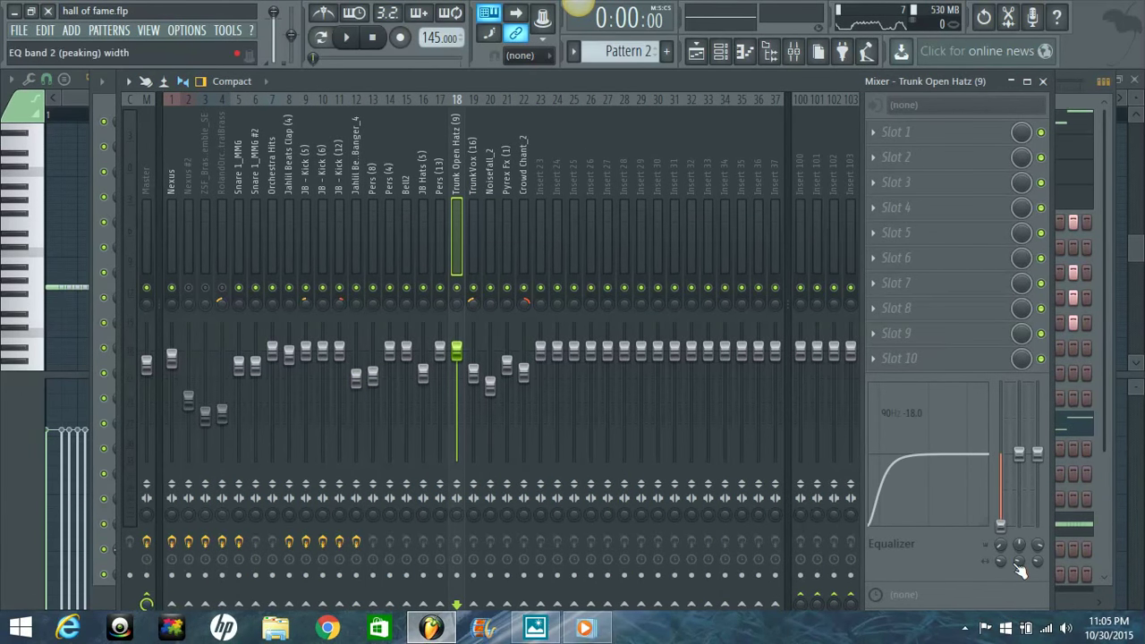
{"action": "left_click_drag", "start_coordinate": [1003, 548], "coordinate": [1003, 529]}
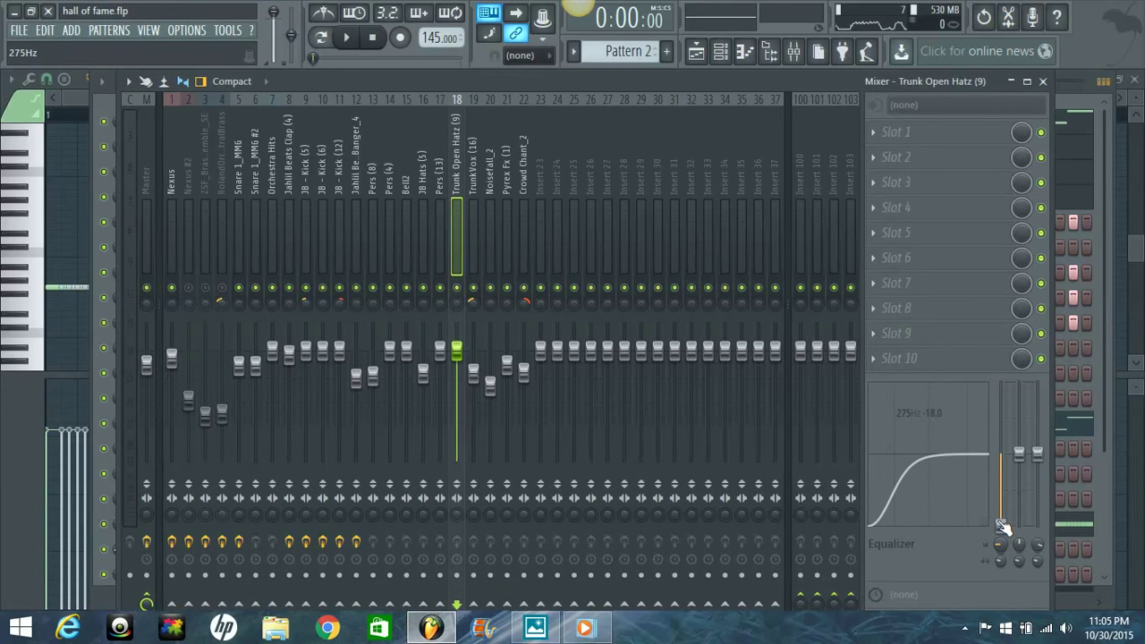
Set the low-shelf EQ of the JB Hats (5) mixer track to -18 dB at 322 Hz
{"action": "left_click", "coordinate": [428, 184]}
{"action": "left_click_drag", "start_coordinate": [1000, 454], "coordinate": [1009, 611]}
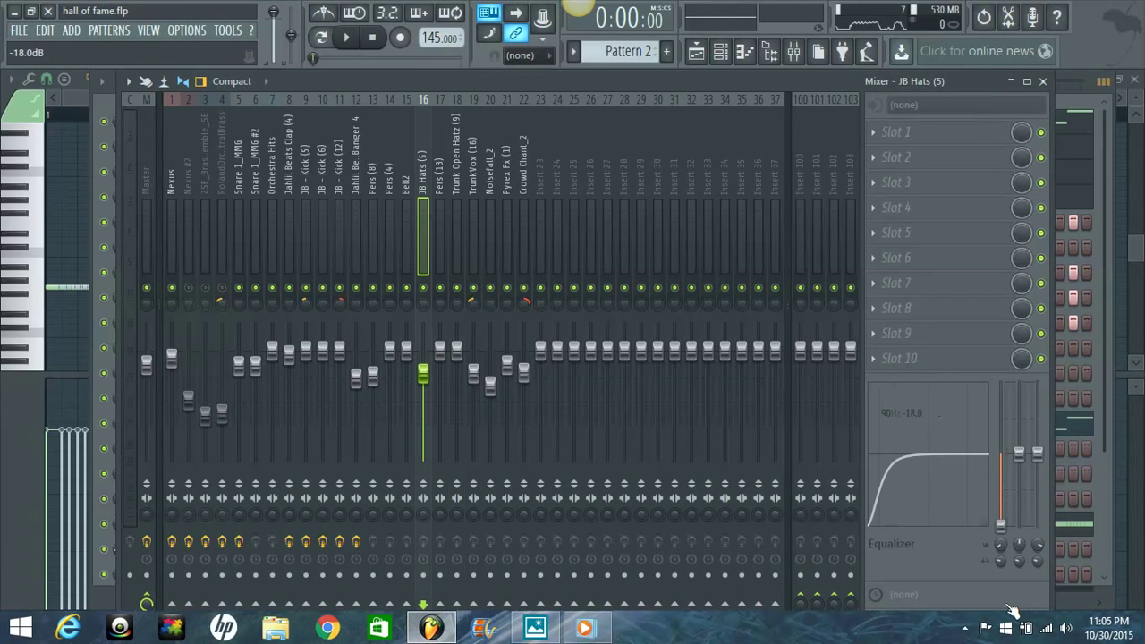
{"action": "left_click_drag", "start_coordinate": [1003, 543], "coordinate": [1004, 514]}
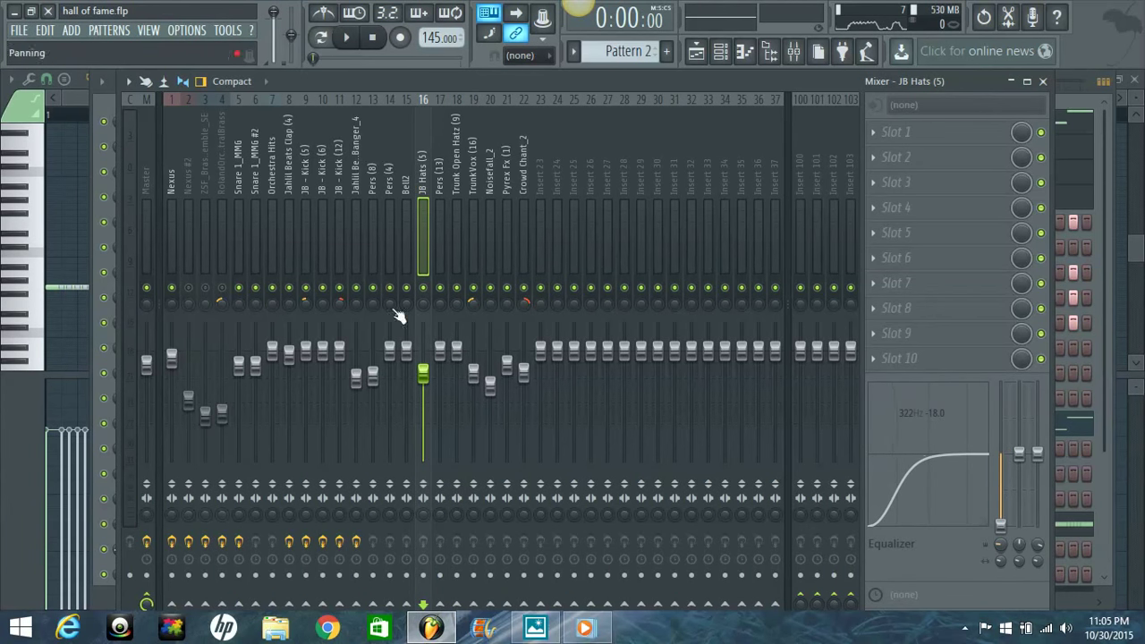
Mute the Layer and Trunk Banger channels and start playing the pattern
{"action": "left_click", "coordinate": [720, 52]}
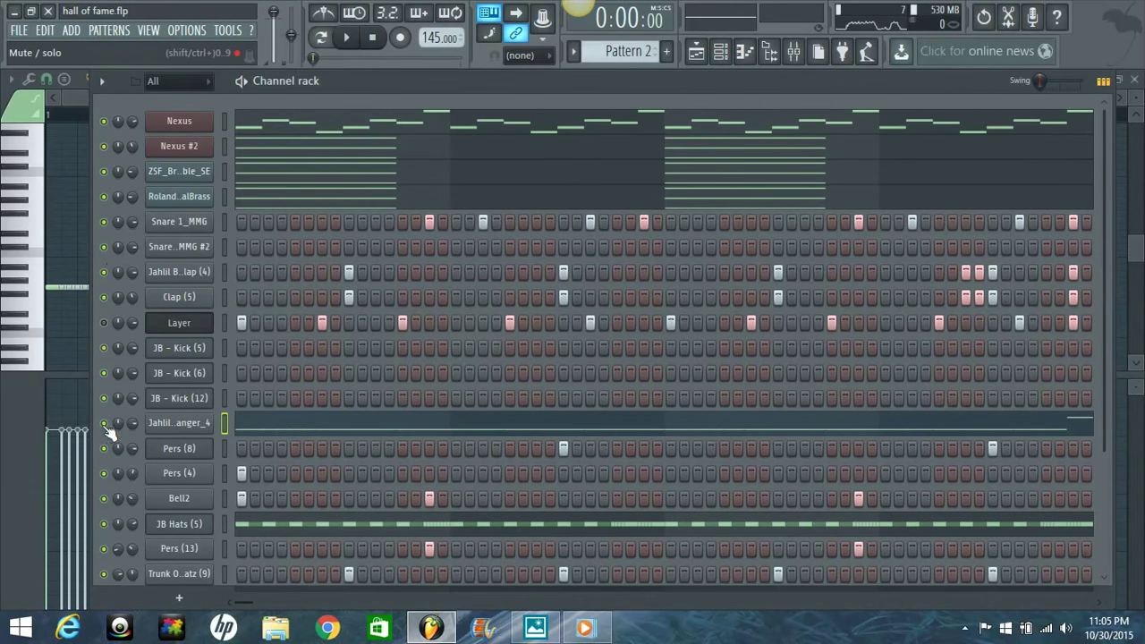
{"action": "left_click", "coordinate": [346, 37]}
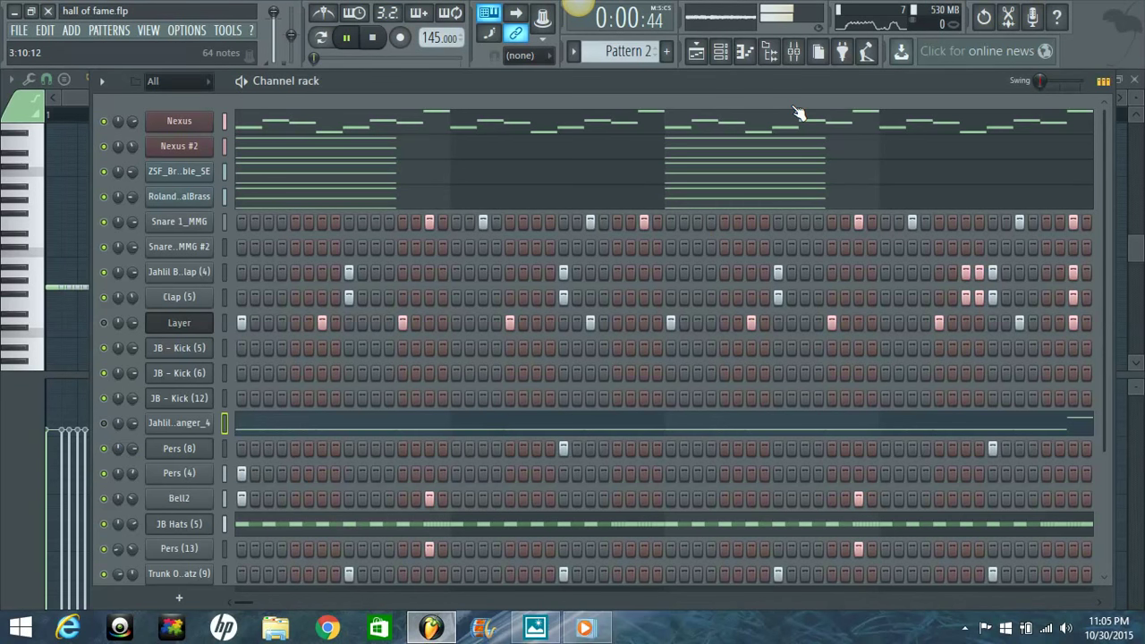
Set the low-shelf EQ of the Bell2 mixer track to -18 dB at 603 Hz during playback
{"action": "left_click", "coordinate": [793, 52]}
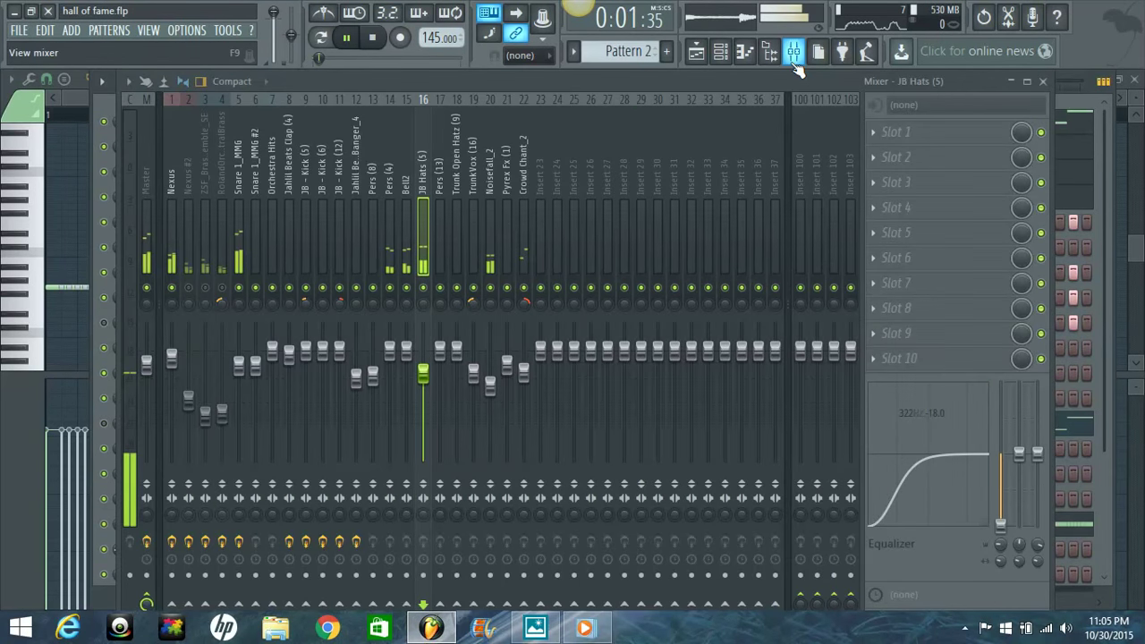
{"action": "left_click", "coordinate": [407, 197]}
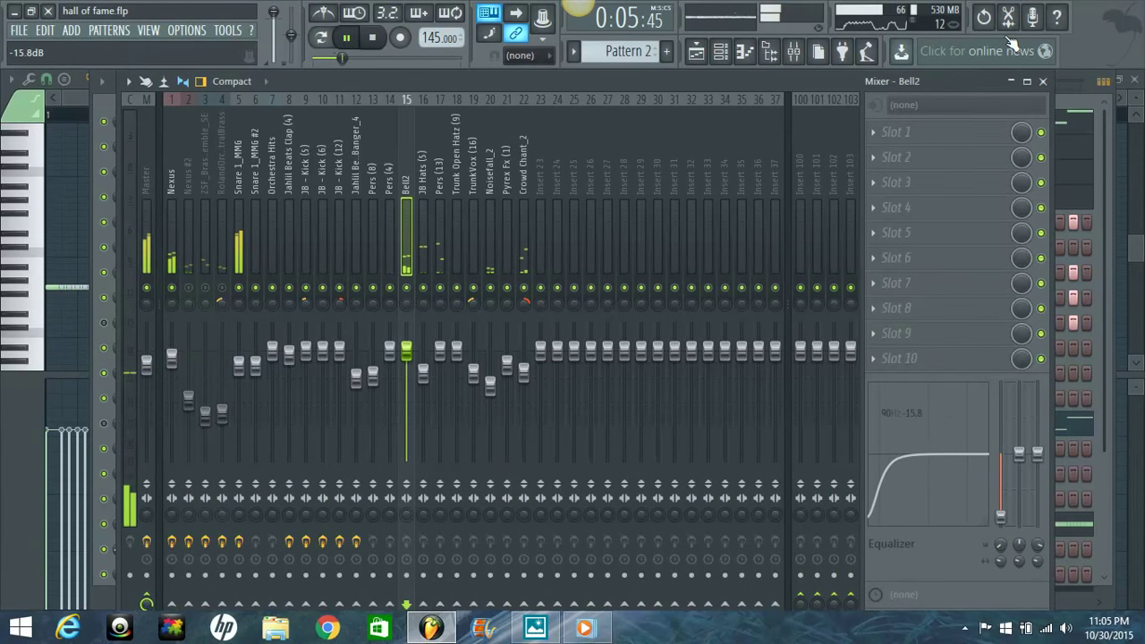
{"action": "left_click_drag", "start_coordinate": [1000, 516], "coordinate": [1005, 498]}
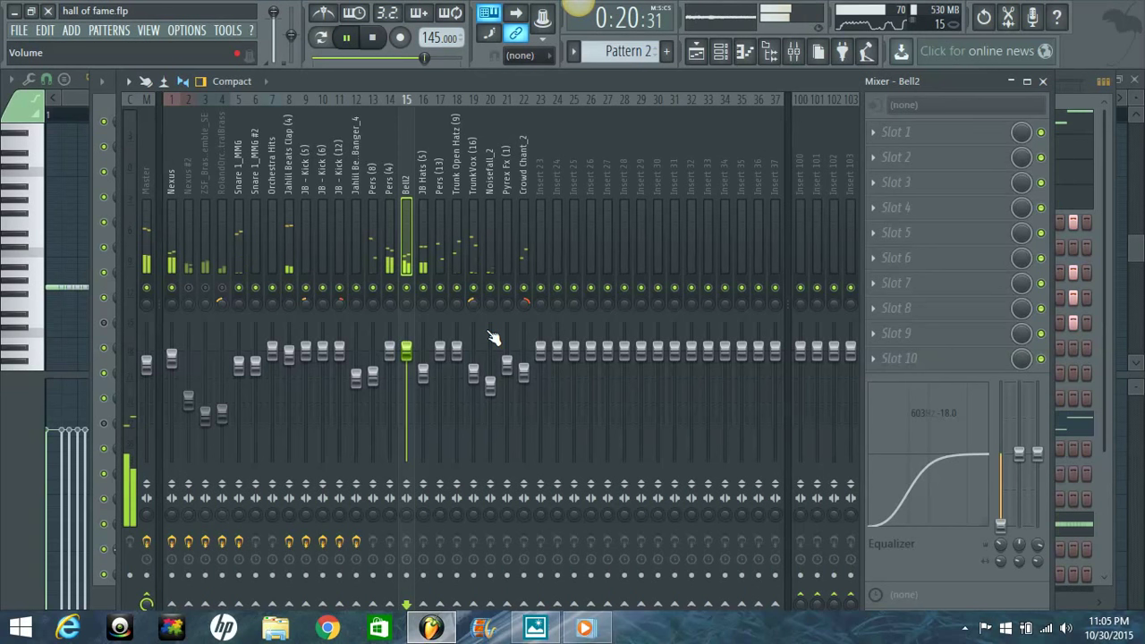
Lower Crowd Chant_2 to -5.3 dB, set its low-shelf EQ to -18 dB at 146 Hz, and stop playback
{"action": "left_click", "coordinate": [524, 371]}
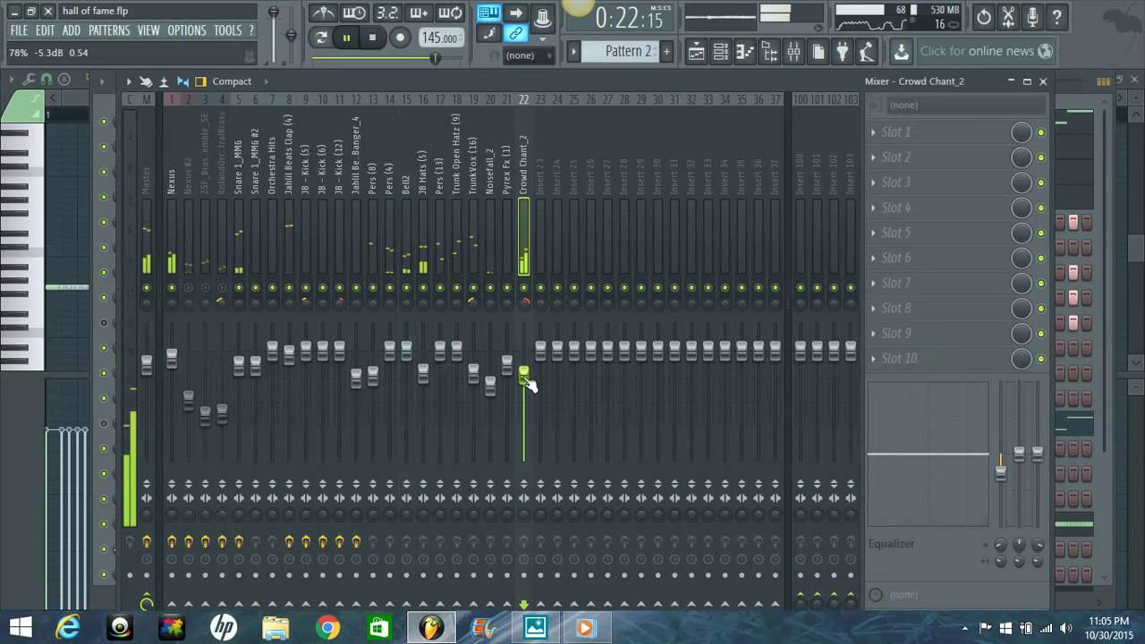
{"action": "left_click_drag", "start_coordinate": [999, 454], "coordinate": [1014, 626]}
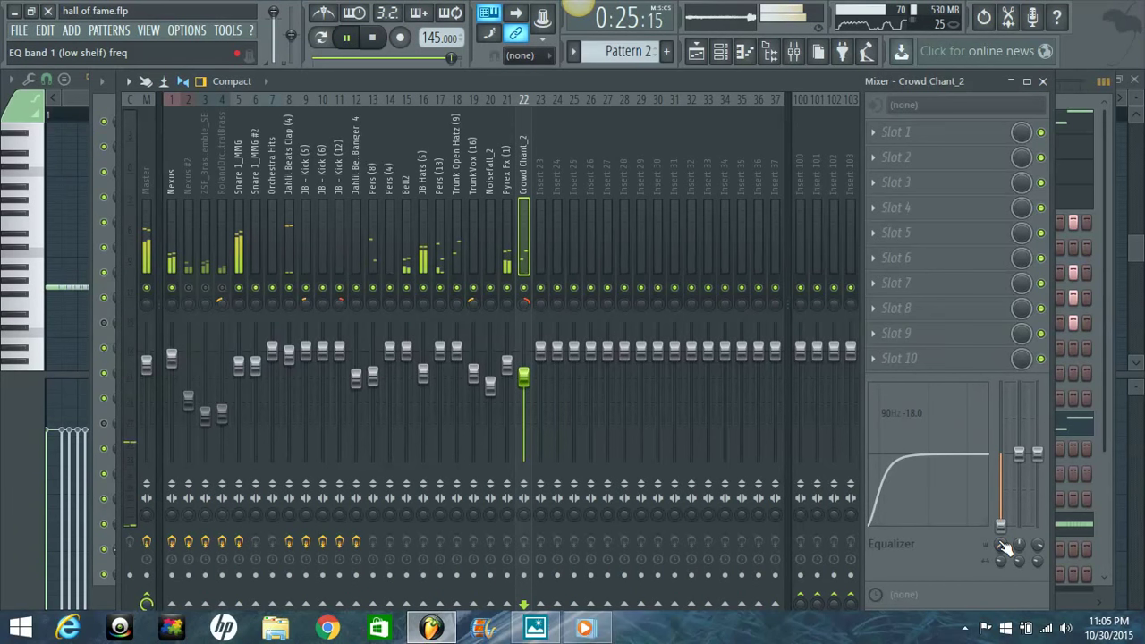
{"action": "left_click_drag", "start_coordinate": [1005, 547], "coordinate": [1004, 543]}
{"action": "key", "text": "space"}
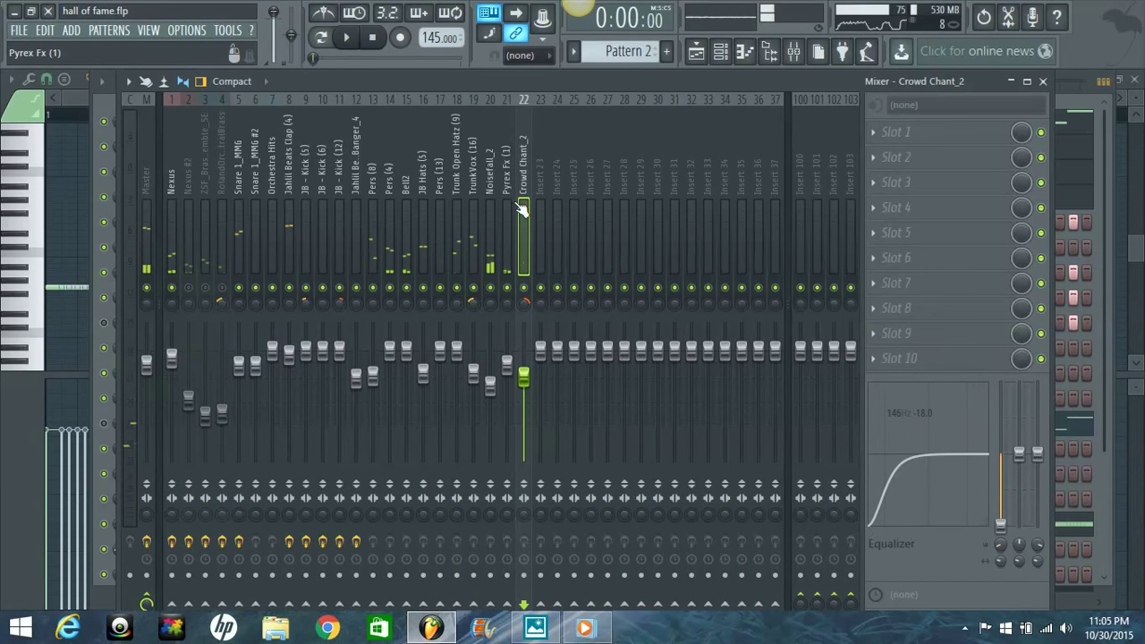
Set the low-shelf EQ of the Pyrex Fx (1) mixer track to -18 dB at 156 Hz
{"action": "left_click", "coordinate": [510, 183]}
{"action": "left_click_drag", "start_coordinate": [1007, 468], "coordinate": [1017, 617]}
{"action": "left_click_drag", "start_coordinate": [1001, 547], "coordinate": [1003, 540]}
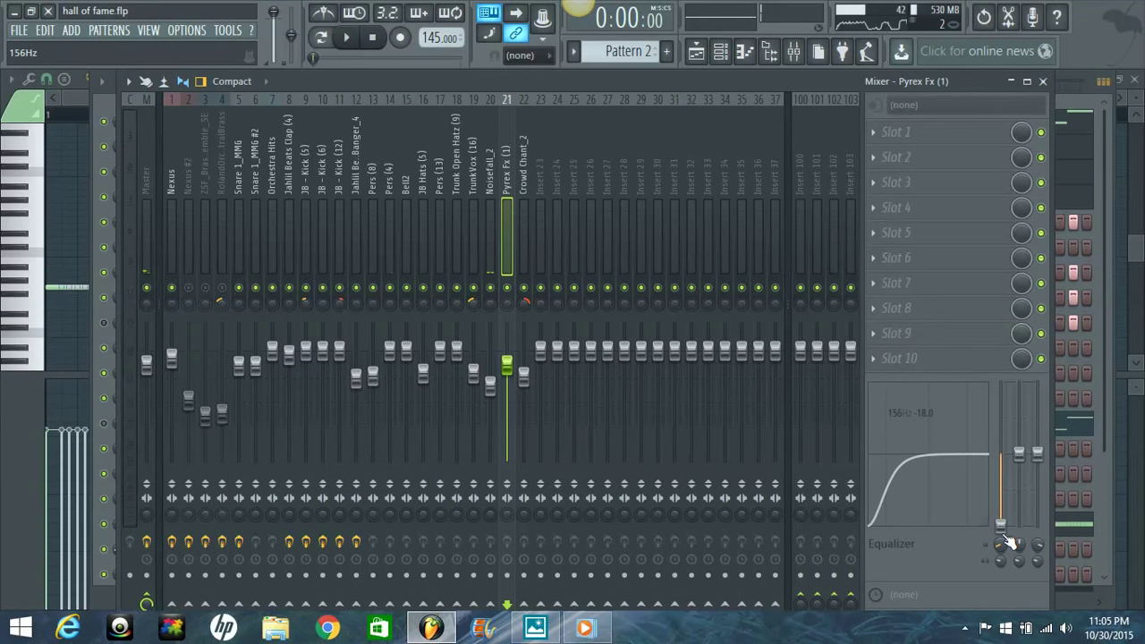
Set the low-shelf EQ of the TrunkVox (16) mixer track to -17.1 dB at 283 Hz
{"action": "left_click", "coordinate": [489, 192]}
{"action": "left_click", "coordinate": [475, 193]}
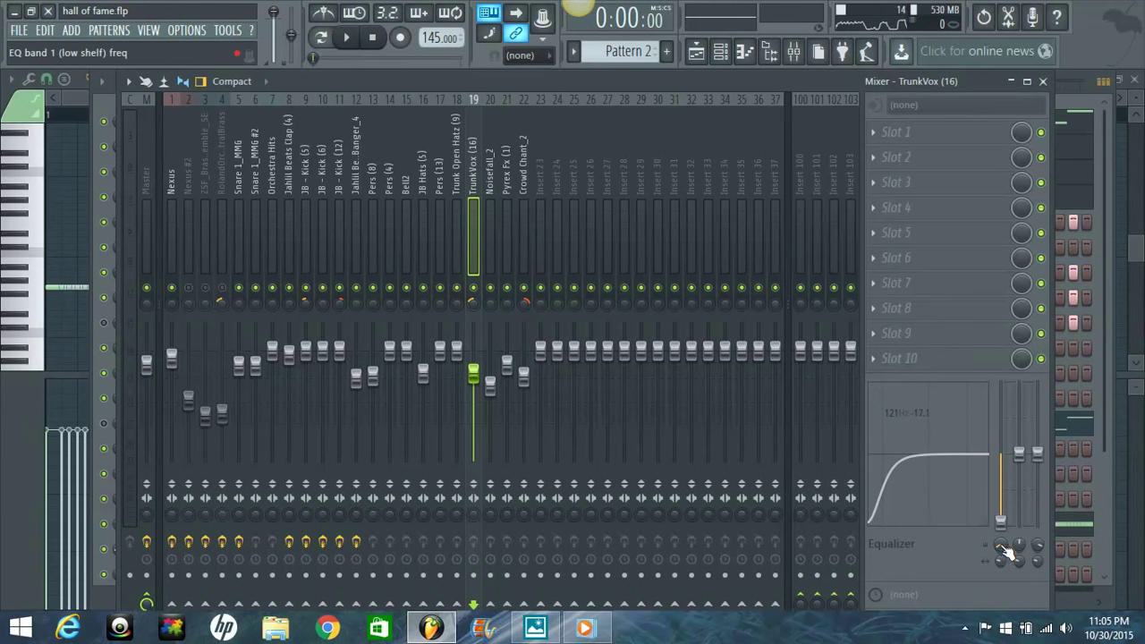
{"action": "left_click_drag", "start_coordinate": [1001, 547], "coordinate": [1011, 538]}
Check the neighbouring percussion tracks and set the low-shelf EQ of Pers (4) to -18 dB at 283 Hz
{"action": "left_click", "coordinate": [456, 192]}
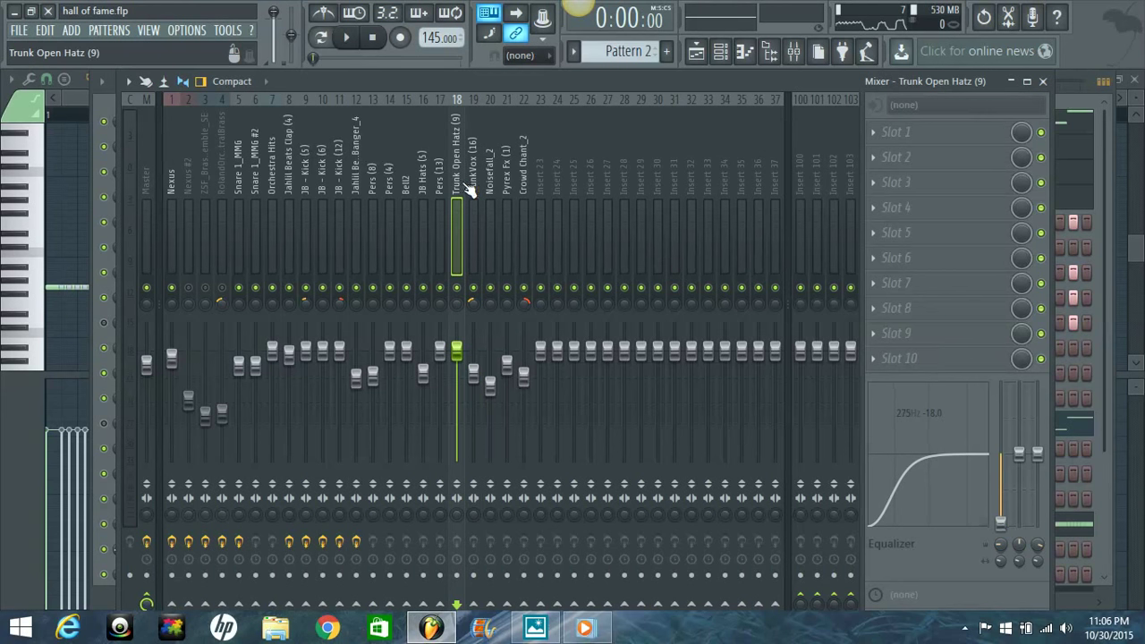
{"action": "left_click", "coordinate": [444, 174]}
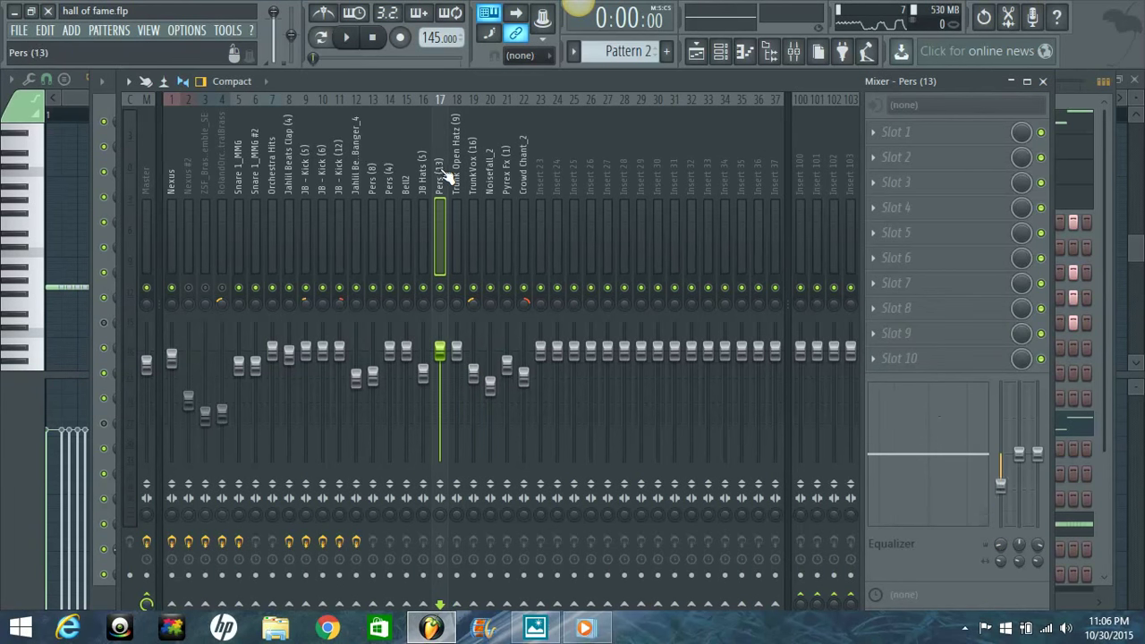
{"action": "left_click", "coordinate": [375, 186]}
{"action": "left_click", "coordinate": [390, 205]}
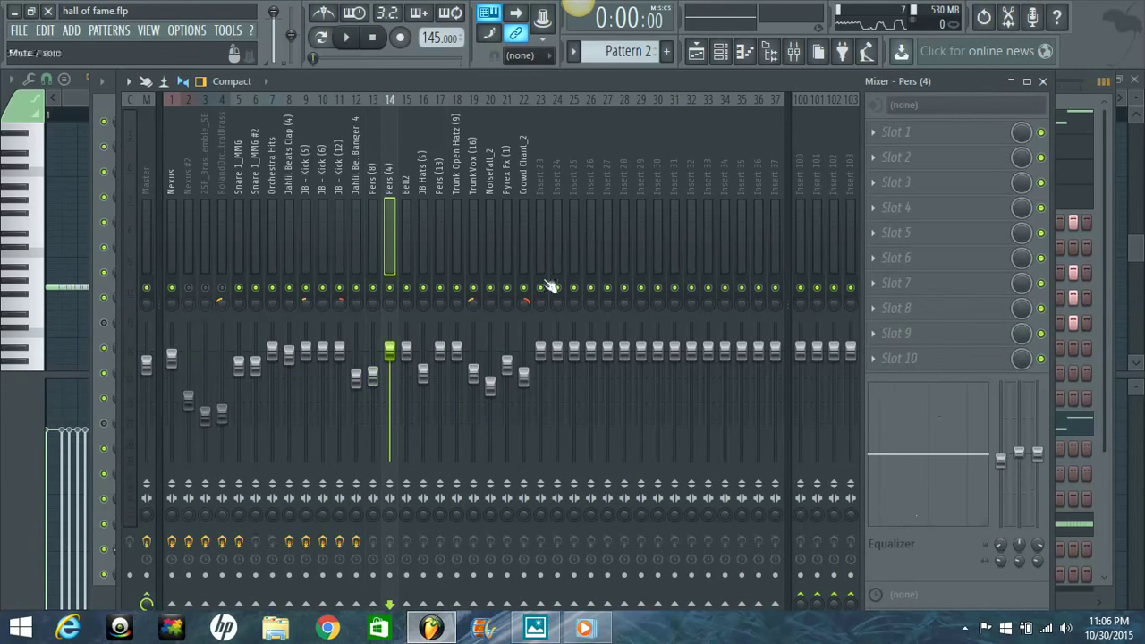
{"action": "left_click_drag", "start_coordinate": [1005, 458], "coordinate": [1006, 518]}
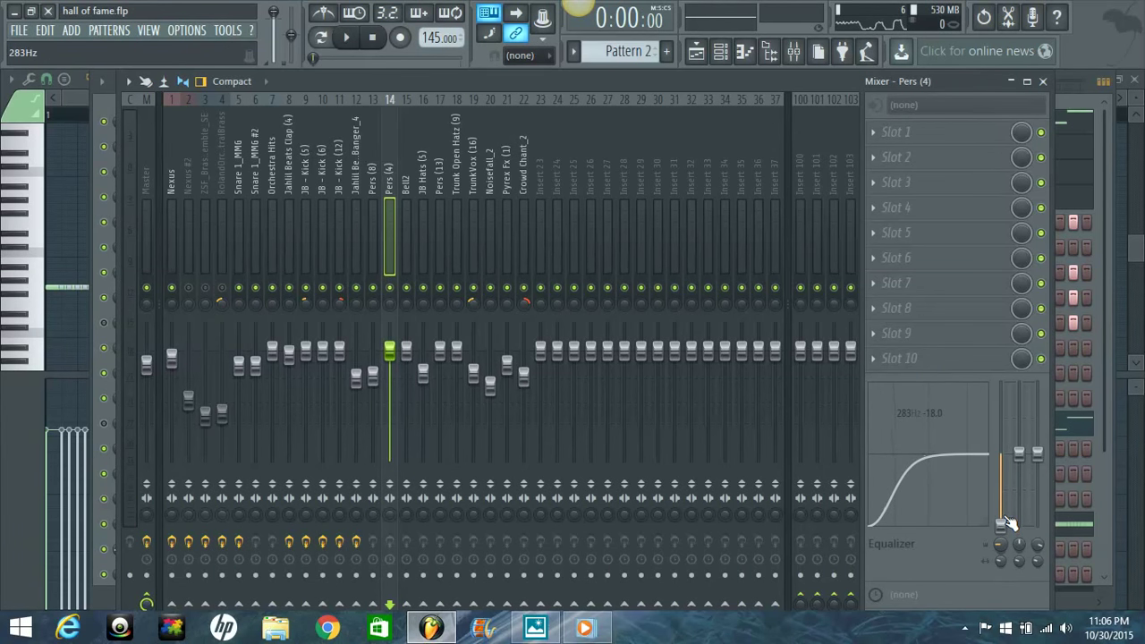
Load Fruity delay bank into the first effect slot of the Insert 100 send track
{"action": "left_click", "coordinate": [476, 182]}
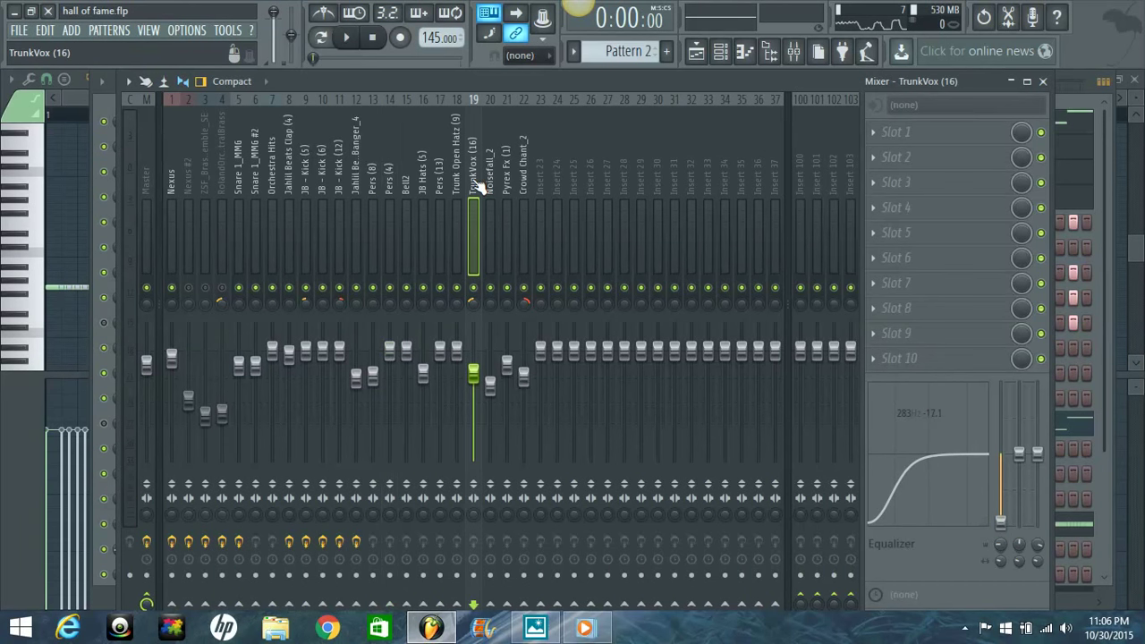
{"action": "left_click", "coordinate": [803, 186]}
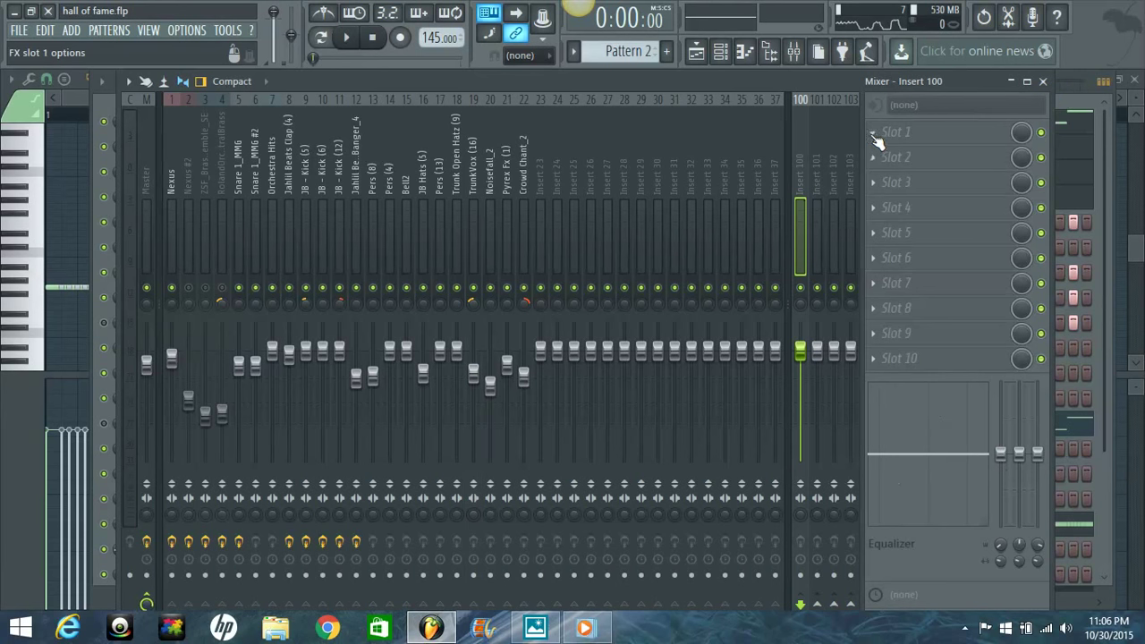
{"action": "left_click", "coordinate": [939, 131]}
{"action": "left_click", "coordinate": [933, 258]}
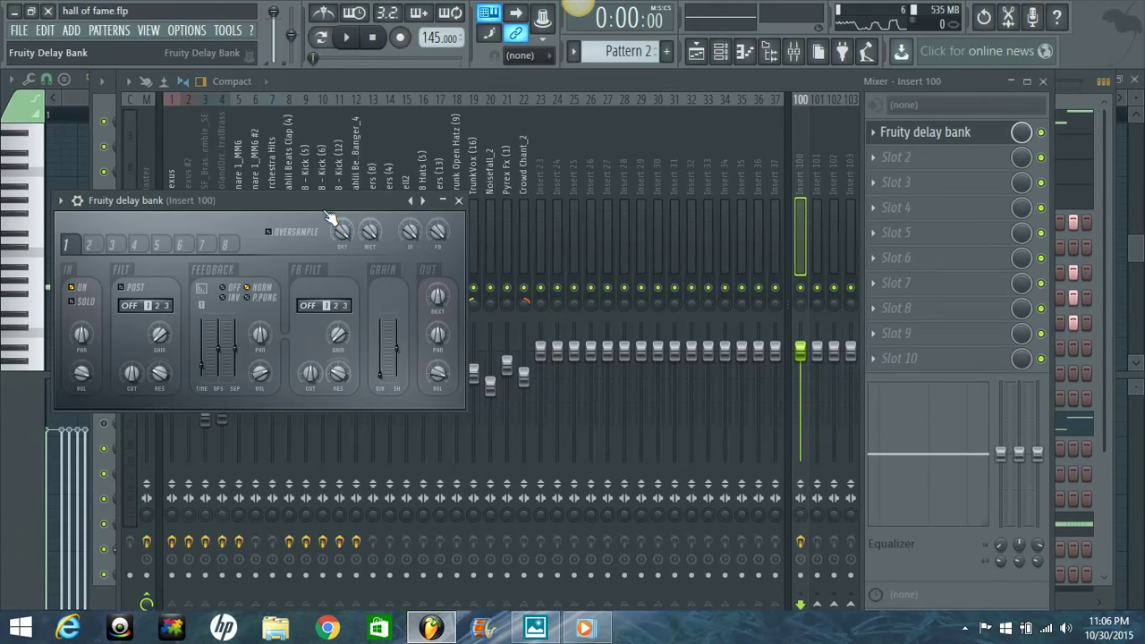
{"action": "left_click_drag", "start_coordinate": [414, 195], "coordinate": [608, 168]}
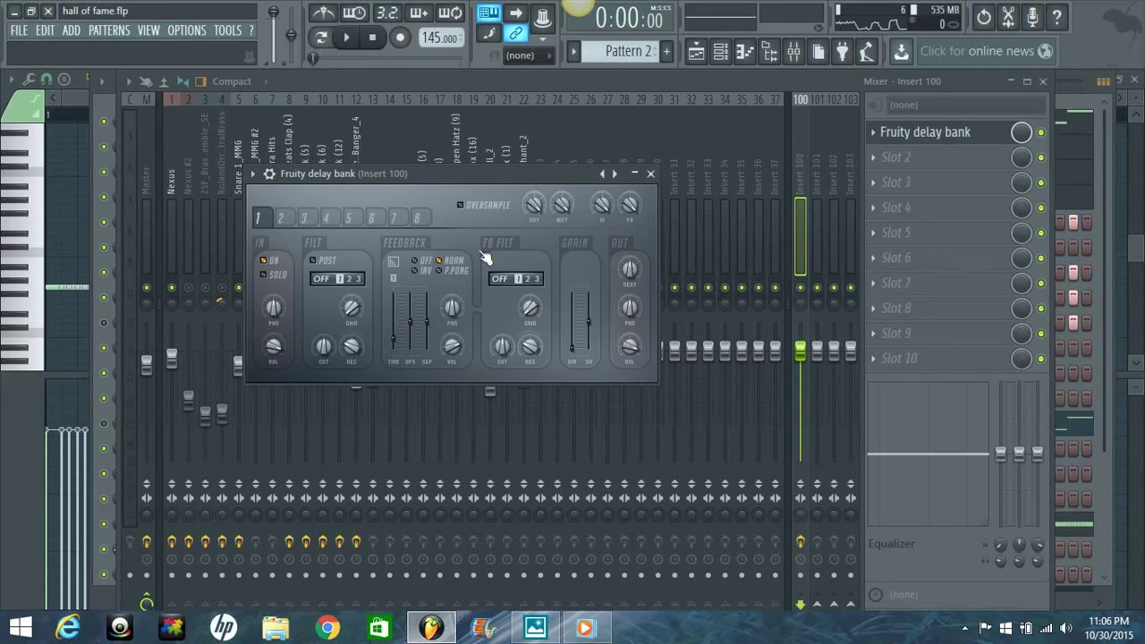
Raise delay bank 1's feedback time and separation, choose ping-pong mode, set the stereo offset to 15.3 ms left, and close the plugin
{"action": "left_click_drag", "start_coordinate": [398, 344], "coordinate": [392, 166]}
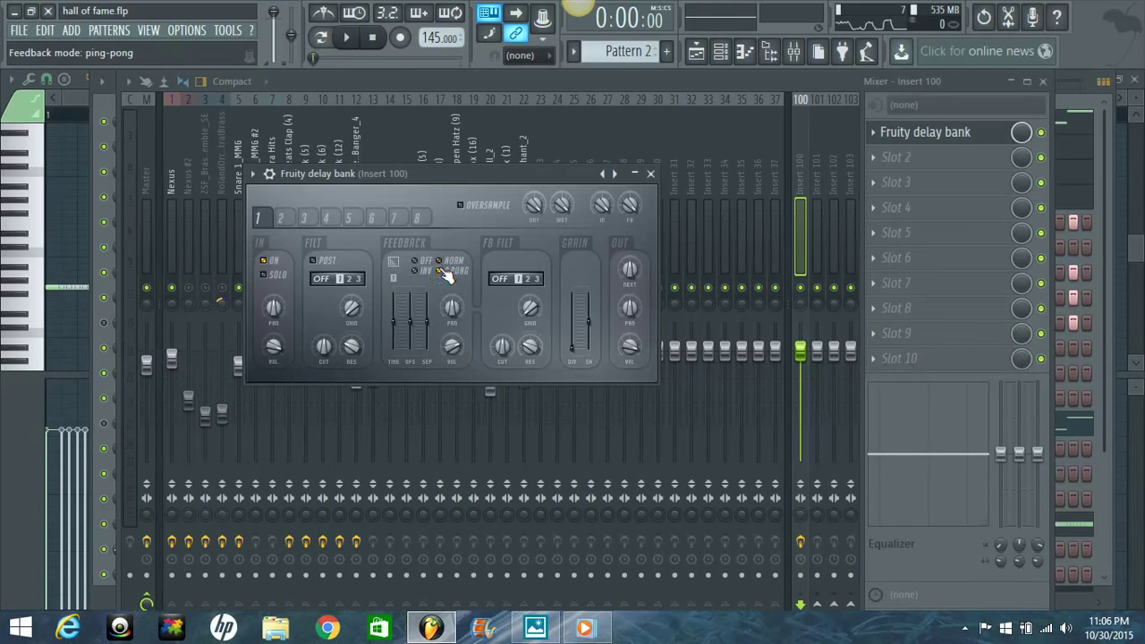
{"action": "left_click", "coordinate": [444, 275]}
{"action": "left_click_drag", "start_coordinate": [435, 328], "coordinate": [431, 256]}
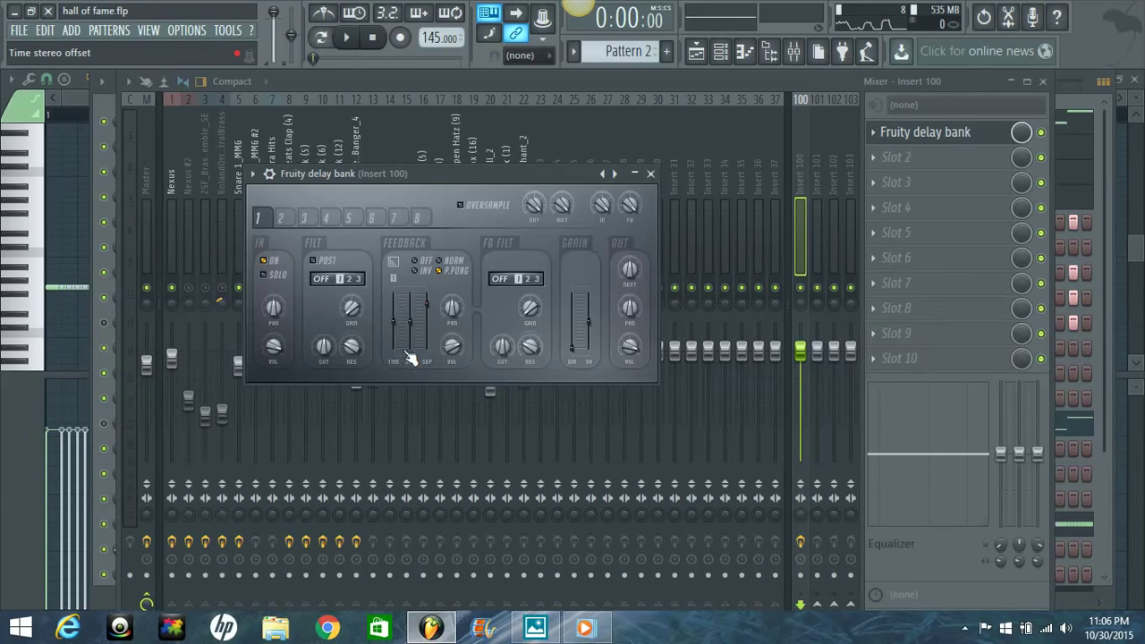
{"action": "left_click_drag", "start_coordinate": [412, 324], "coordinate": [420, 382]}
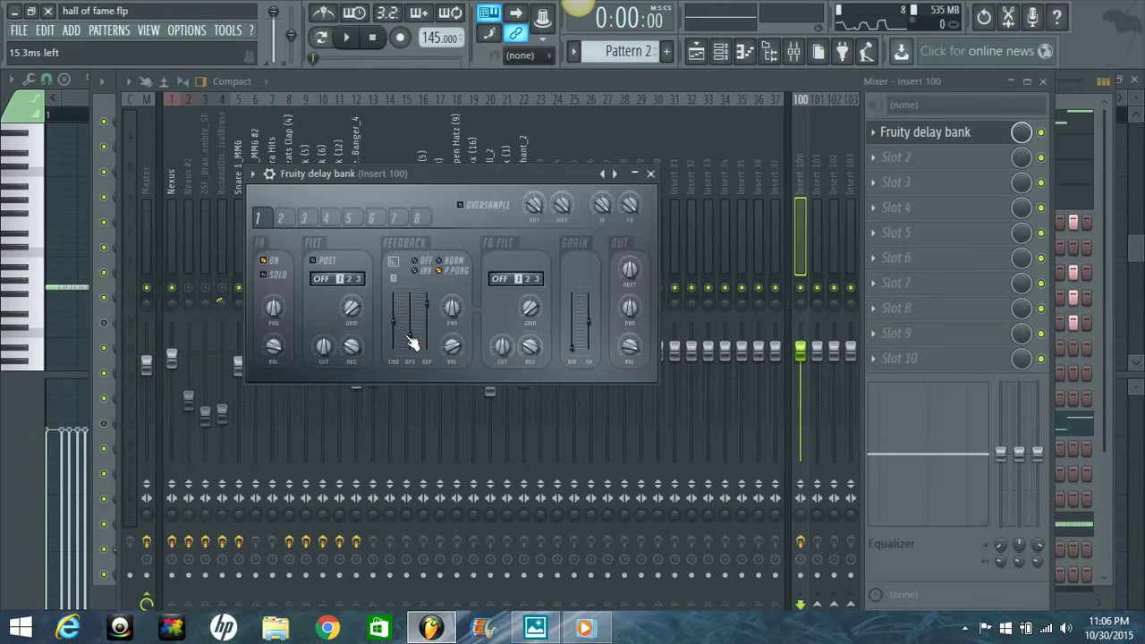
{"action": "left_click", "coordinate": [650, 173]}
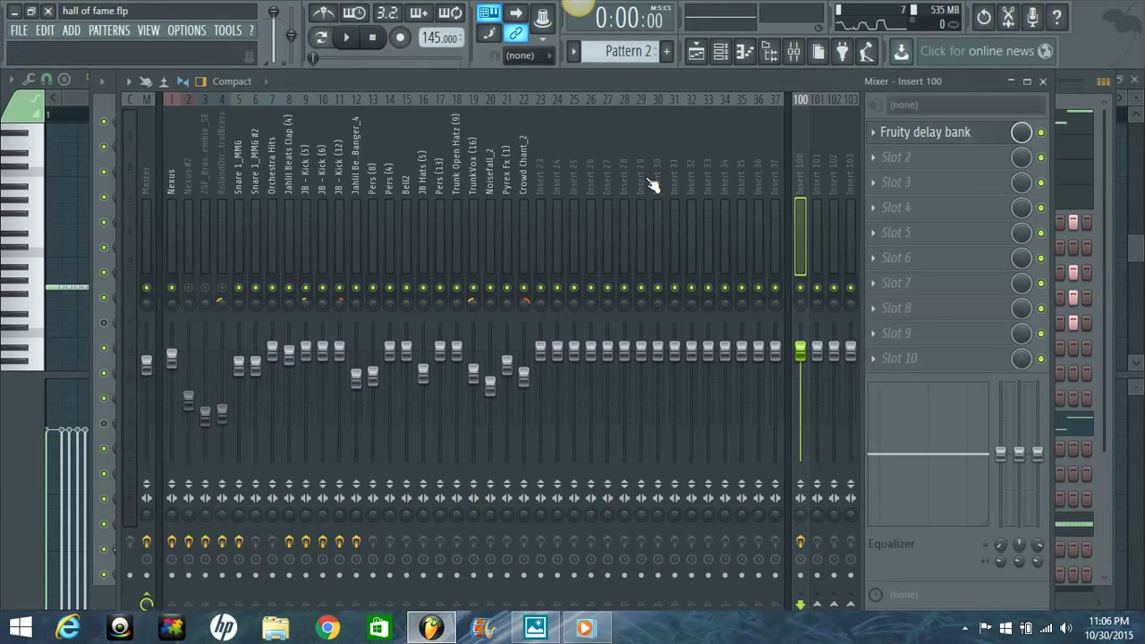
Route the TrunkVox (16) mixer track to Insert 100 and raise its send level
{"action": "left_click", "coordinate": [475, 184]}
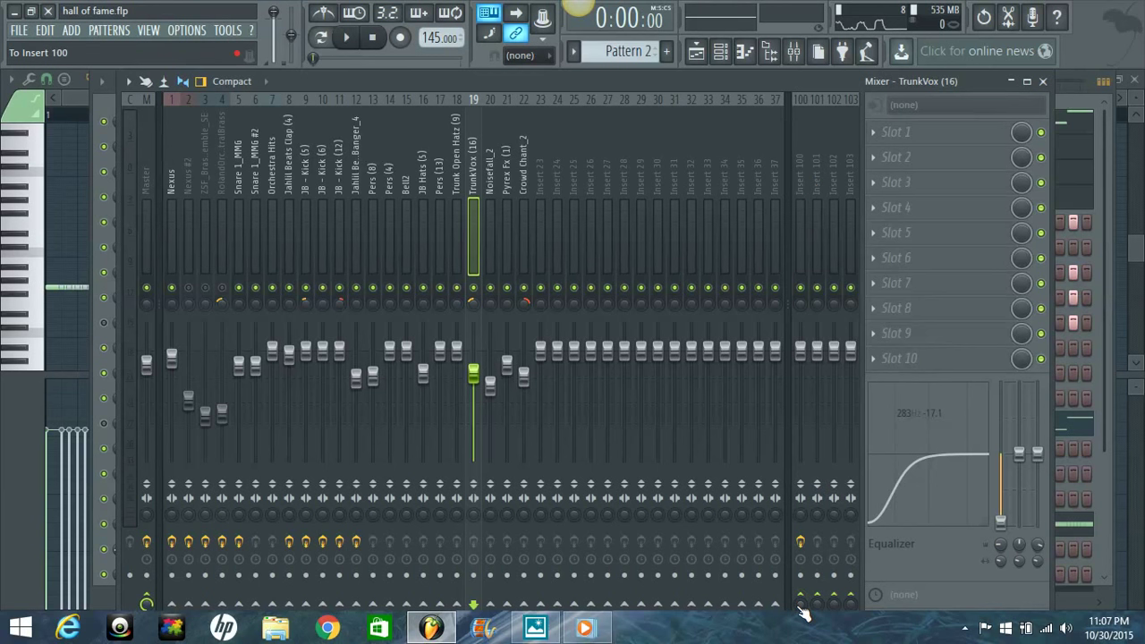
{"action": "left_click", "coordinate": [800, 605]}
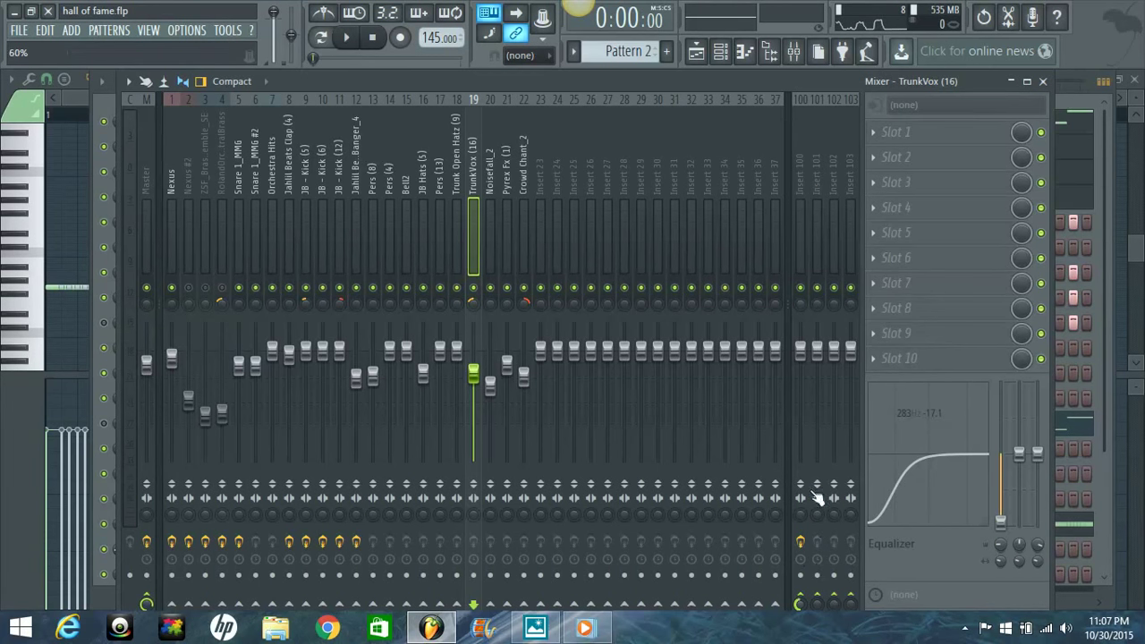
{"action": "left_click_drag", "start_coordinate": [817, 498], "coordinate": [818, 456]}
Mute the JB Hats (5), Pers (13), Trunk Open Hatz (9), Noisefall_2, Crowd Chant_2 and Pyrex Fx (1) channels, leaving TrunkVox (16) active
{"action": "left_click", "coordinate": [723, 52]}
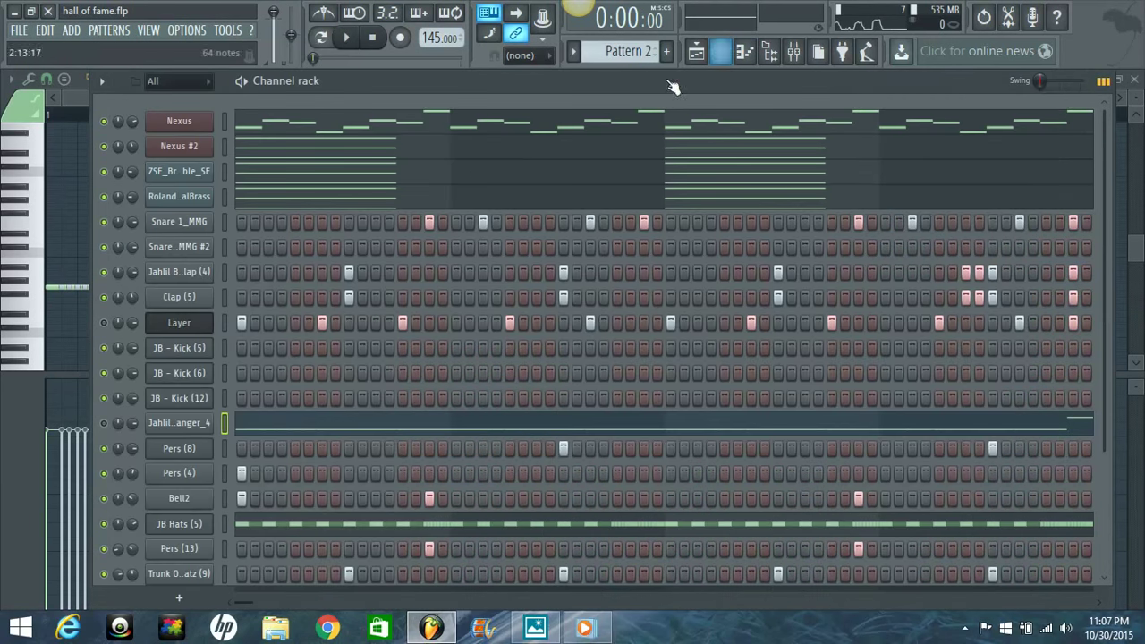
{"action": "key", "text": "F6"}
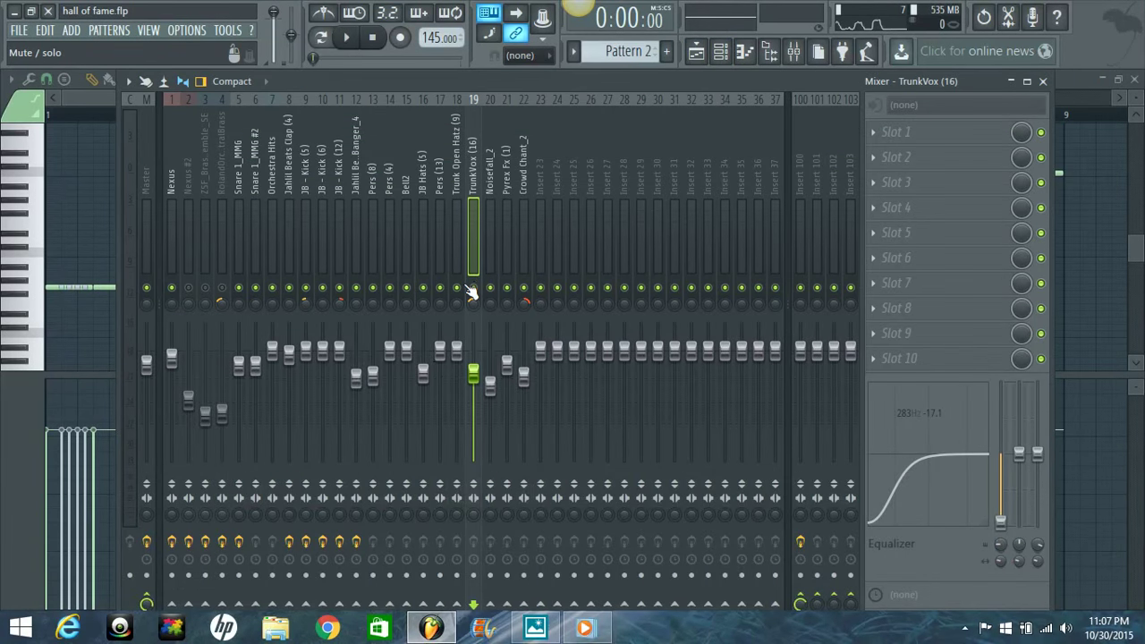
{"action": "left_click", "coordinate": [720, 51]}
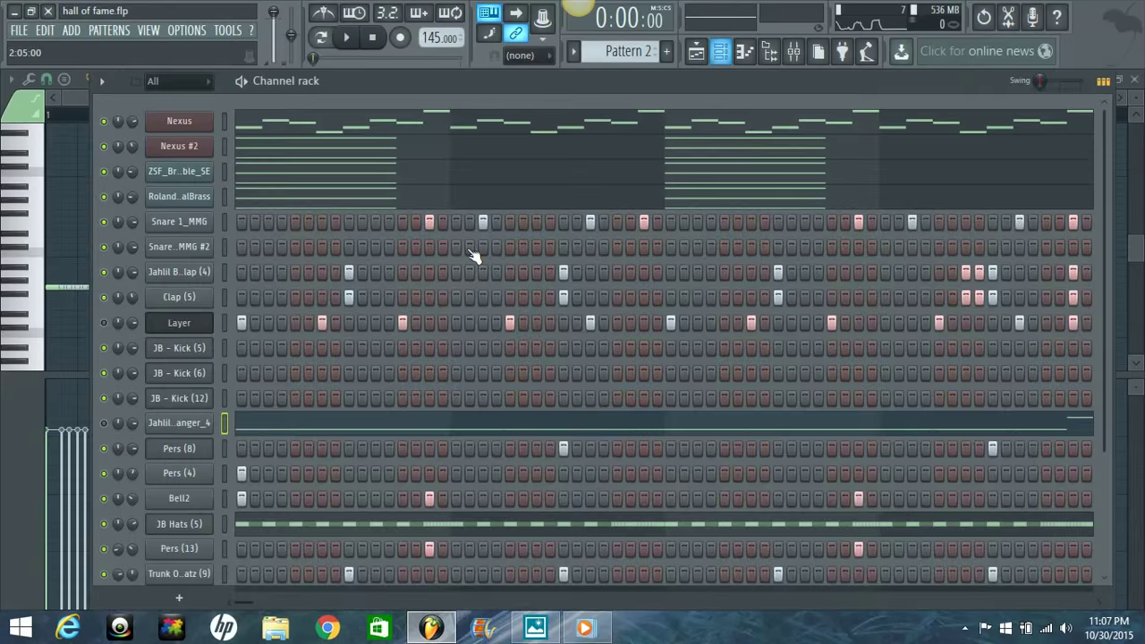
{"action": "scroll", "coordinate": [208, 239], "scroll_direction": "down", "scroll_amount": 3}
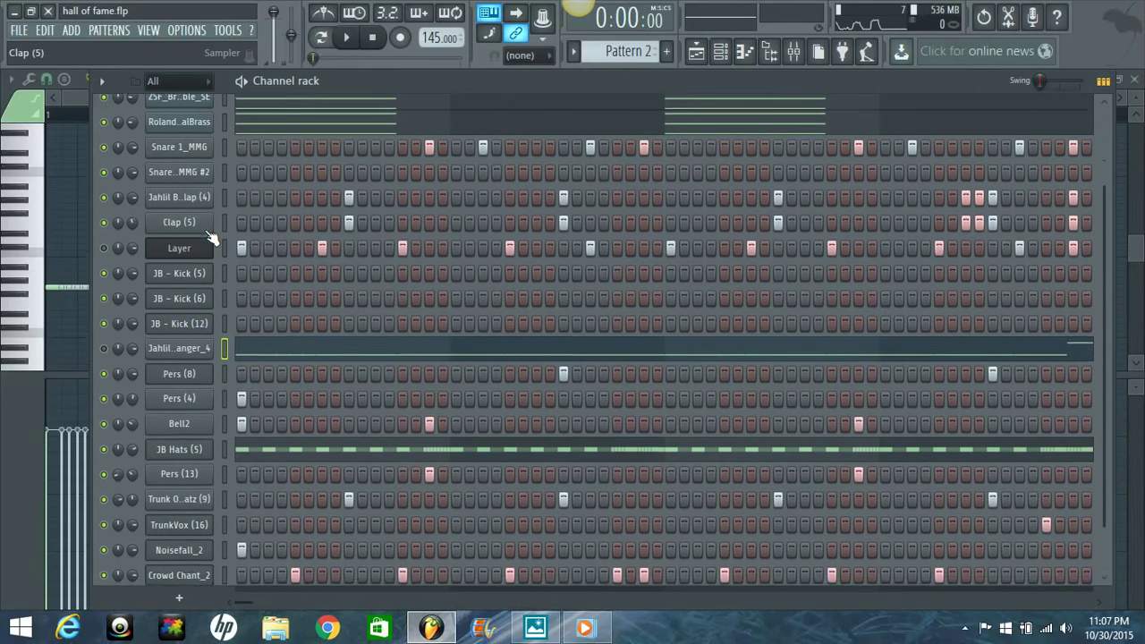
{"action": "scroll", "coordinate": [134, 357], "scroll_direction": "down", "scroll_amount": 2}
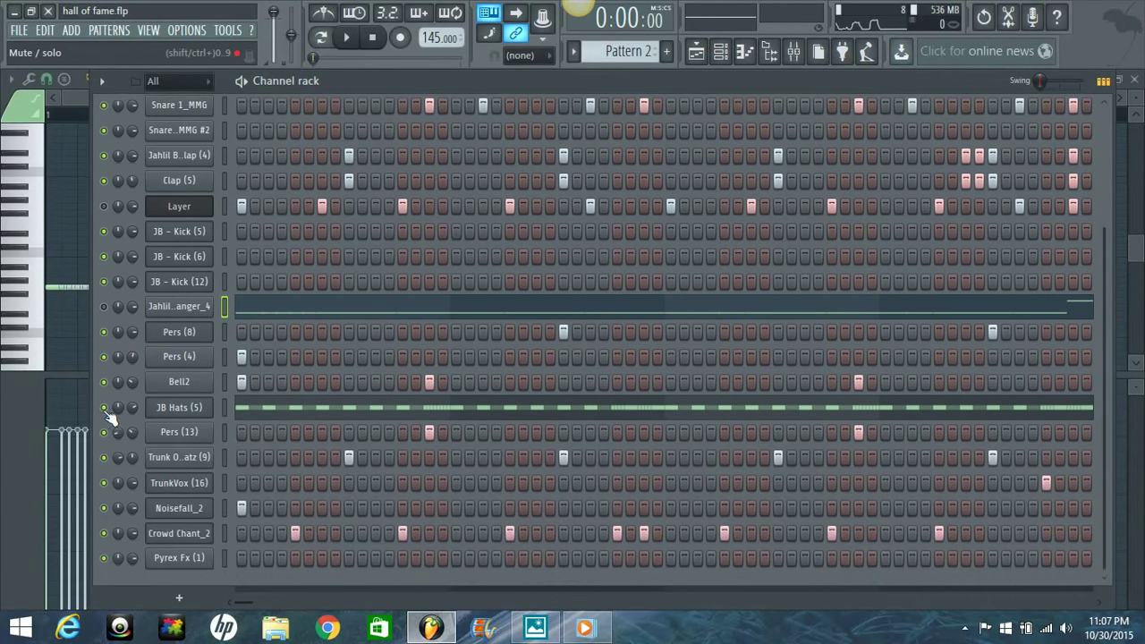
{"action": "left_click_drag", "start_coordinate": [105, 433], "coordinate": [110, 565]}
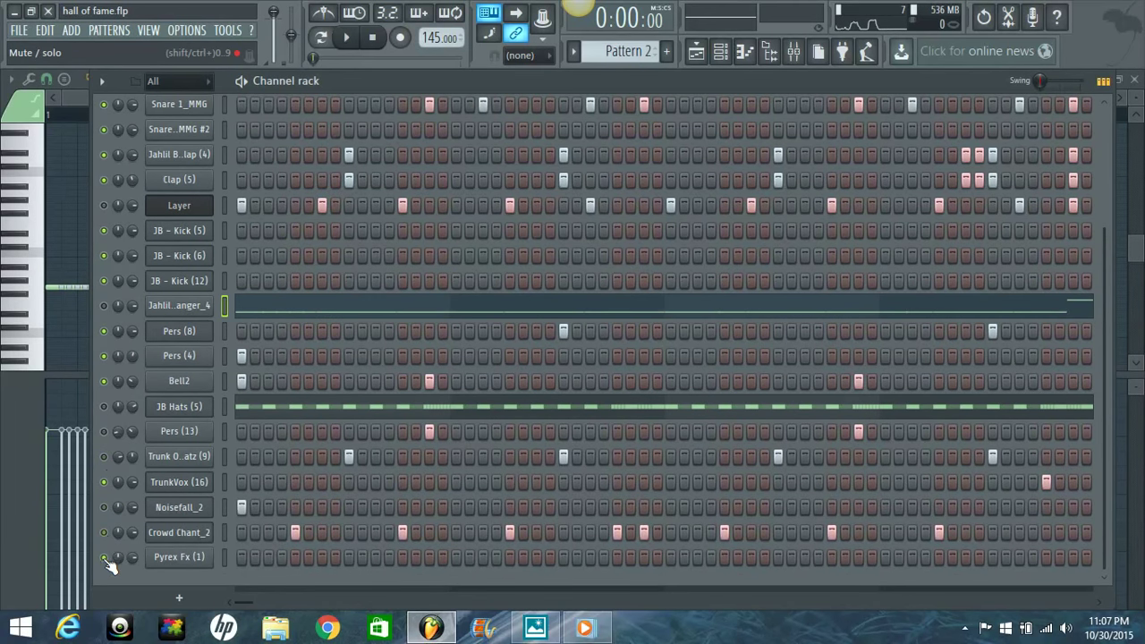
Play Pattern 2 with the remaining channels, mute the Nexus mixer track during playback, stop, and close the mixer
{"action": "key", "text": "space"}
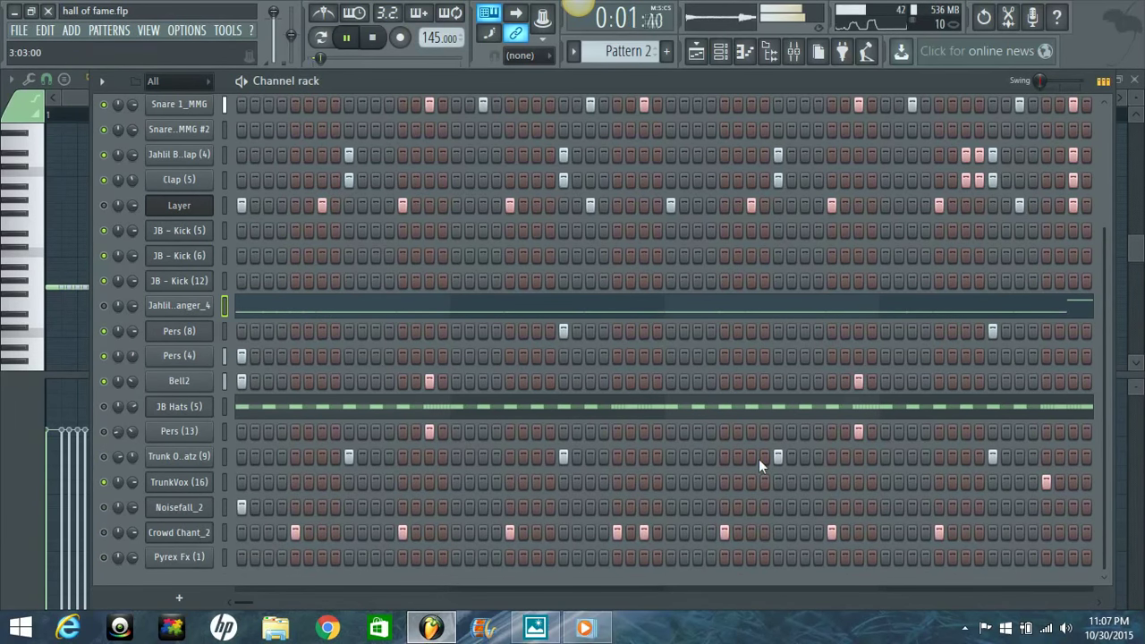
{"action": "left_click", "coordinate": [800, 59]}
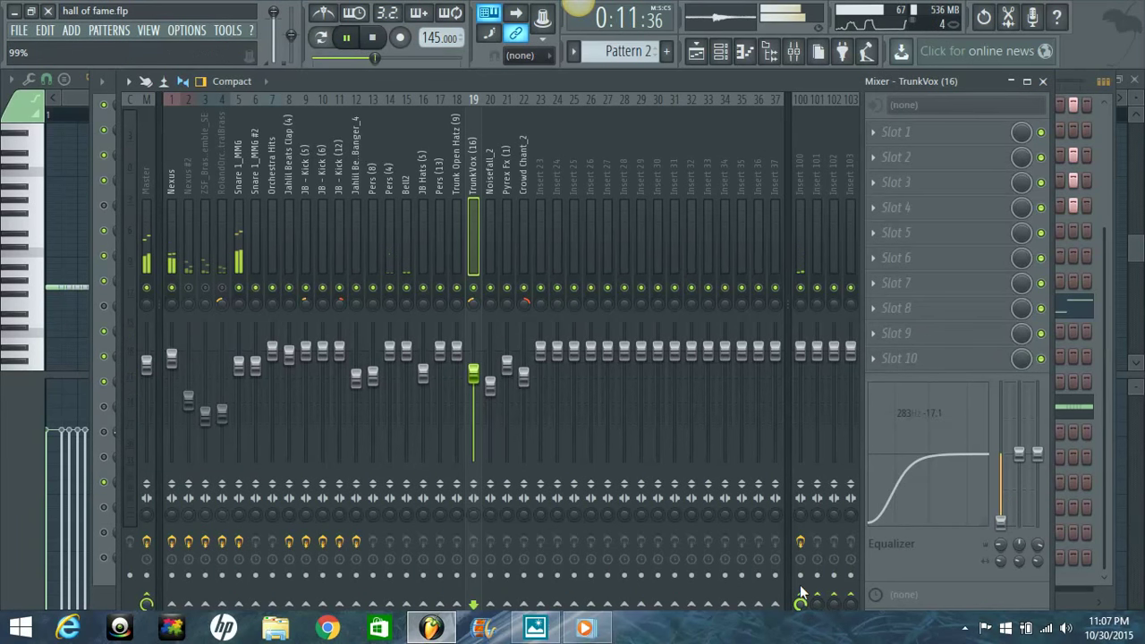
{"action": "left_click", "coordinate": [170, 288]}
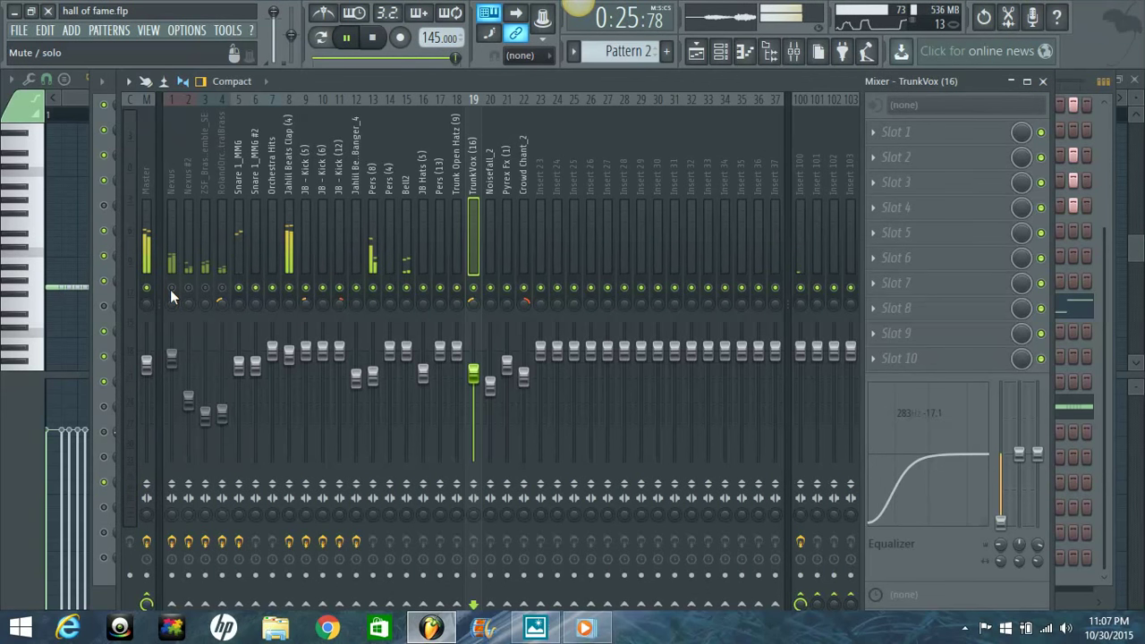
{"action": "key", "text": "space"}
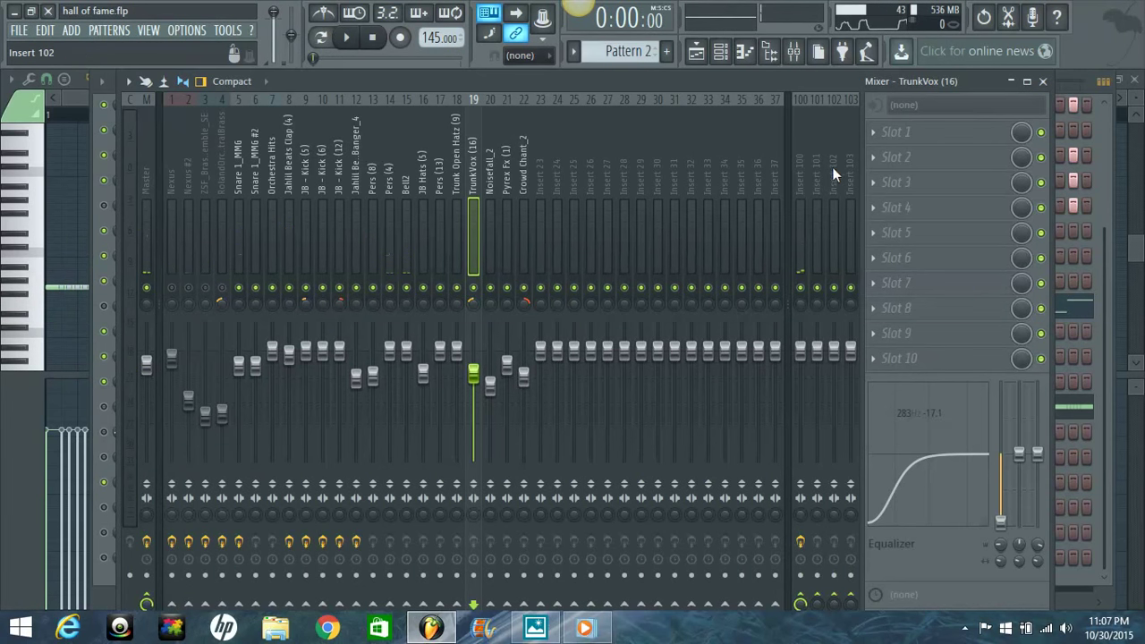
{"action": "left_click", "coordinate": [1042, 81]}
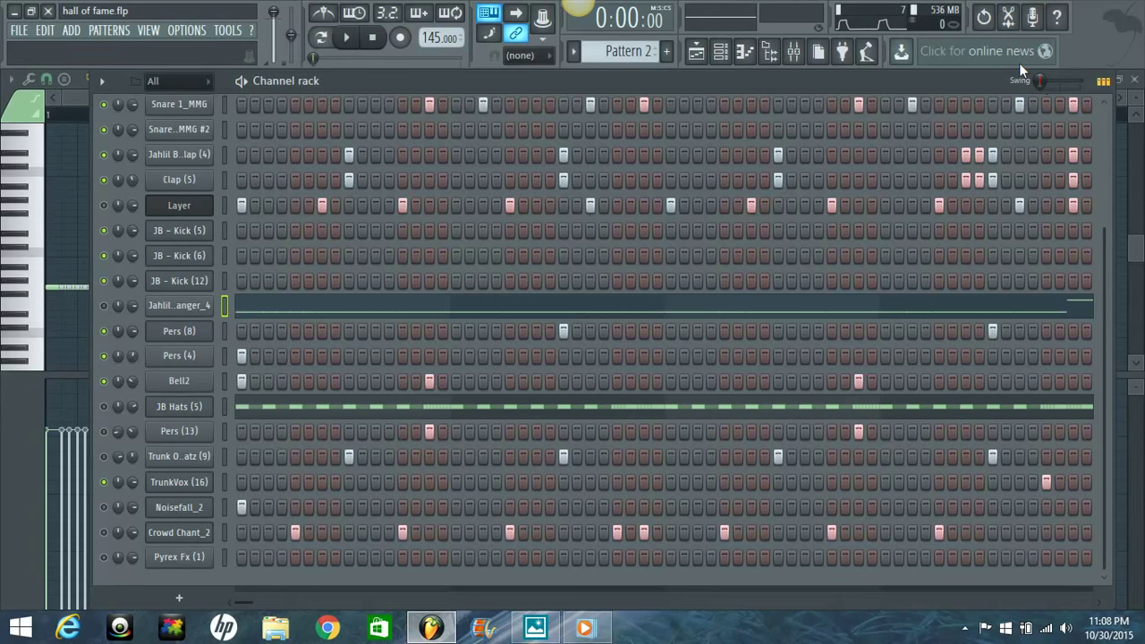
{"action": "left_click", "coordinate": [964, 628]}
{"action": "left_click", "coordinate": [991, 515]}
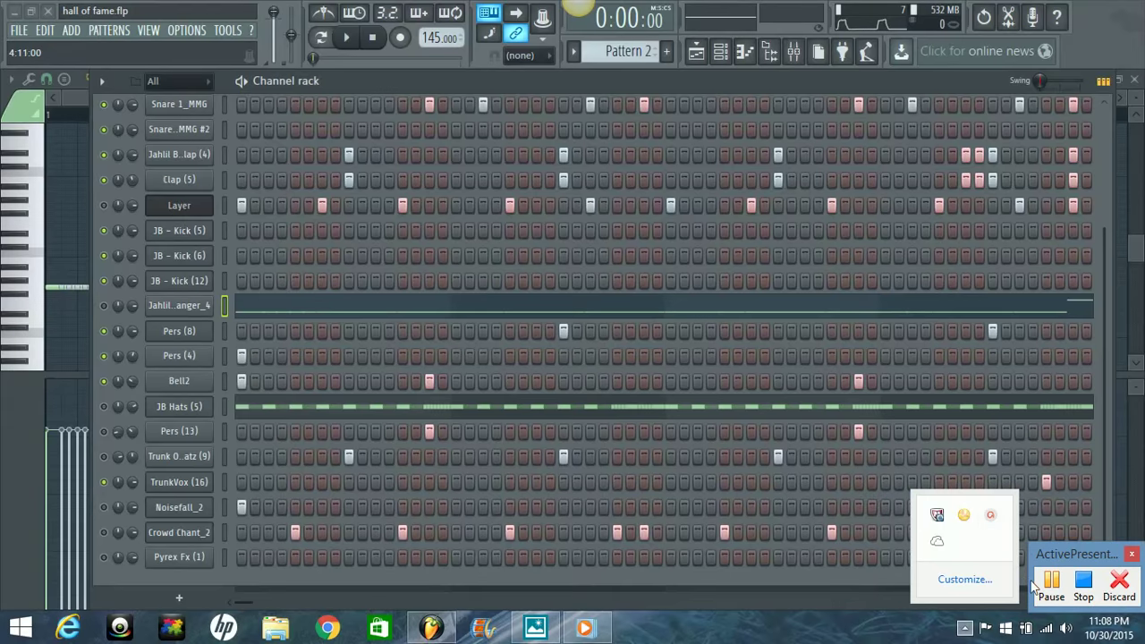